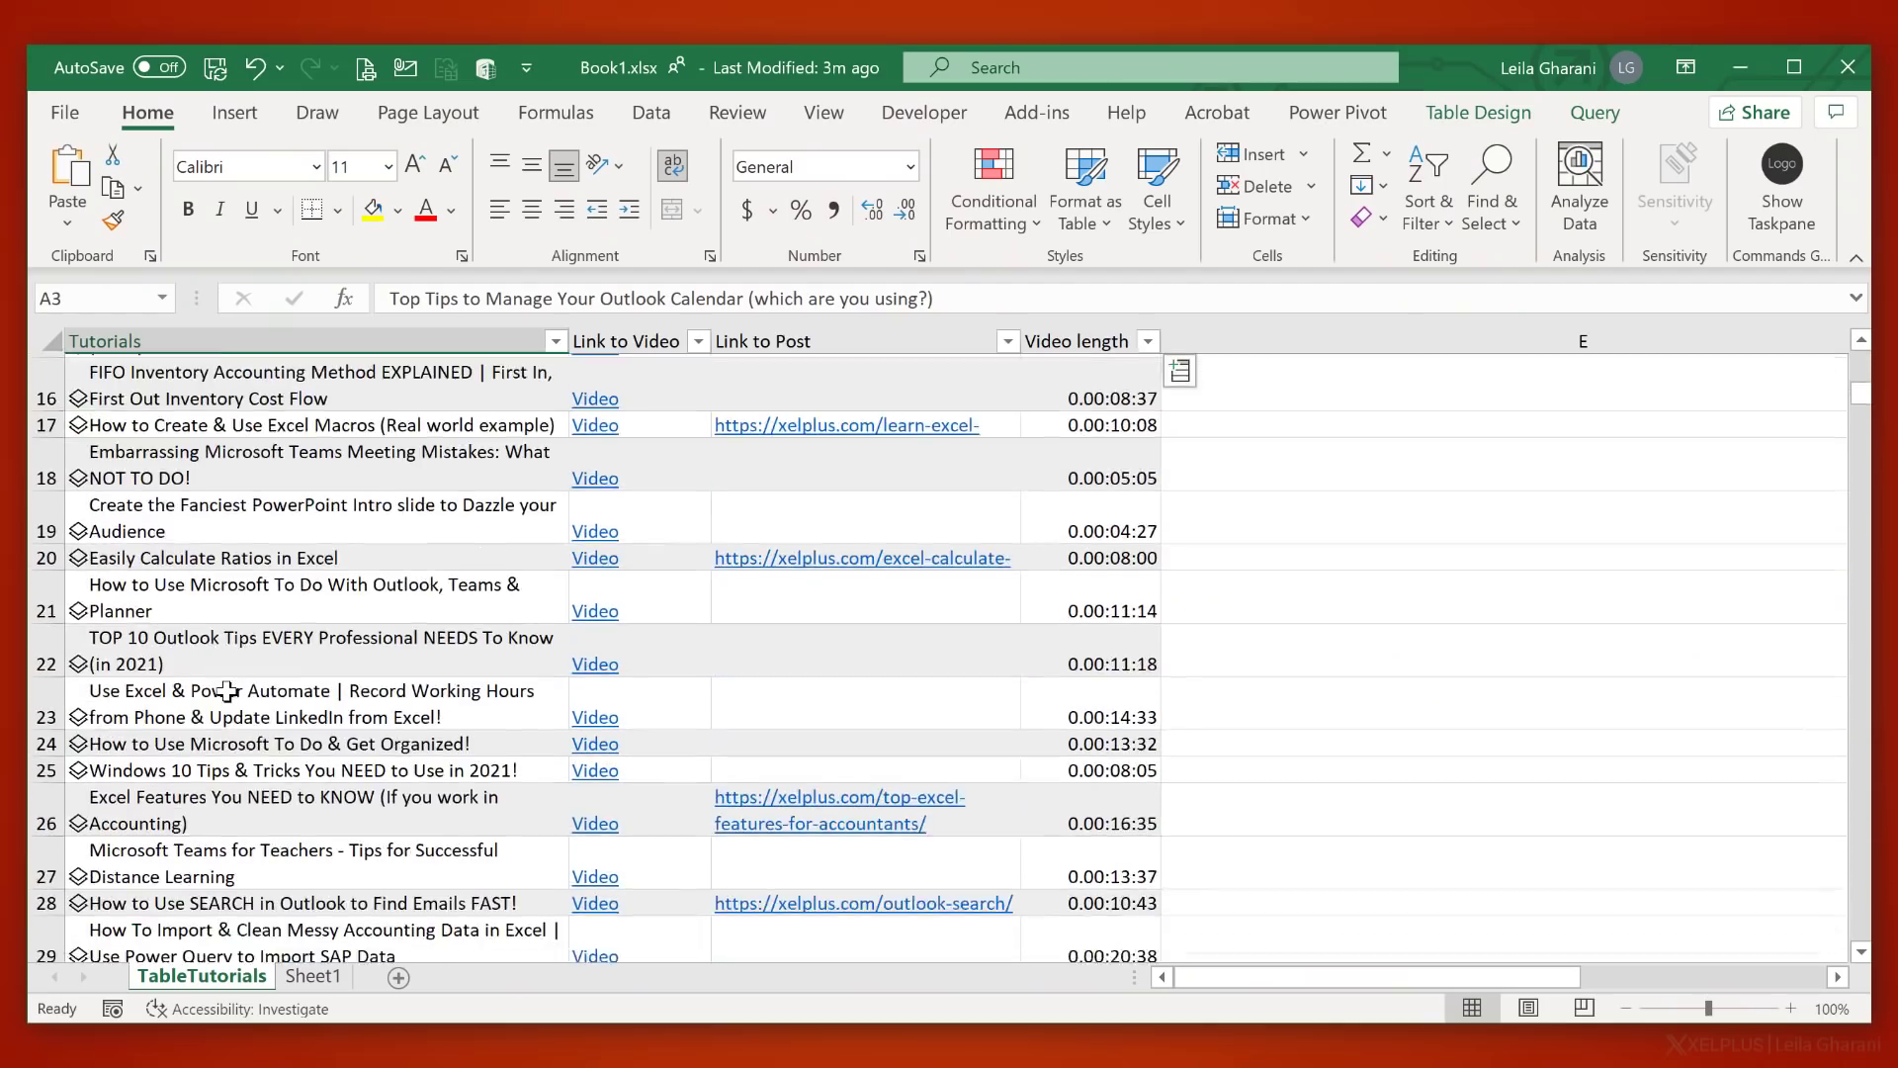
{"action": "scroll", "coordinate": [227, 698], "scroll_direction": "down", "scroll_amount": 13}
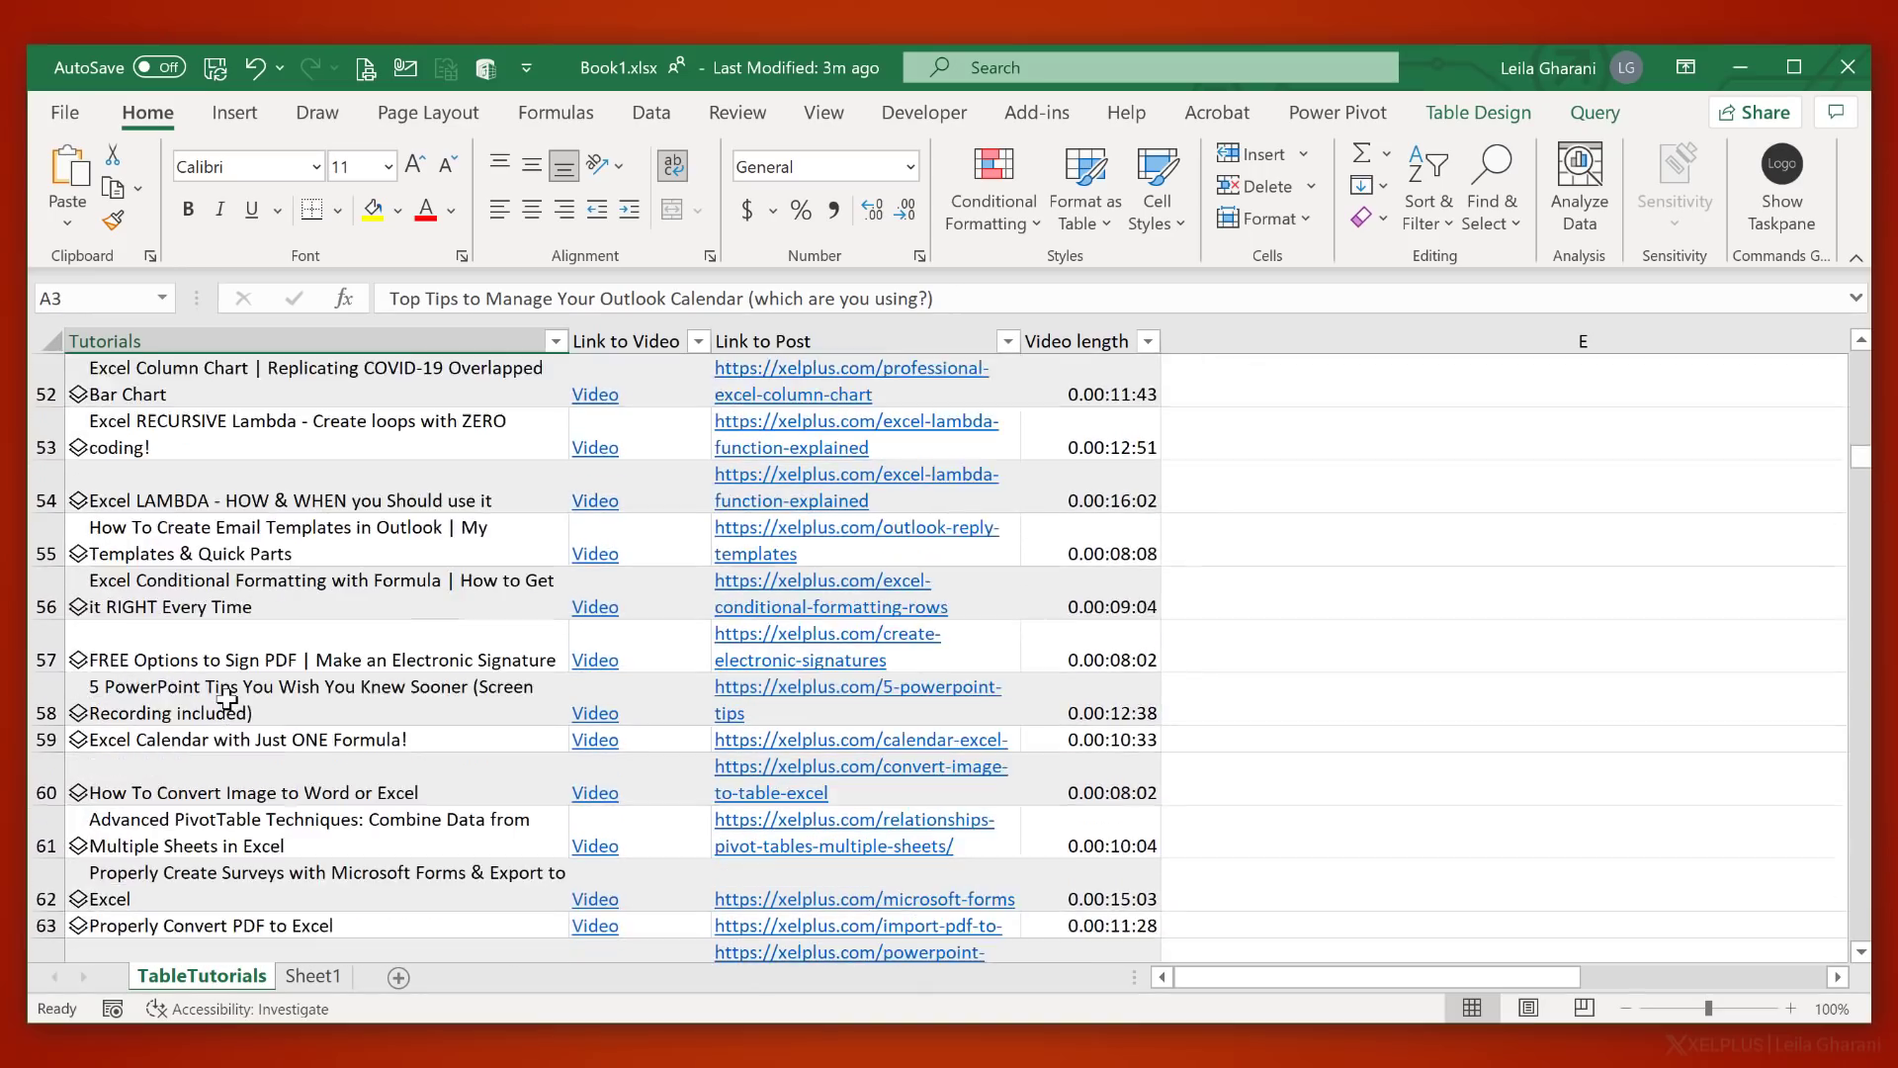
Step: Scroll to row 74 and show the Consolidate & Clean Multiple Excel Sheets tutorial's data card
{"action": "left_click", "coordinate": [78, 660]}
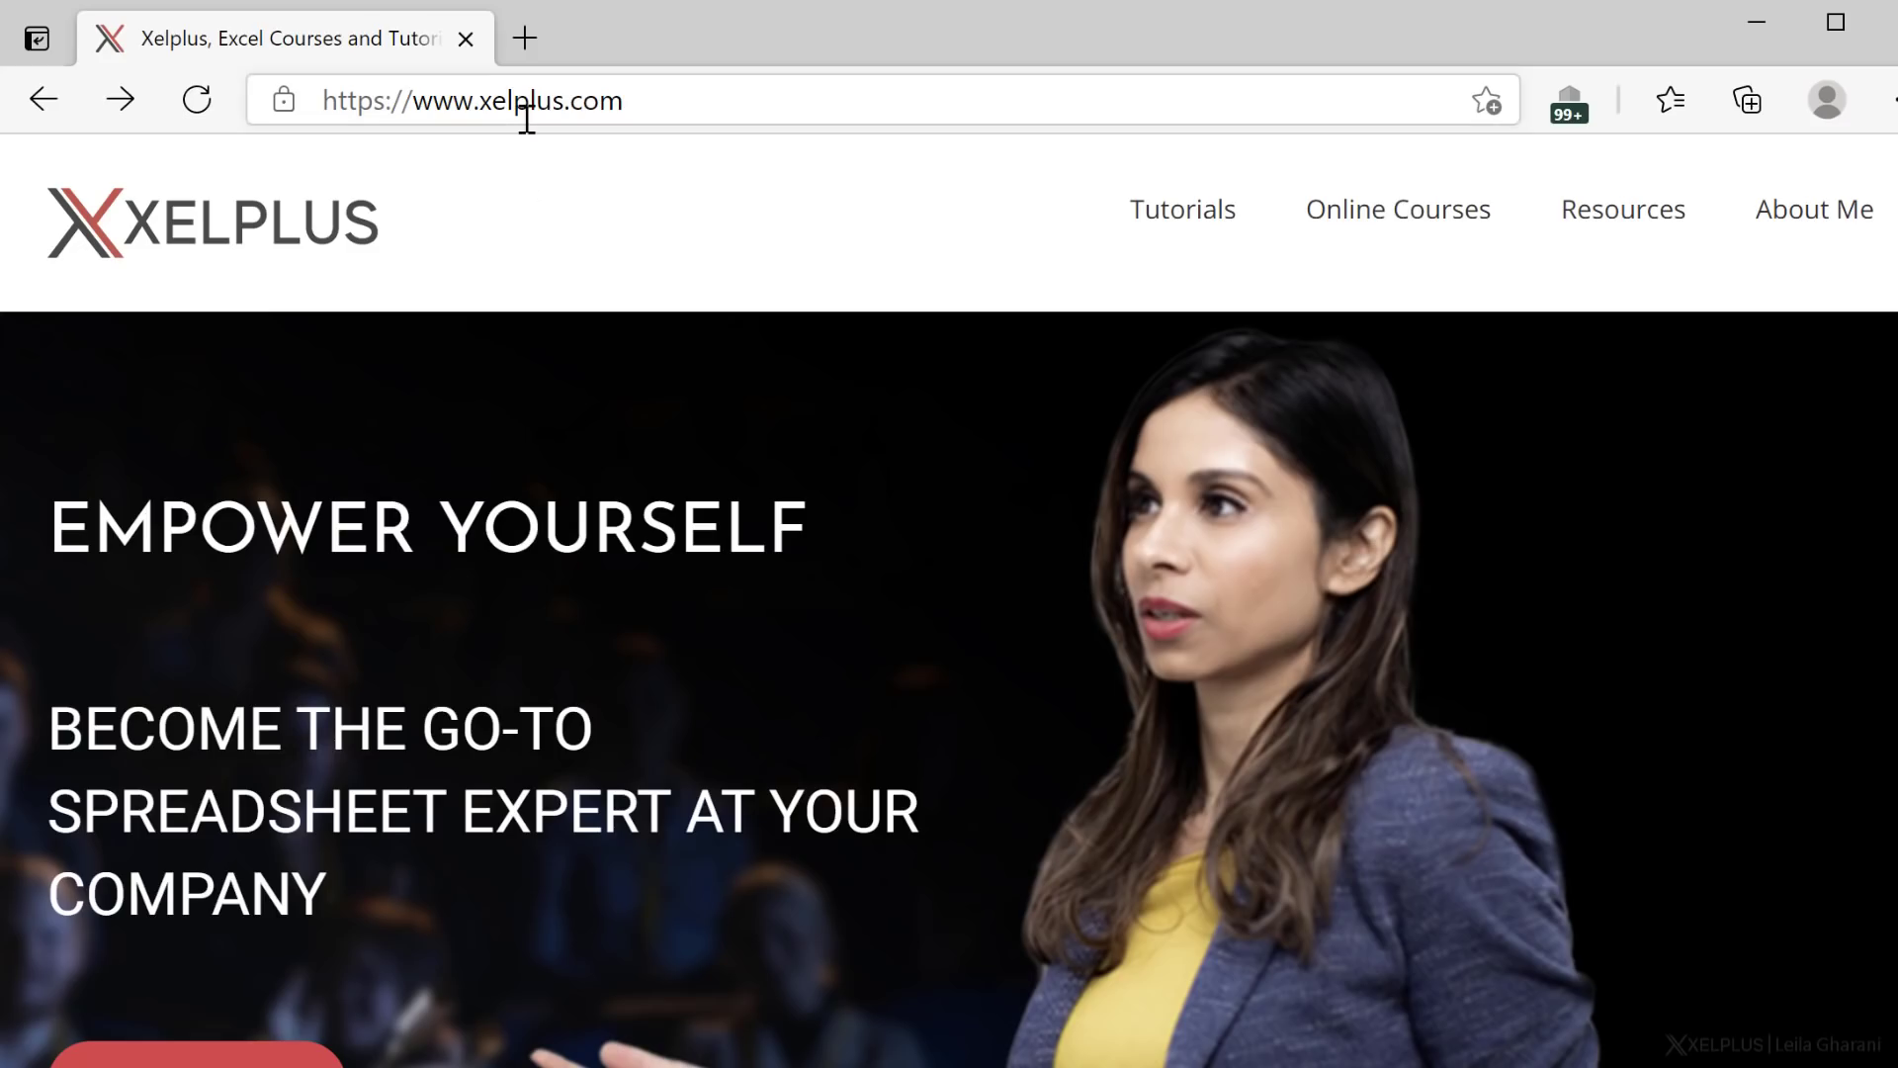
Step: Get XelPlus_Tutorials_List.xlsx from the HERE link on the Free Excel Tutorials page and open it
{"action": "left_click", "coordinate": [1150, 212]}
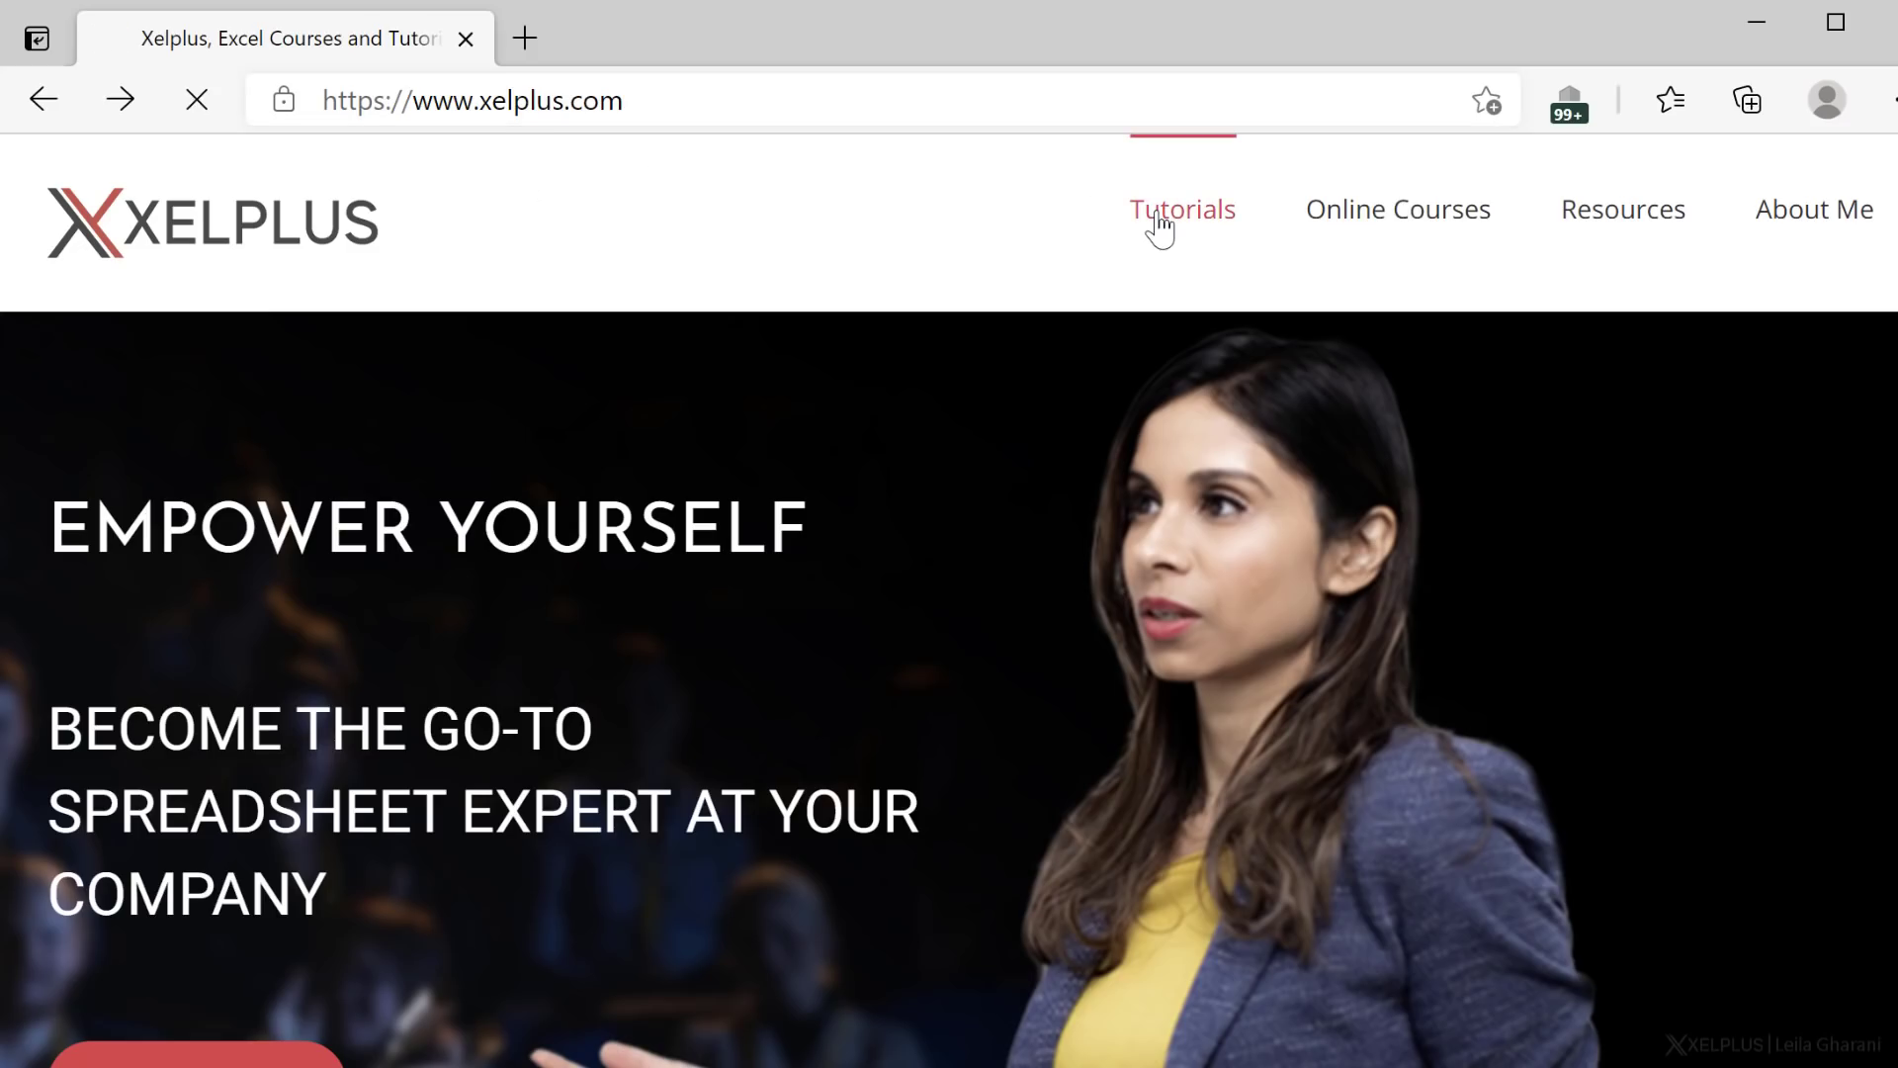
{"action": "scroll", "coordinate": [594, 692], "scroll_direction": "down", "scroll_amount": 5}
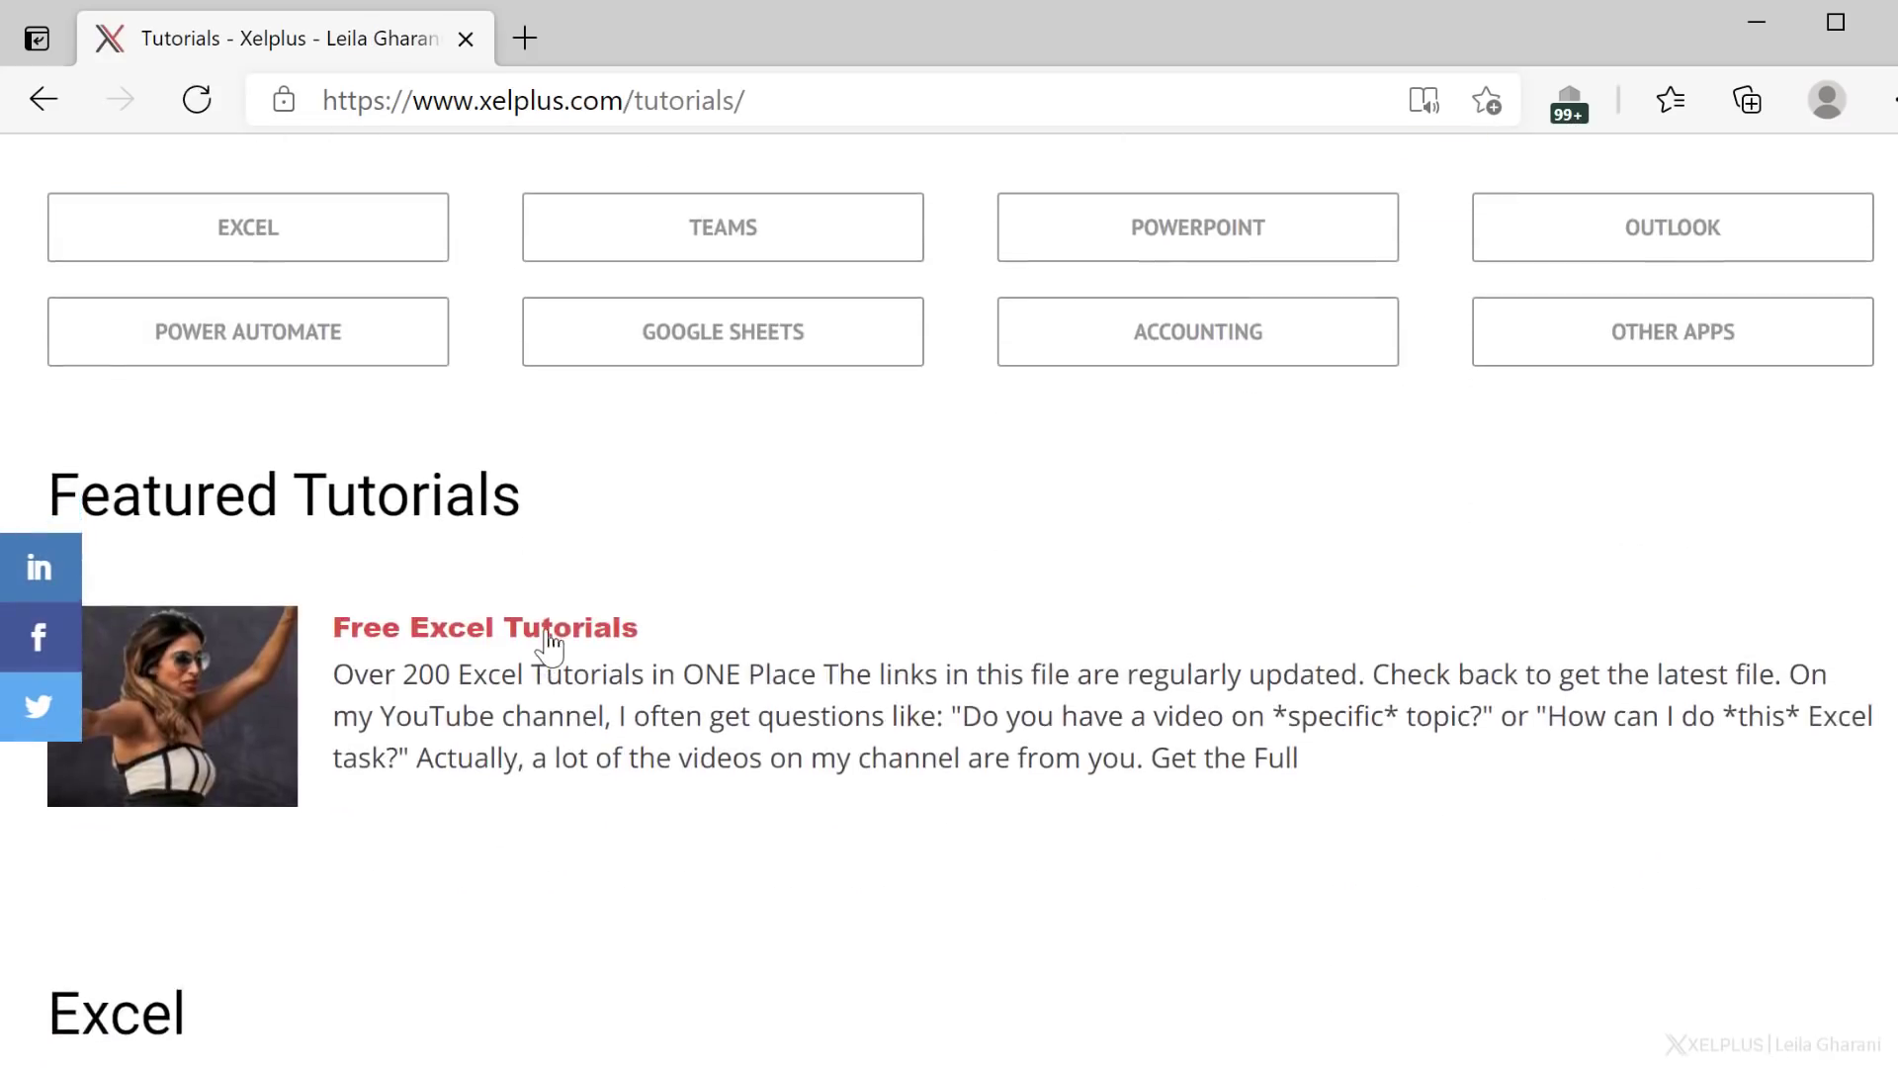
{"action": "left_click", "coordinate": [548, 636]}
{"action": "scroll", "coordinate": [552, 650], "scroll_direction": "down", "scroll_amount": 8}
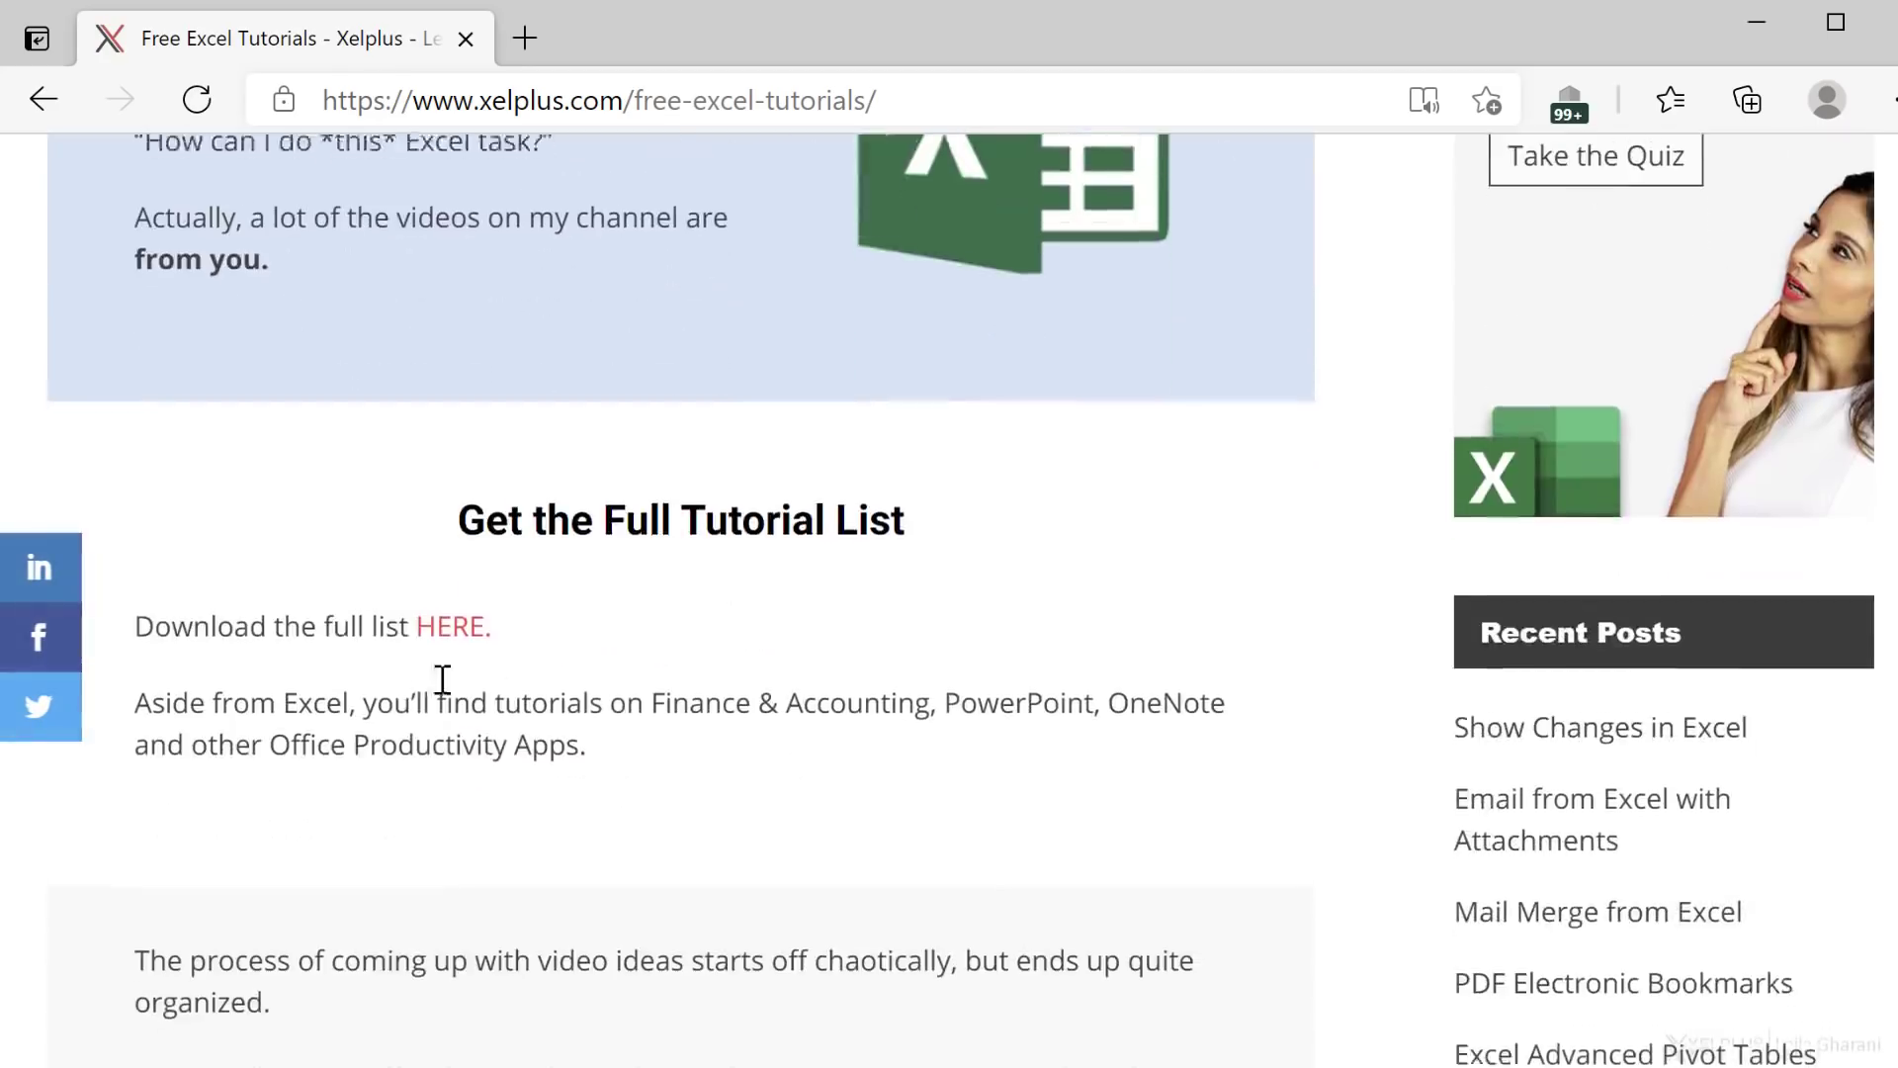
{"action": "left_click", "coordinate": [432, 622]}
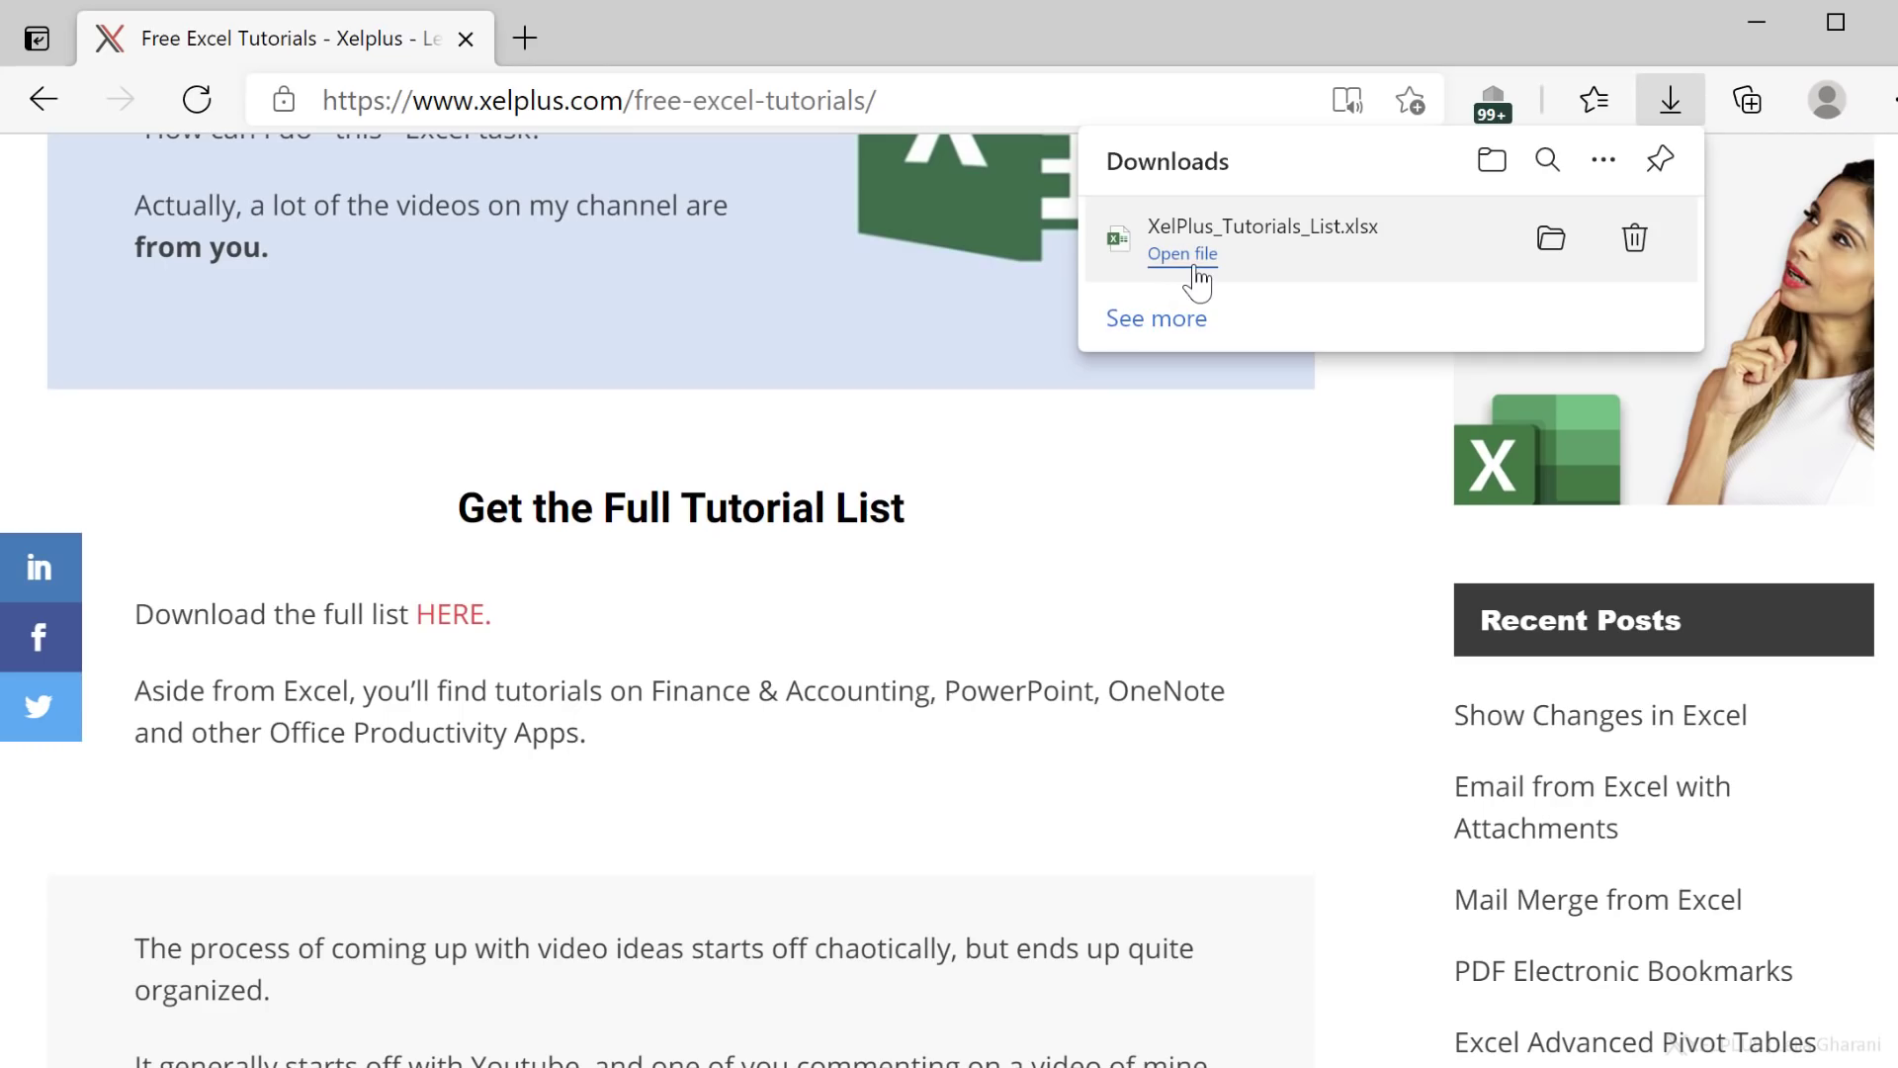
{"action": "left_click", "coordinate": [1191, 263]}
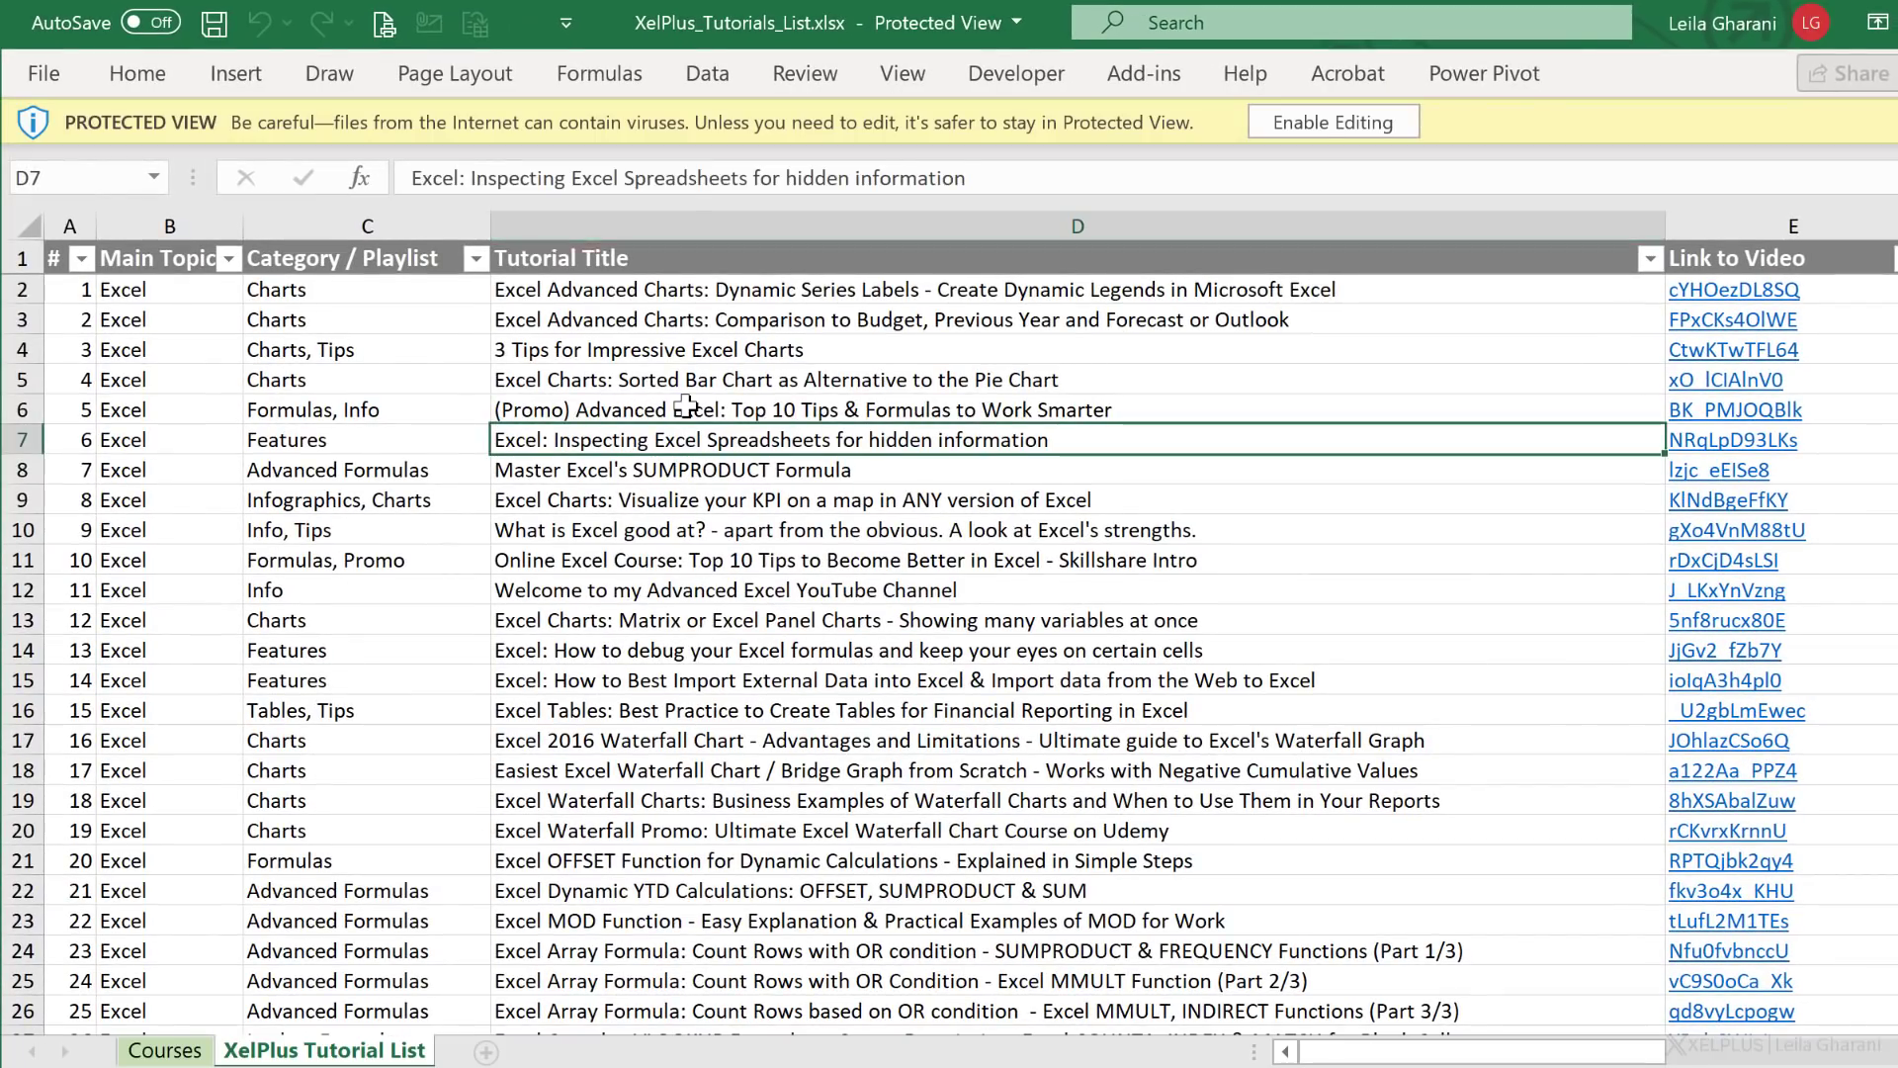
Step: Jump to the last tutorial in the list, #294, and scan across its columns
{"action": "left_click", "coordinate": [686, 408]}
{"action": "key", "text": "ctrl+Down"}
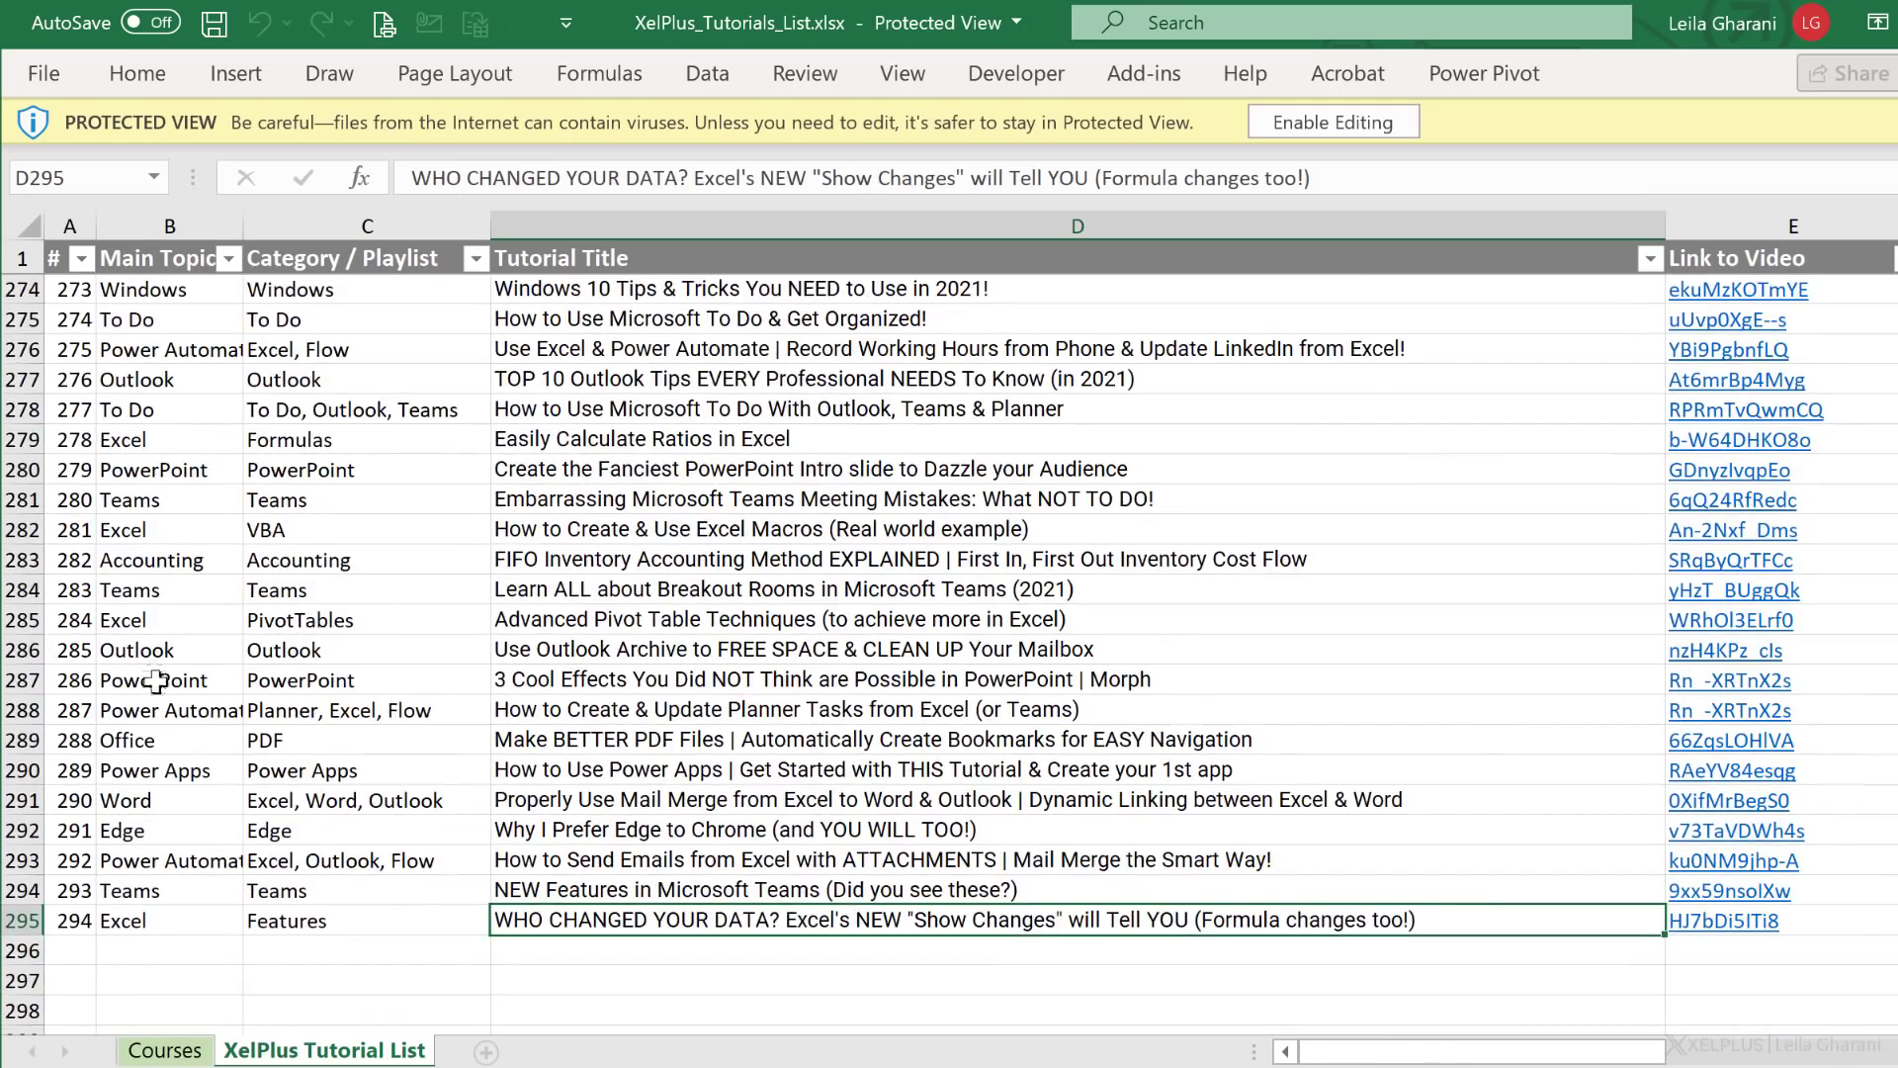
{"action": "left_click_drag", "start_coordinate": [1560, 1056], "coordinate": [1890, 1054]}
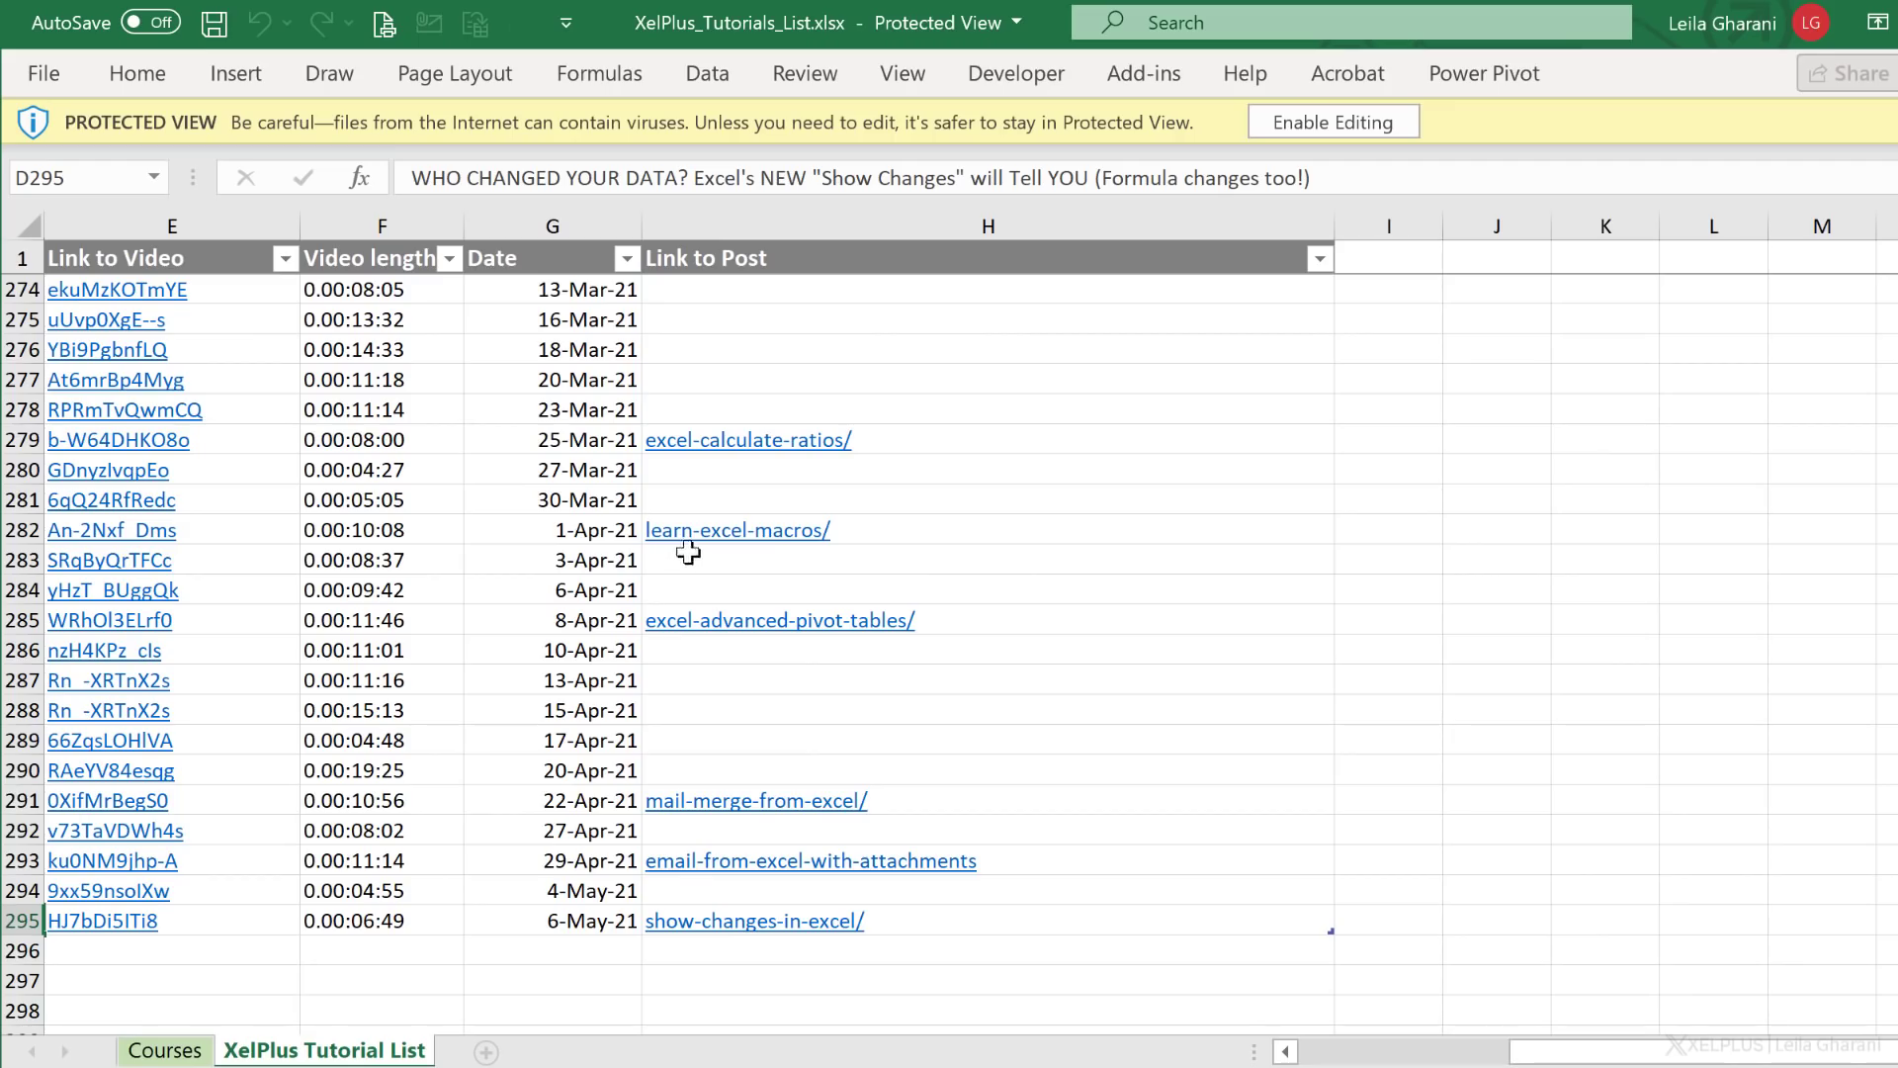
{"action": "scroll", "coordinate": [745, 549], "scroll_direction": "up", "scroll_amount": 16}
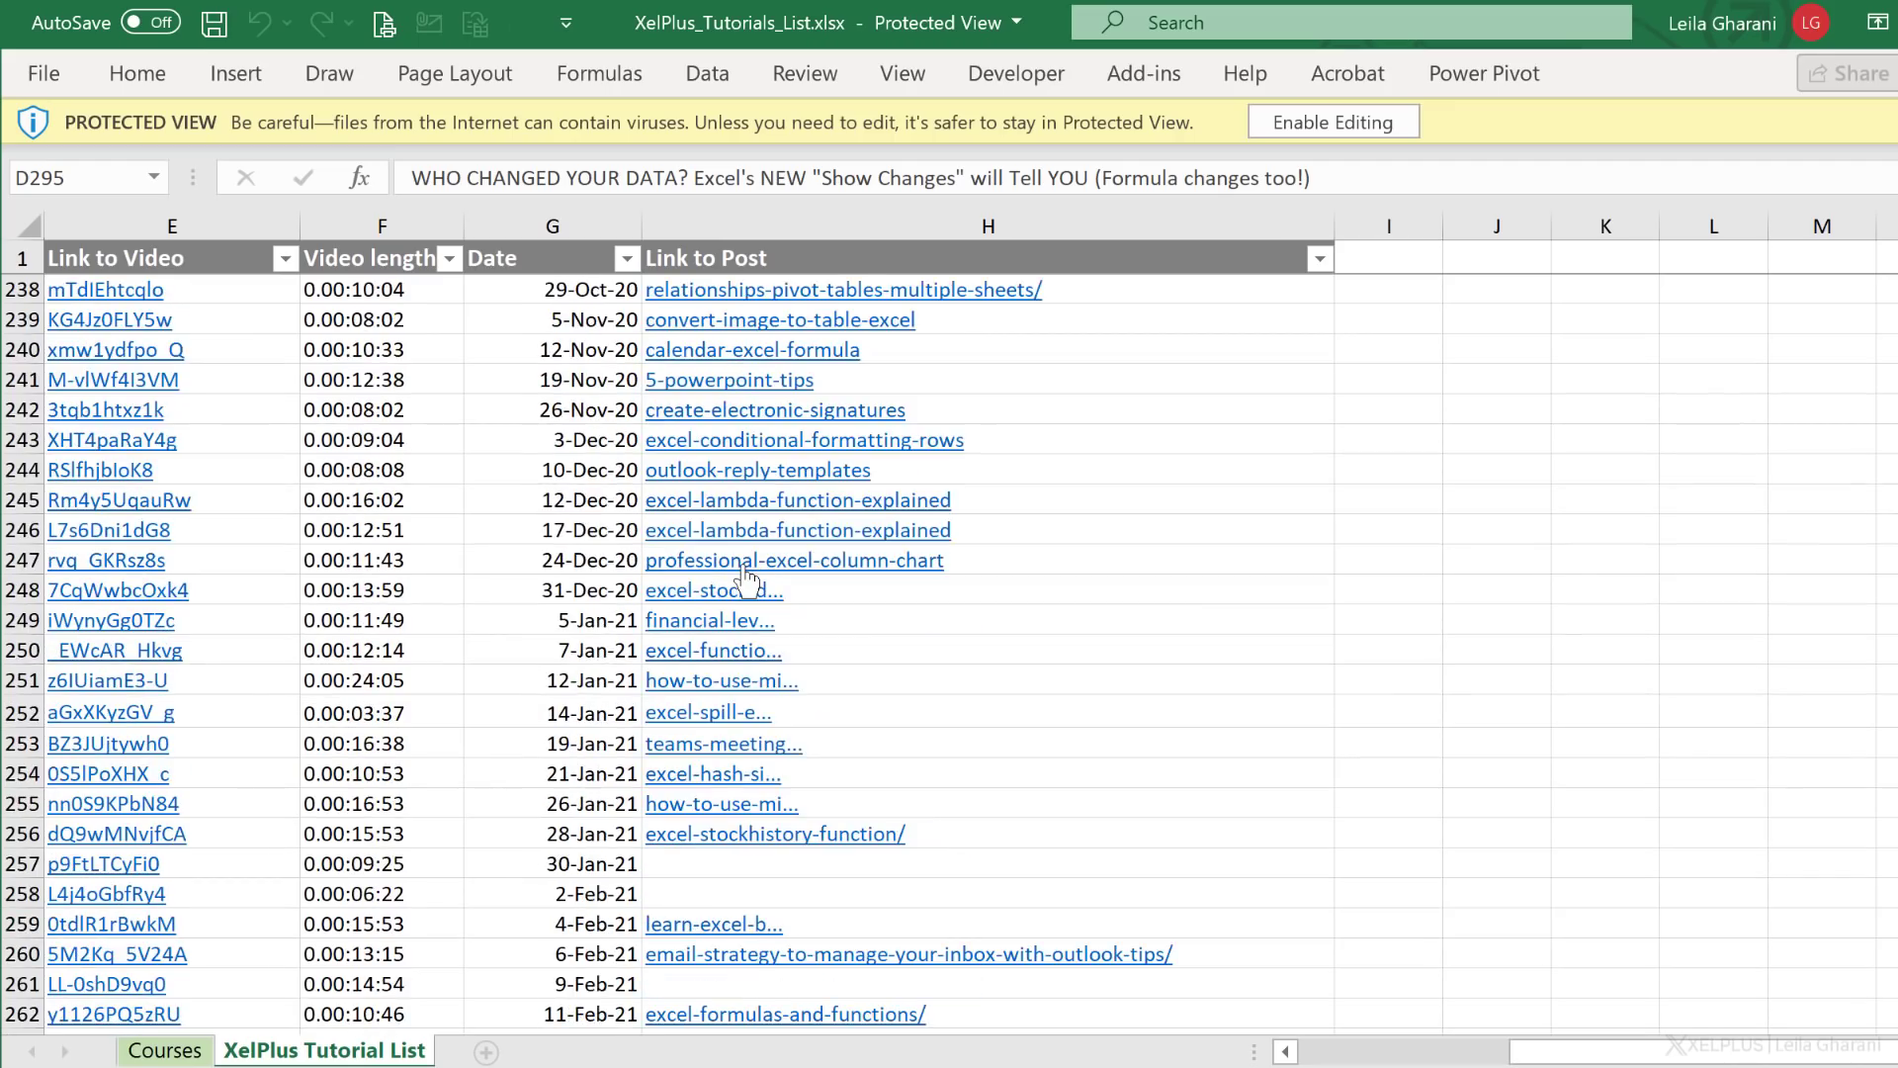
{"action": "scroll", "coordinate": [746, 579], "scroll_direction": "up", "scroll_amount": 6}
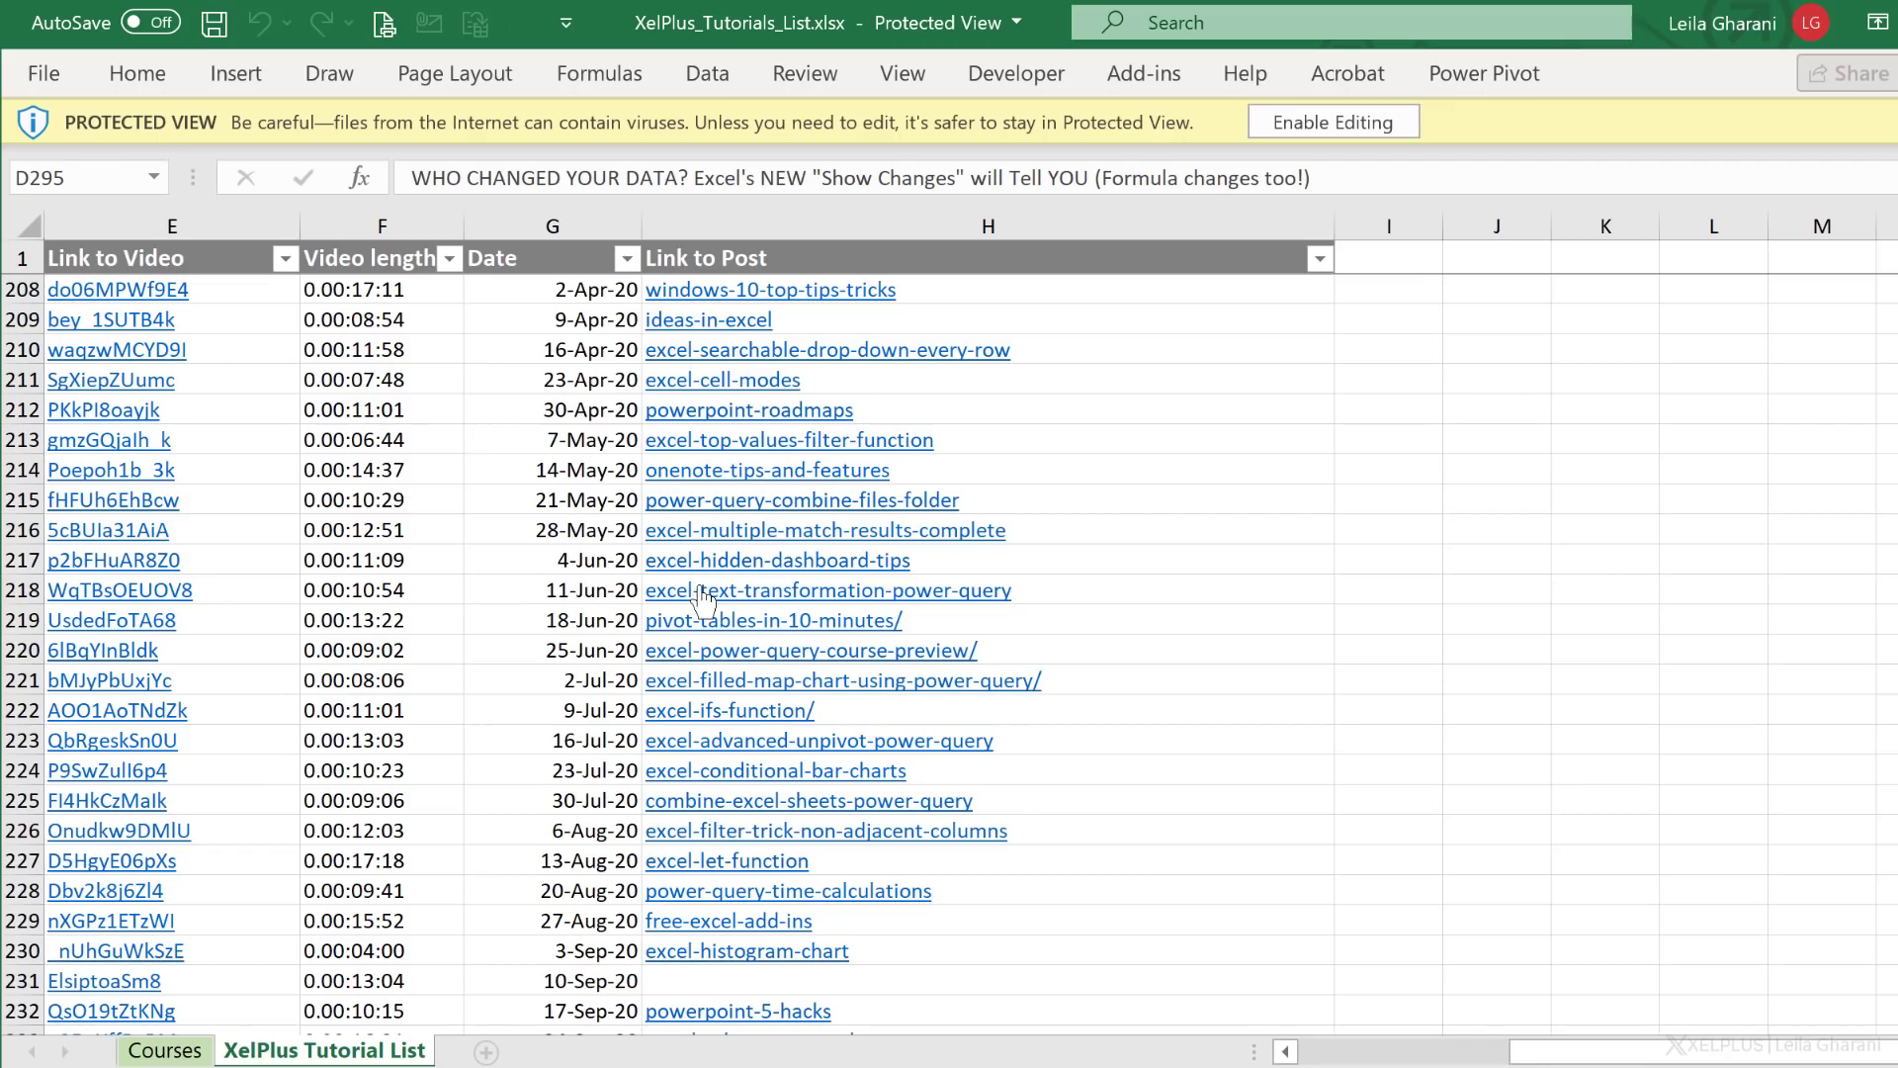
{"action": "key", "text": "Left"}
{"action": "key", "text": "Left"}
{"action": "key", "text": "Left"}
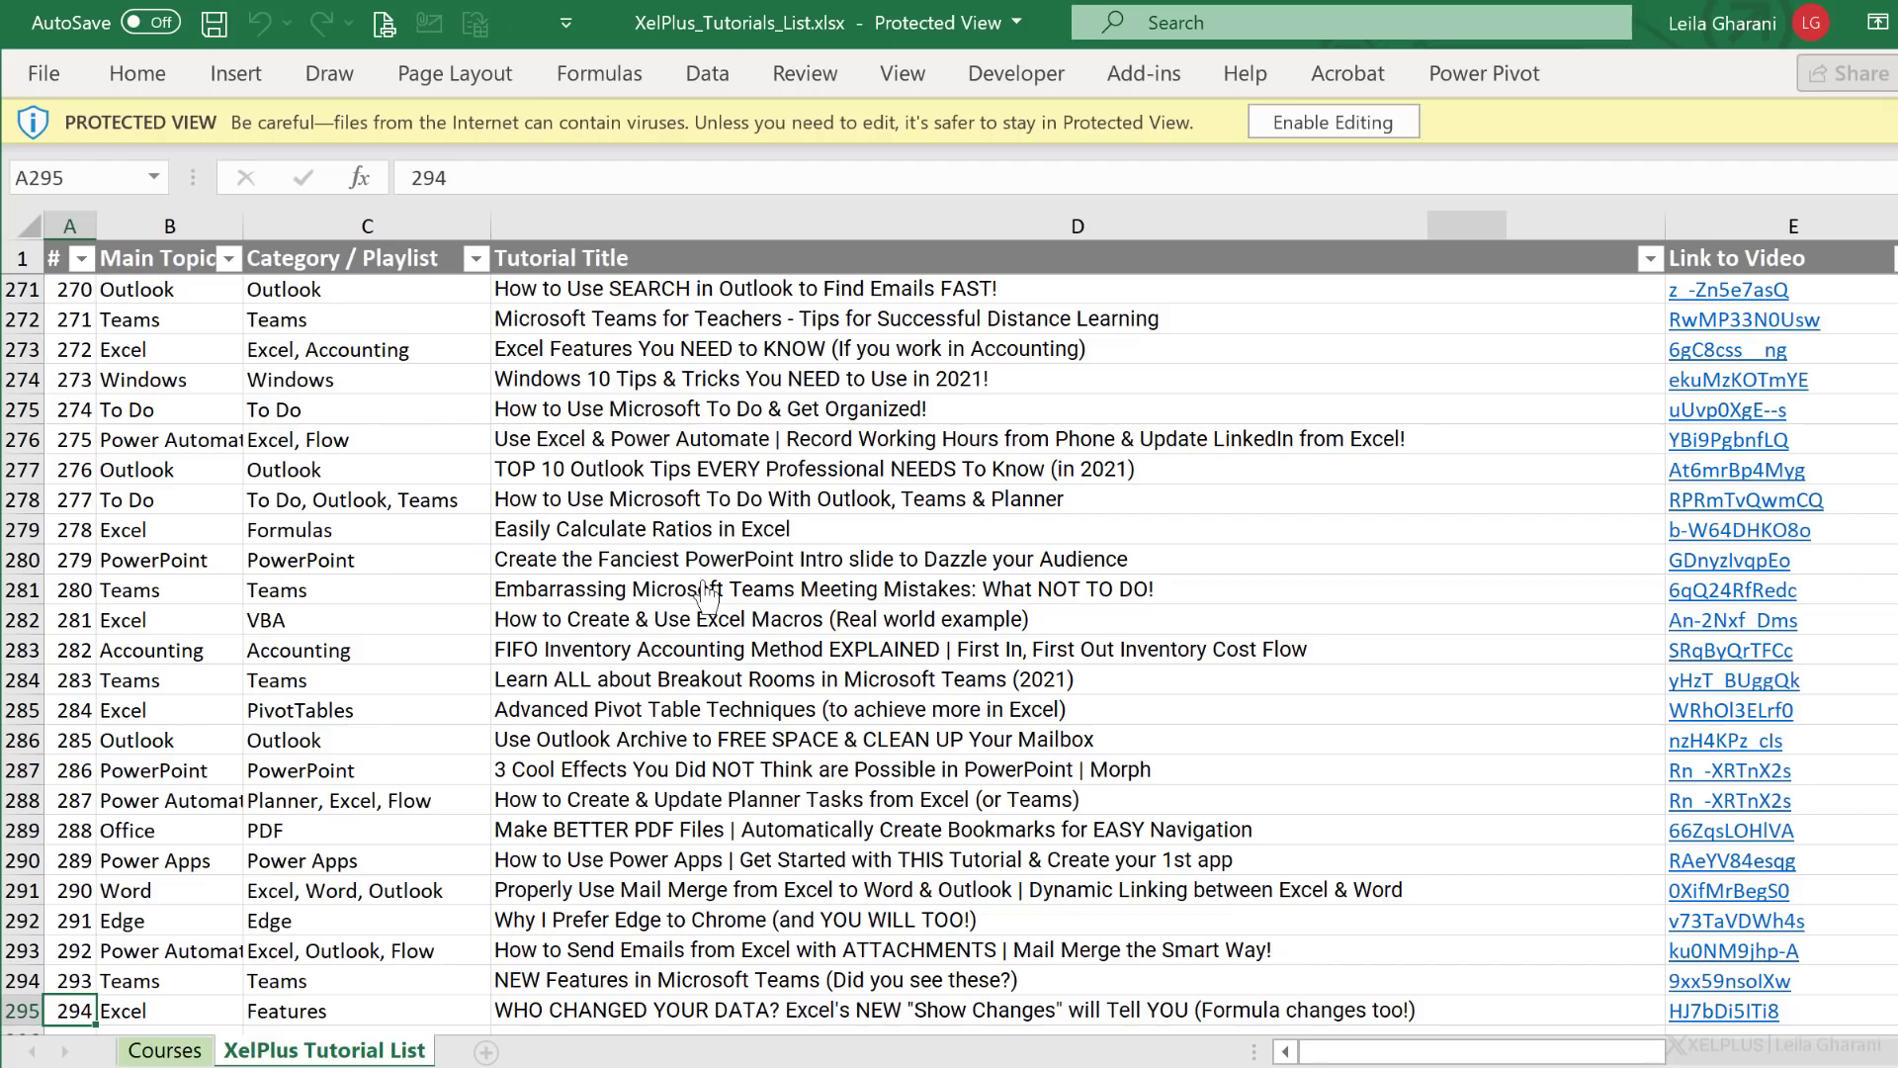
Step: Look at a title cell's options and the empty rows below the list
{"action": "right_click", "coordinate": [828, 502]}
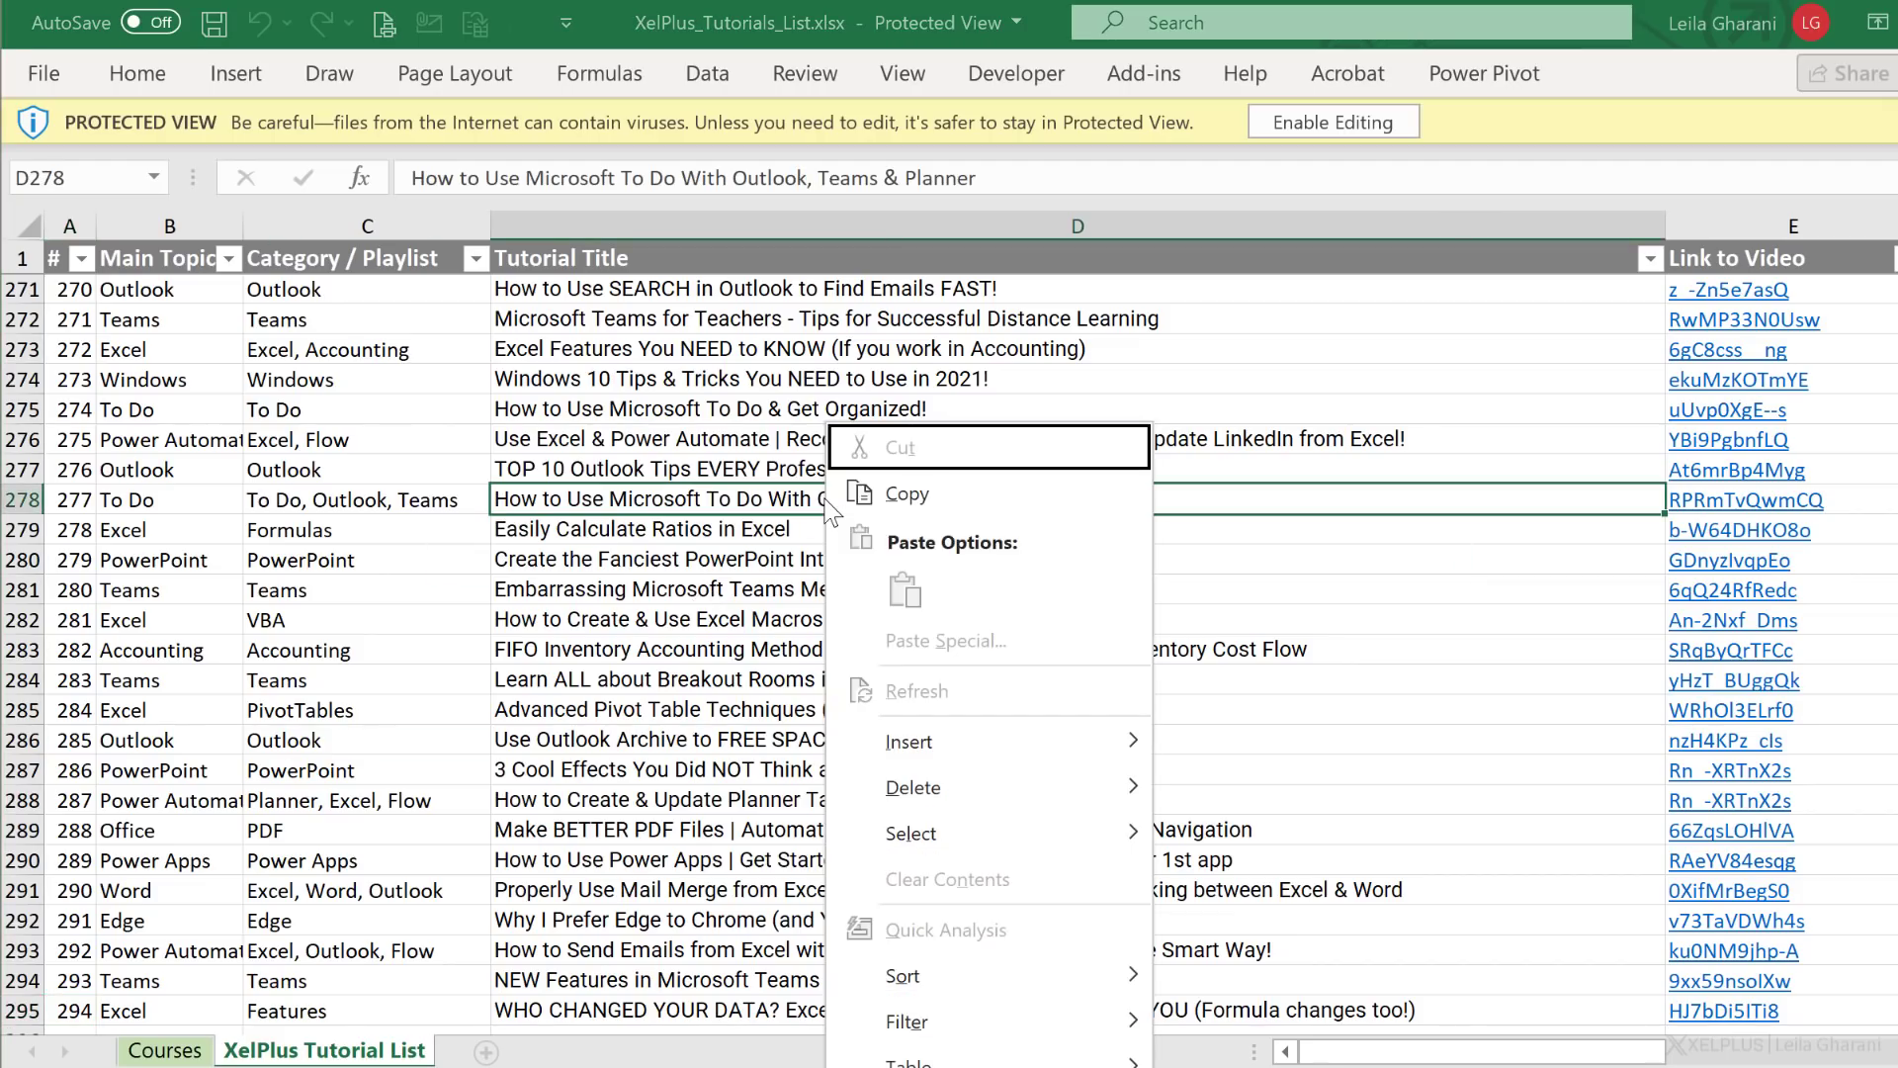
{"action": "key", "text": "Escape"}
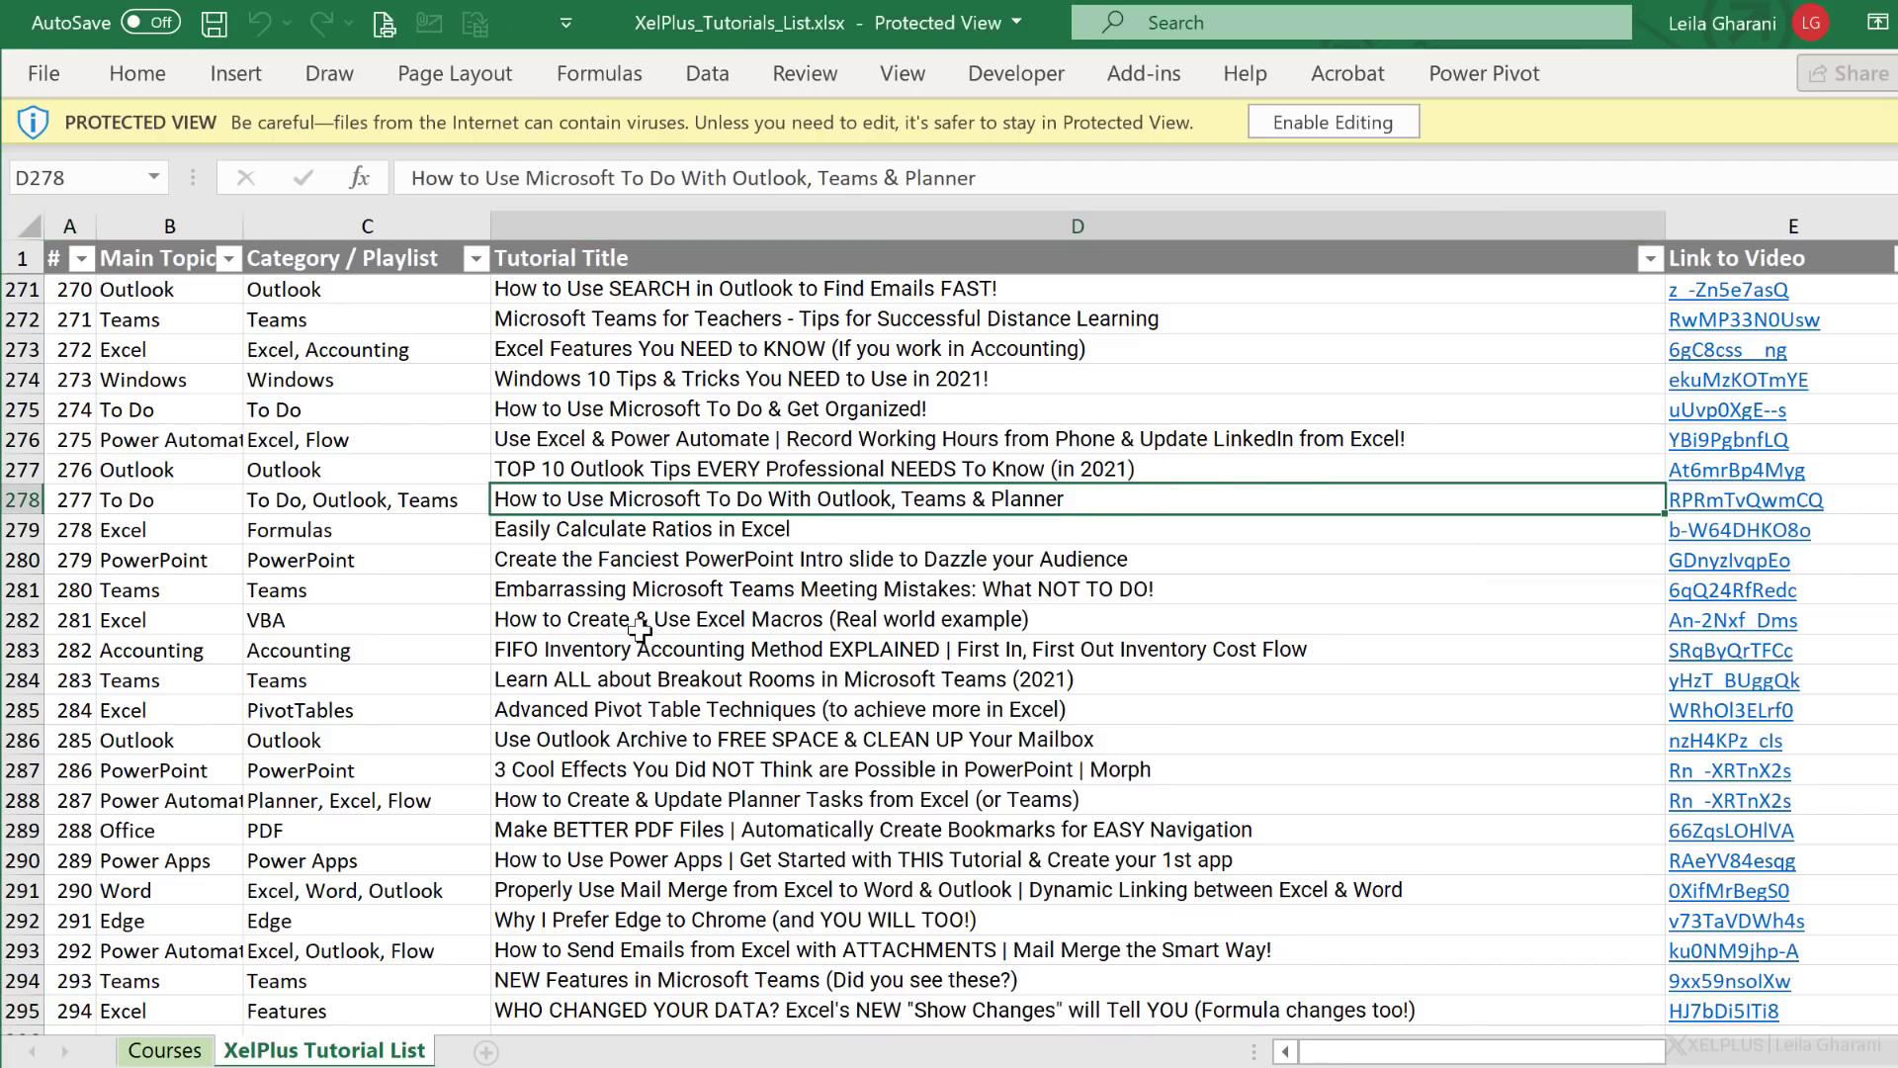
{"action": "scroll", "coordinate": [640, 630], "scroll_direction": "down", "scroll_amount": 7}
{"action": "left_click", "coordinate": [733, 413]}
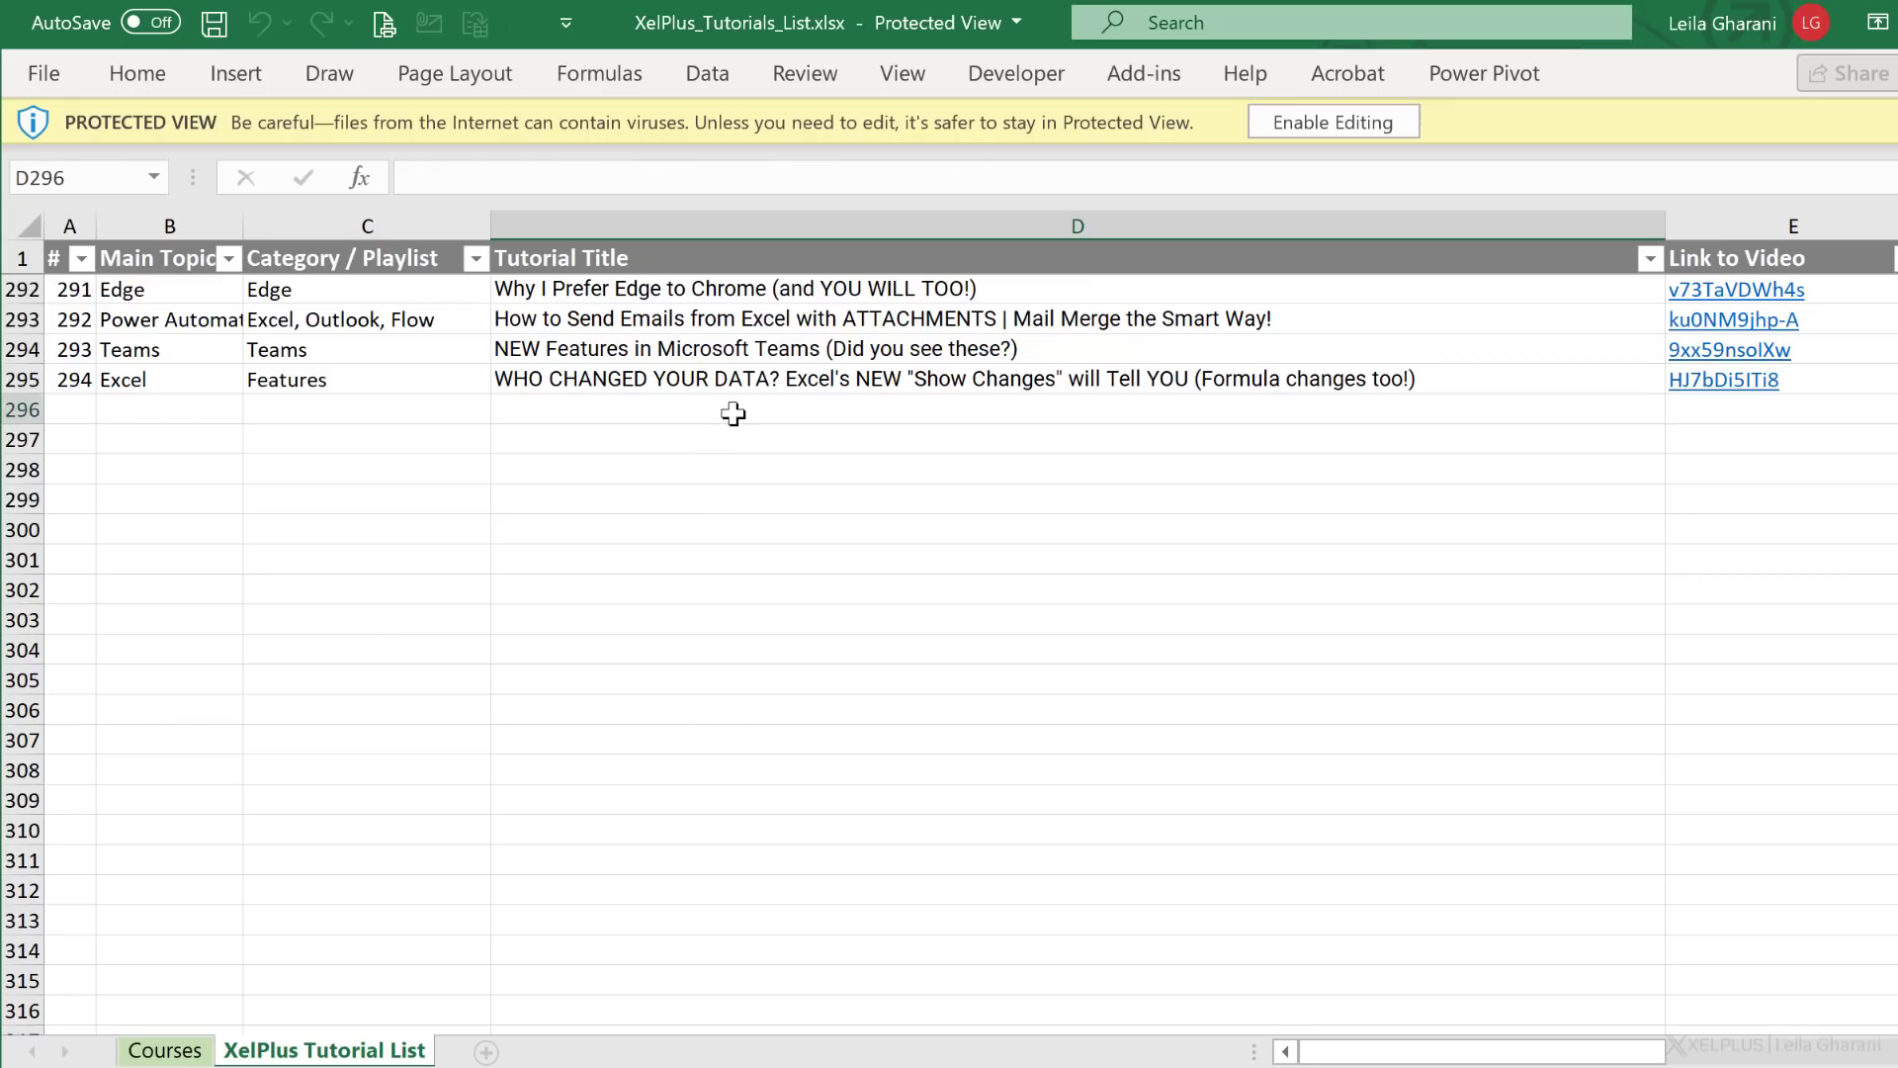
{"action": "left_click", "coordinate": [676, 435]}
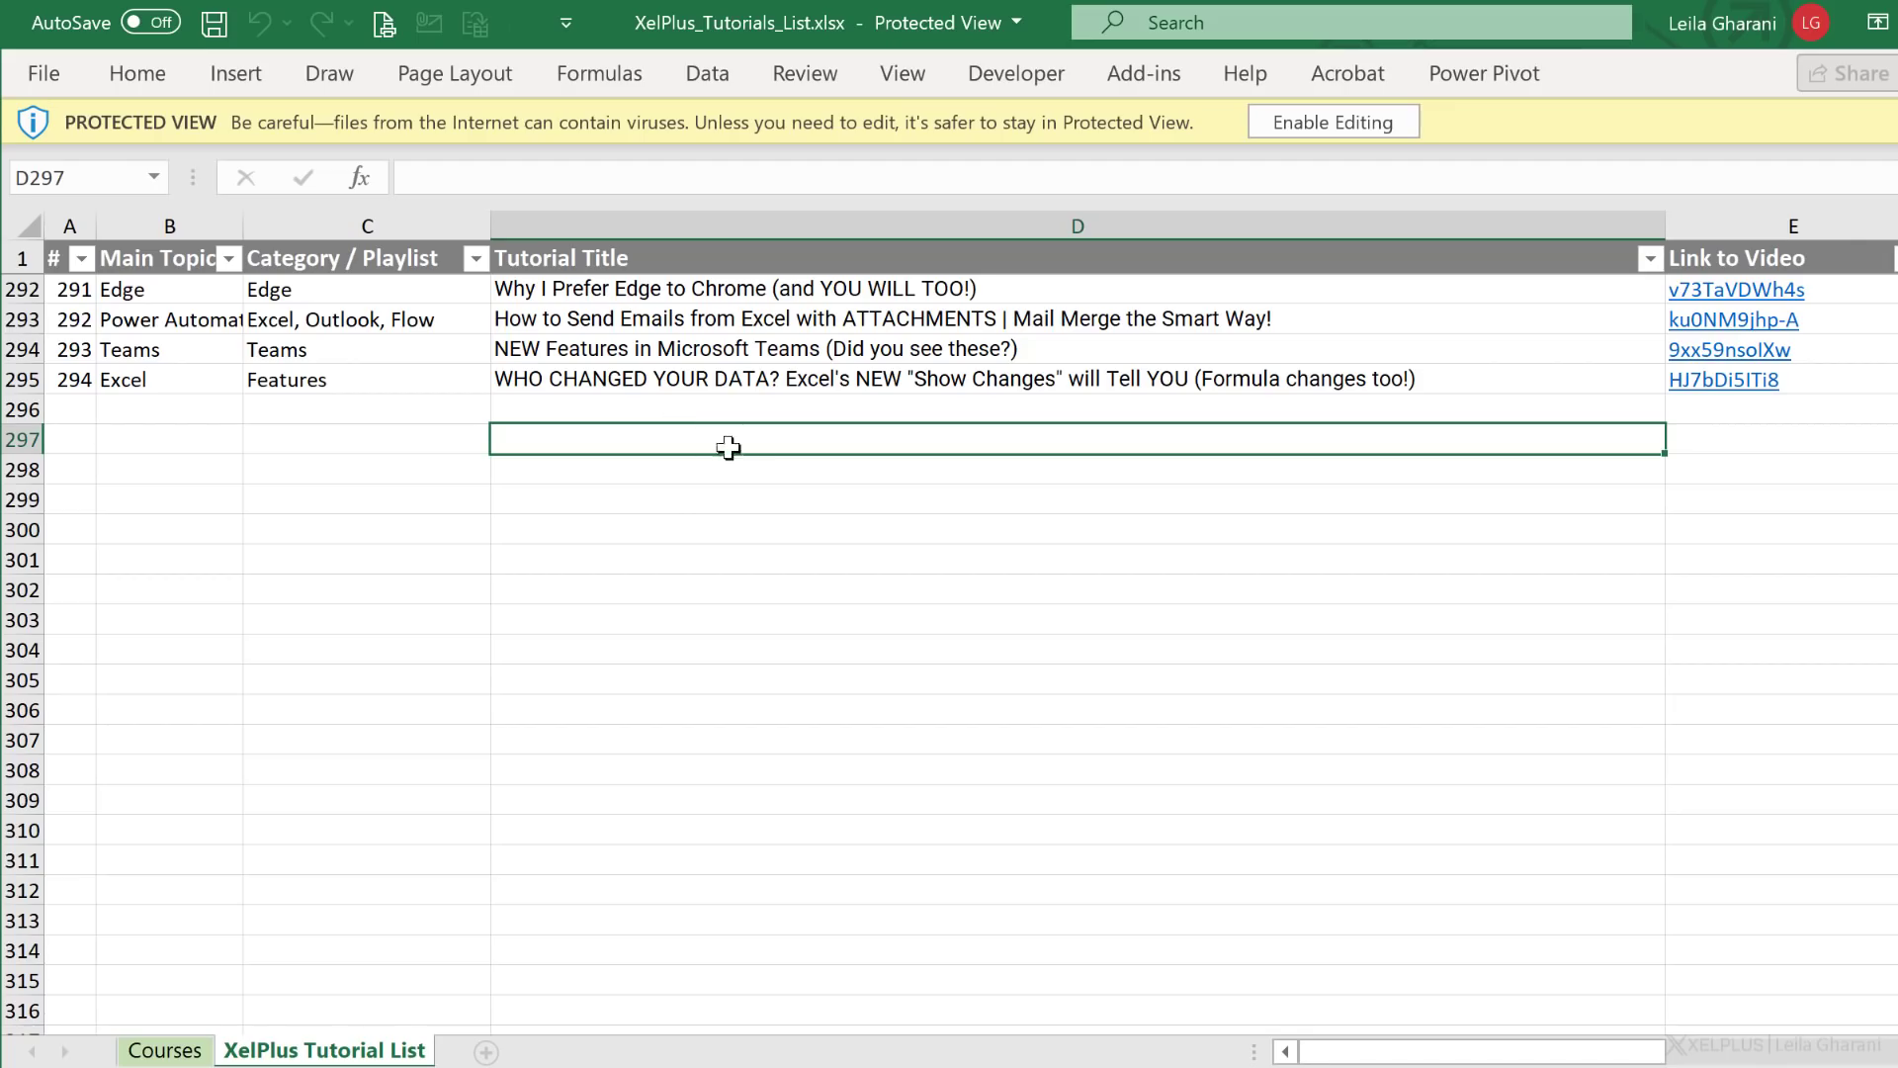
Step: Find the Consolidate & Clean Multiple Excel Sheets tutorial and check its video length and link
{"action": "scroll", "coordinate": [739, 443], "scroll_direction": "up", "scroll_amount": 2}
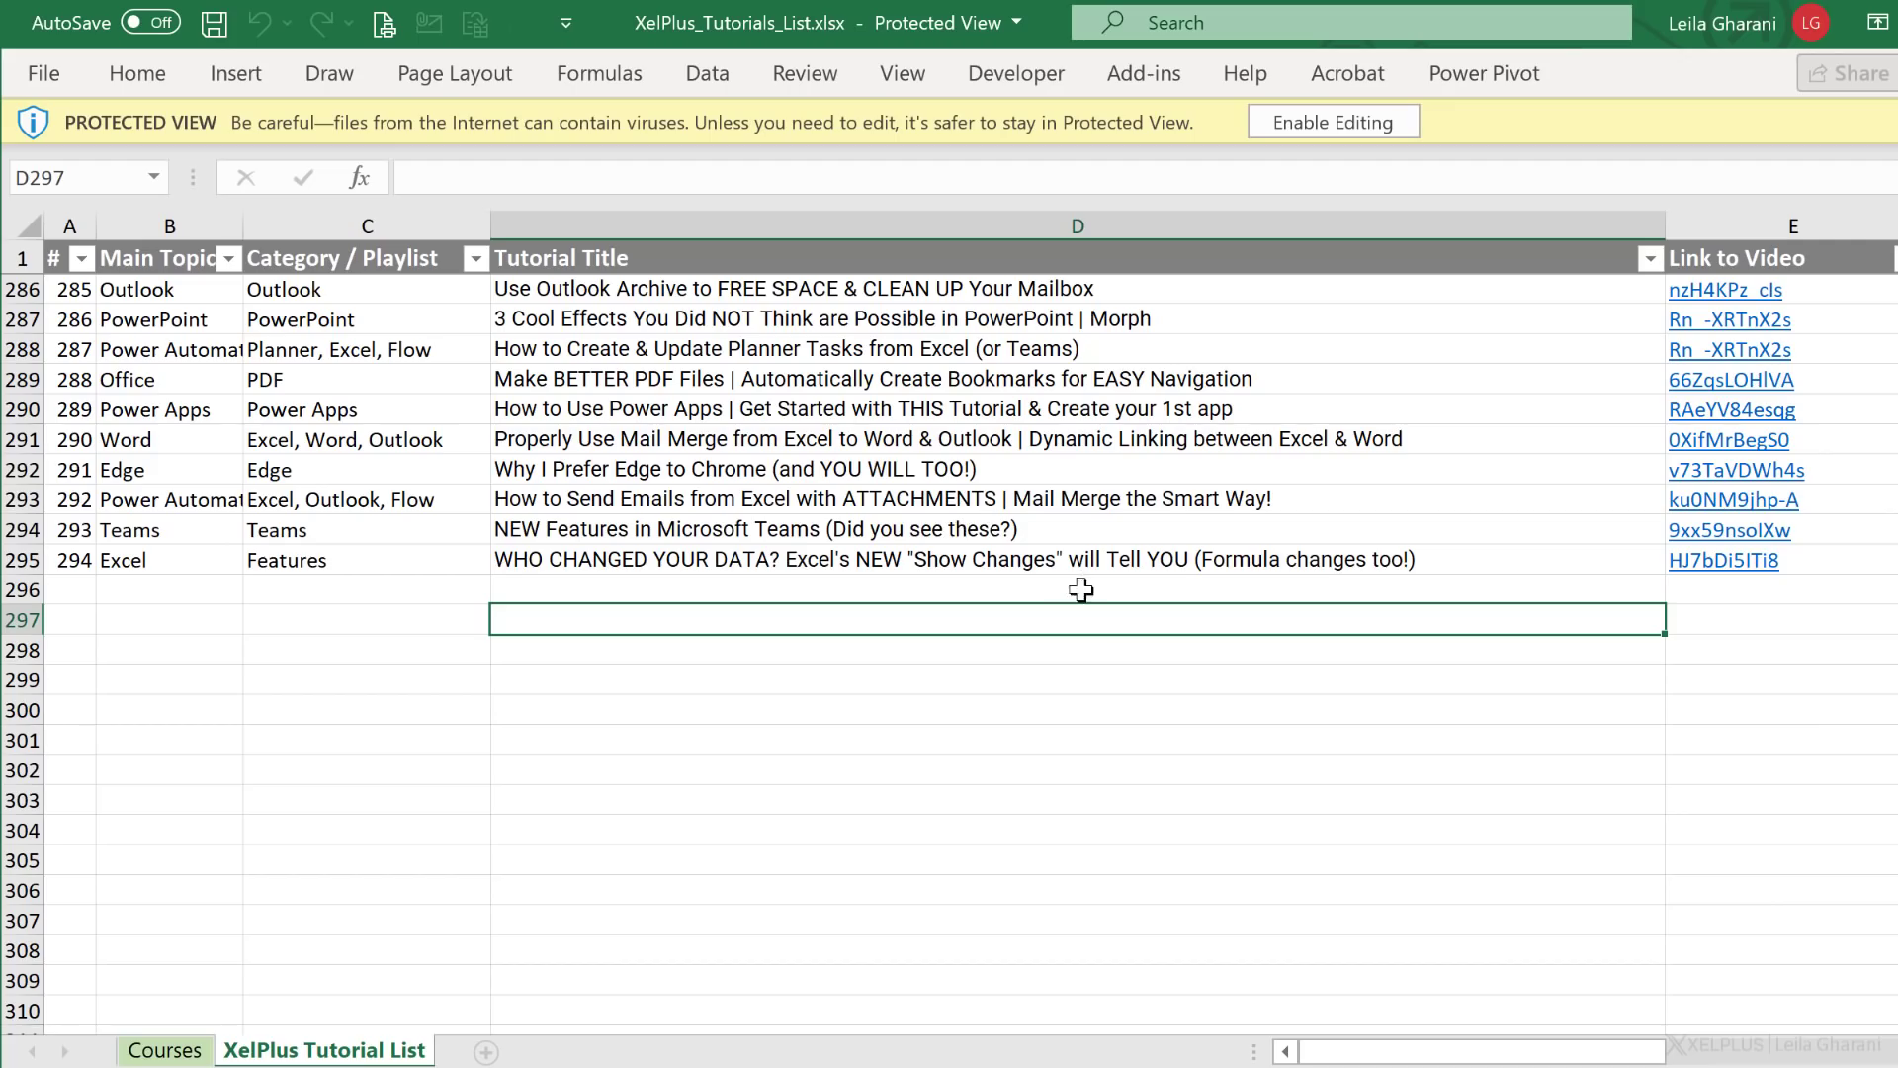
{"action": "scroll", "coordinate": [1038, 598], "scroll_direction": "up", "scroll_amount": 5}
{"action": "scroll", "coordinate": [1038, 598], "scroll_direction": "up", "scroll_amount": 18}
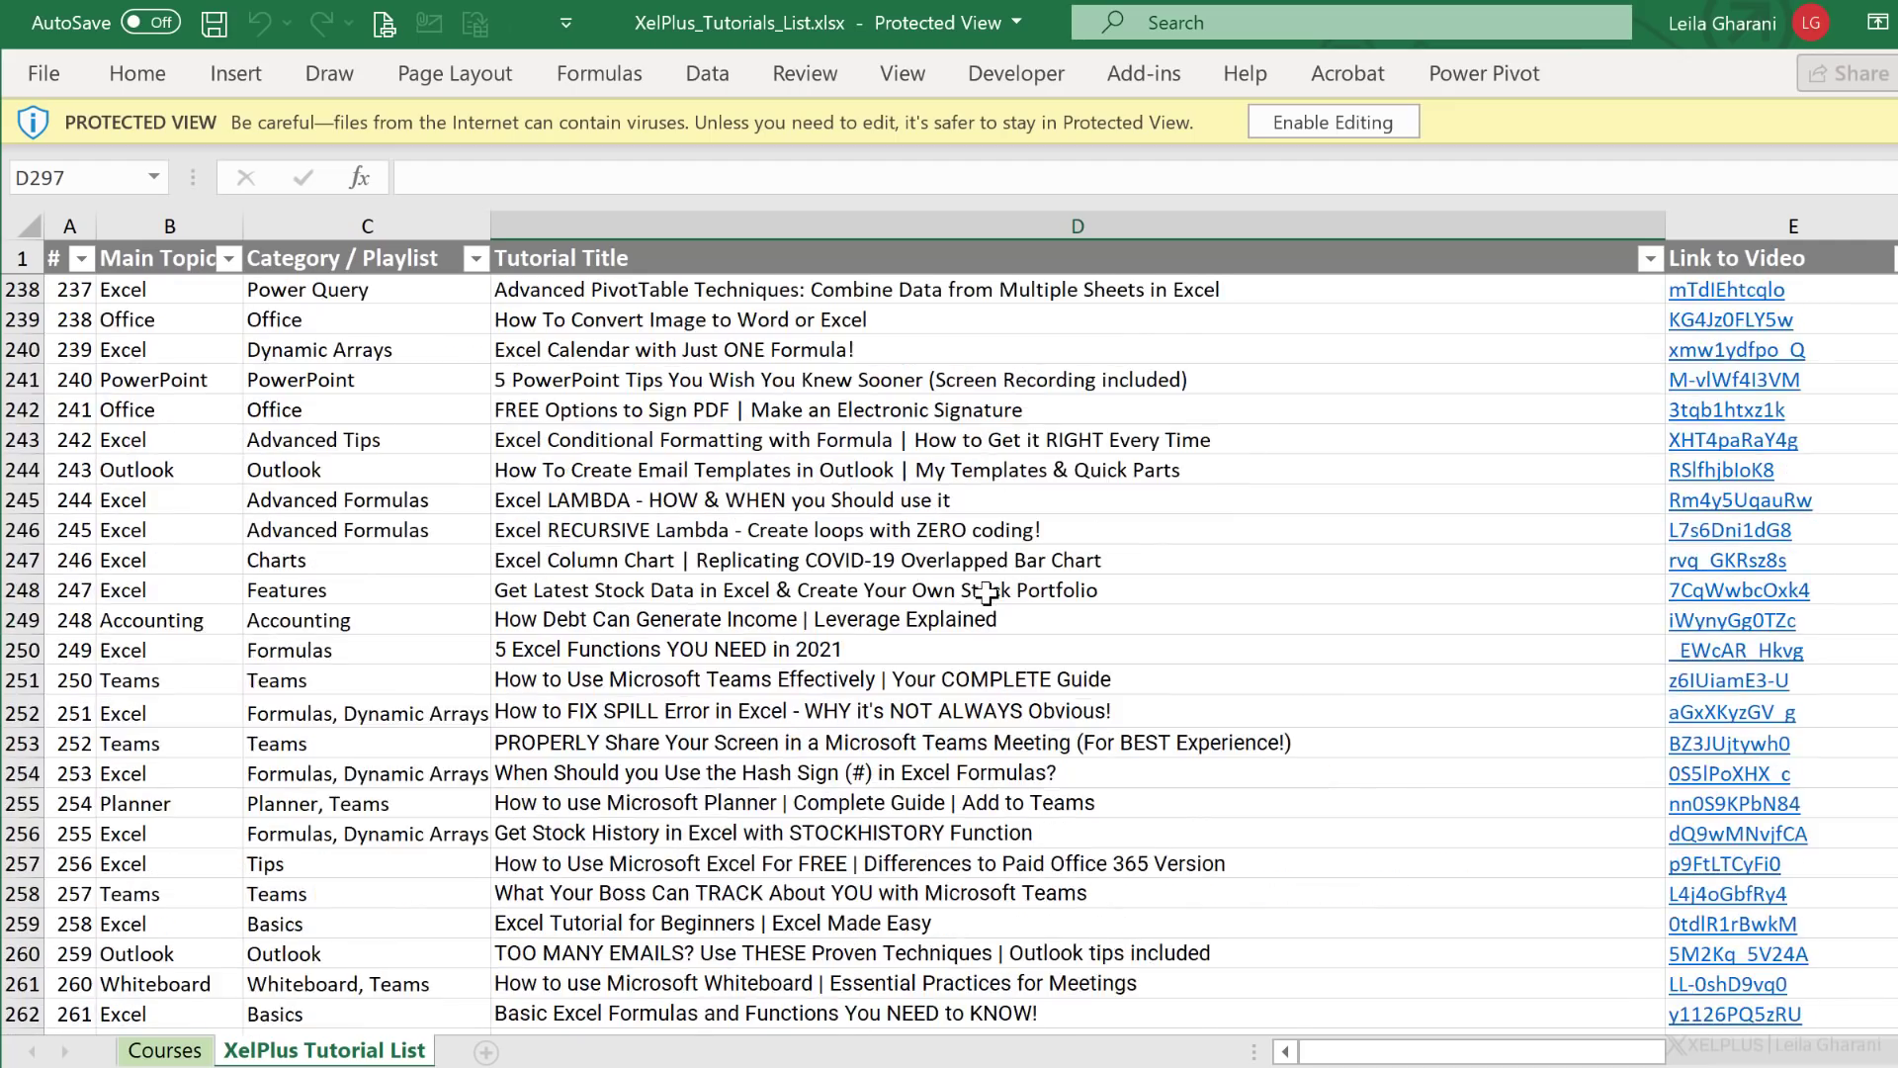
{"action": "left_click", "coordinate": [898, 534]}
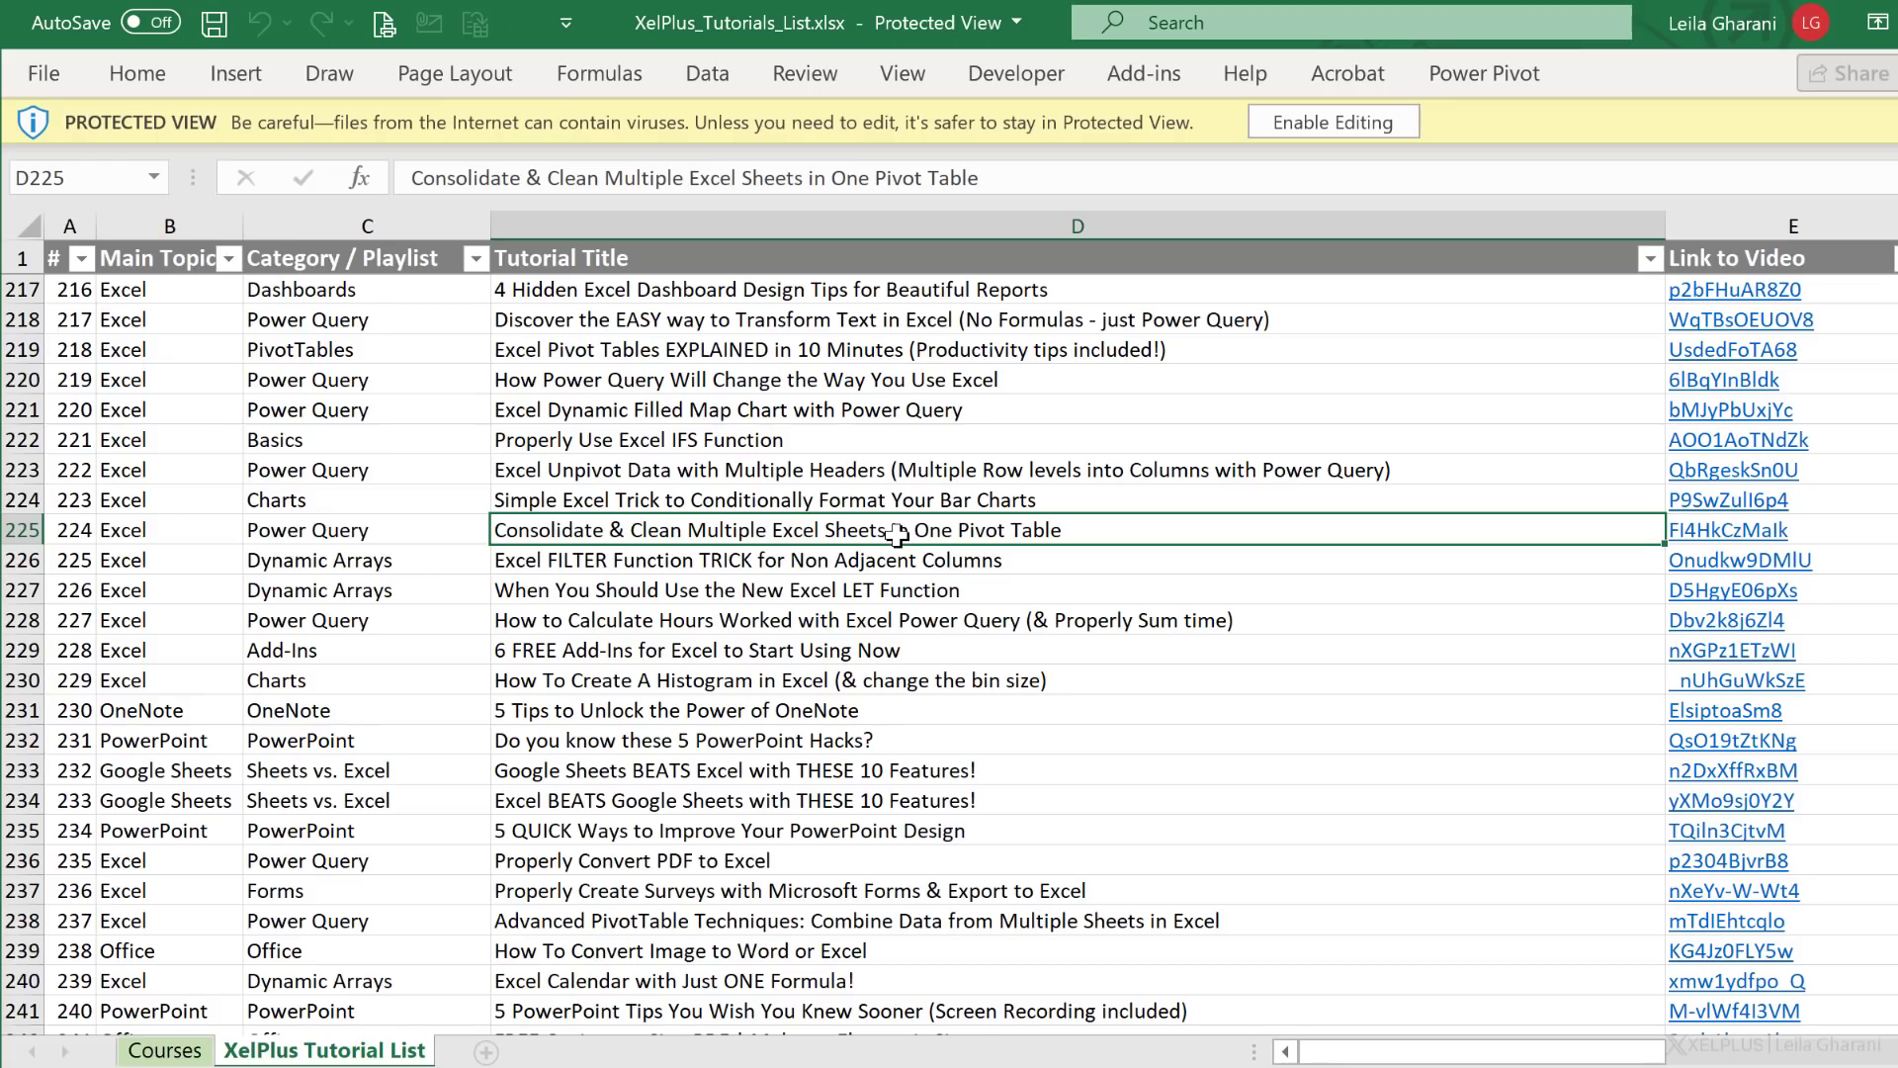
{"action": "key", "text": "Right"}
{"action": "key", "text": "Right"}
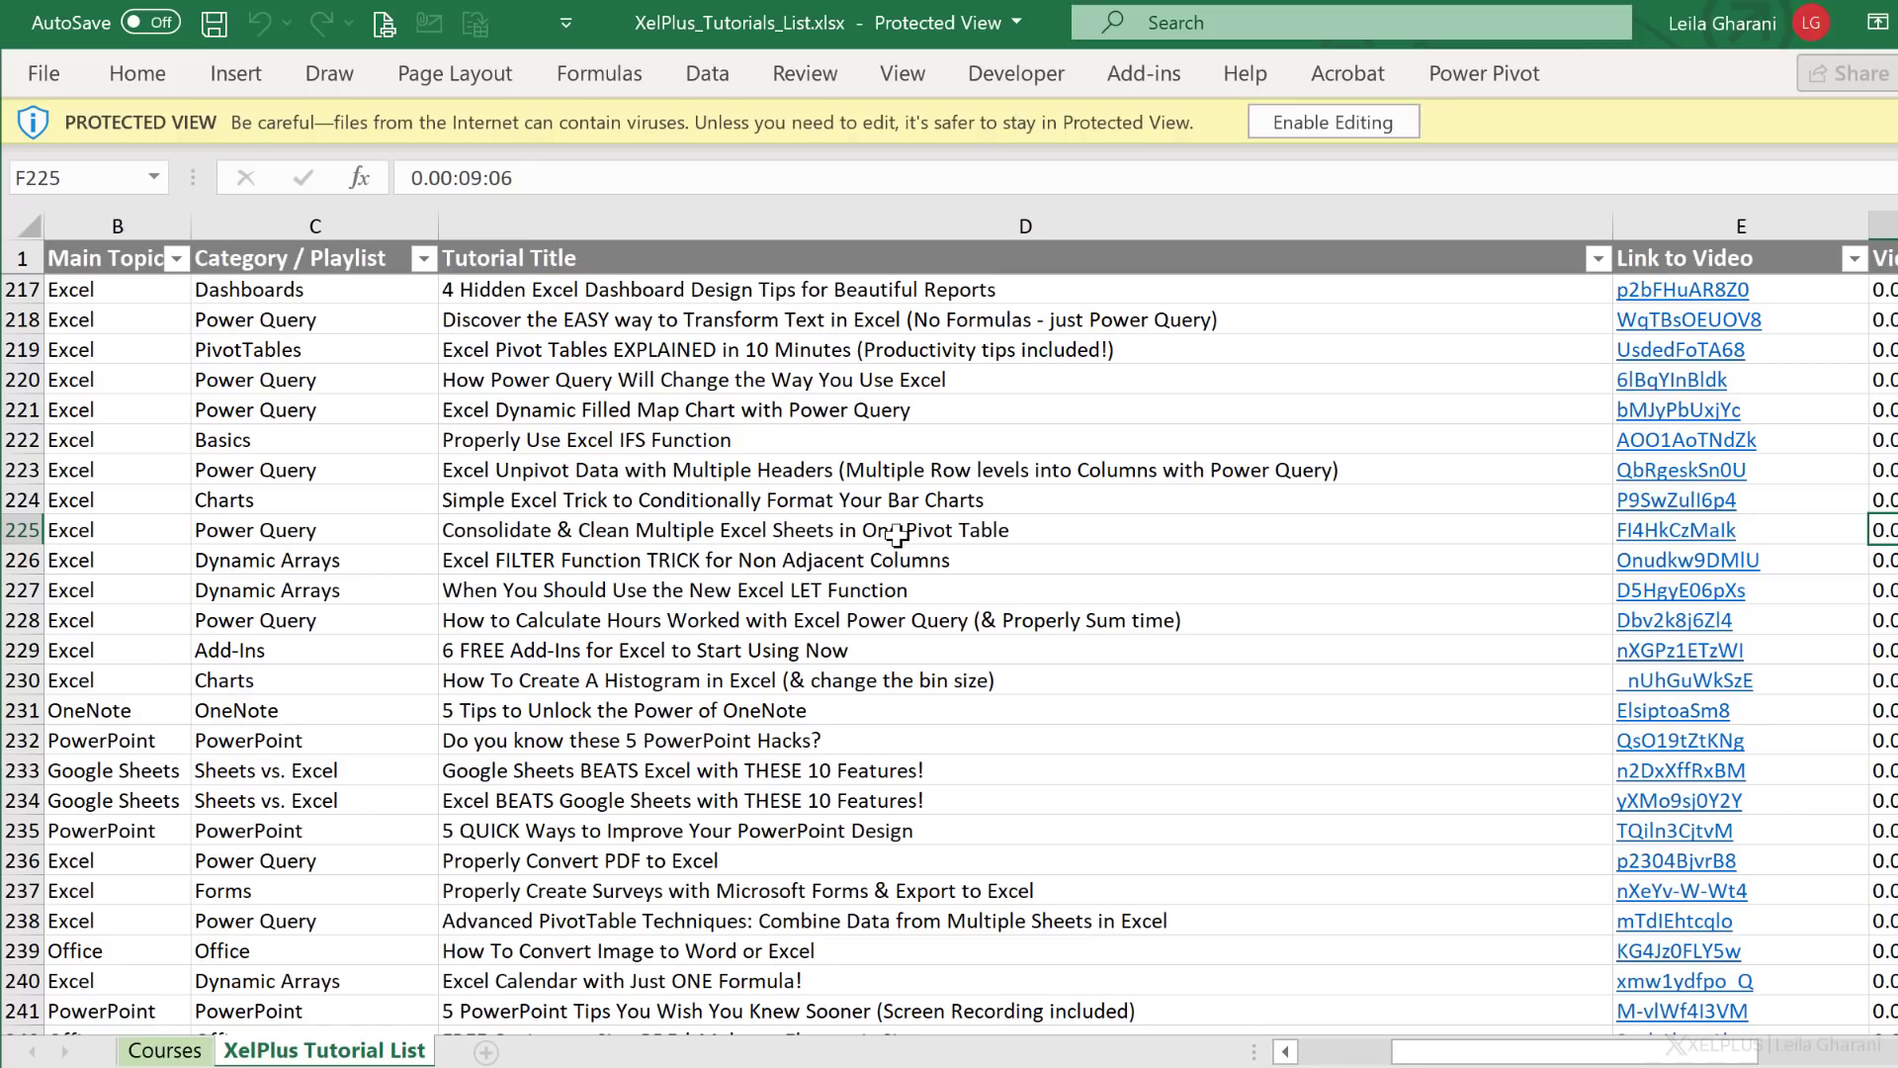
{"action": "key", "text": "Left"}
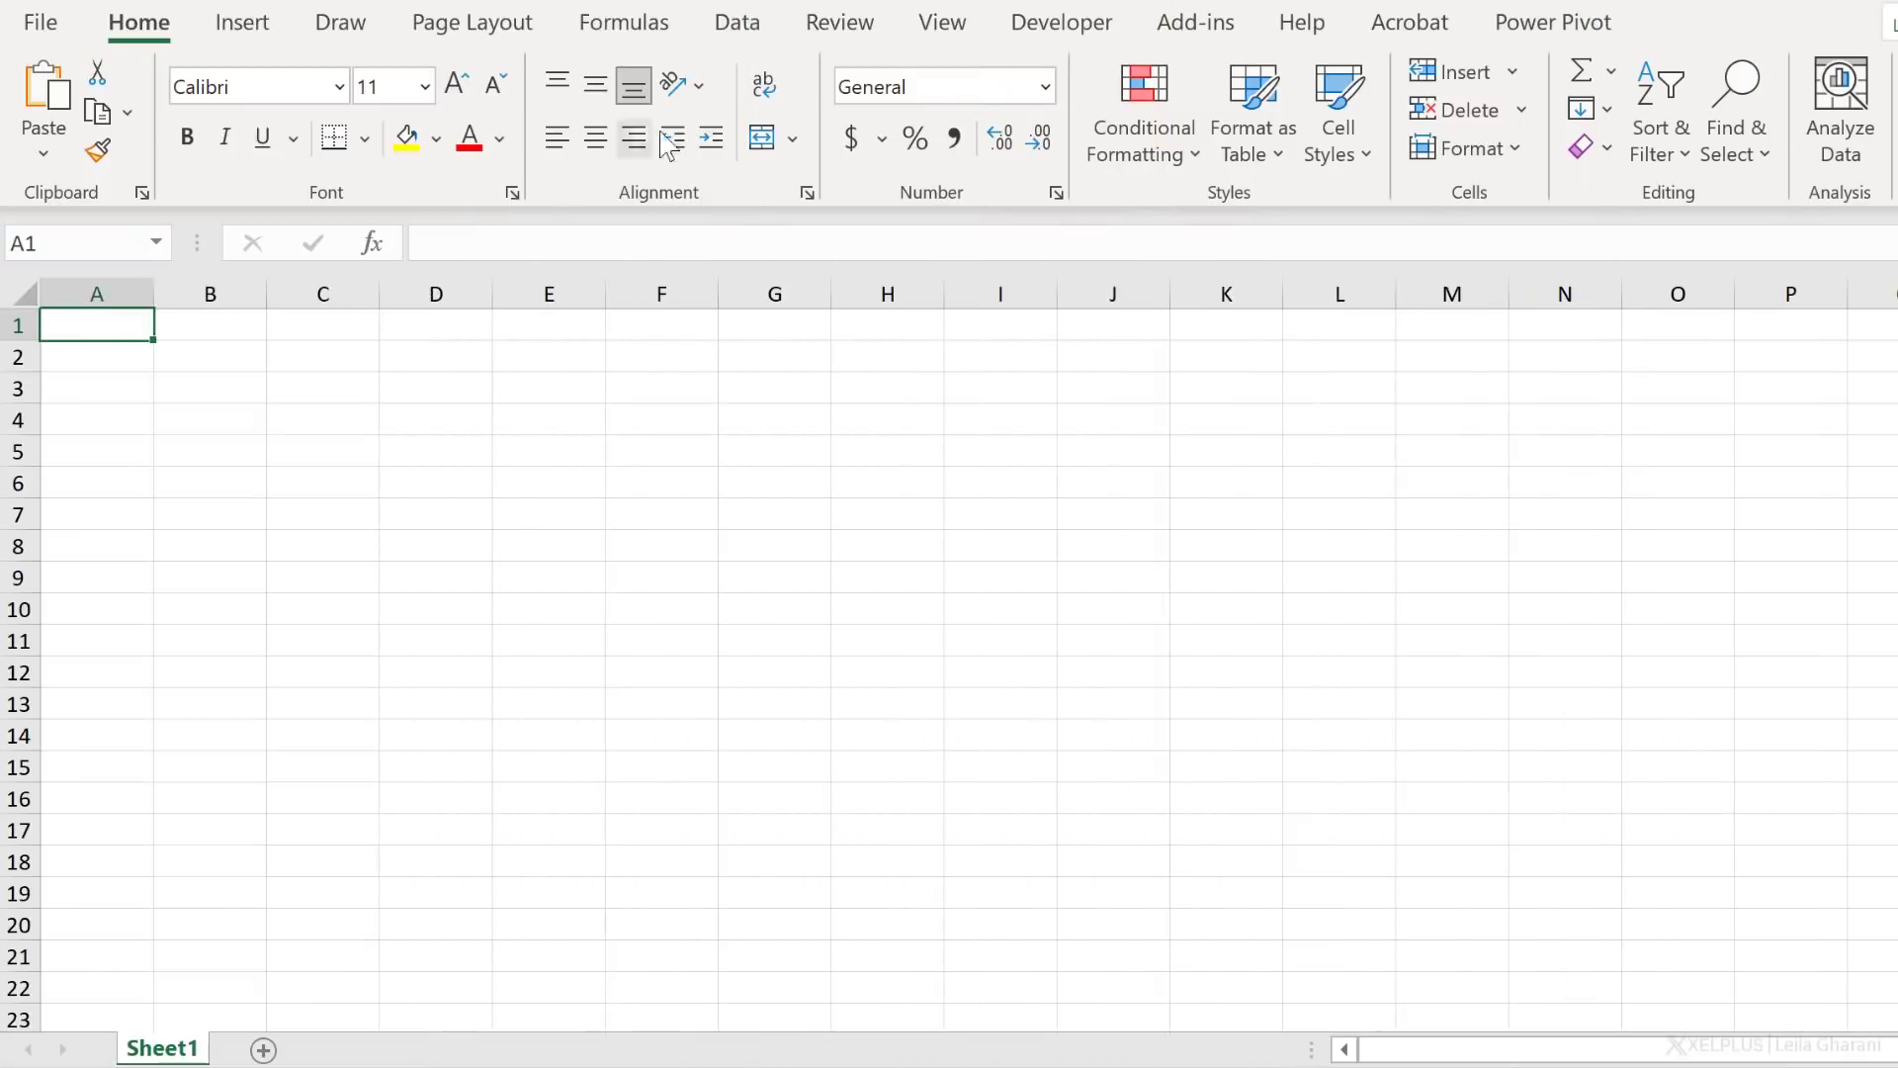
{"action": "left_click", "coordinate": [739, 27]}
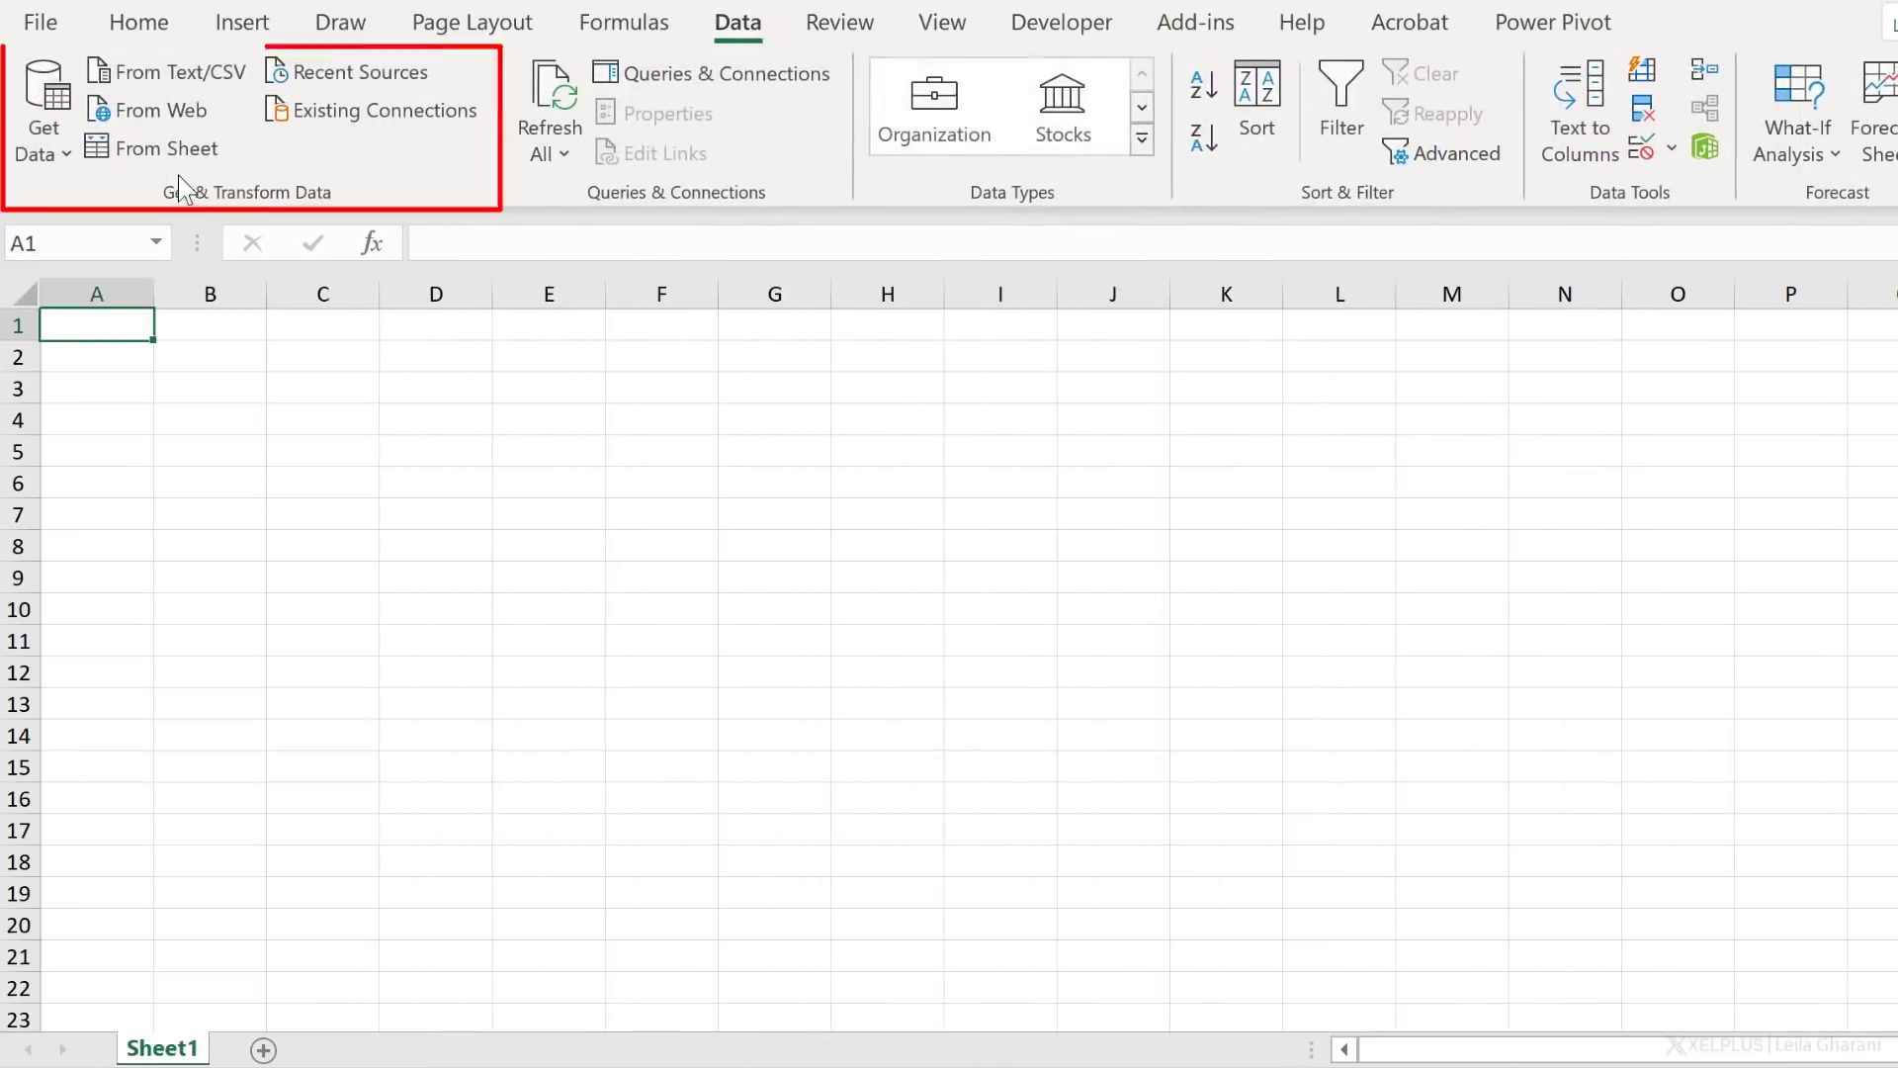
{"action": "left_click", "coordinate": [166, 121]}
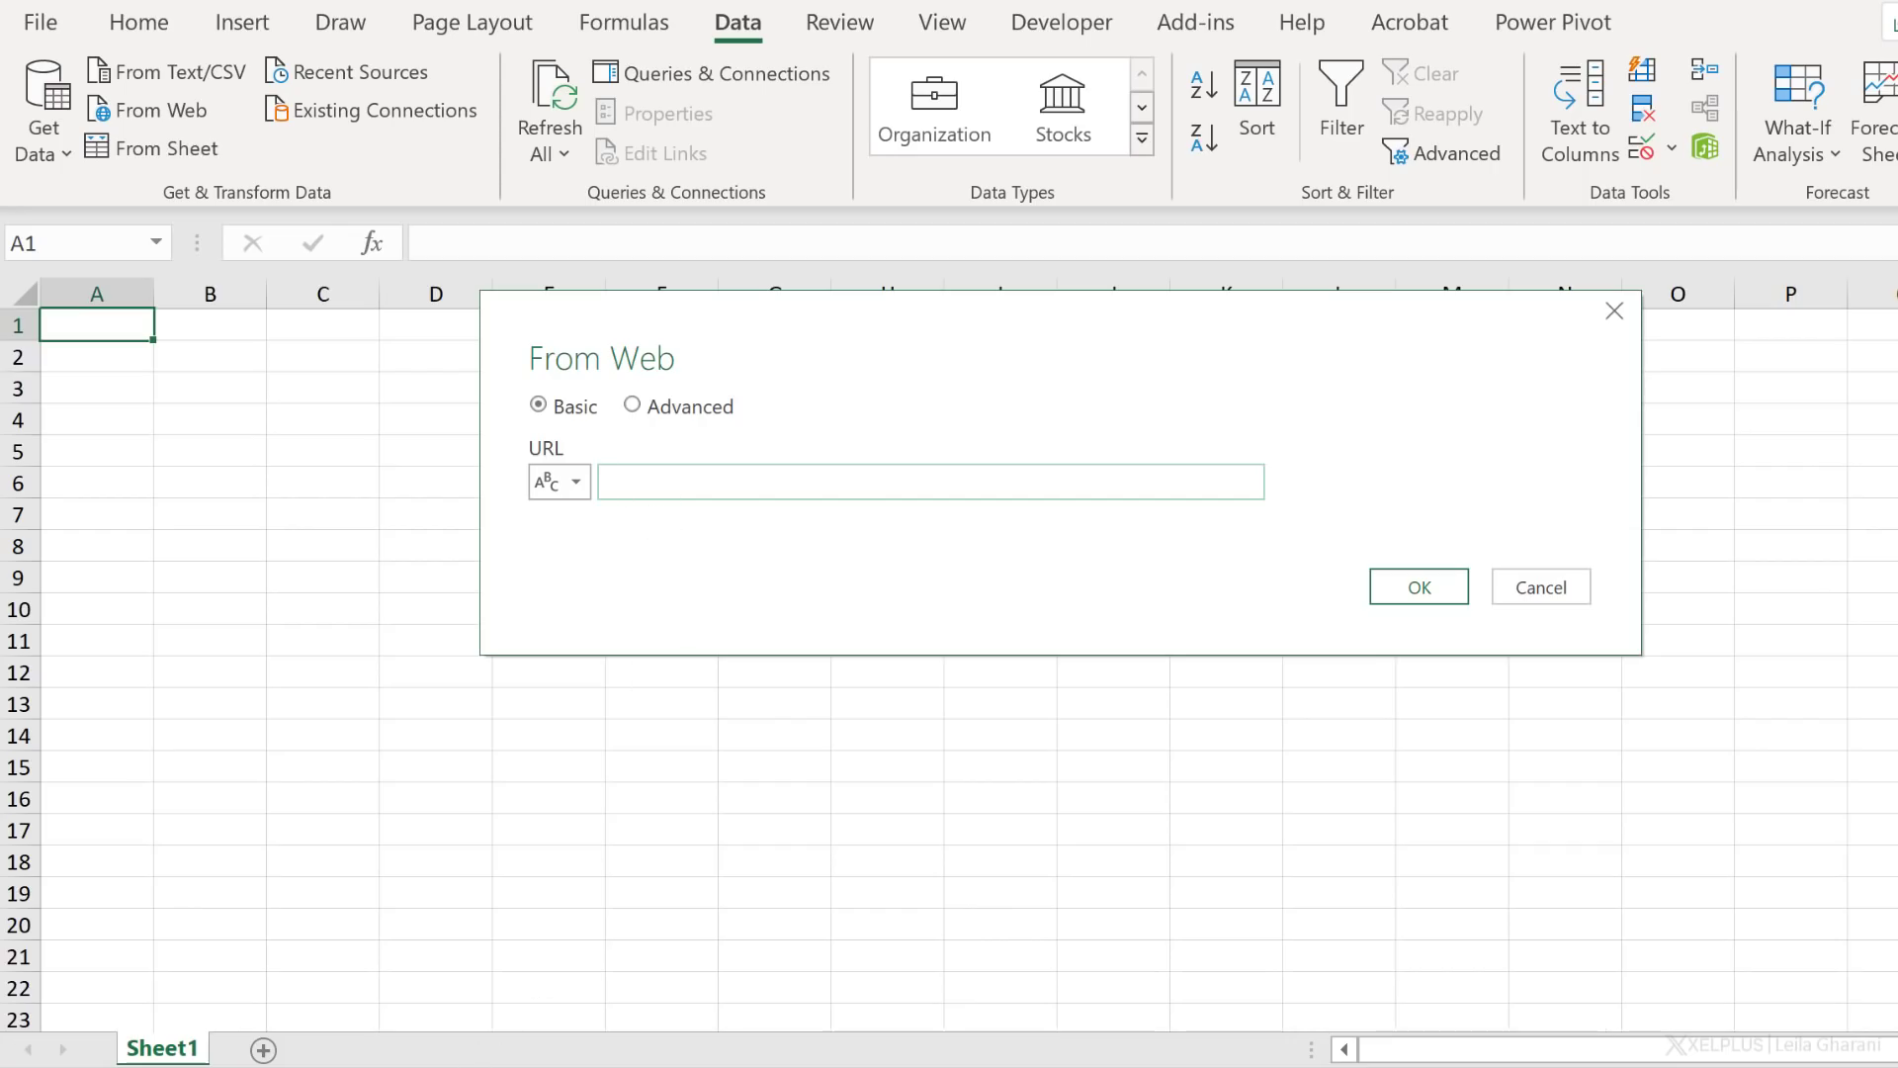
{"action": "key", "text": "alt+Tab"}
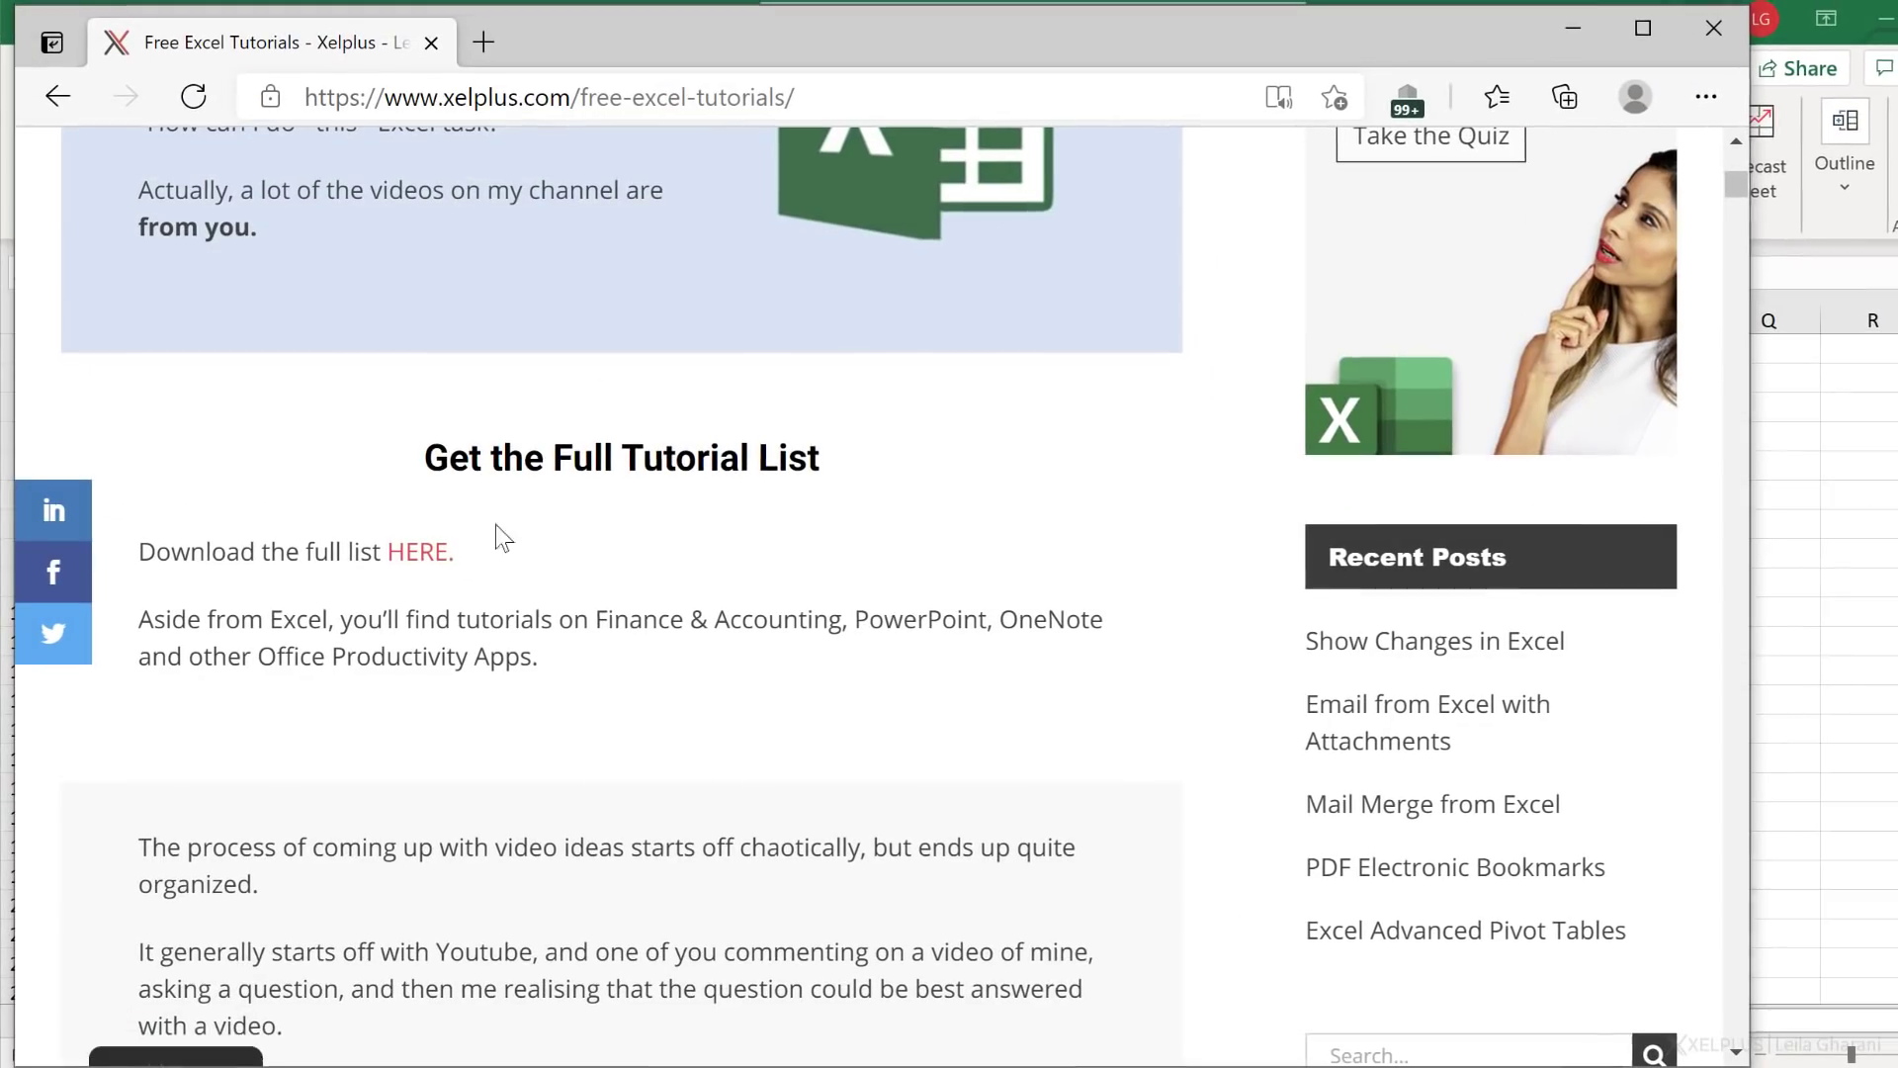
{"action": "right_click", "coordinate": [422, 567]}
{"action": "left_click", "coordinate": [607, 850]}
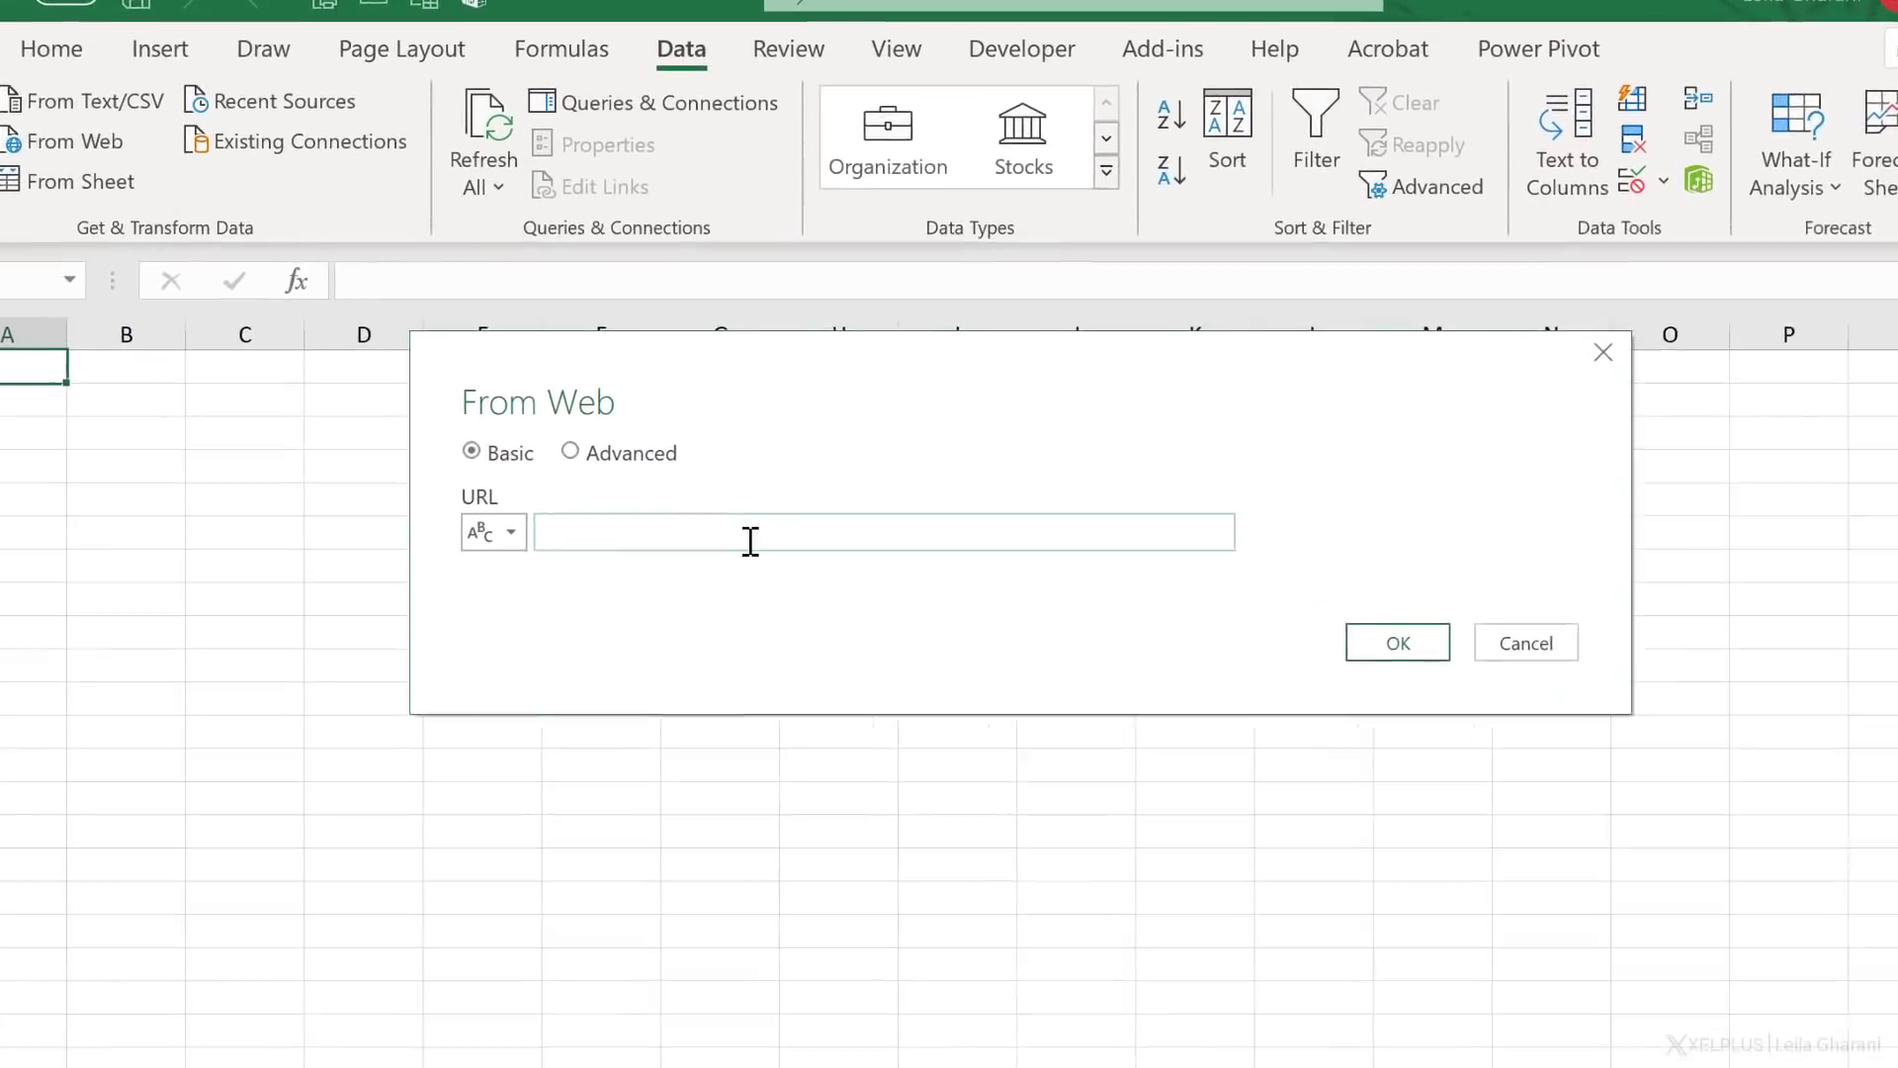
{"action": "key", "text": "ctrl+v"}
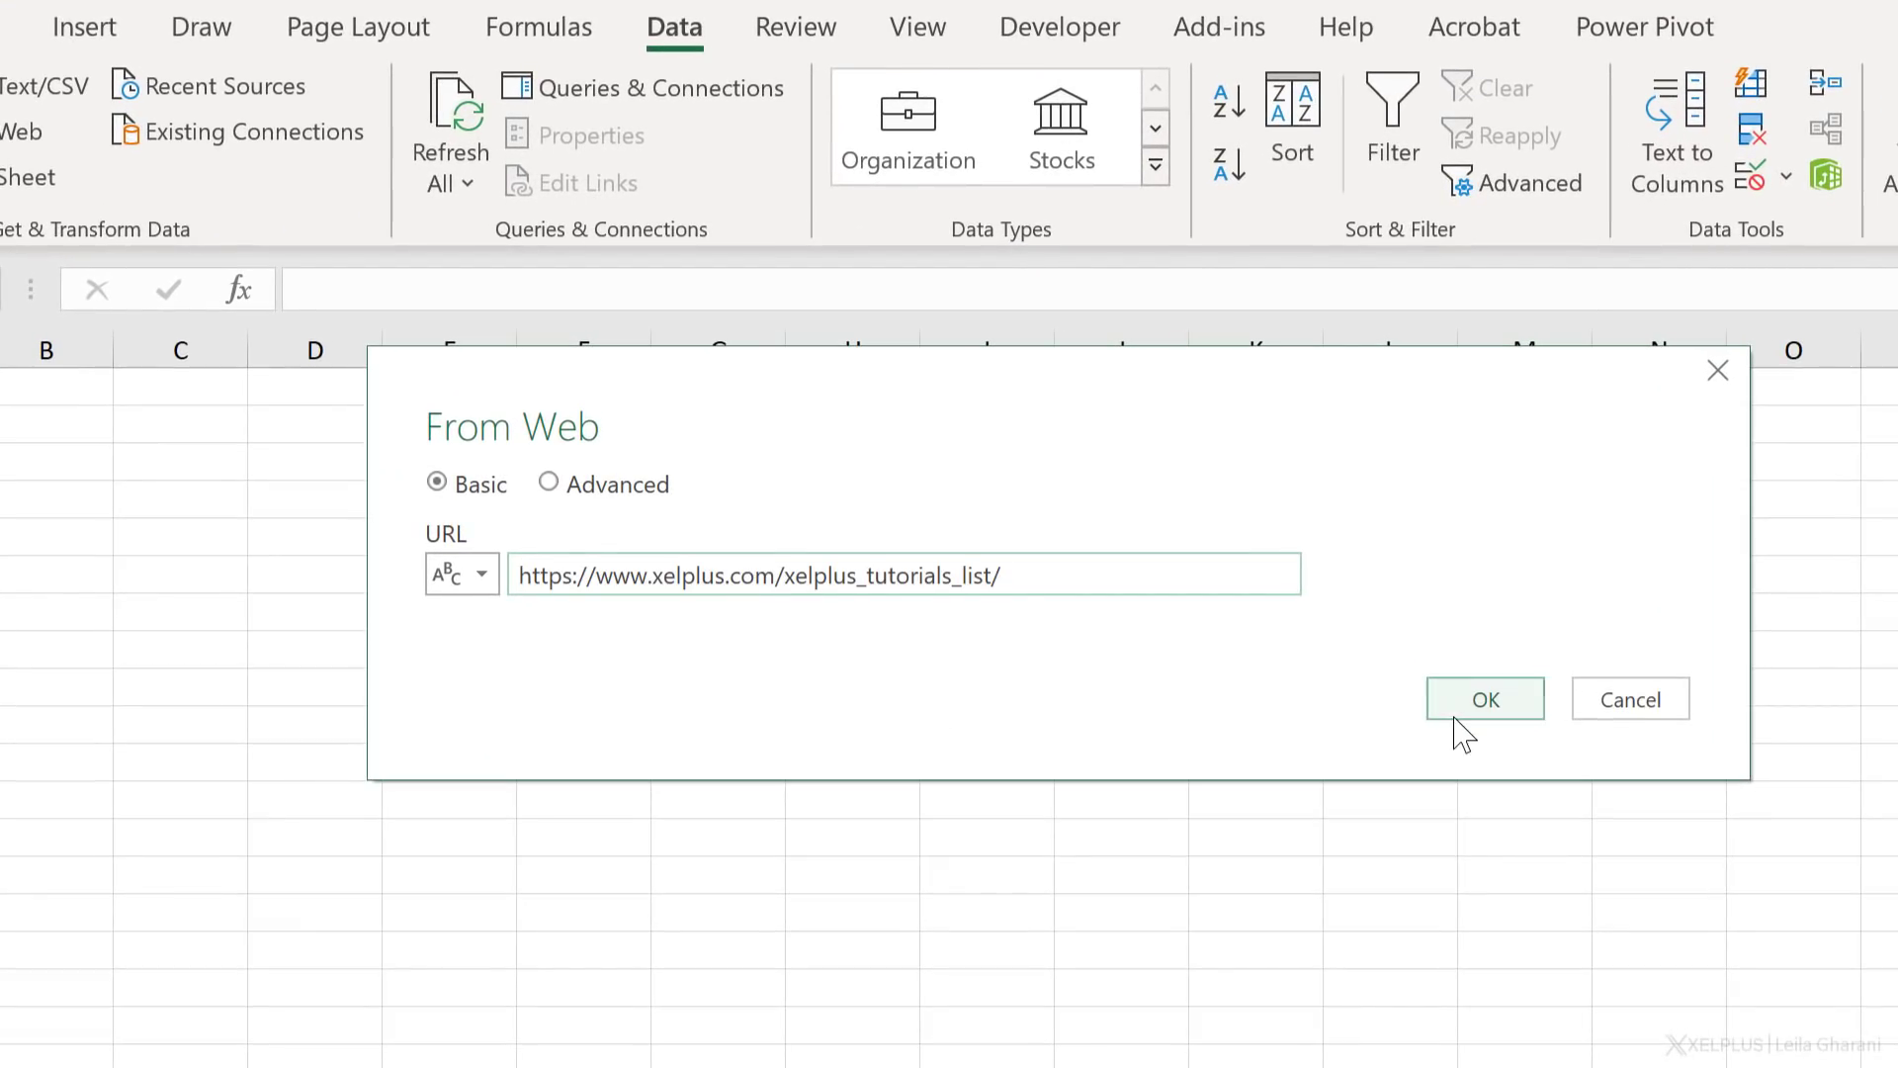
{"action": "left_click", "coordinate": [1455, 718]}
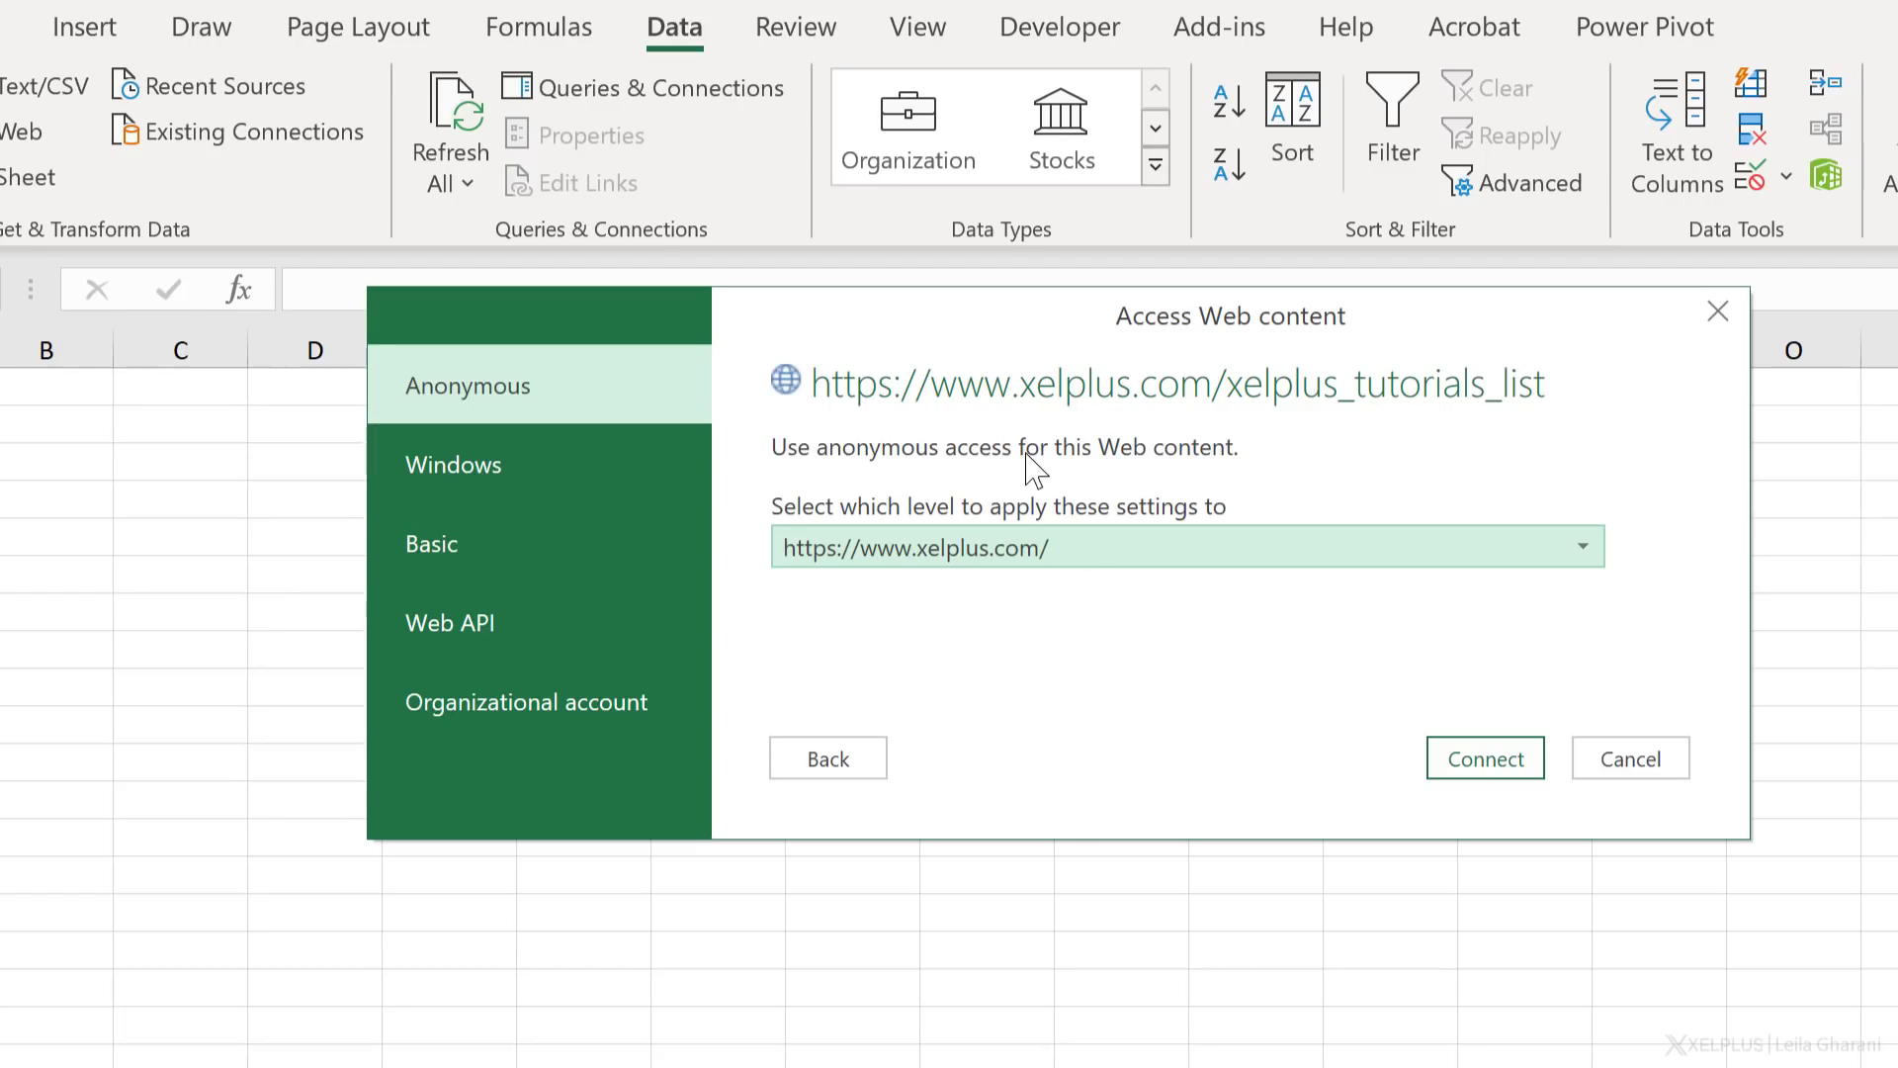
Step: Connect anonymously, preview the tables, and load TableTutorials into the workbook
{"action": "left_click", "coordinate": [1461, 754]}
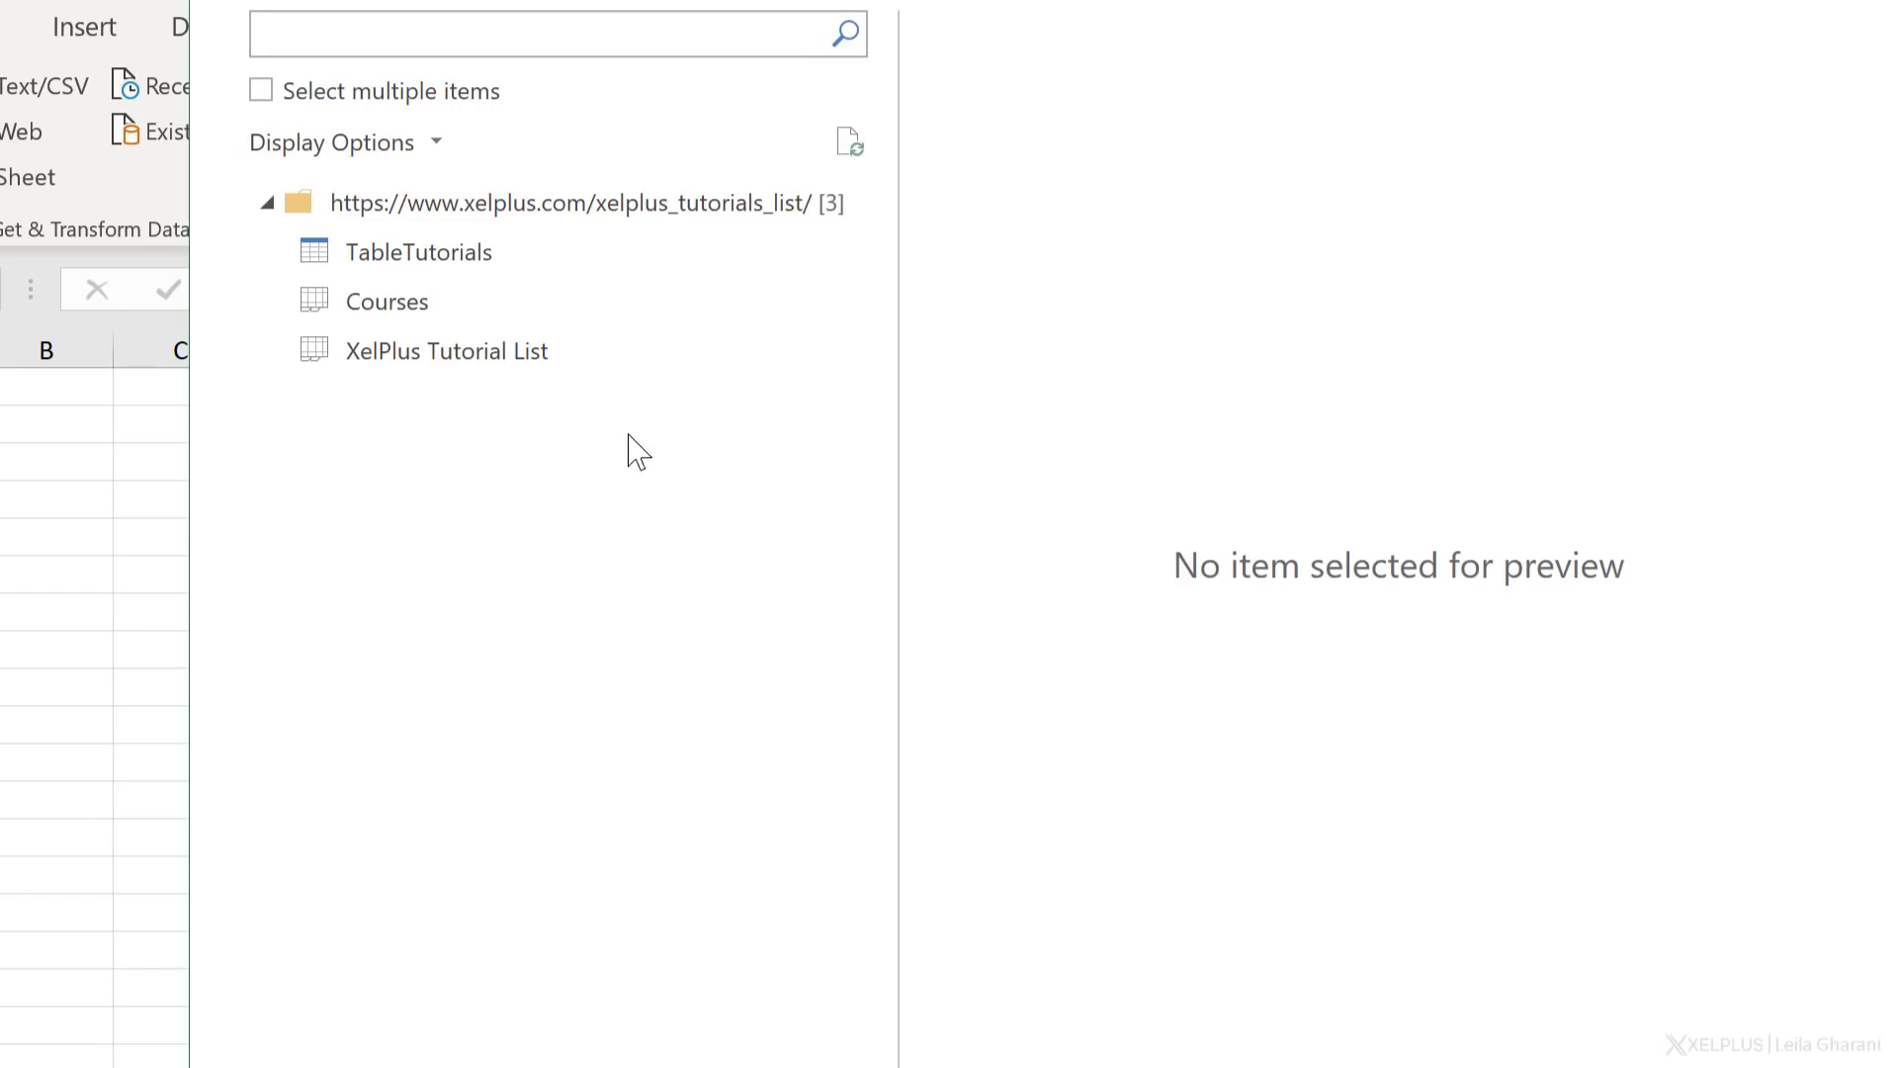
{"action": "left_click", "coordinate": [403, 304]}
{"action": "left_click", "coordinate": [406, 360]}
{"action": "left_click", "coordinate": [449, 267]}
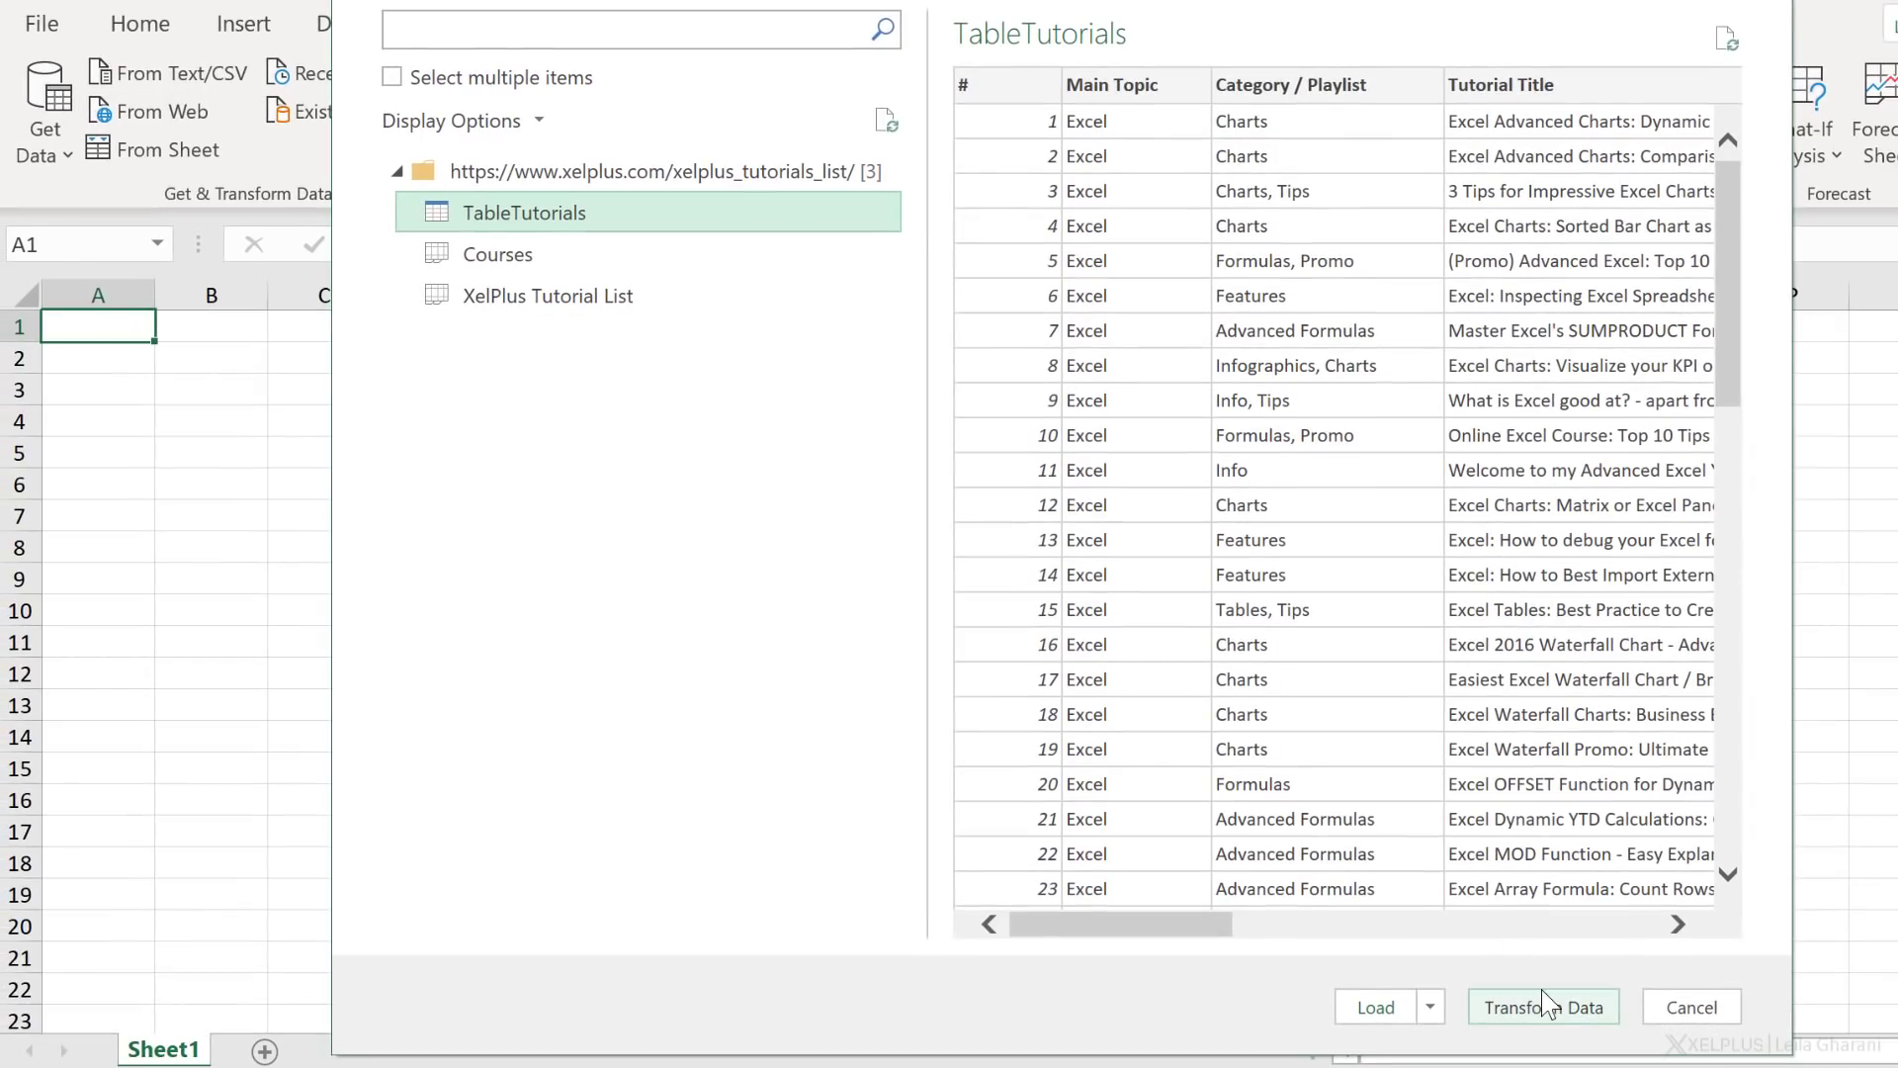
{"action": "left_click", "coordinate": [1365, 1015]}
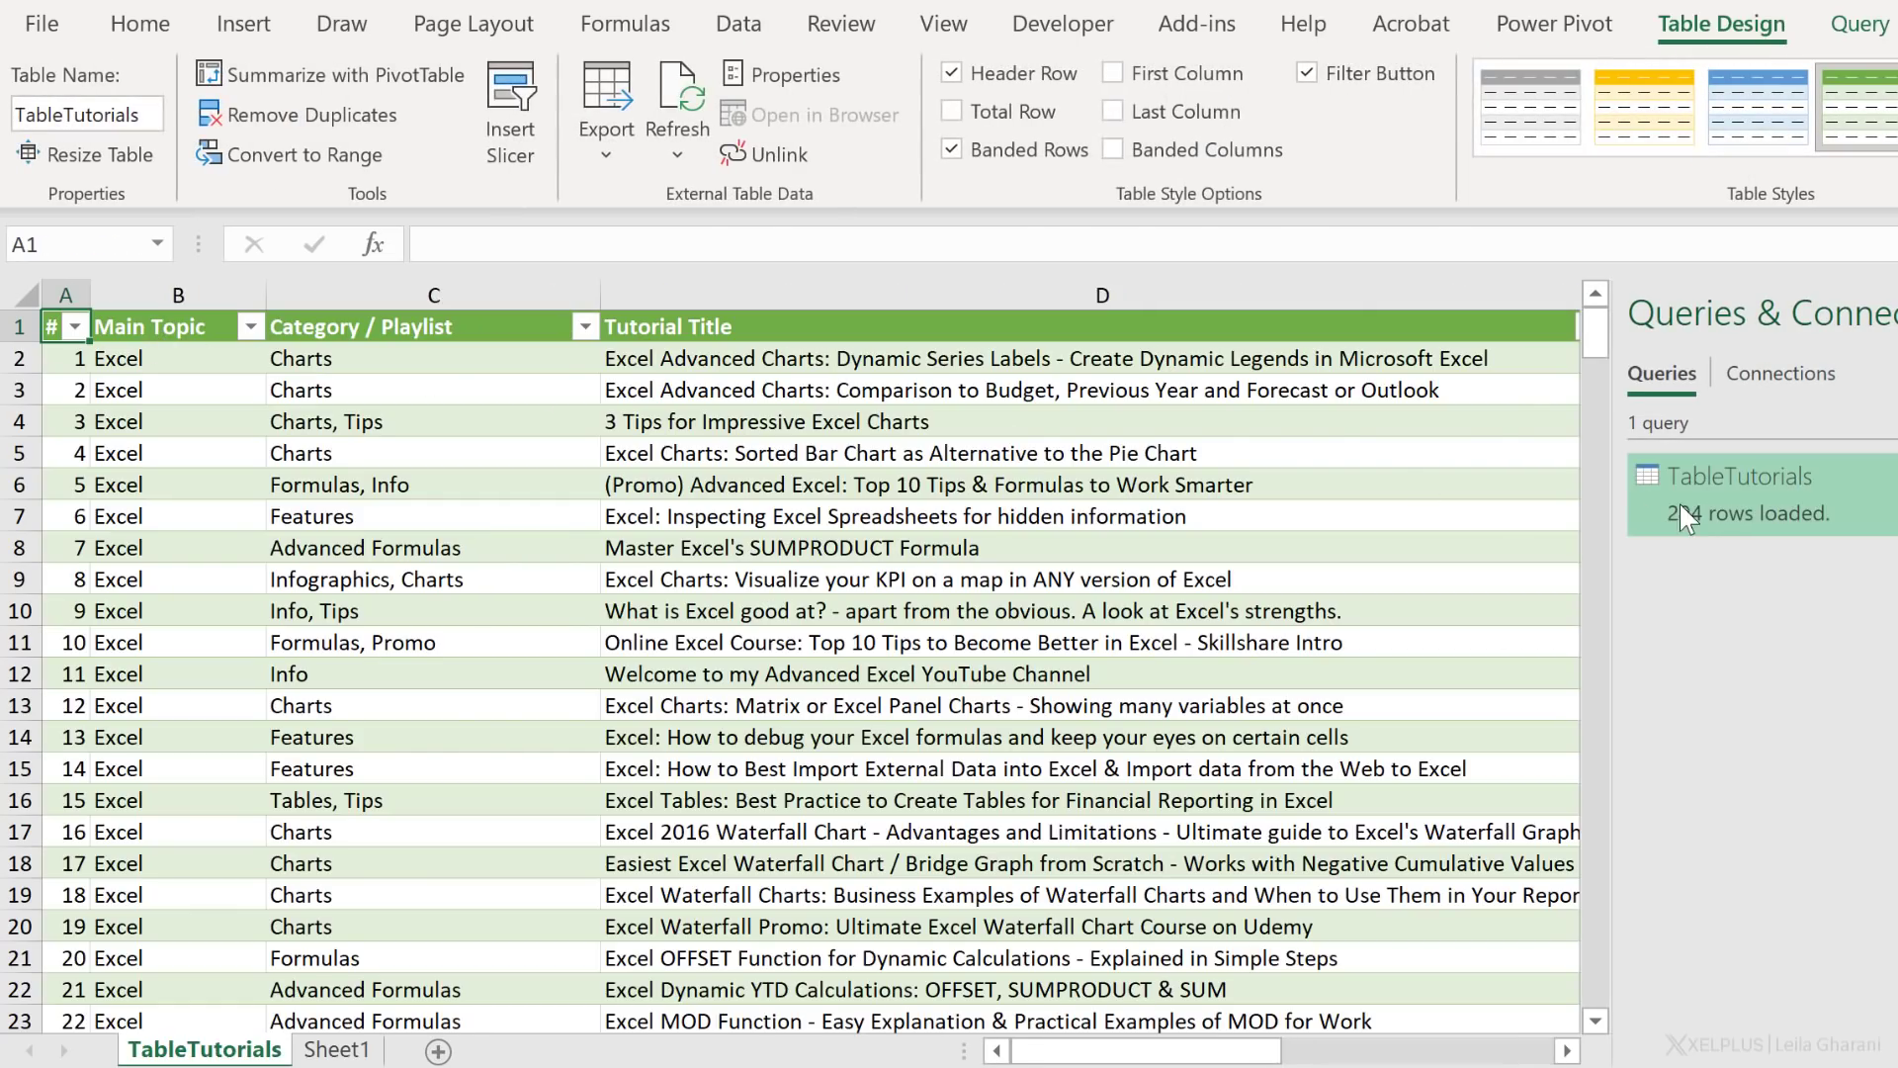
Step: Browse the loaded table's columns and the plain video IDs in Link to Video
{"action": "mouse_move", "coordinate": [1692, 509]}
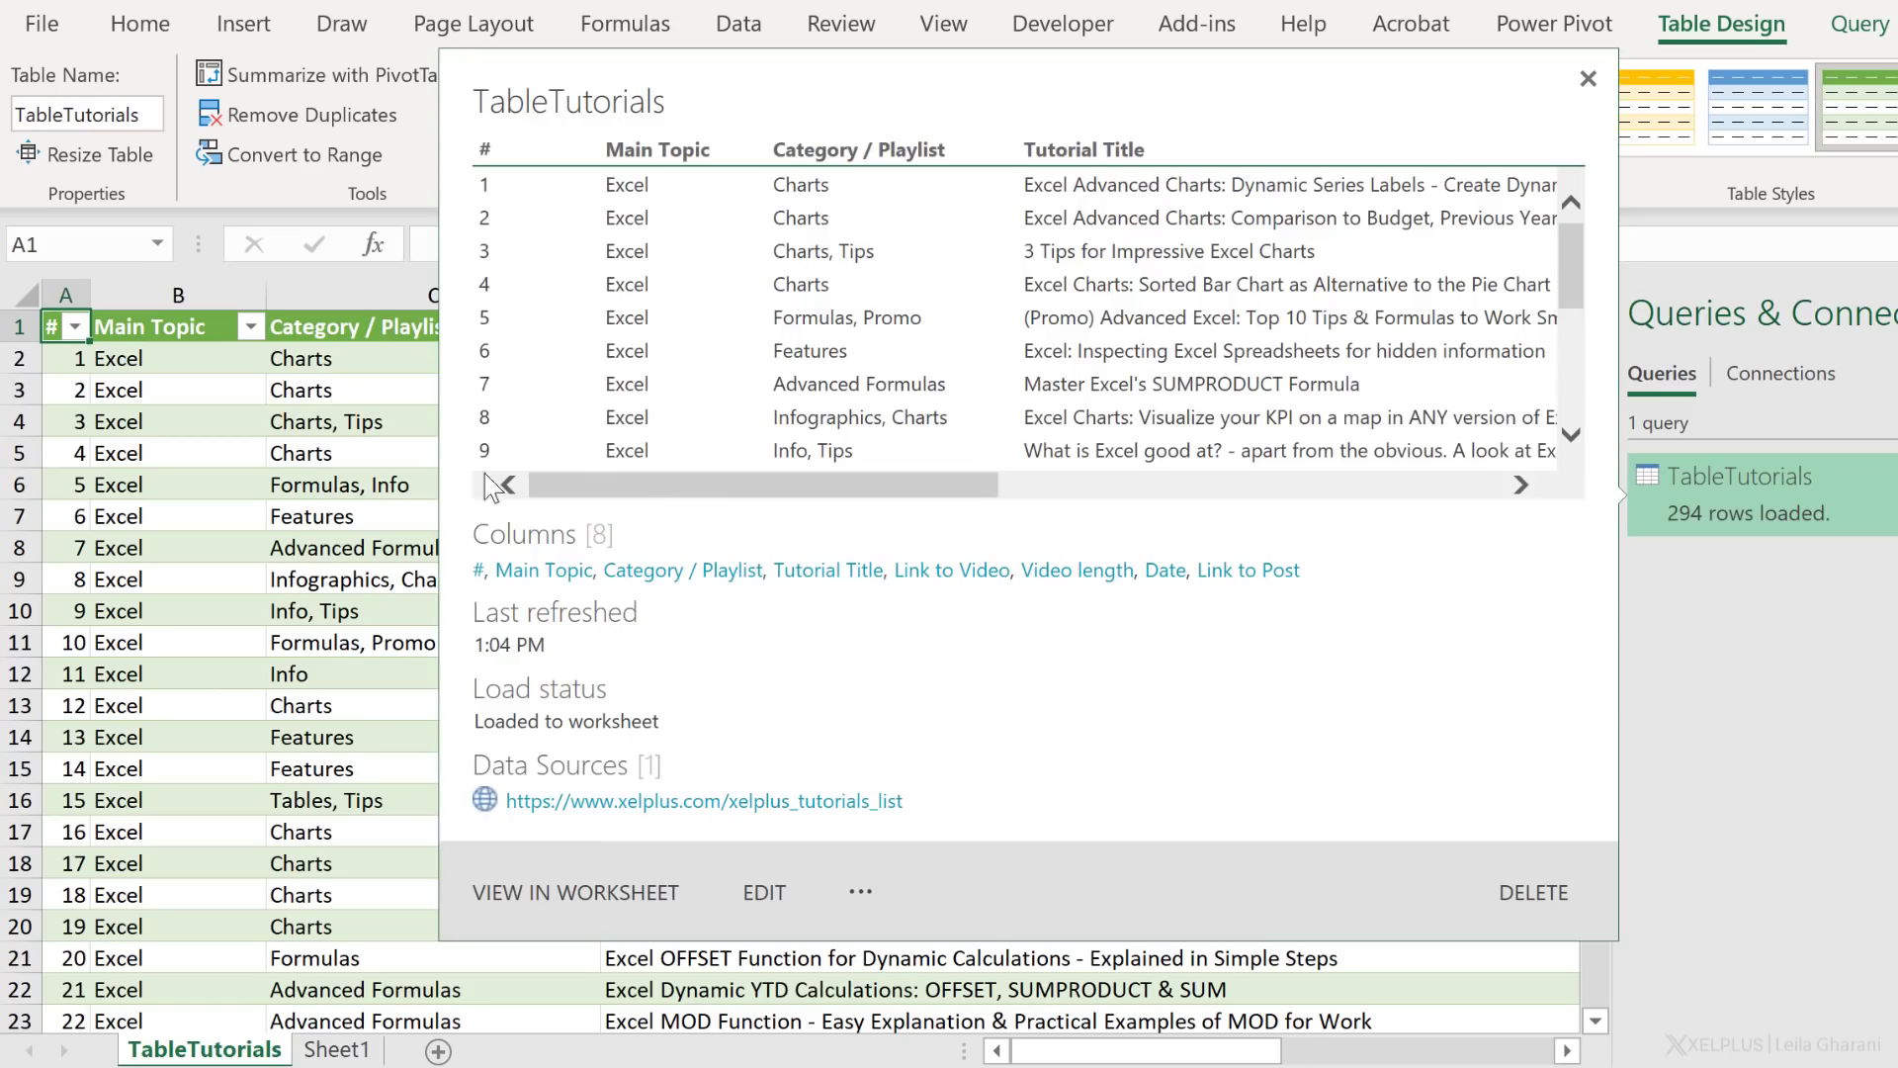
{"action": "left_click", "coordinate": [255, 451]}
{"action": "key", "text": "Right"}
{"action": "key", "text": "Right"}
{"action": "key", "text": "Right"}
{"action": "key", "text": "Right"}
{"action": "key", "text": "Right"}
{"action": "key", "text": "Right"}
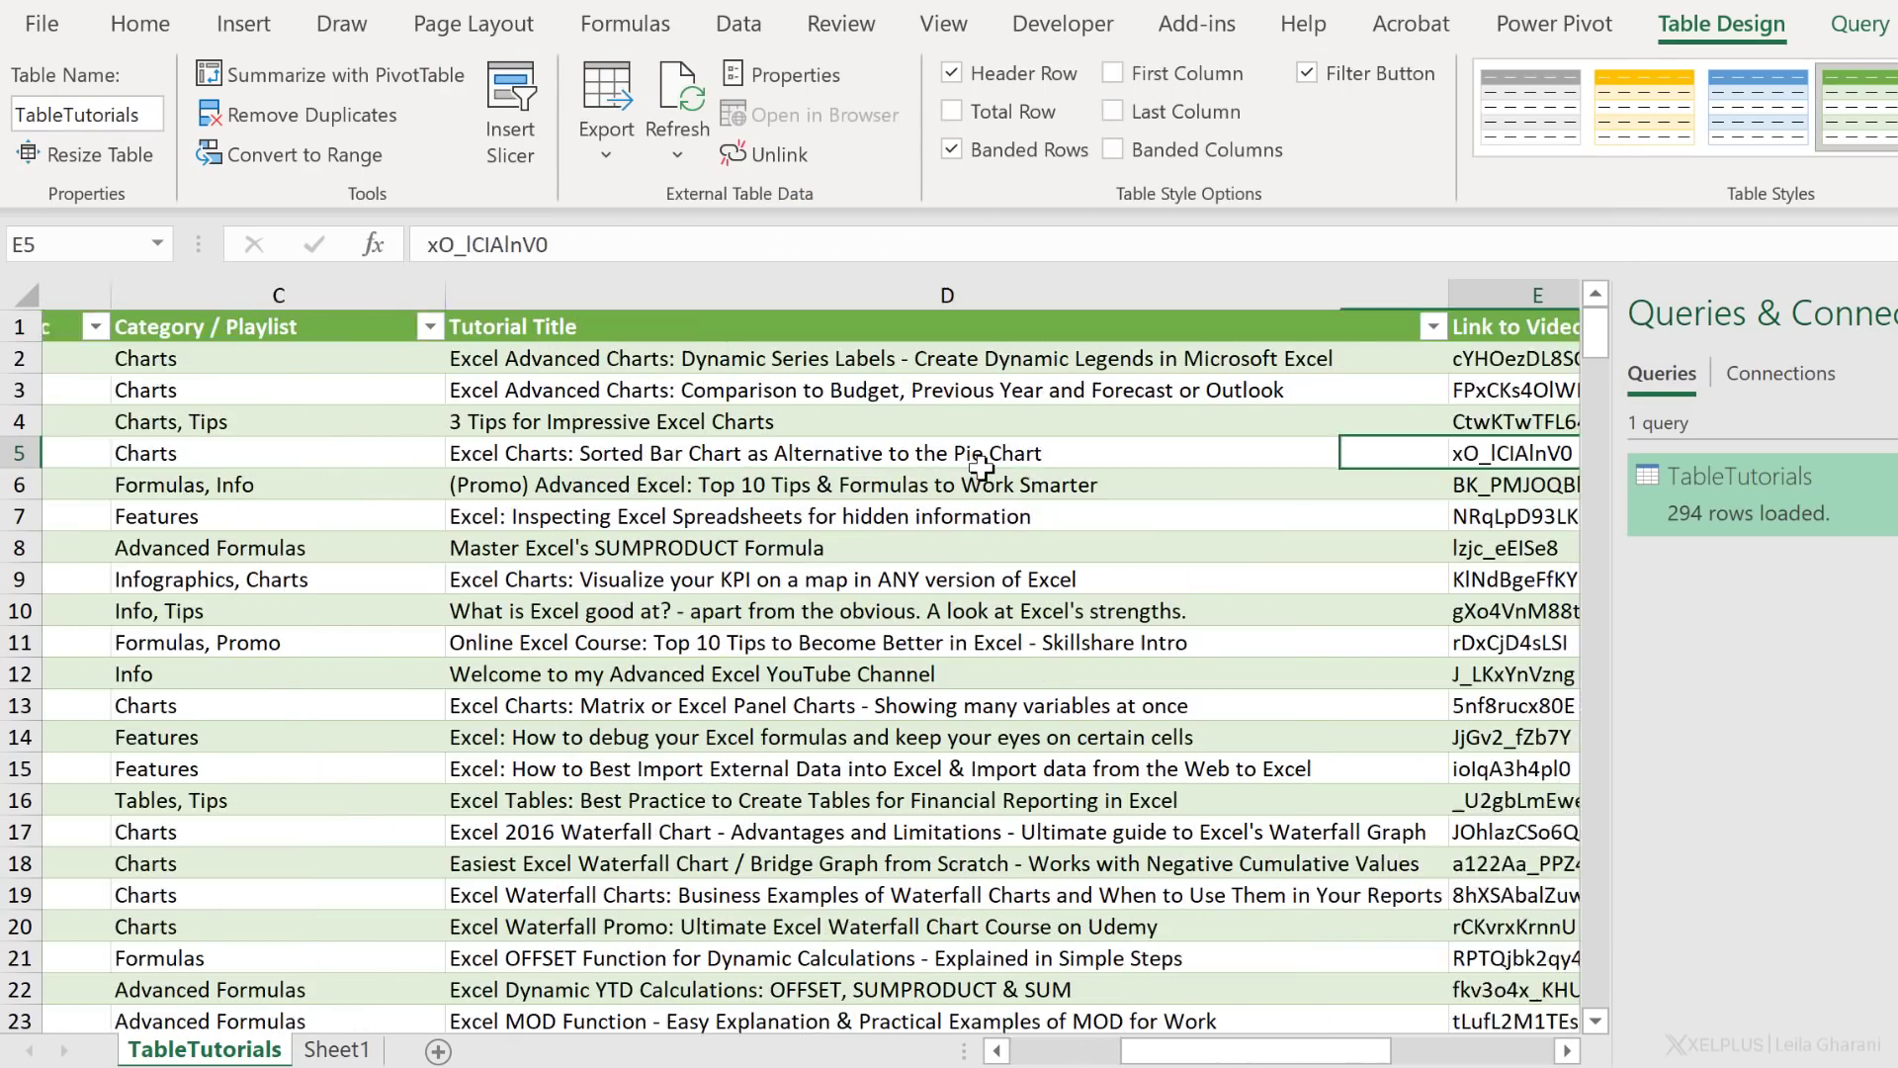
{"action": "key", "text": "Right"}
{"action": "key", "text": "Left"}
{"action": "key", "text": "Left"}
{"action": "key", "text": "Left"}
{"action": "key", "text": "Left"}
{"action": "key", "text": "Left"}
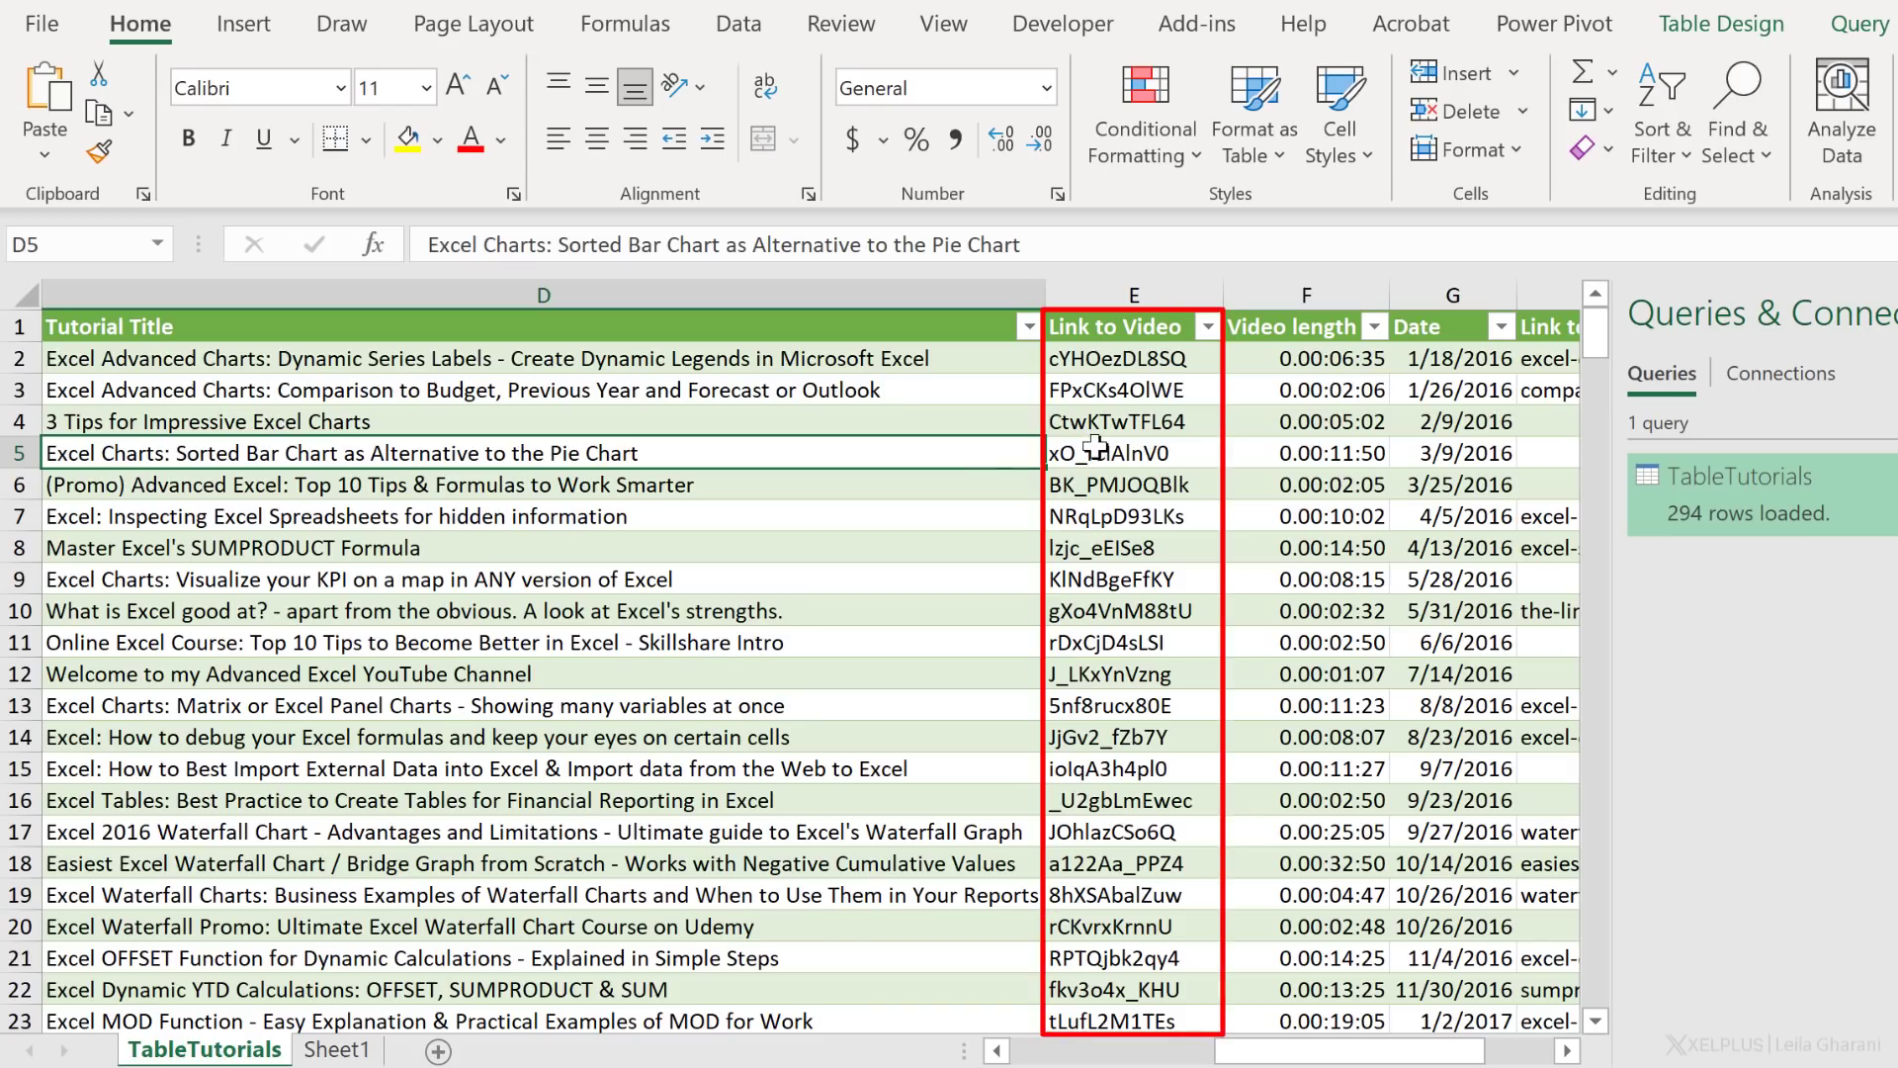
{"action": "left_click", "coordinate": [1075, 450]}
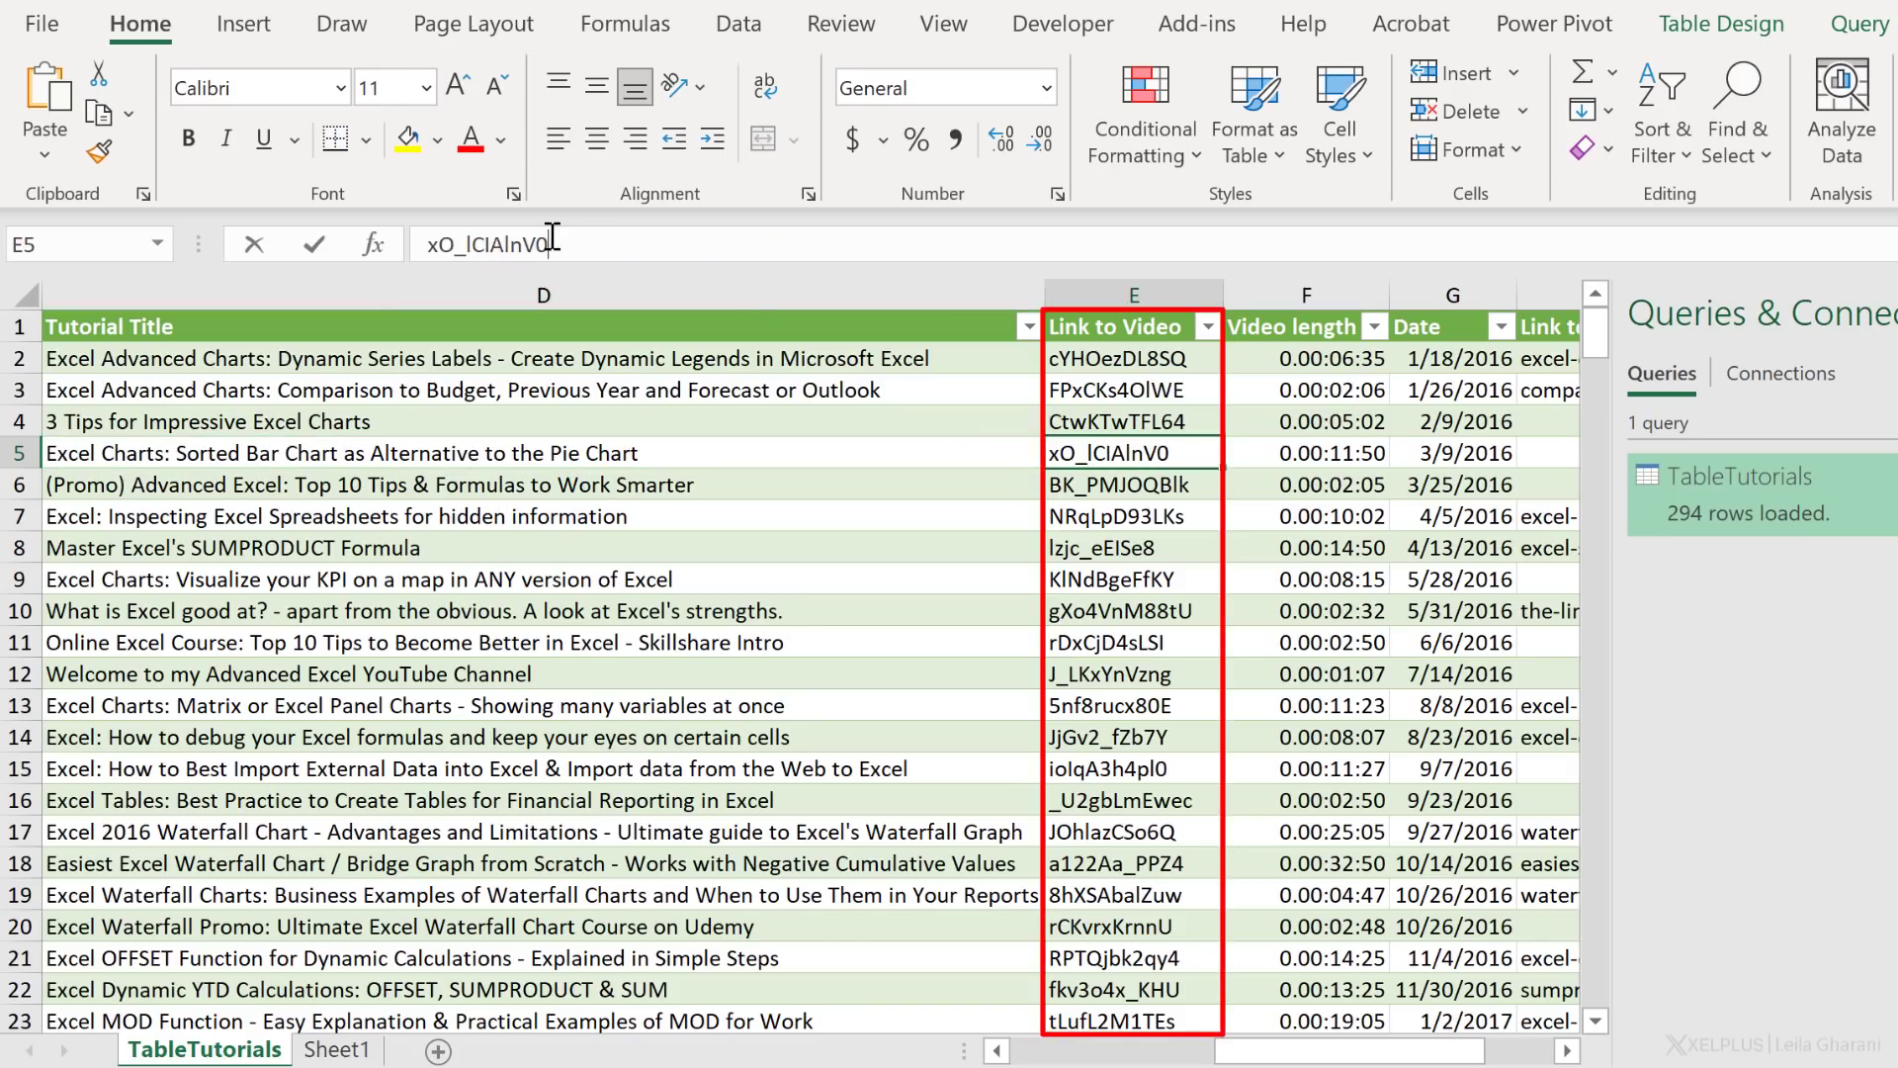
{"action": "key", "text": "Down"}
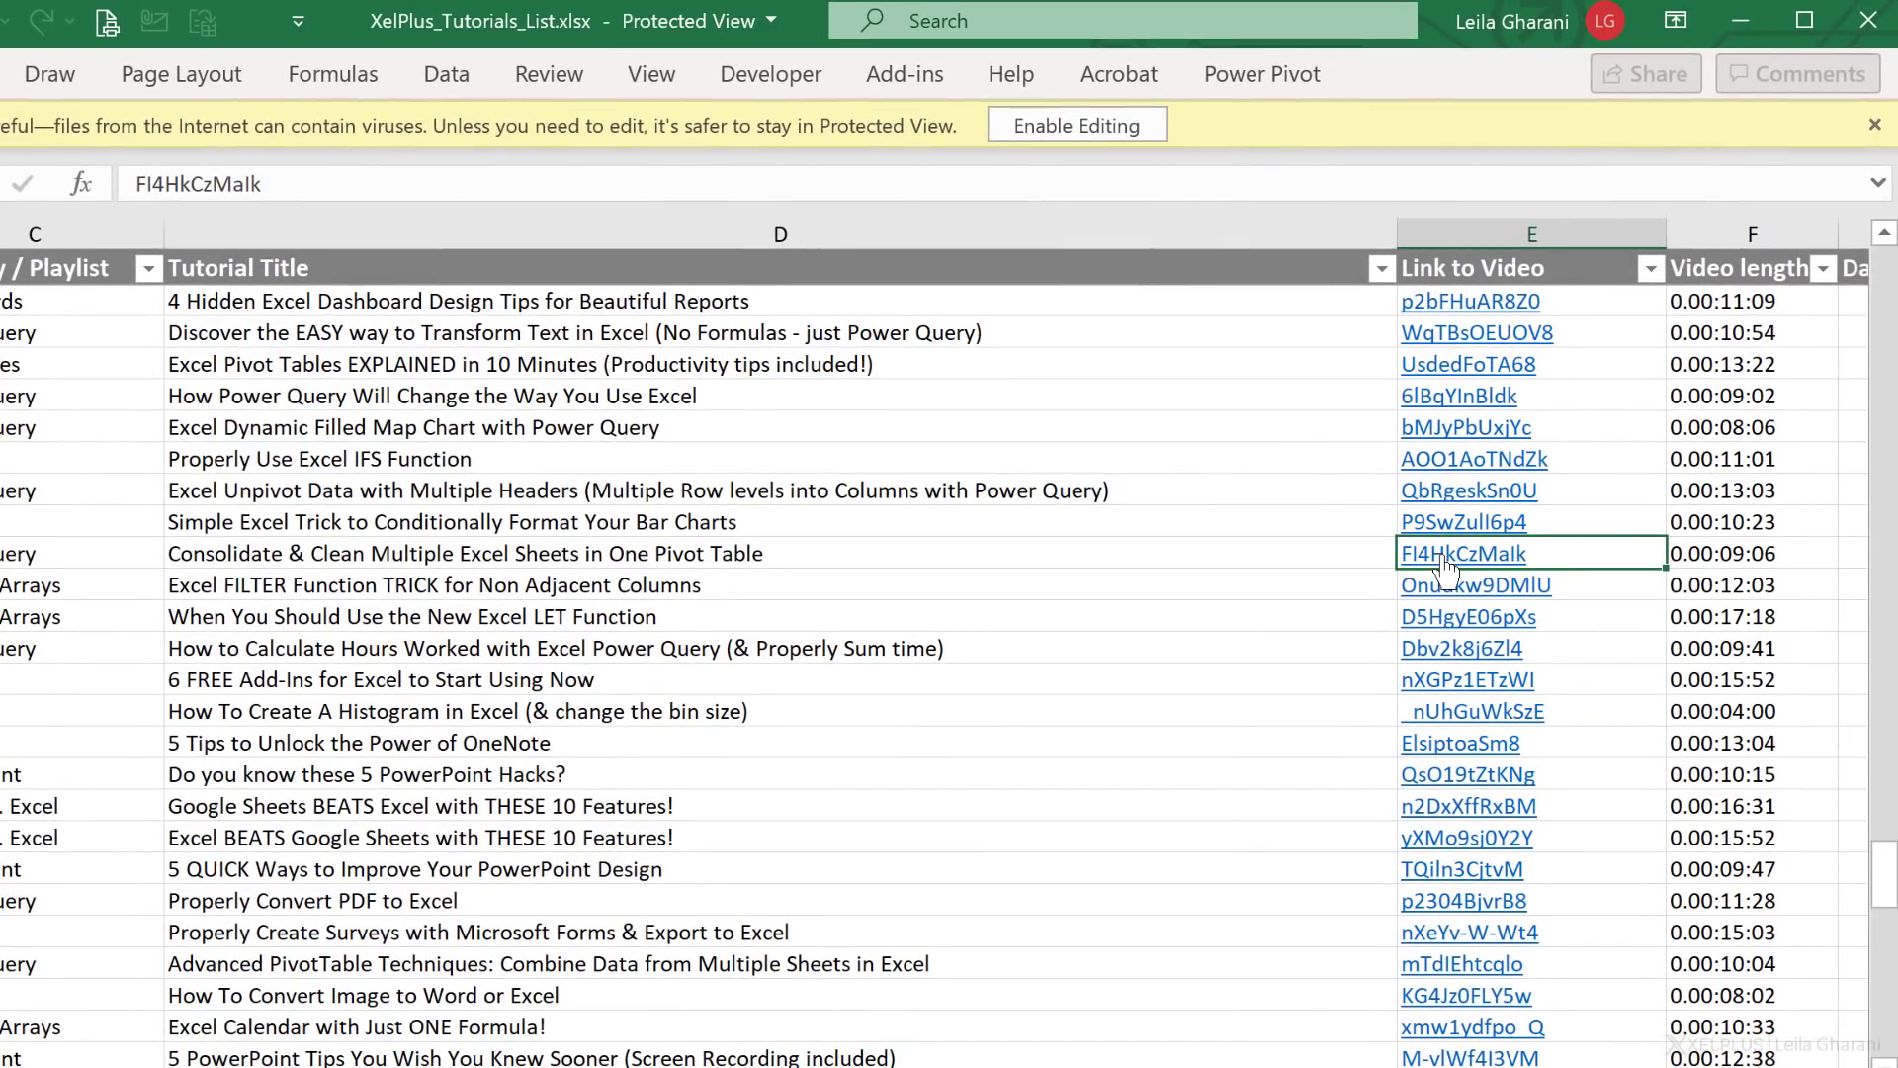
Step: Enable editing in the downloaded XelPlus_Tutorials_List workbook
{"action": "right_click", "coordinate": [1446, 569]}
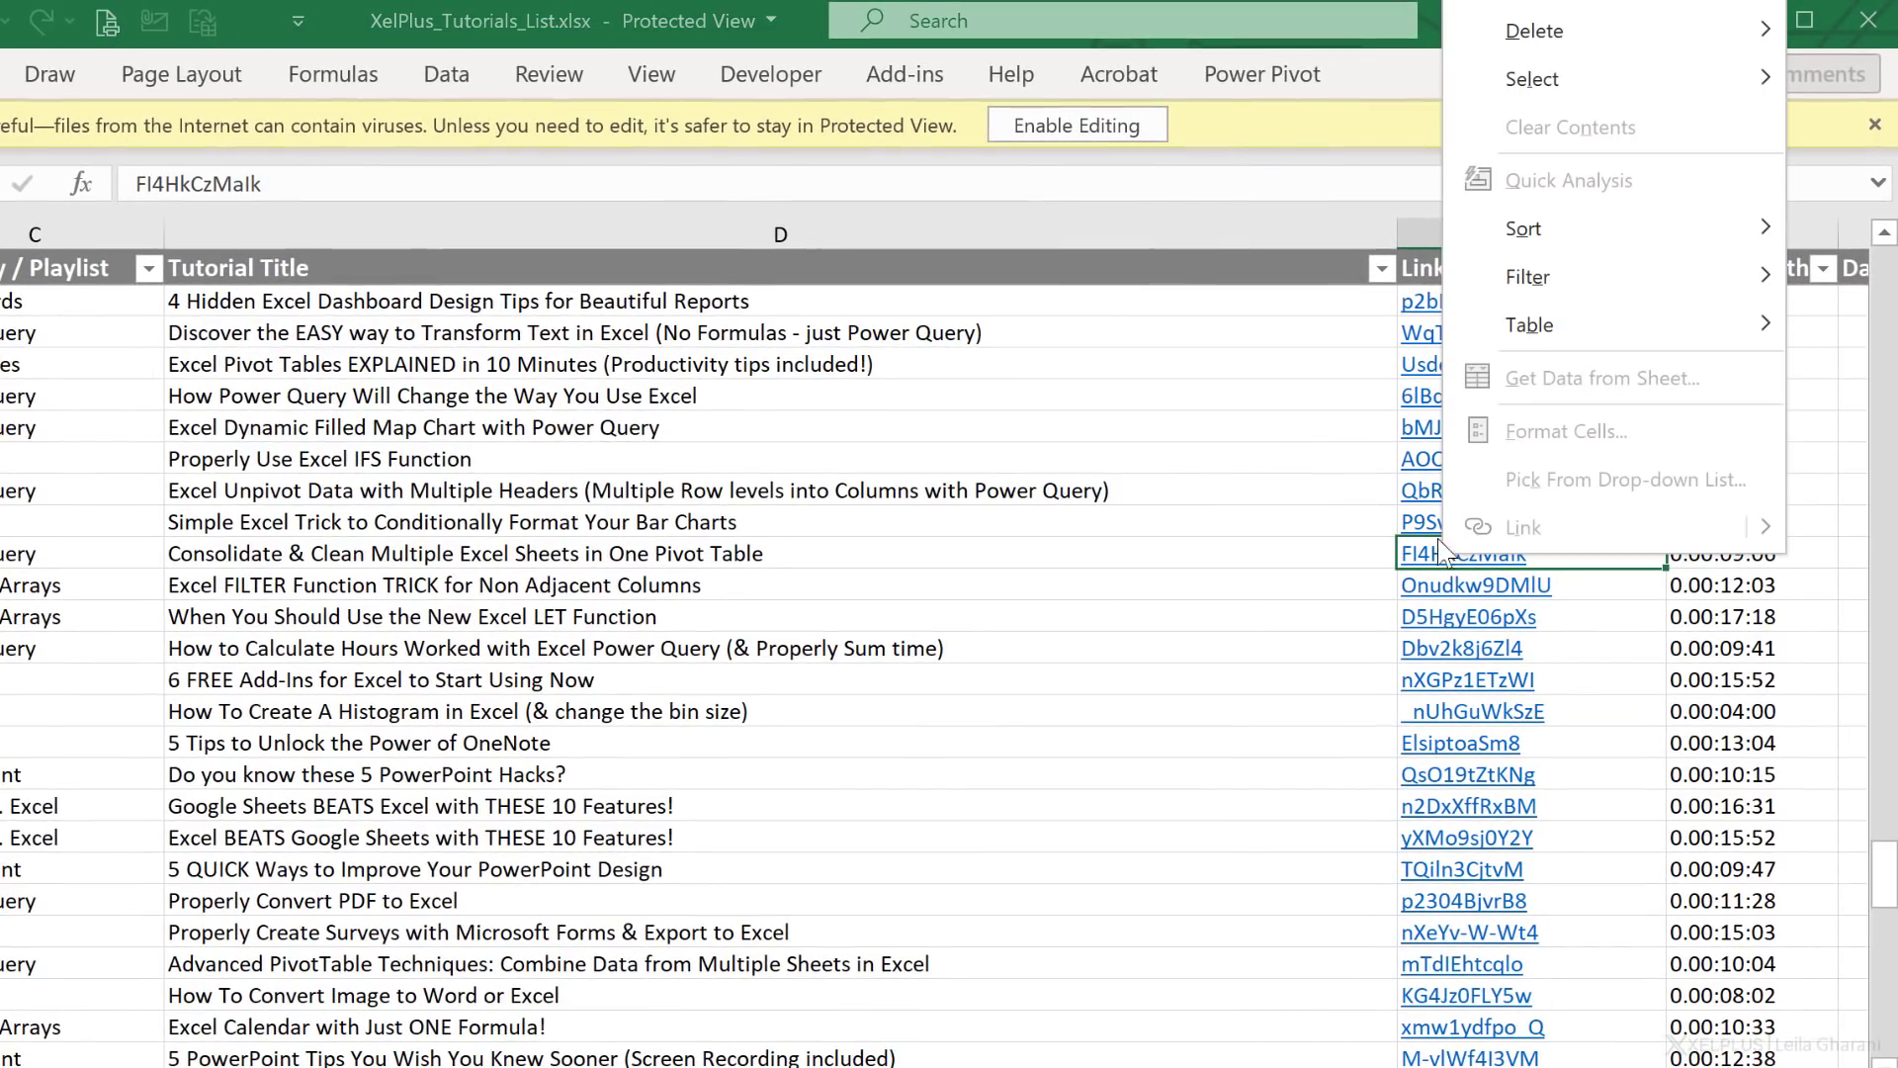
{"action": "left_click", "coordinate": [1134, 137]}
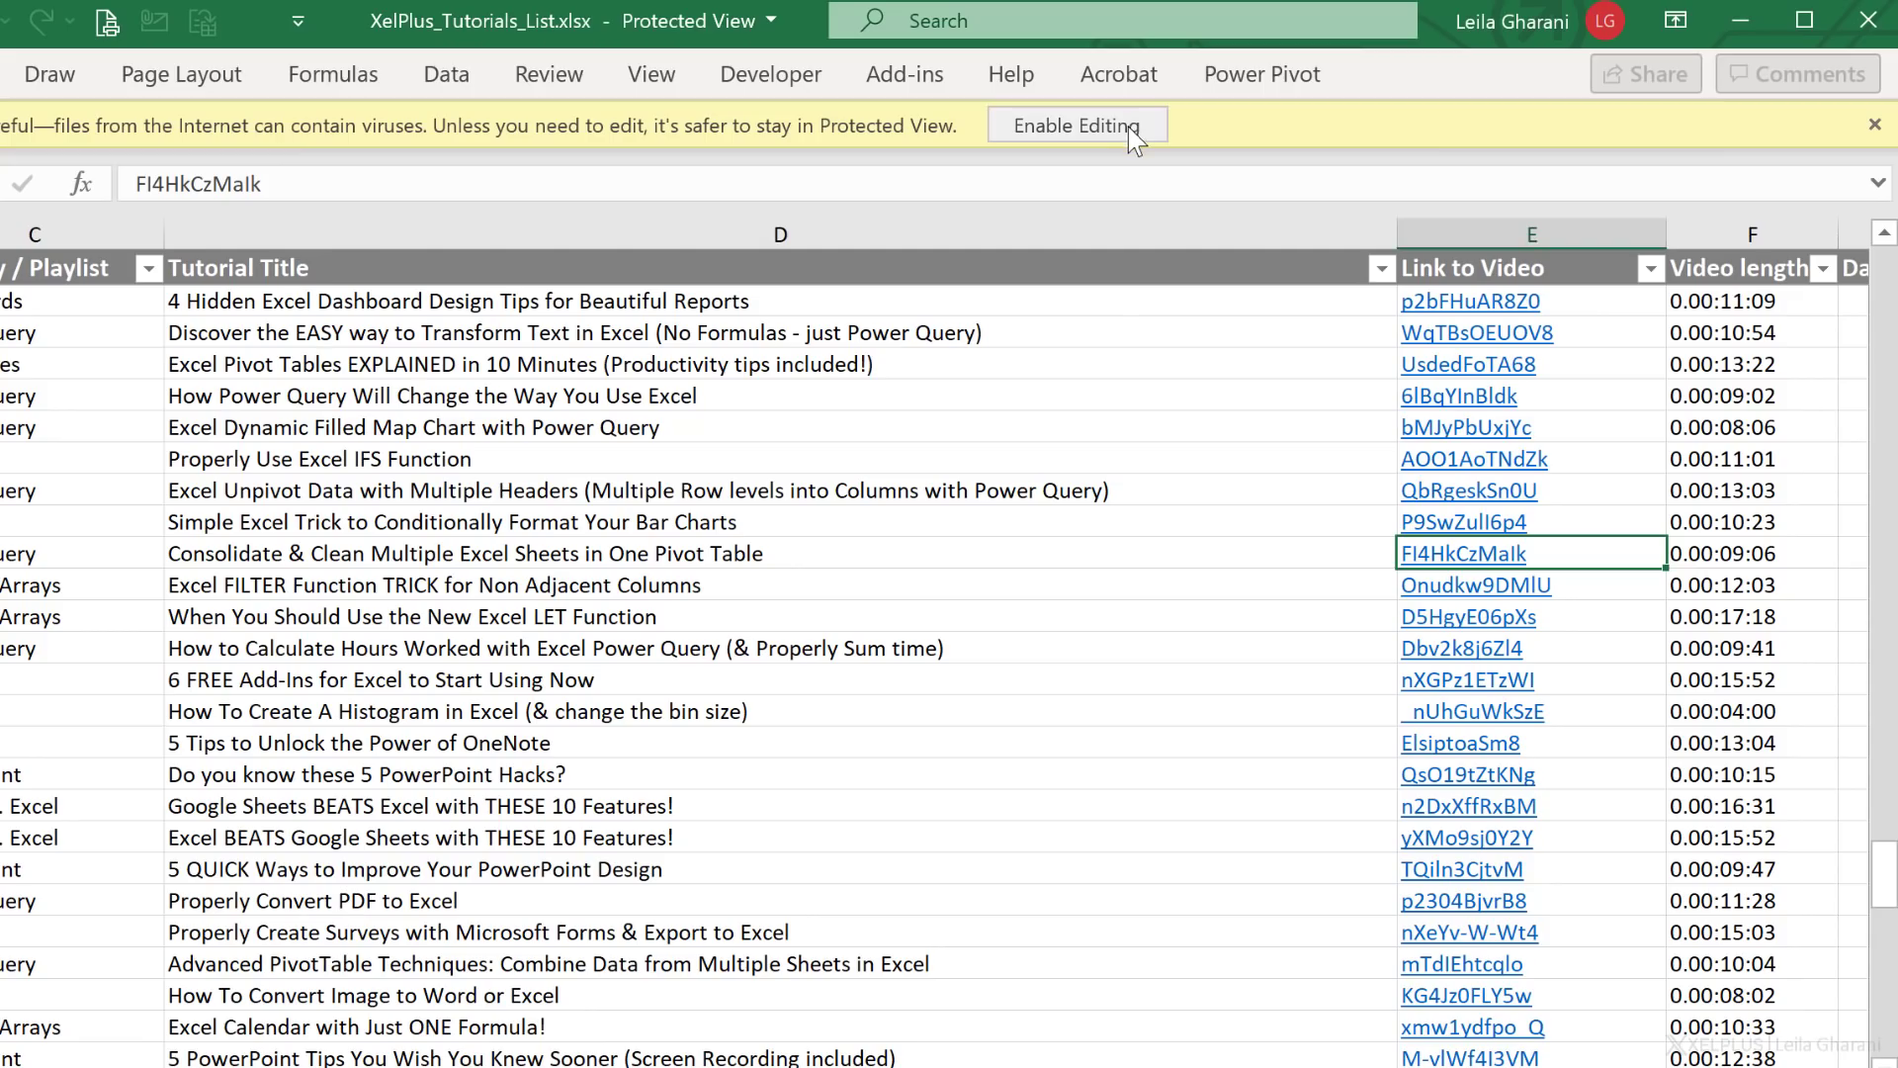
{"action": "left_click", "coordinate": [1129, 128]}
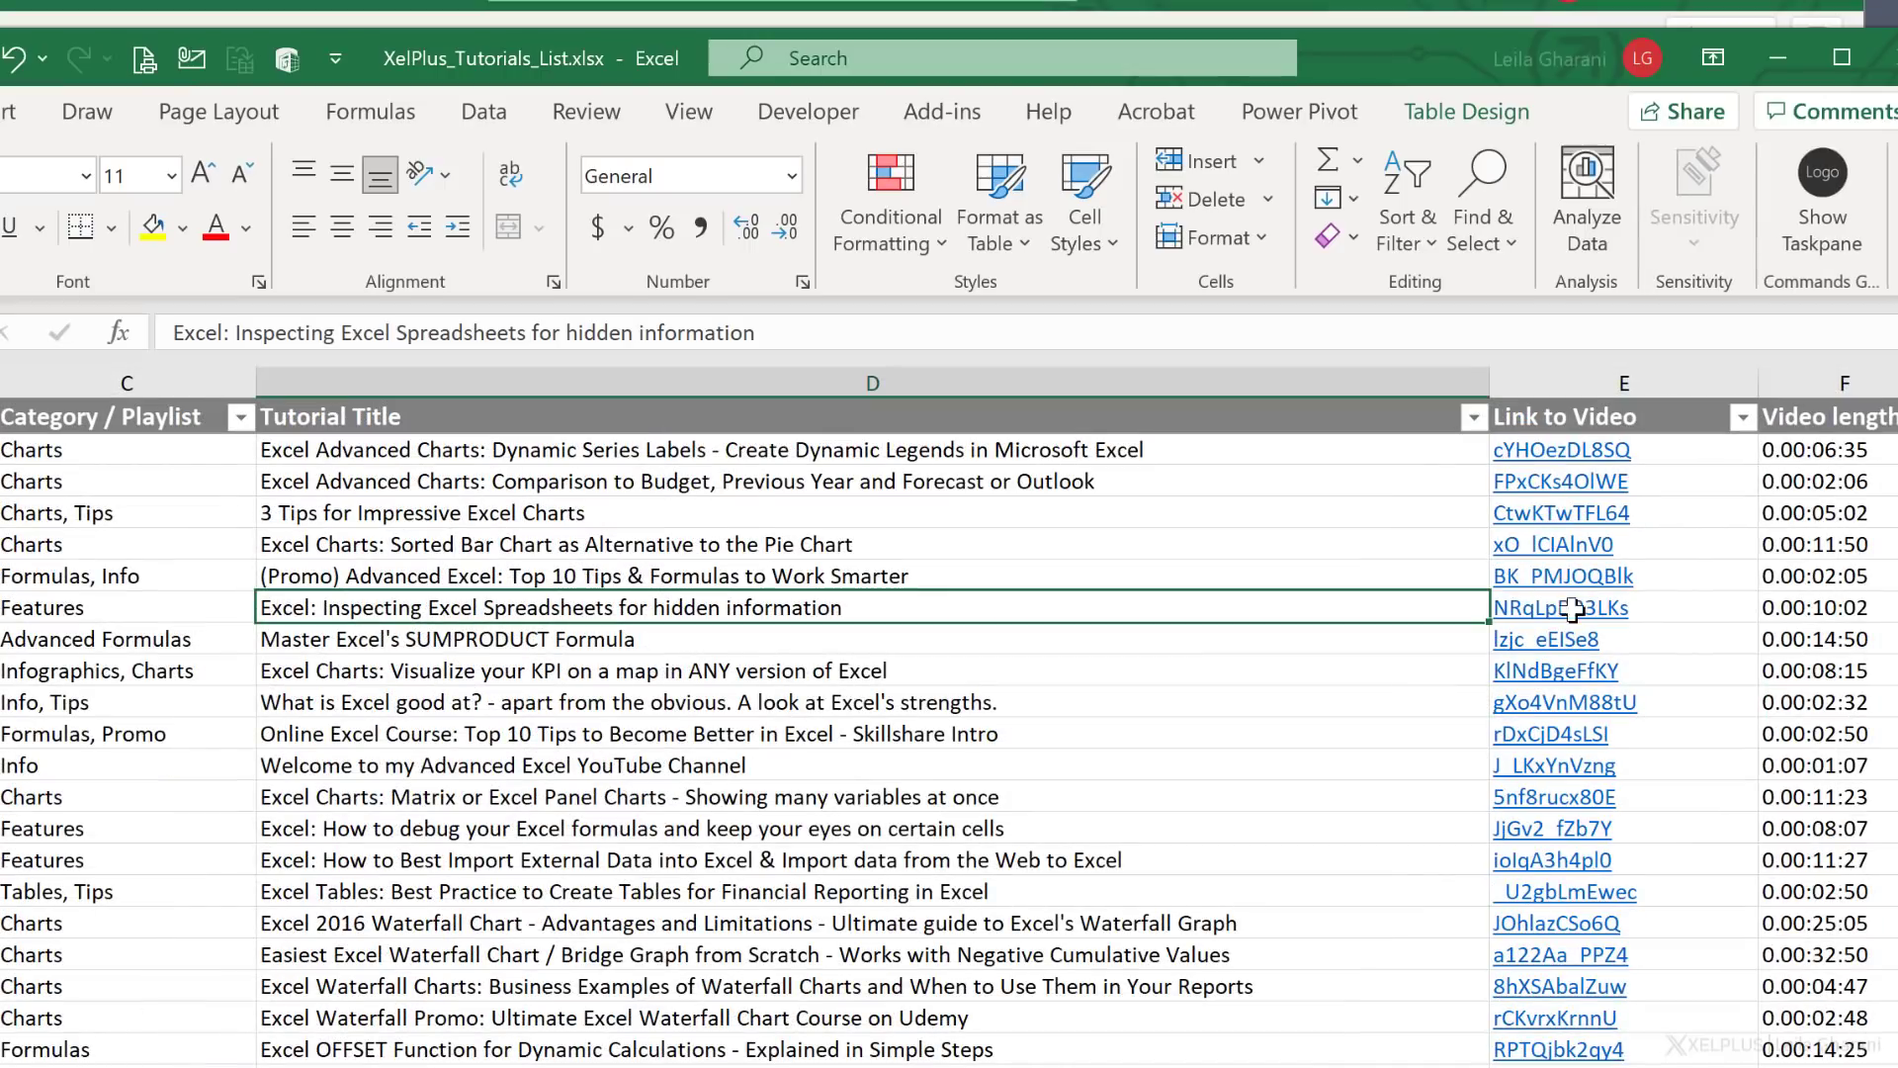
{"action": "right_click", "coordinate": [1560, 608]}
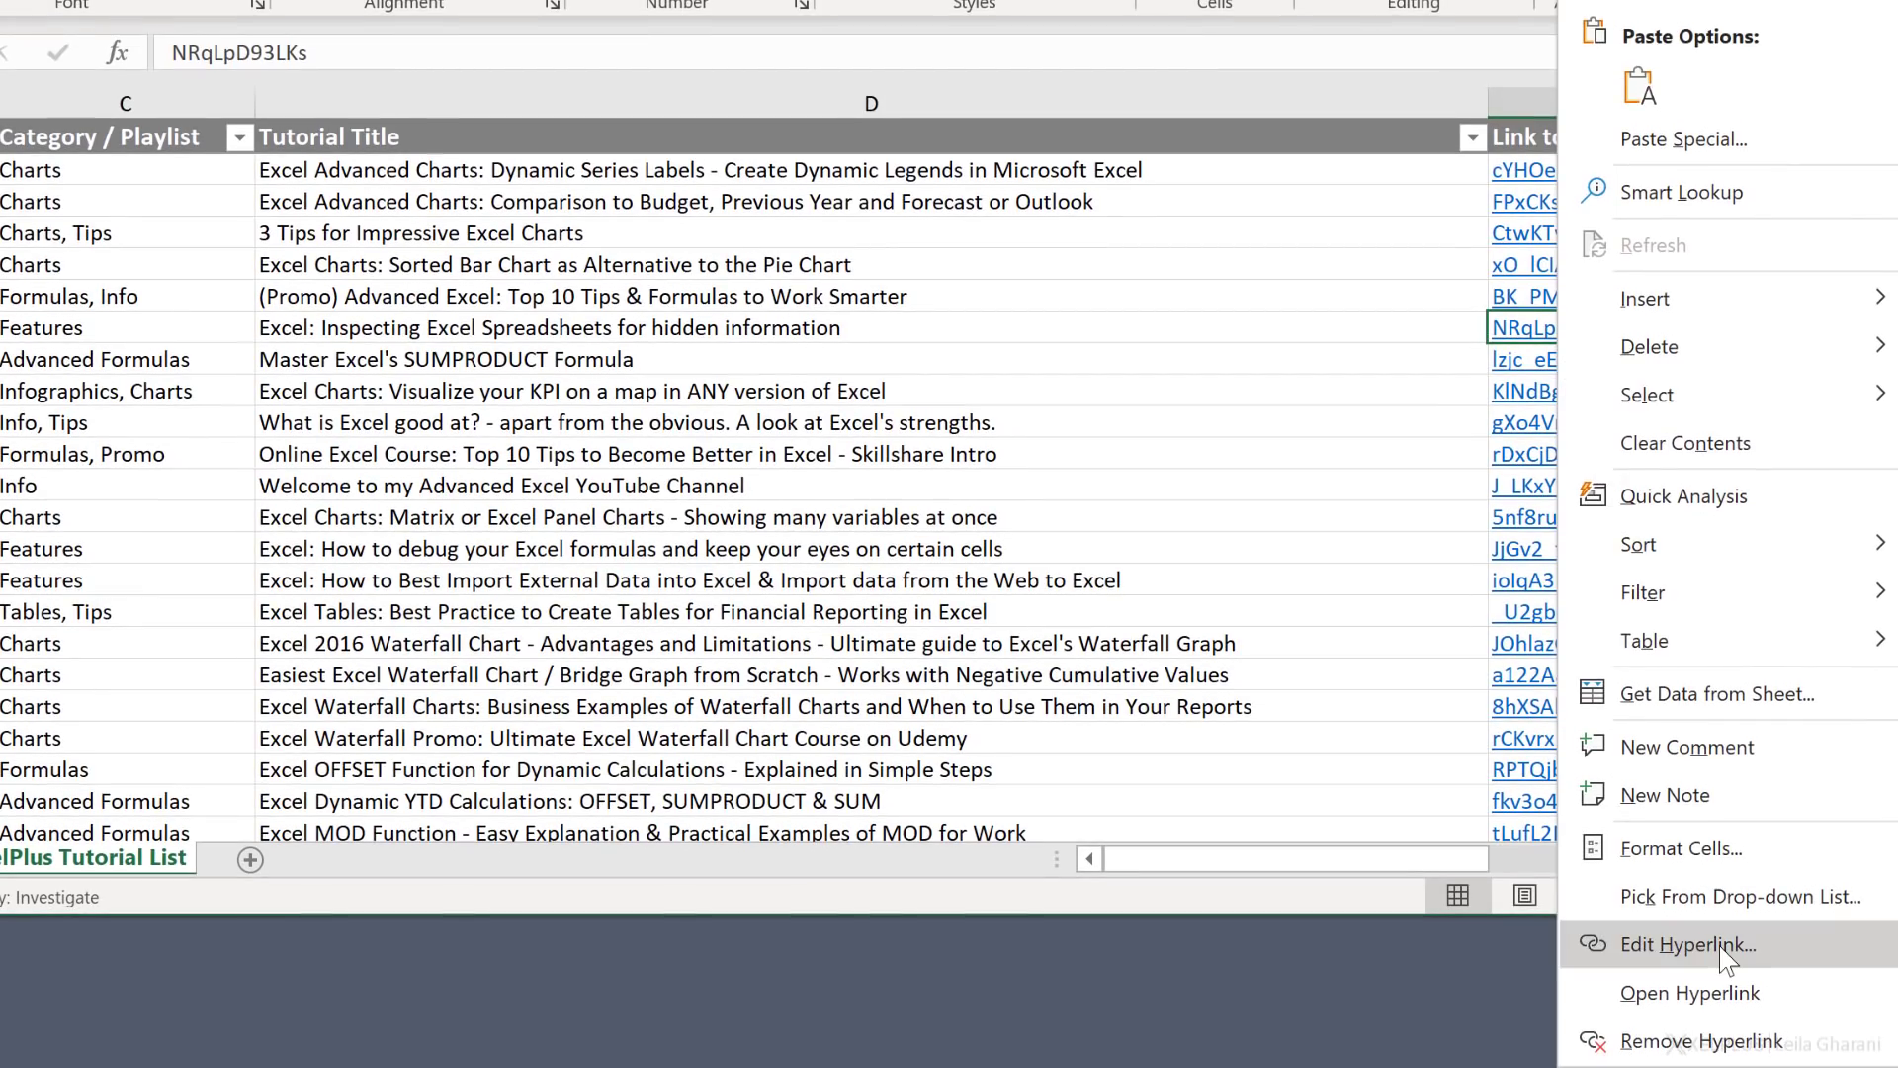
{"action": "left_click", "coordinate": [1718, 945]}
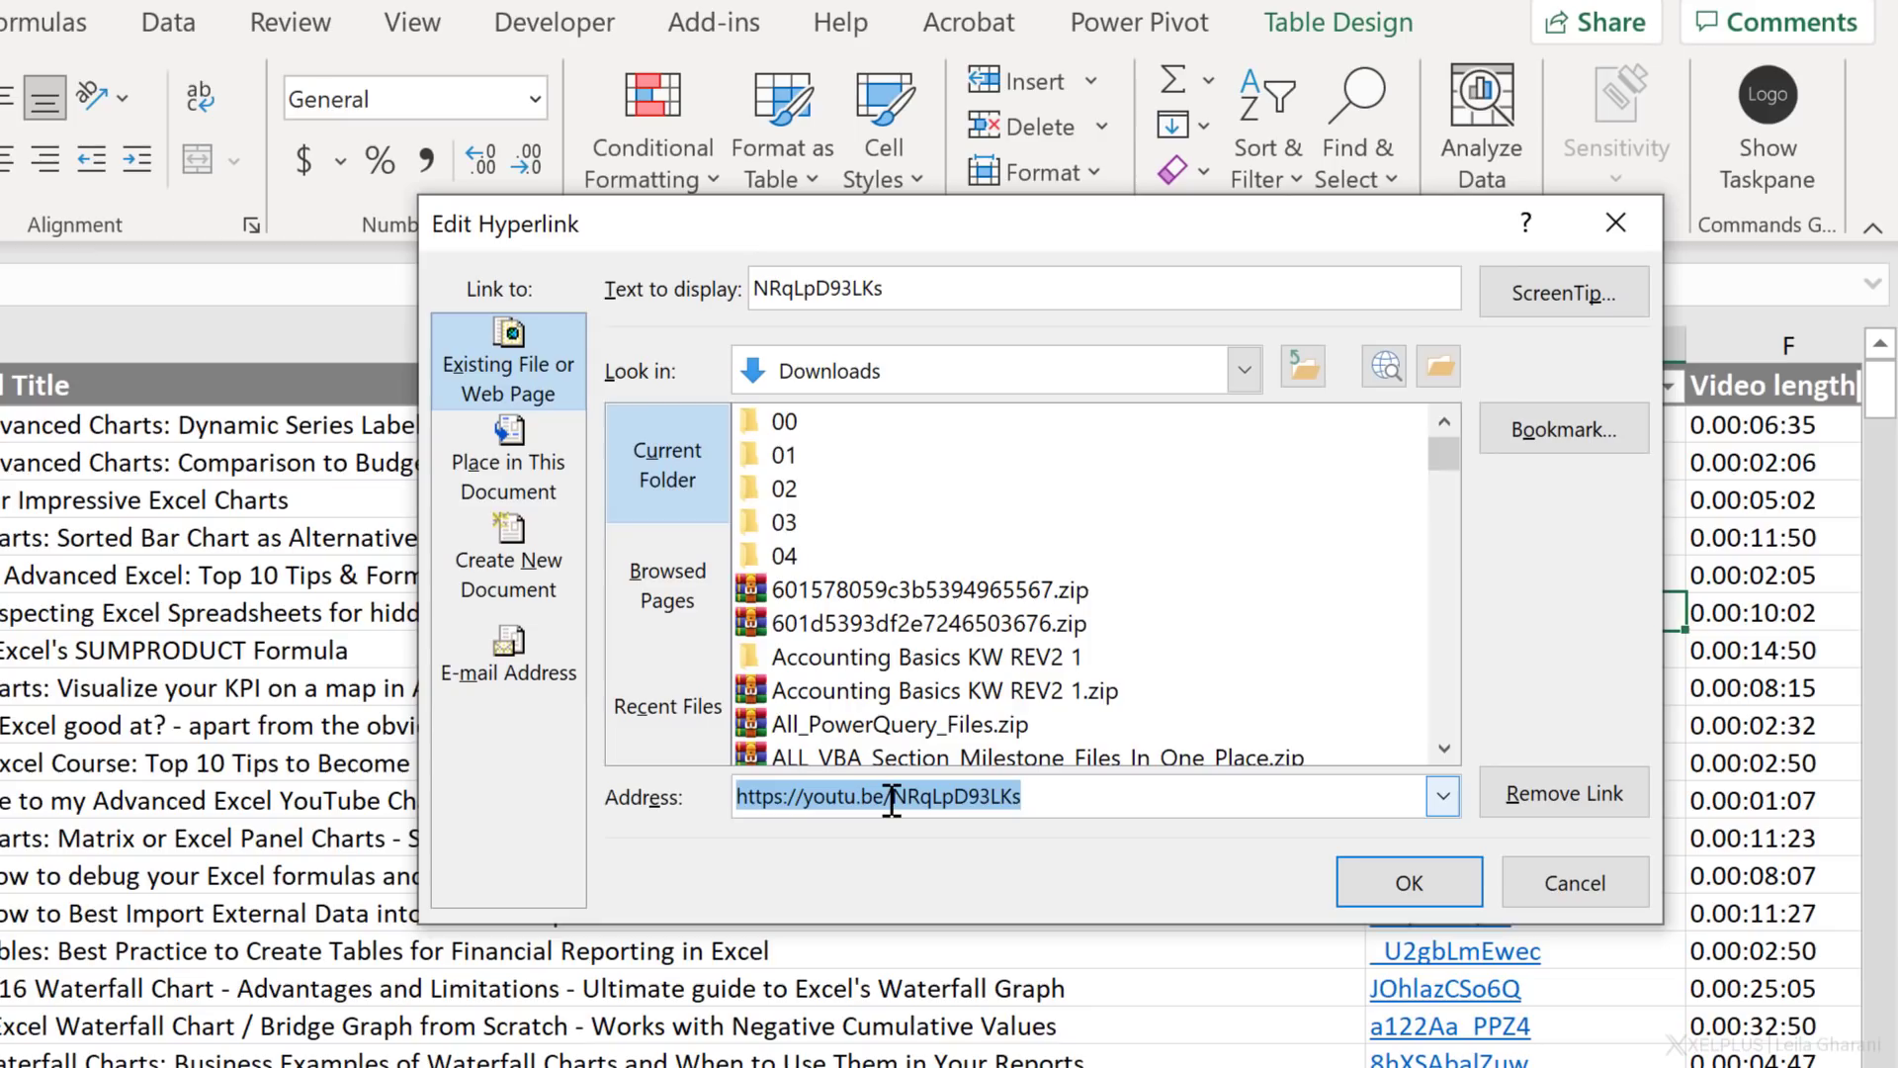
{"action": "left_click", "coordinate": [891, 799]}
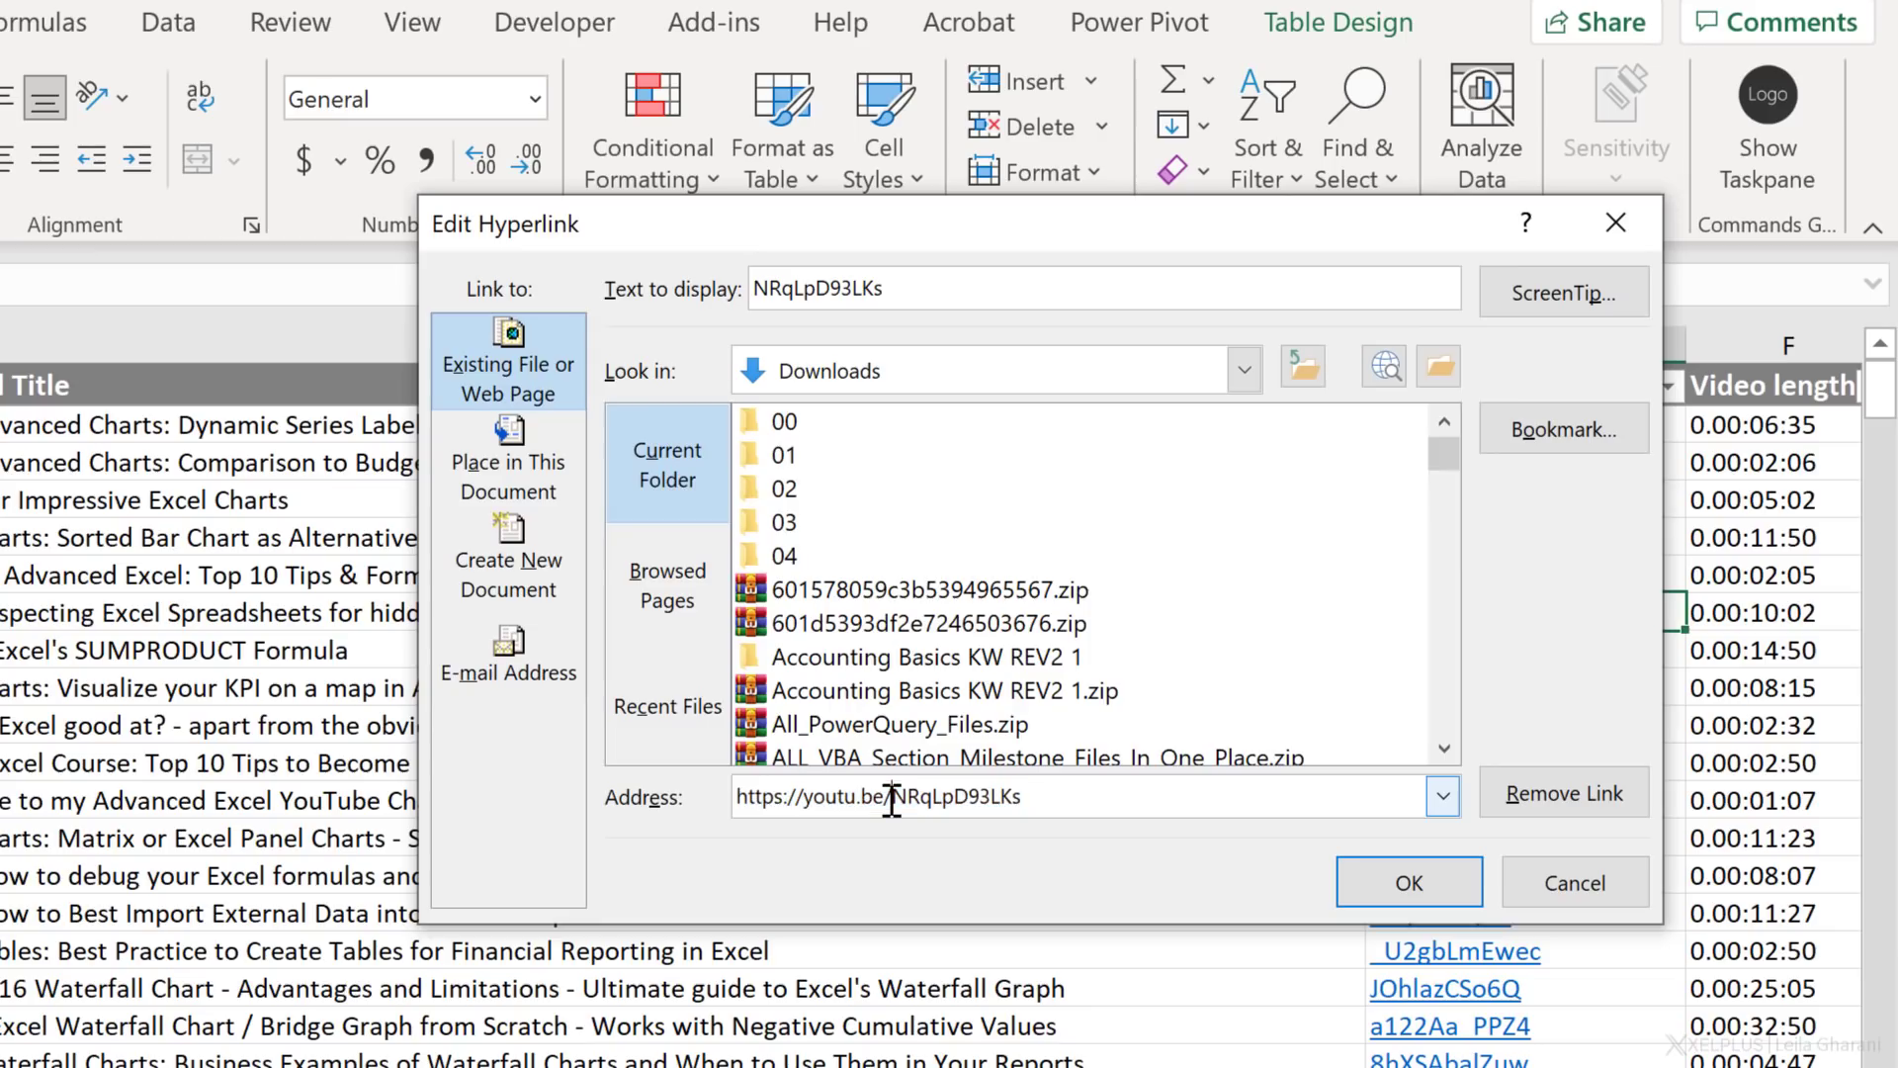
{"action": "left_click_drag", "start_coordinate": [891, 799], "coordinate": [704, 788]}
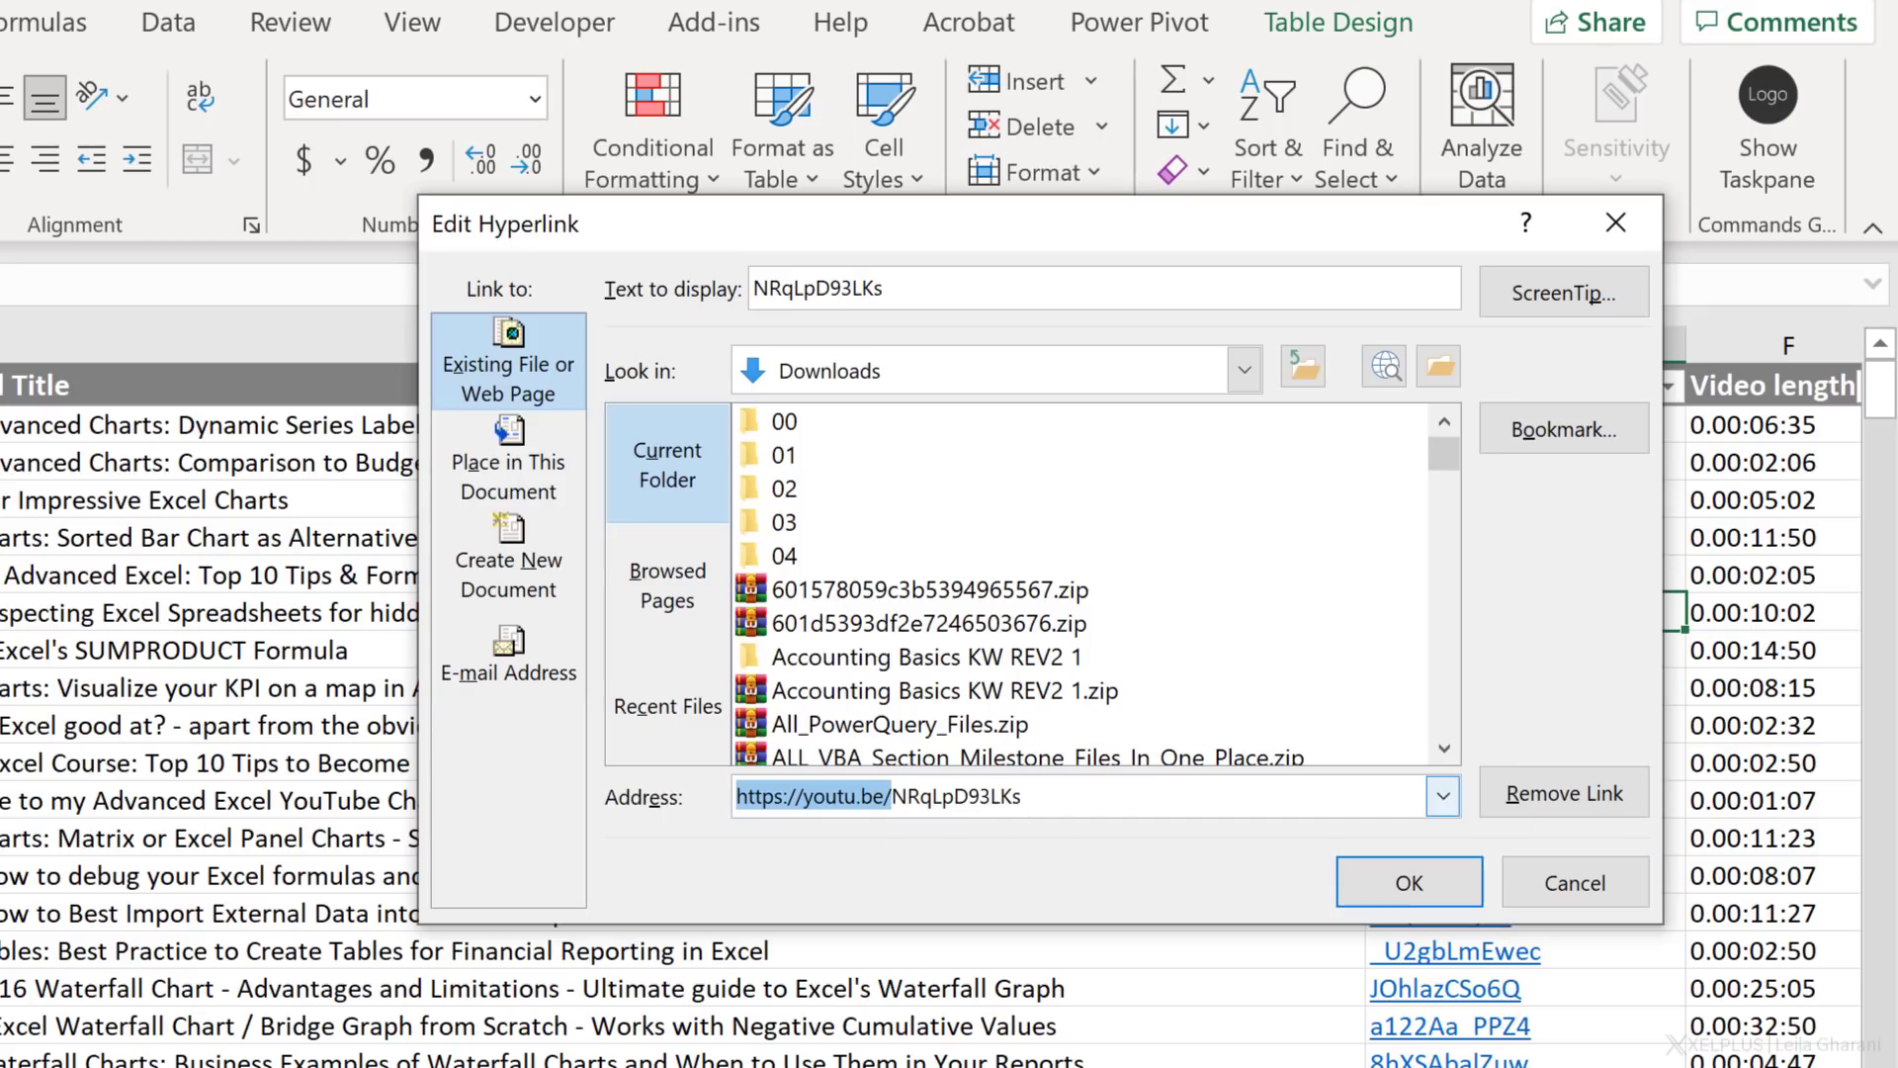
{"action": "key", "text": "ctrl+c"}
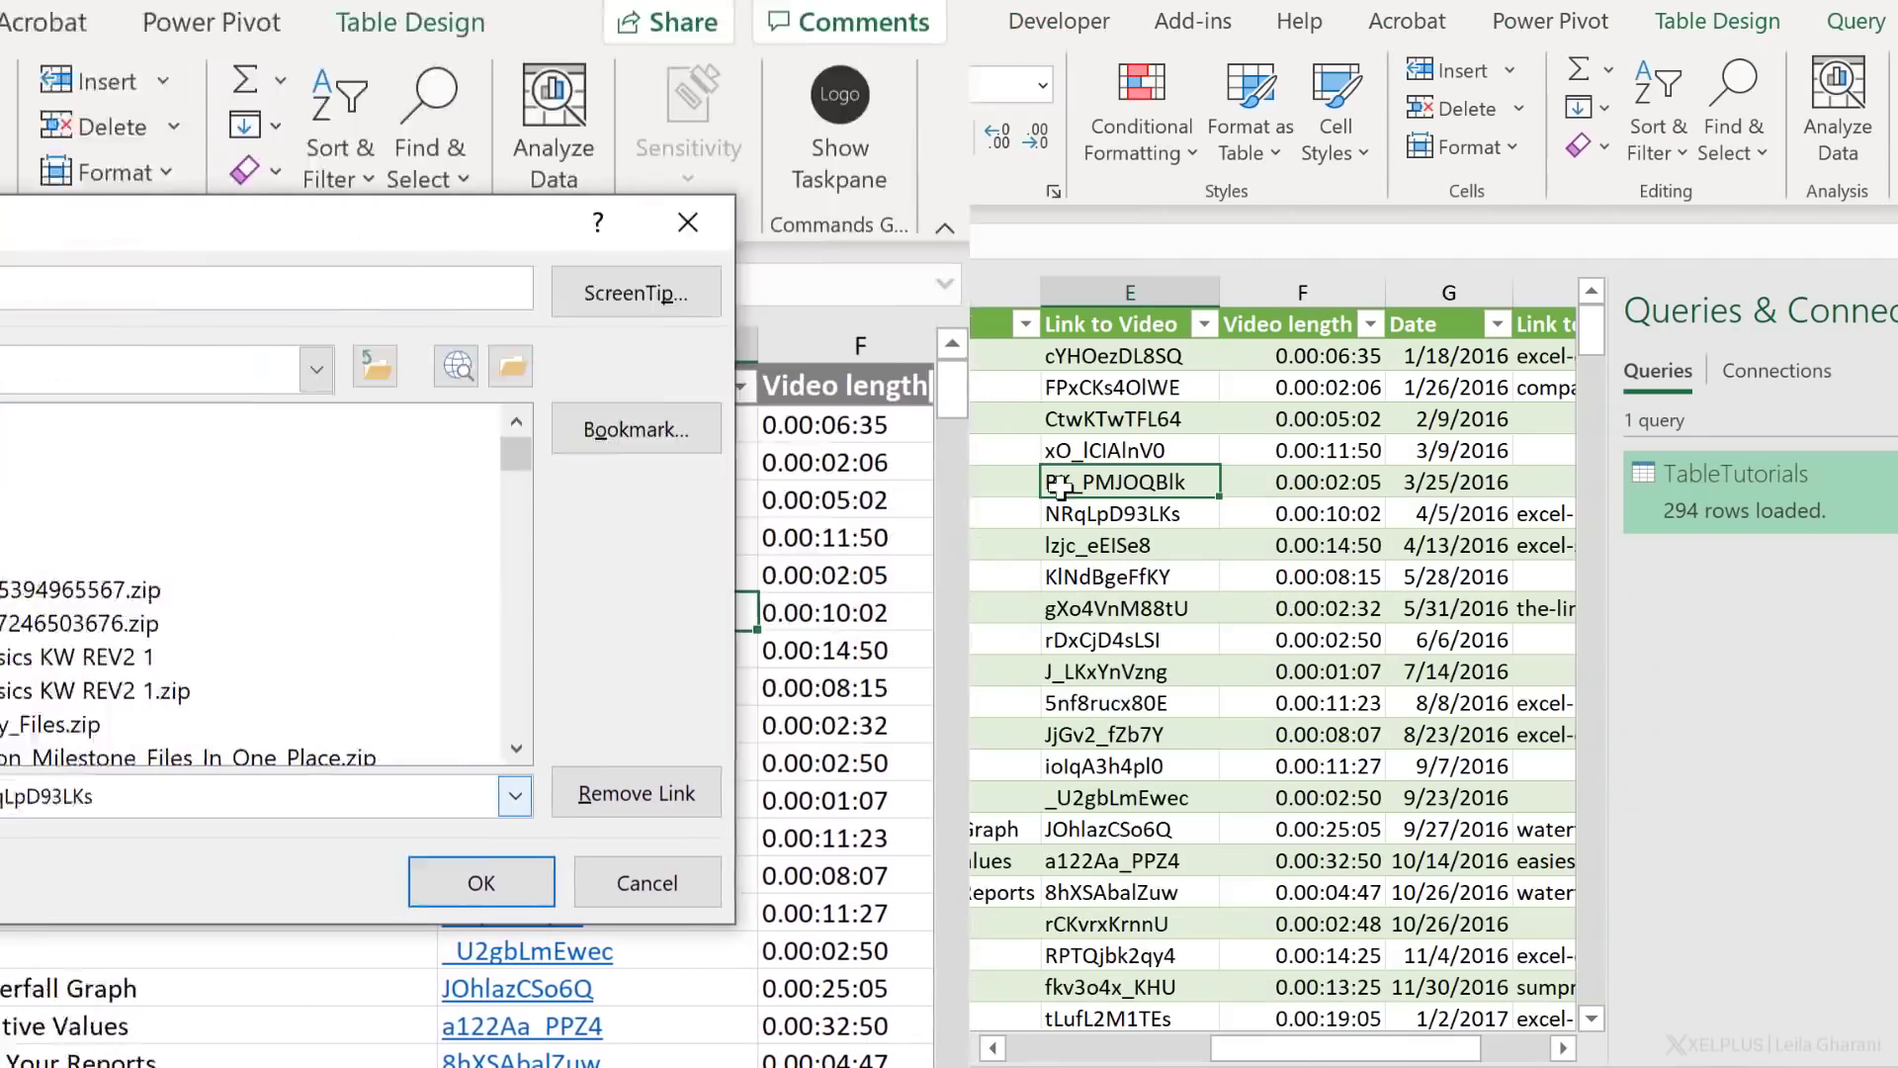
{"action": "key", "text": "Escape"}
{"action": "left_click", "coordinate": [1463, 579]}
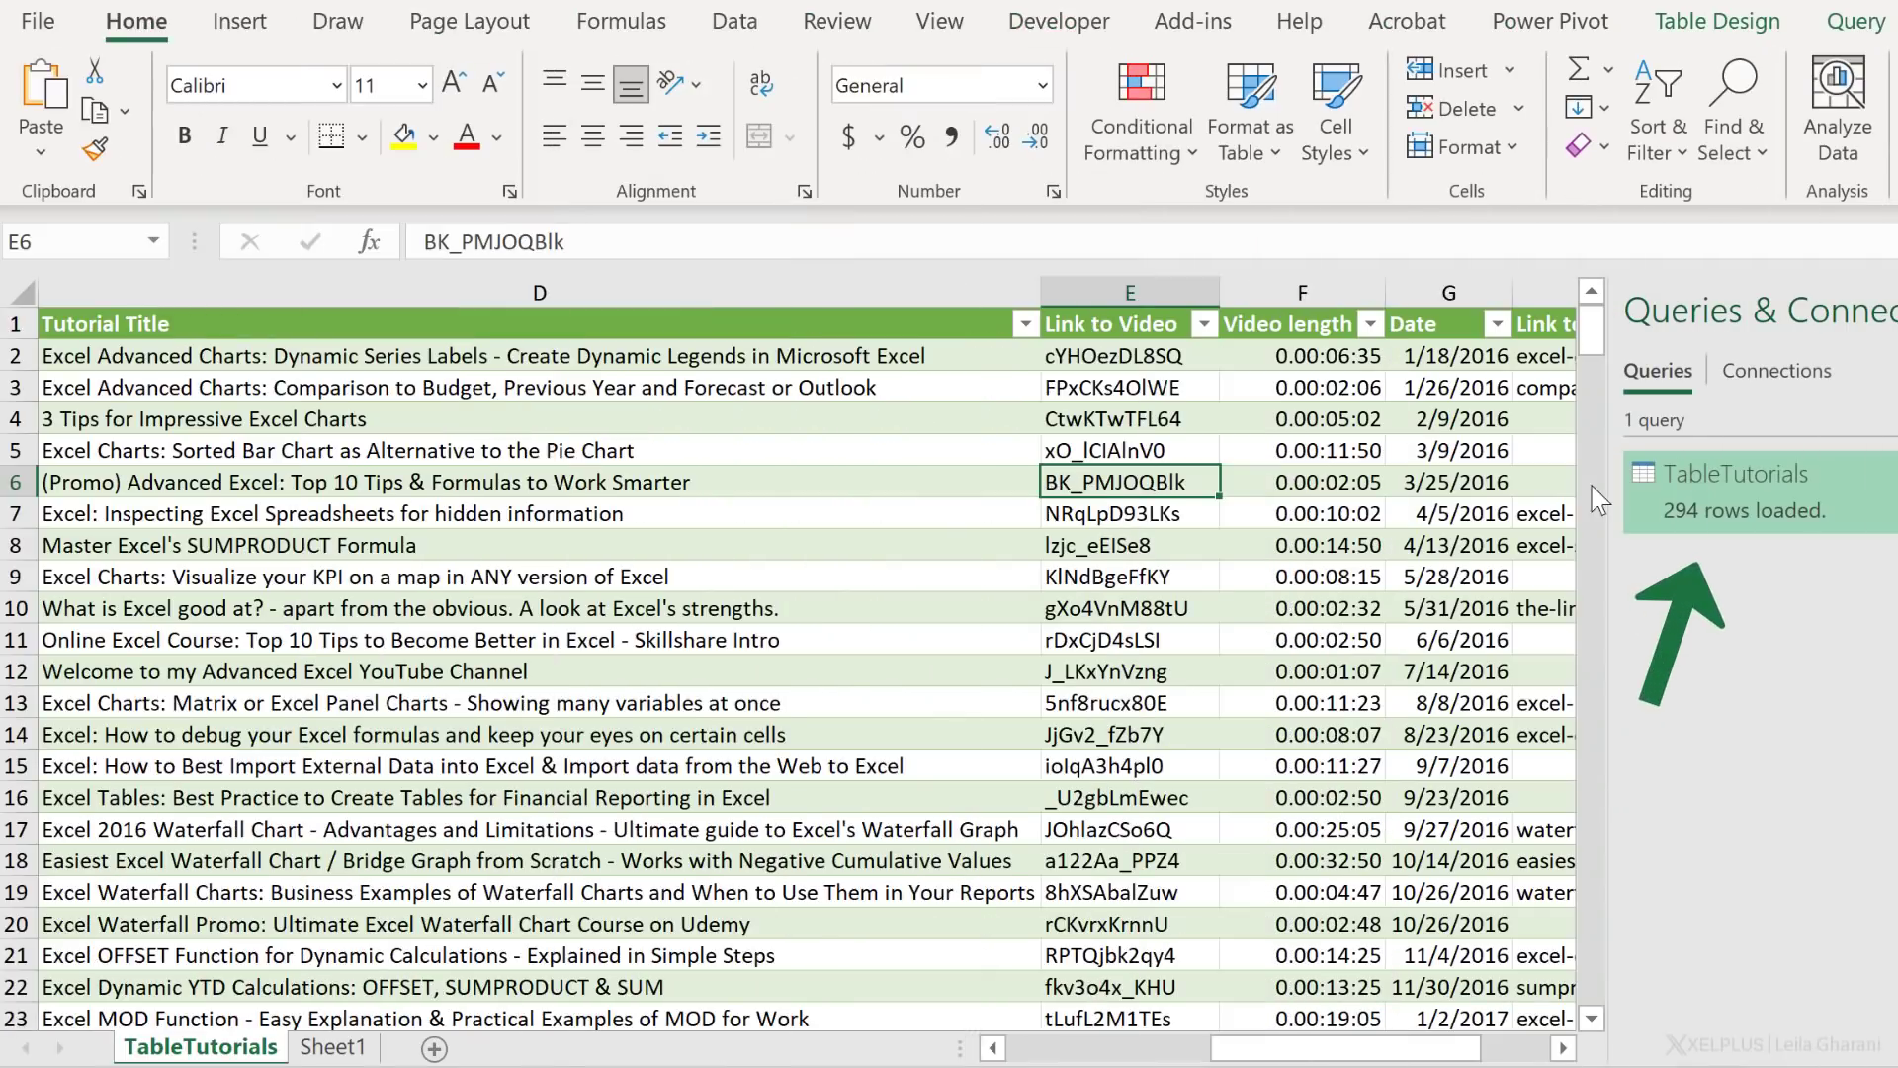
{"action": "key", "text": "Home"}
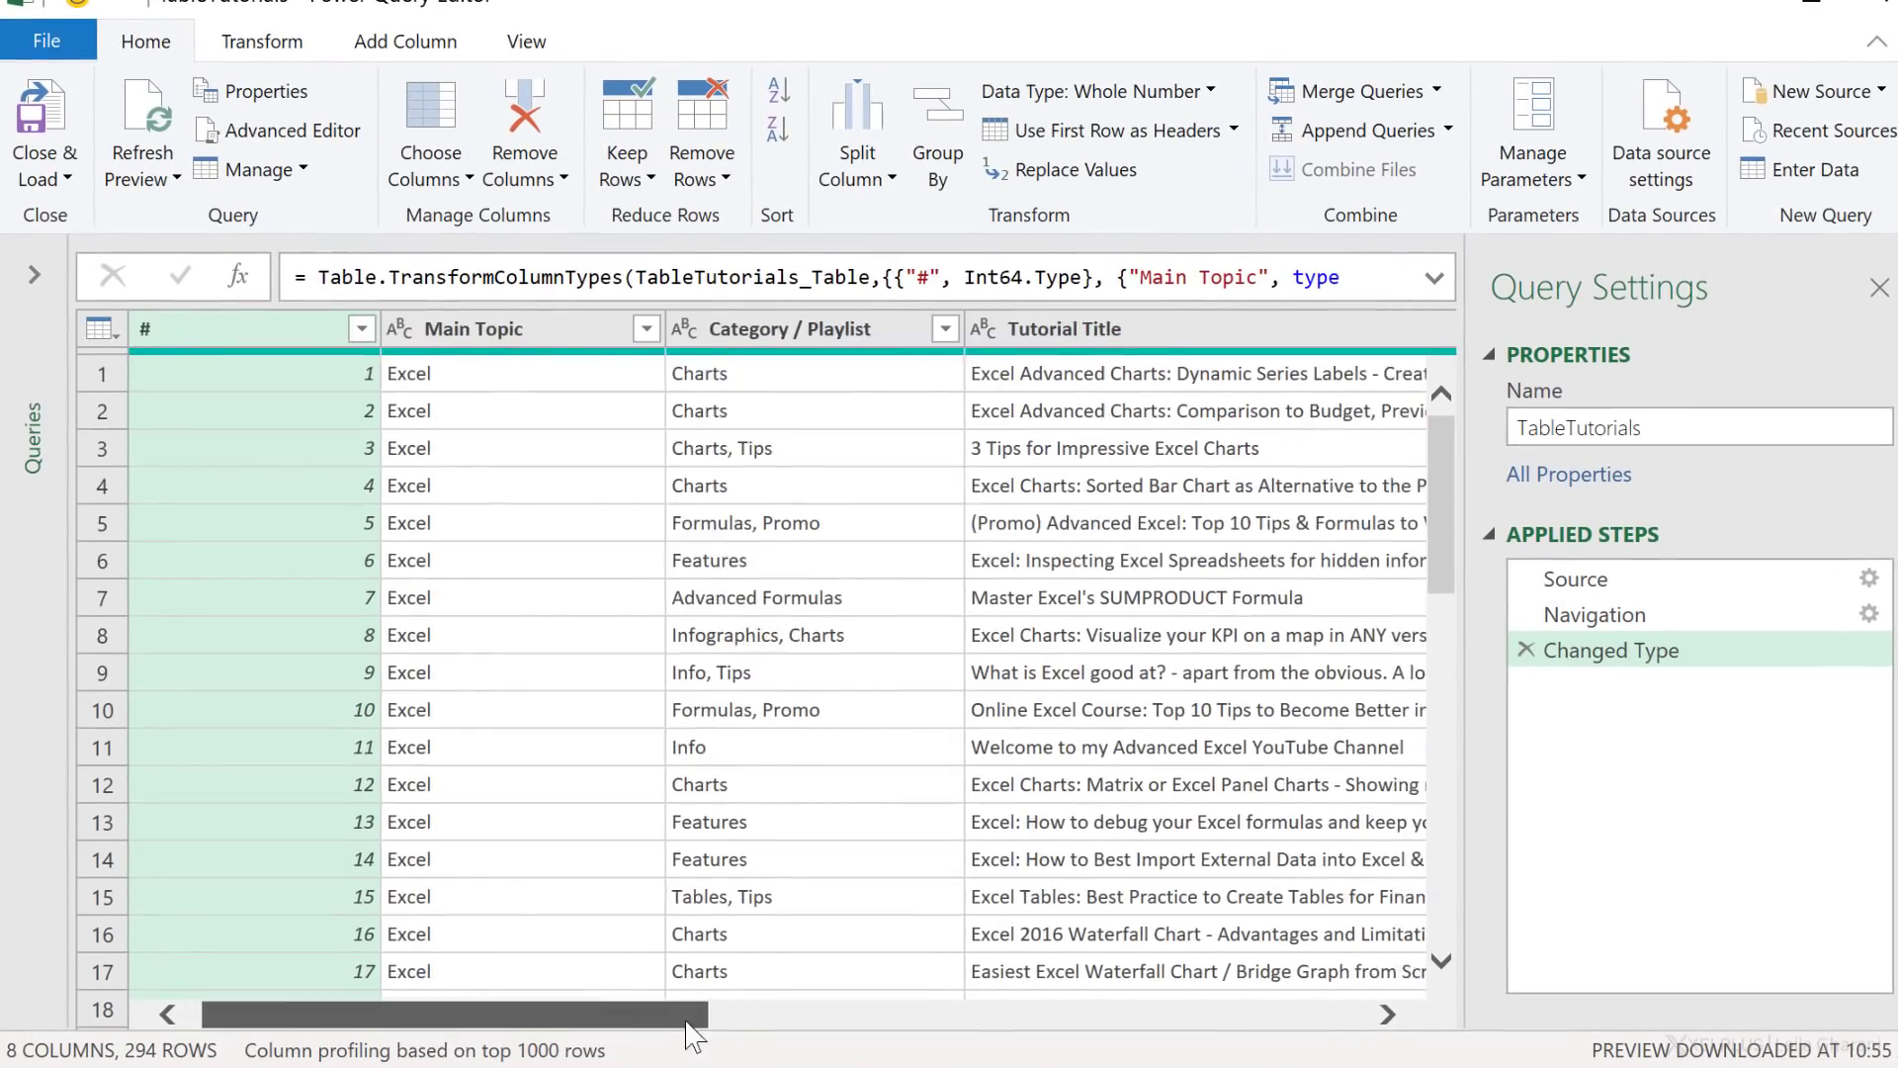
{"action": "left_click_drag", "start_coordinate": [692, 1033], "coordinate": [1062, 1018]}
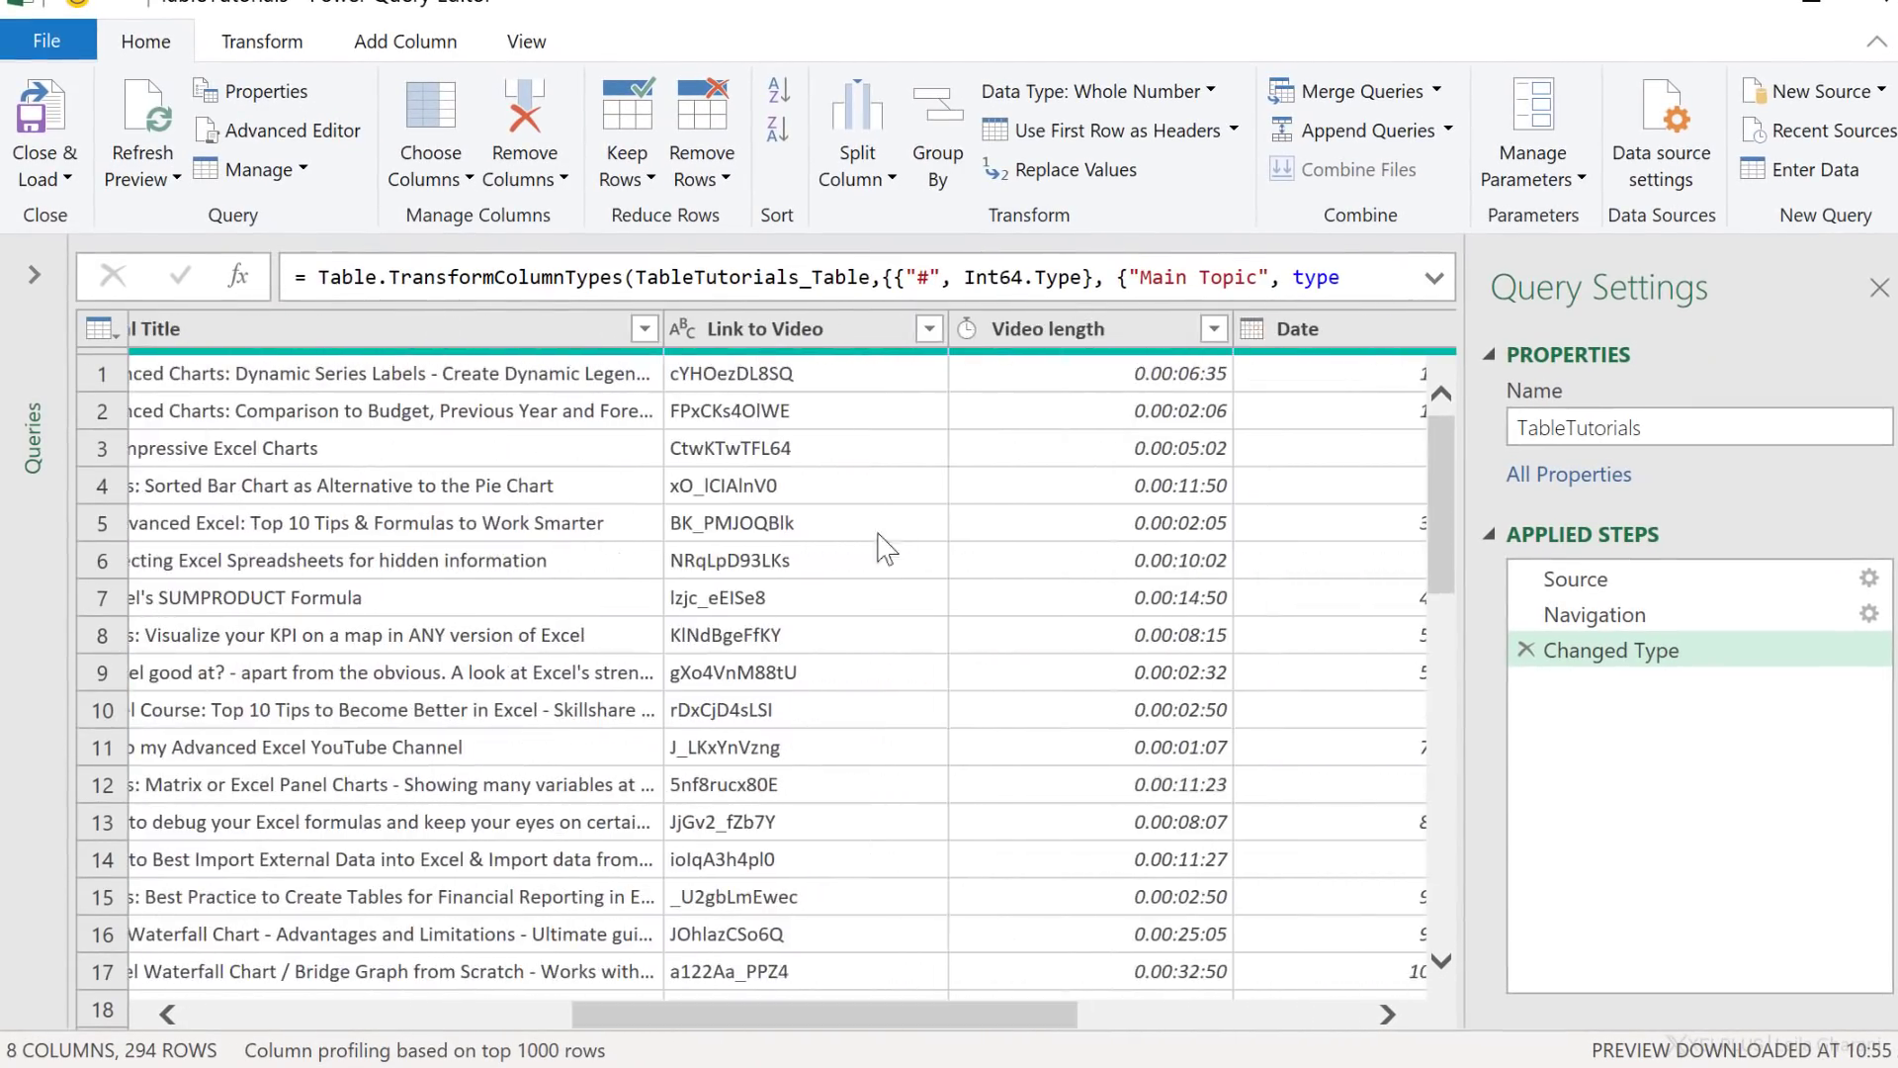
{"action": "left_click", "coordinate": [819, 333]}
{"action": "left_click", "coordinate": [261, 41]}
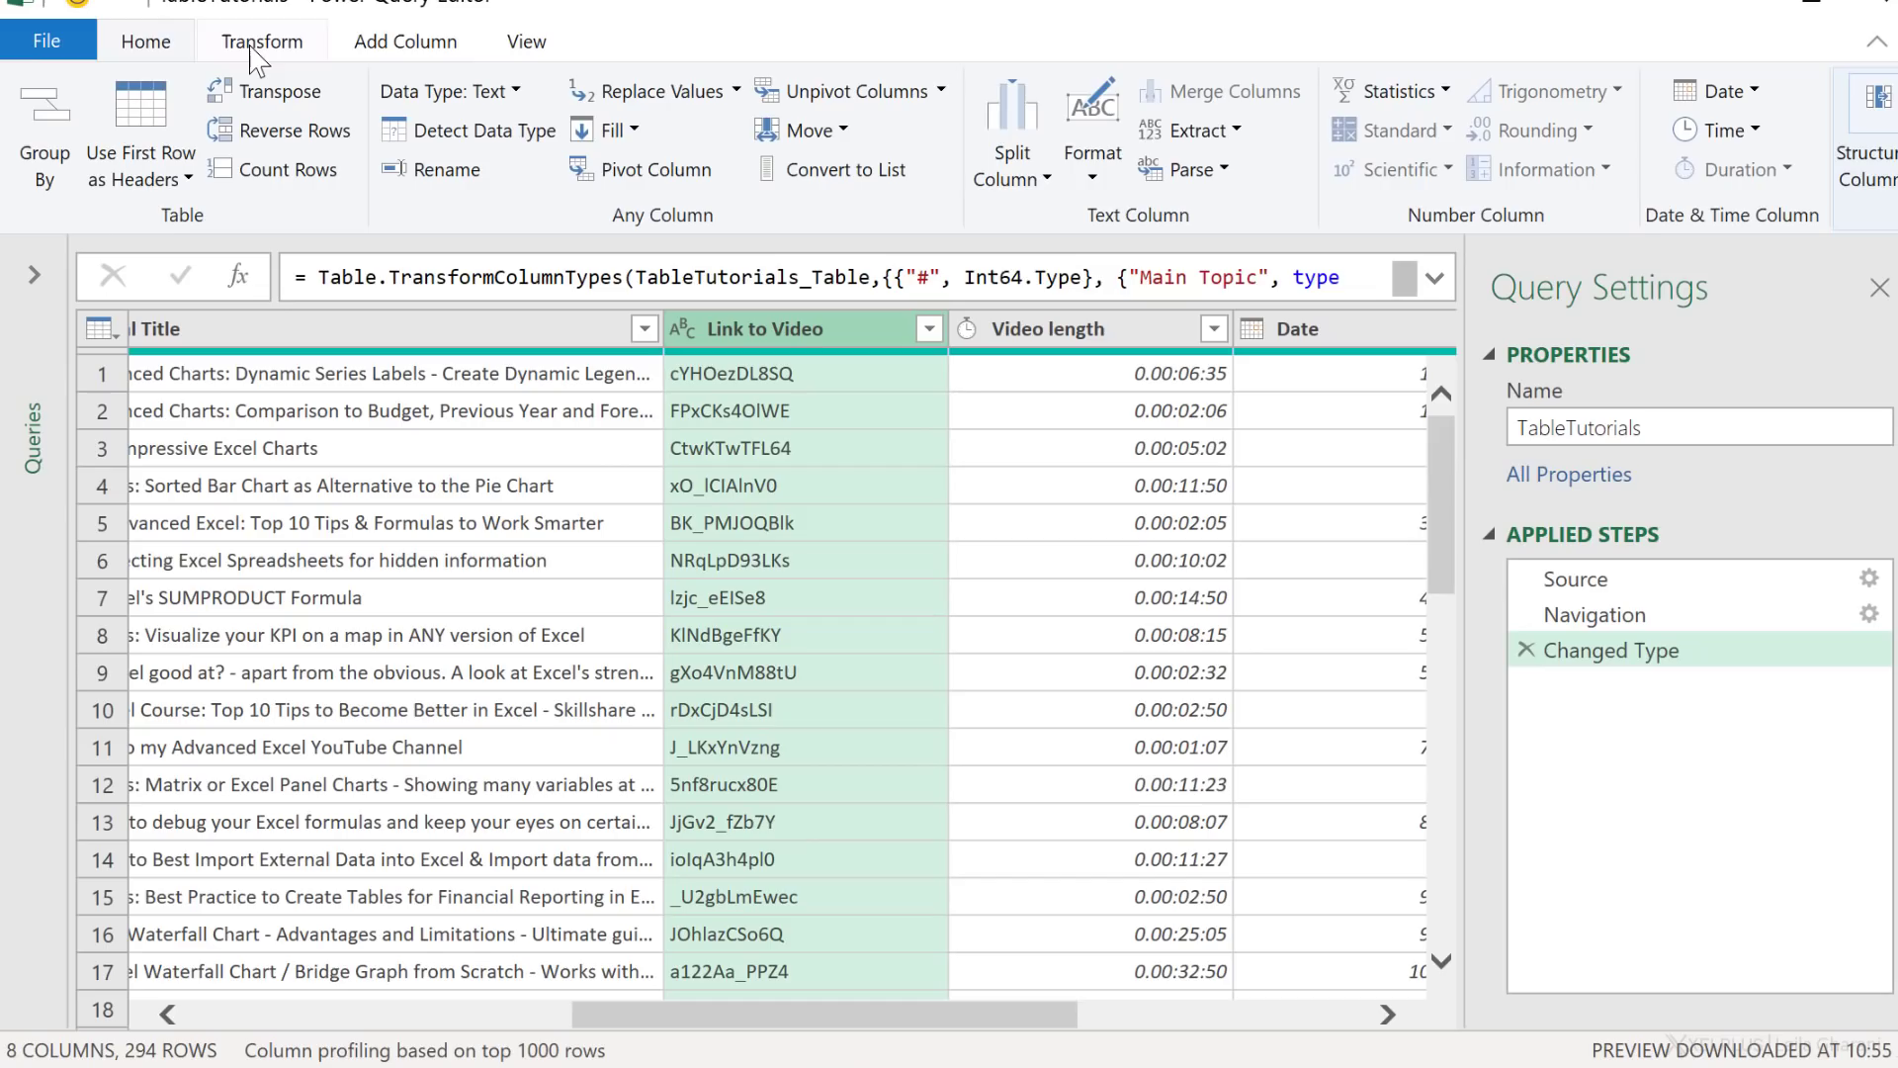
{"action": "left_click", "coordinate": [1094, 177]}
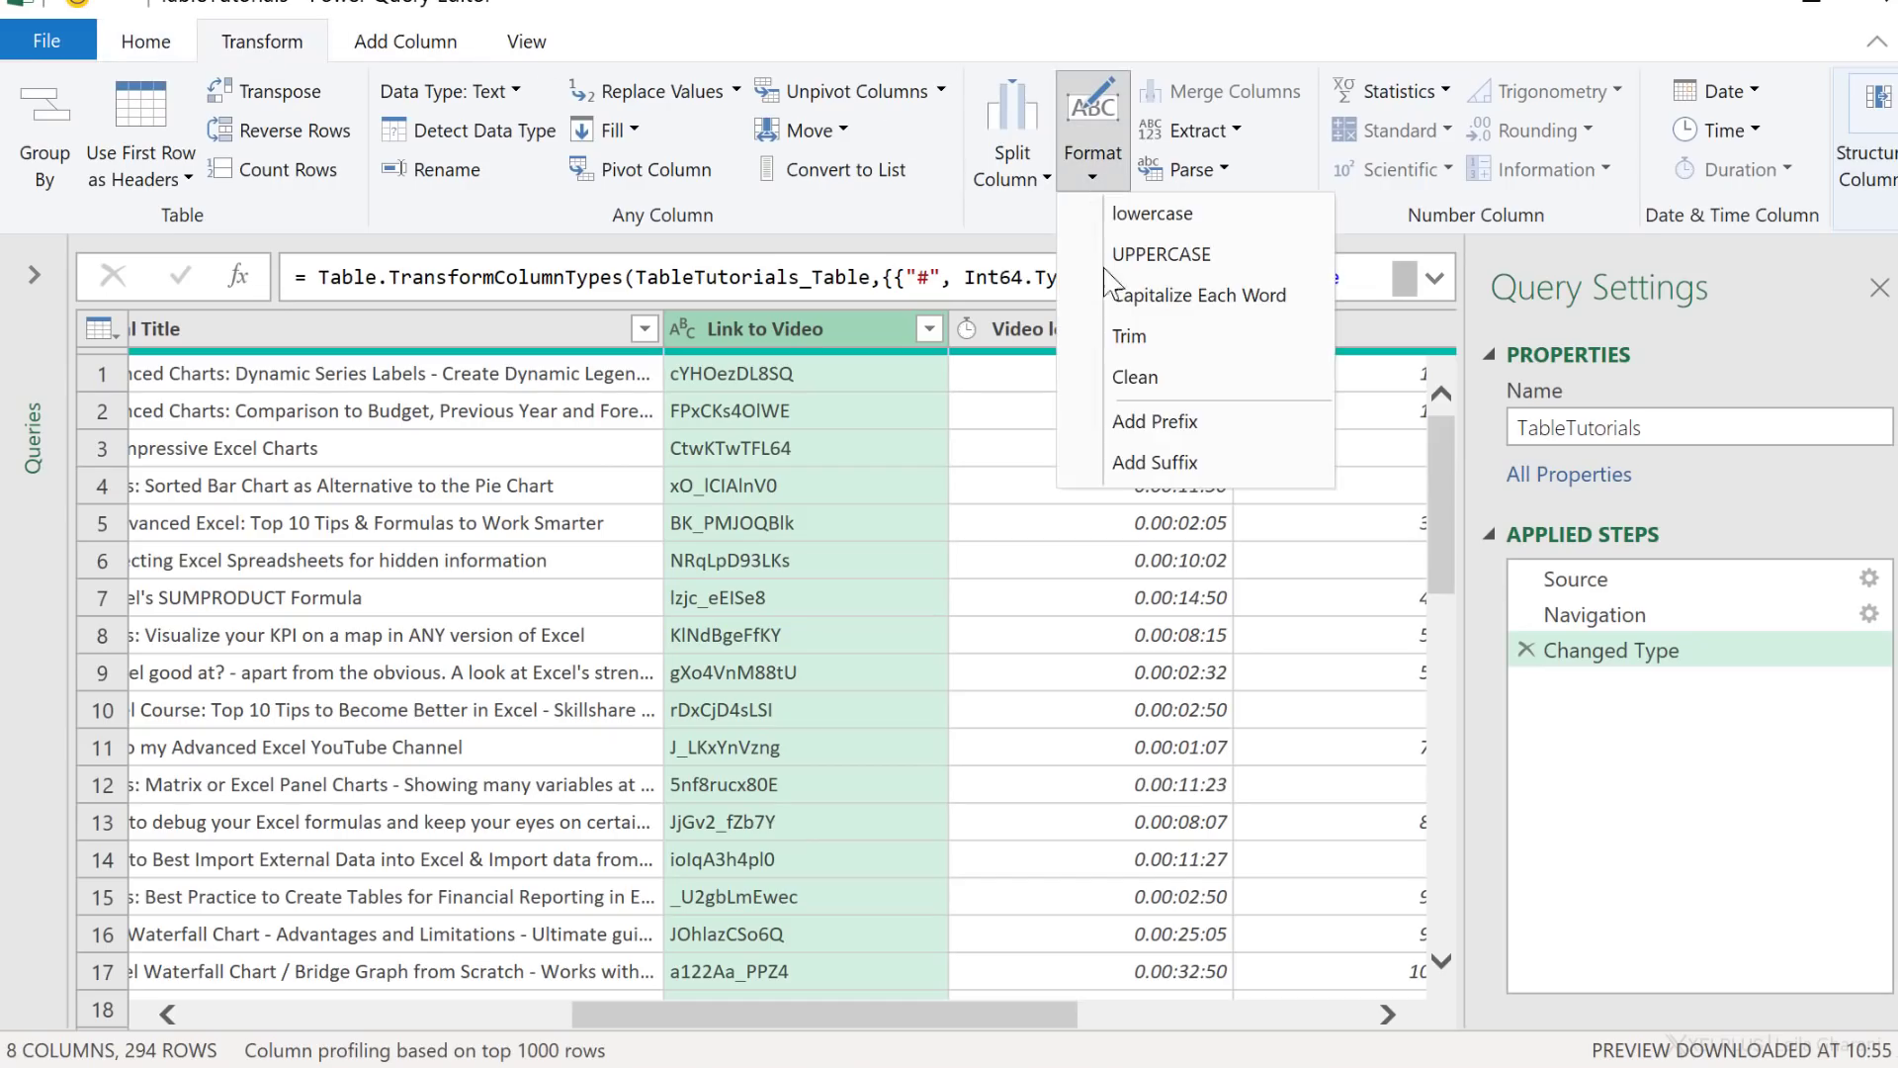
{"action": "left_click", "coordinate": [1138, 416]}
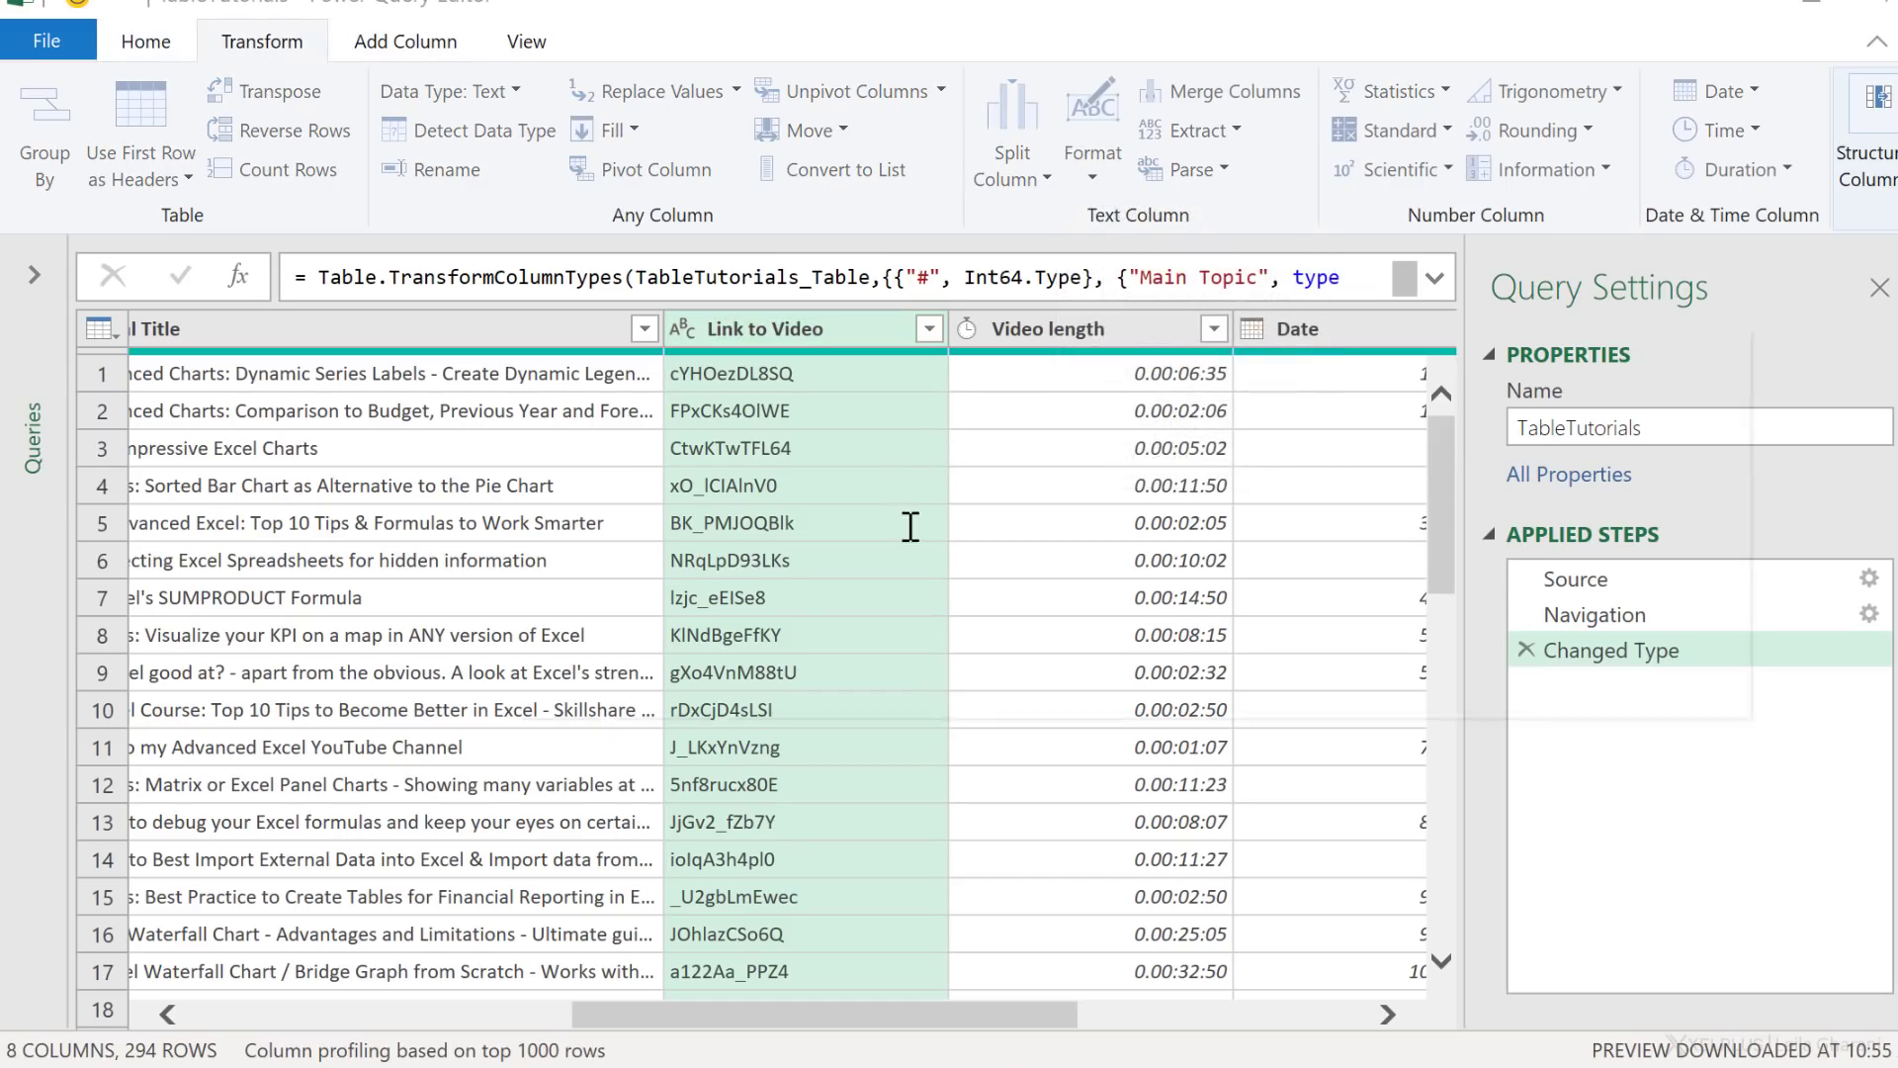
{"action": "type", "text": "https://youtu.be/"}
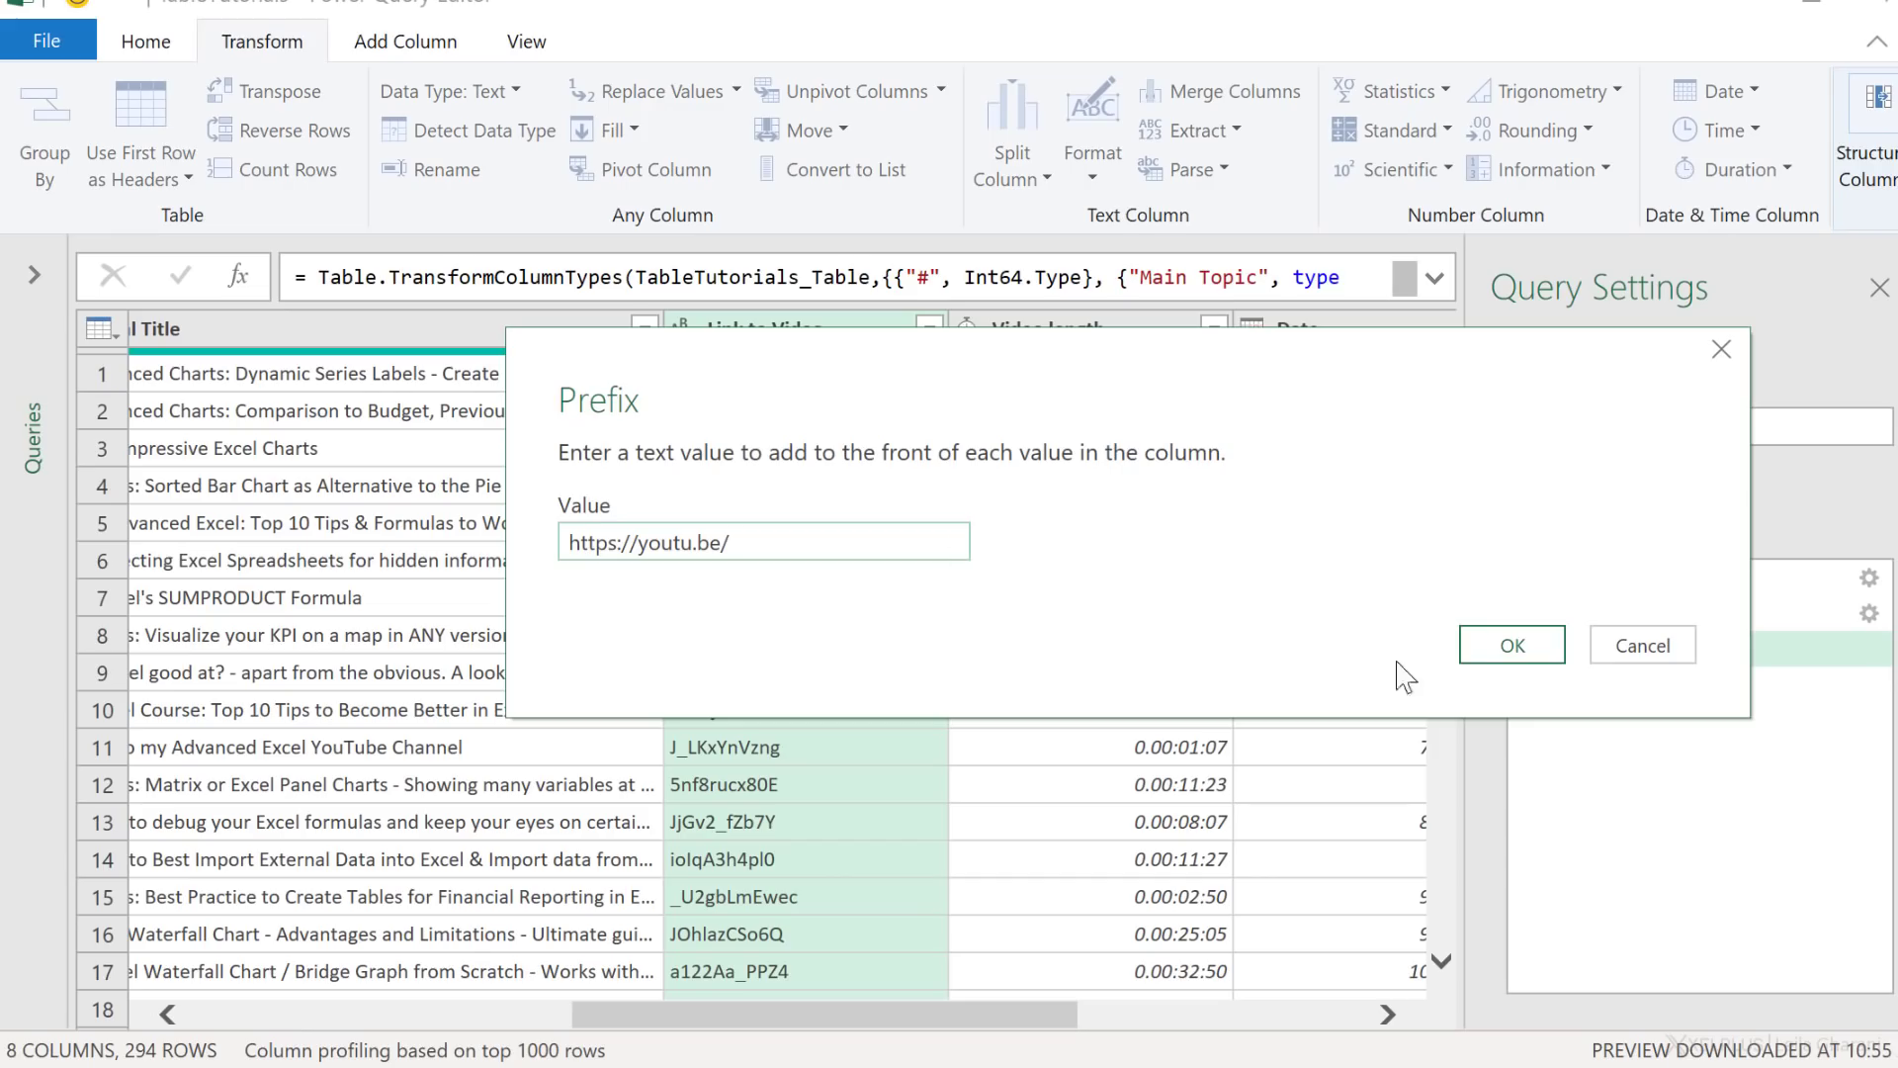
{"action": "left_click", "coordinate": [1507, 645]}
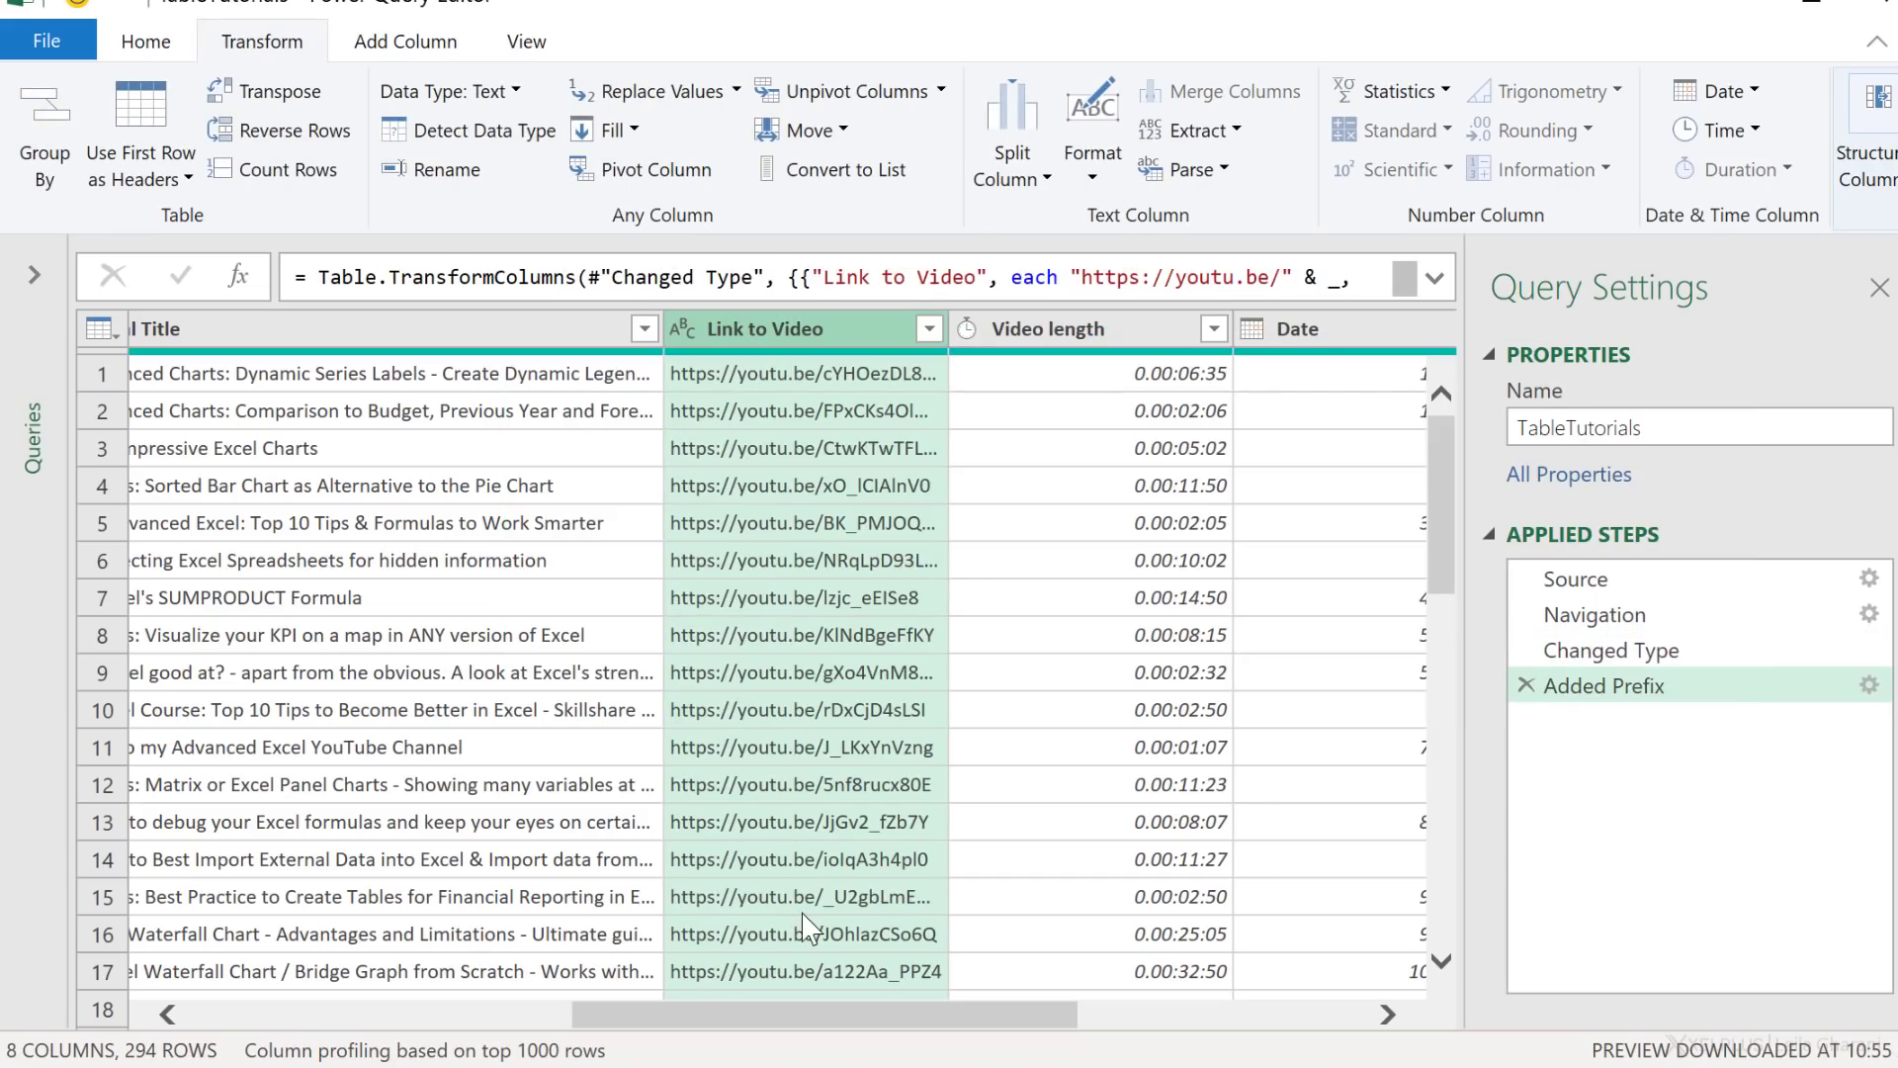
{"action": "left_click_drag", "start_coordinate": [845, 1028], "coordinate": [1132, 1029]}
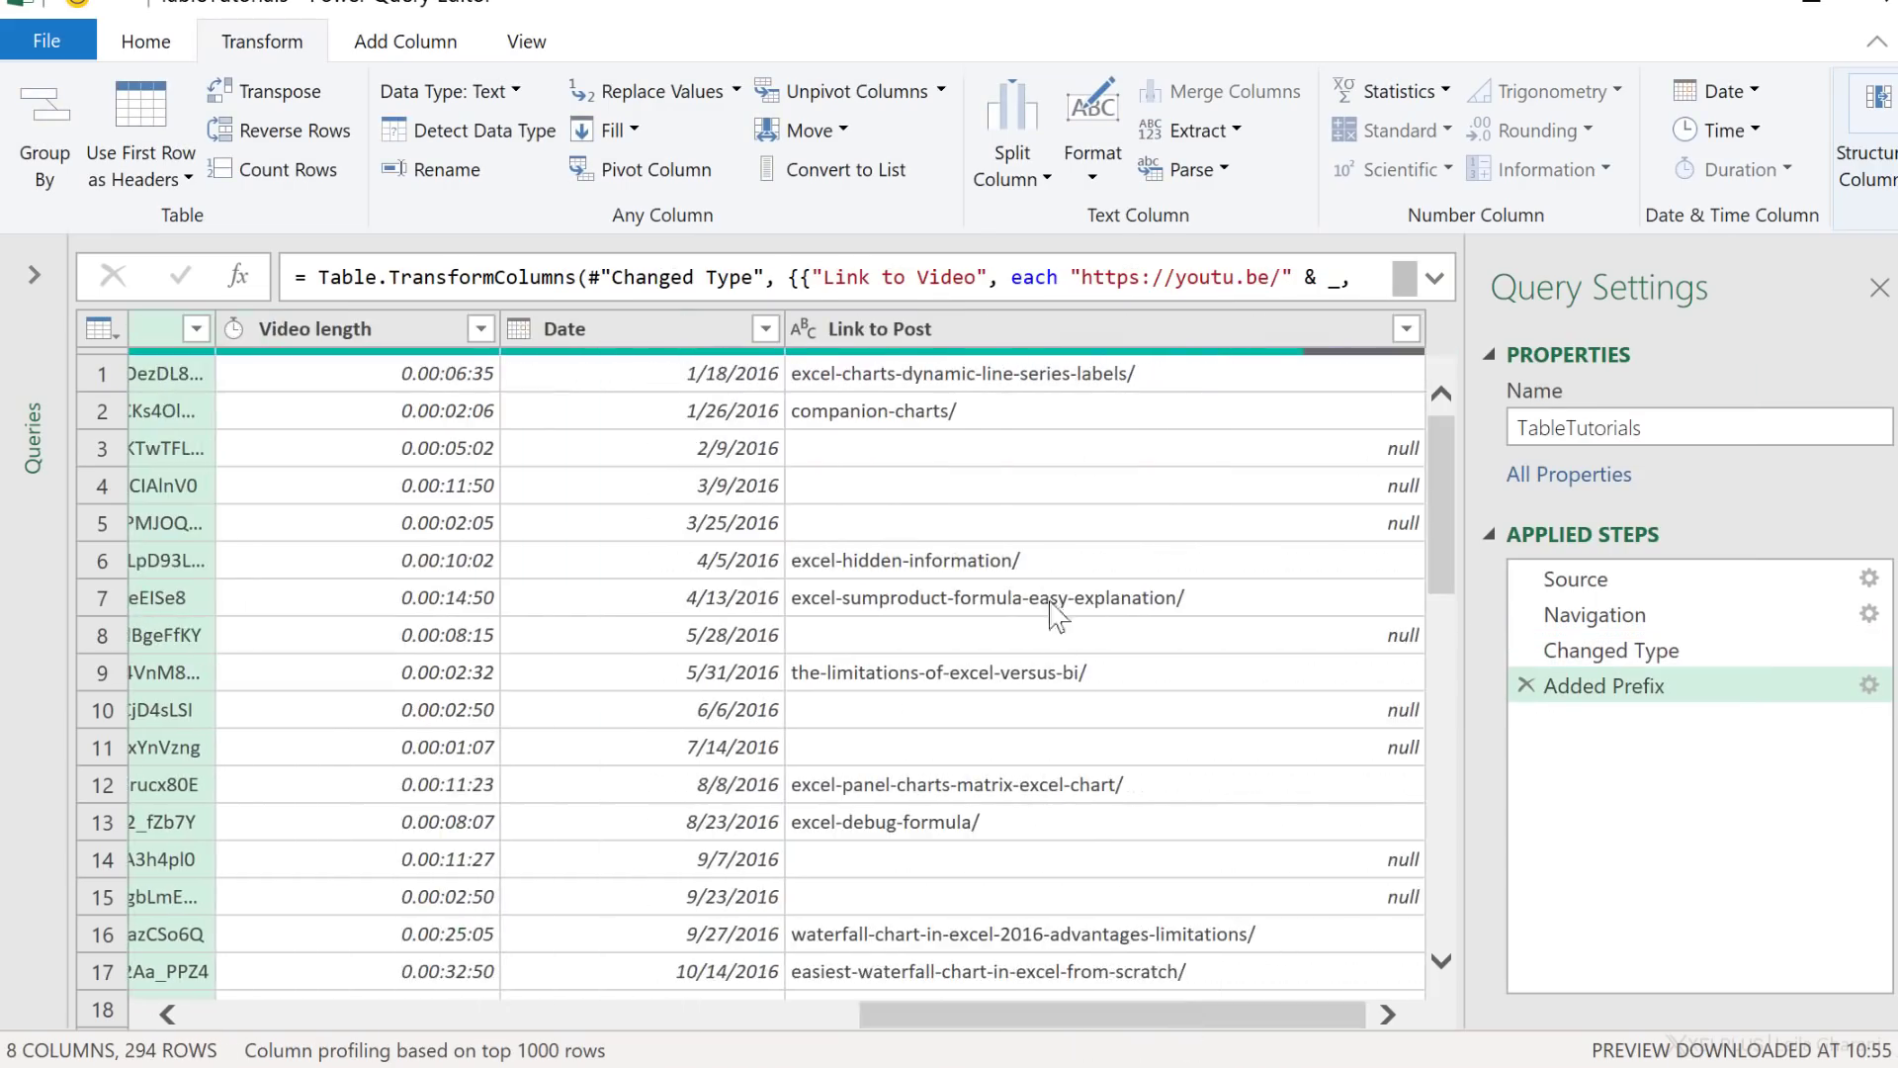
{"action": "left_click", "coordinate": [951, 336]}
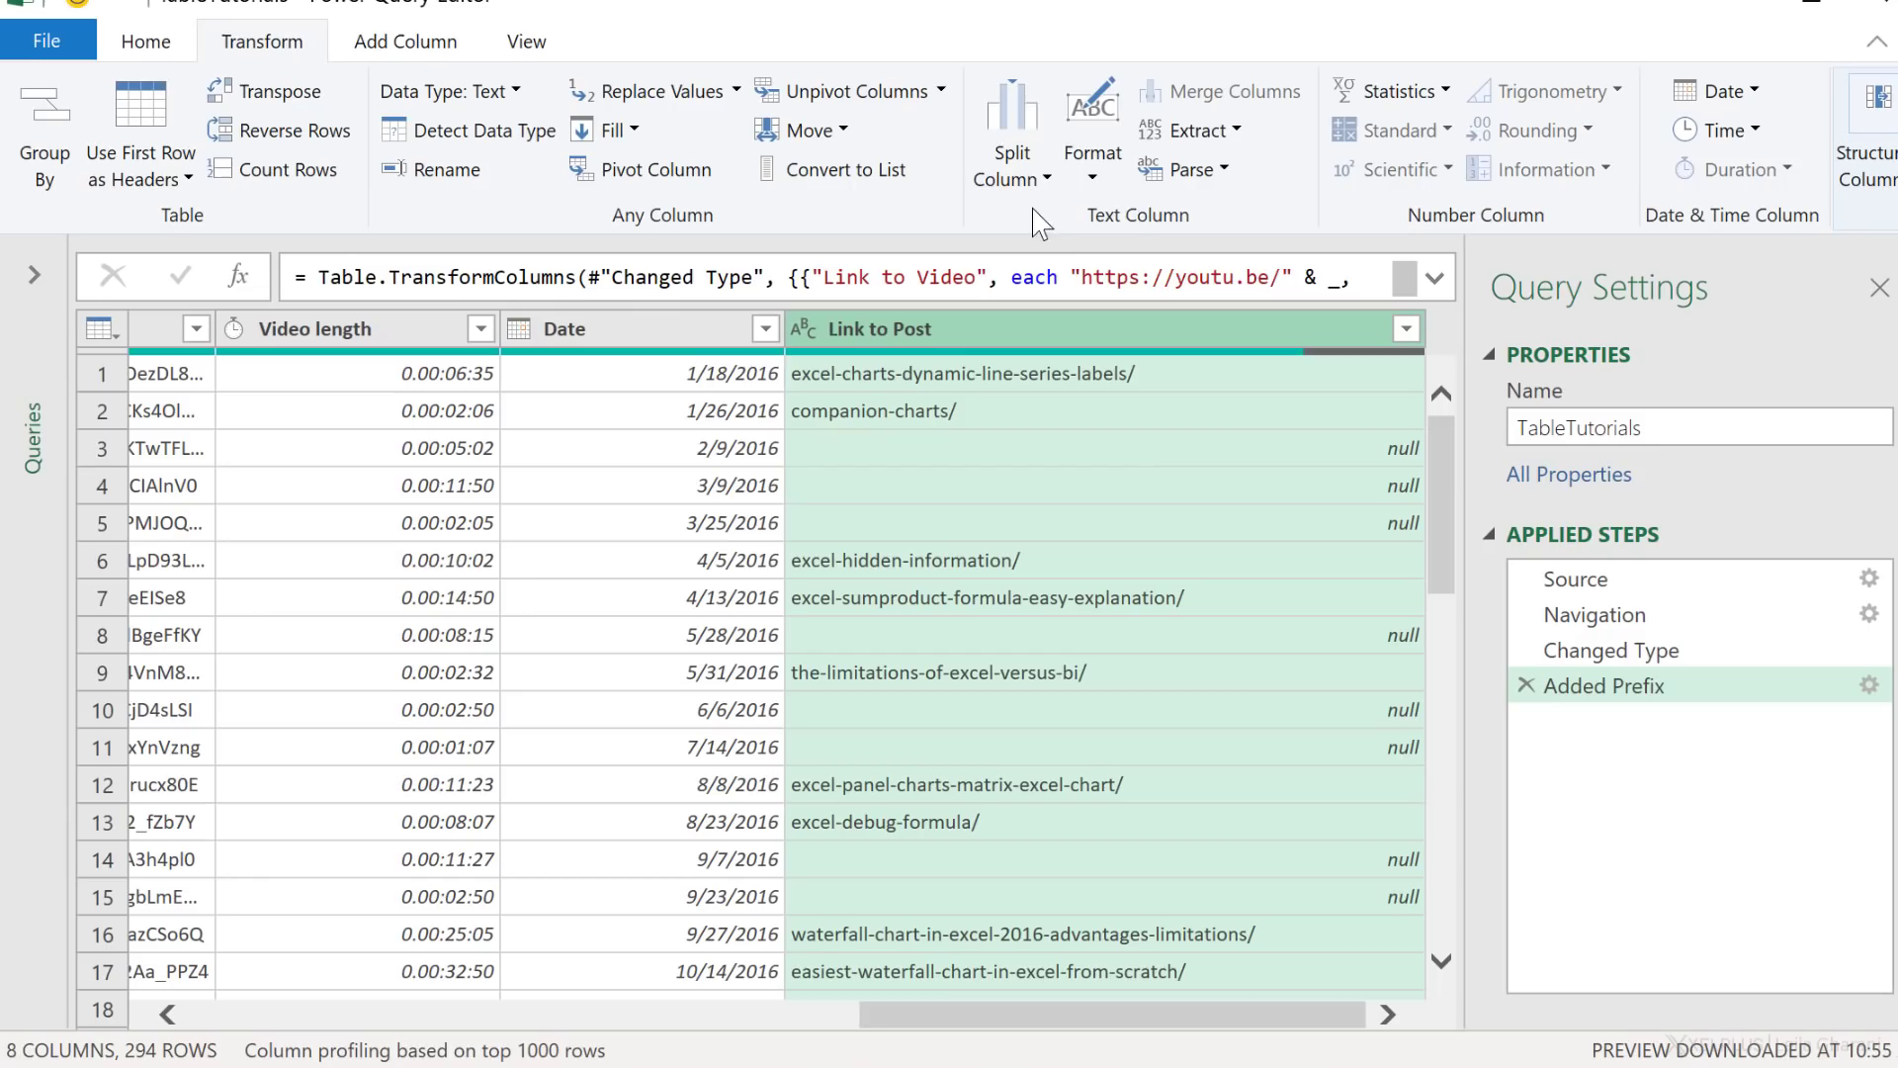
{"action": "left_click", "coordinate": [1092, 148]}
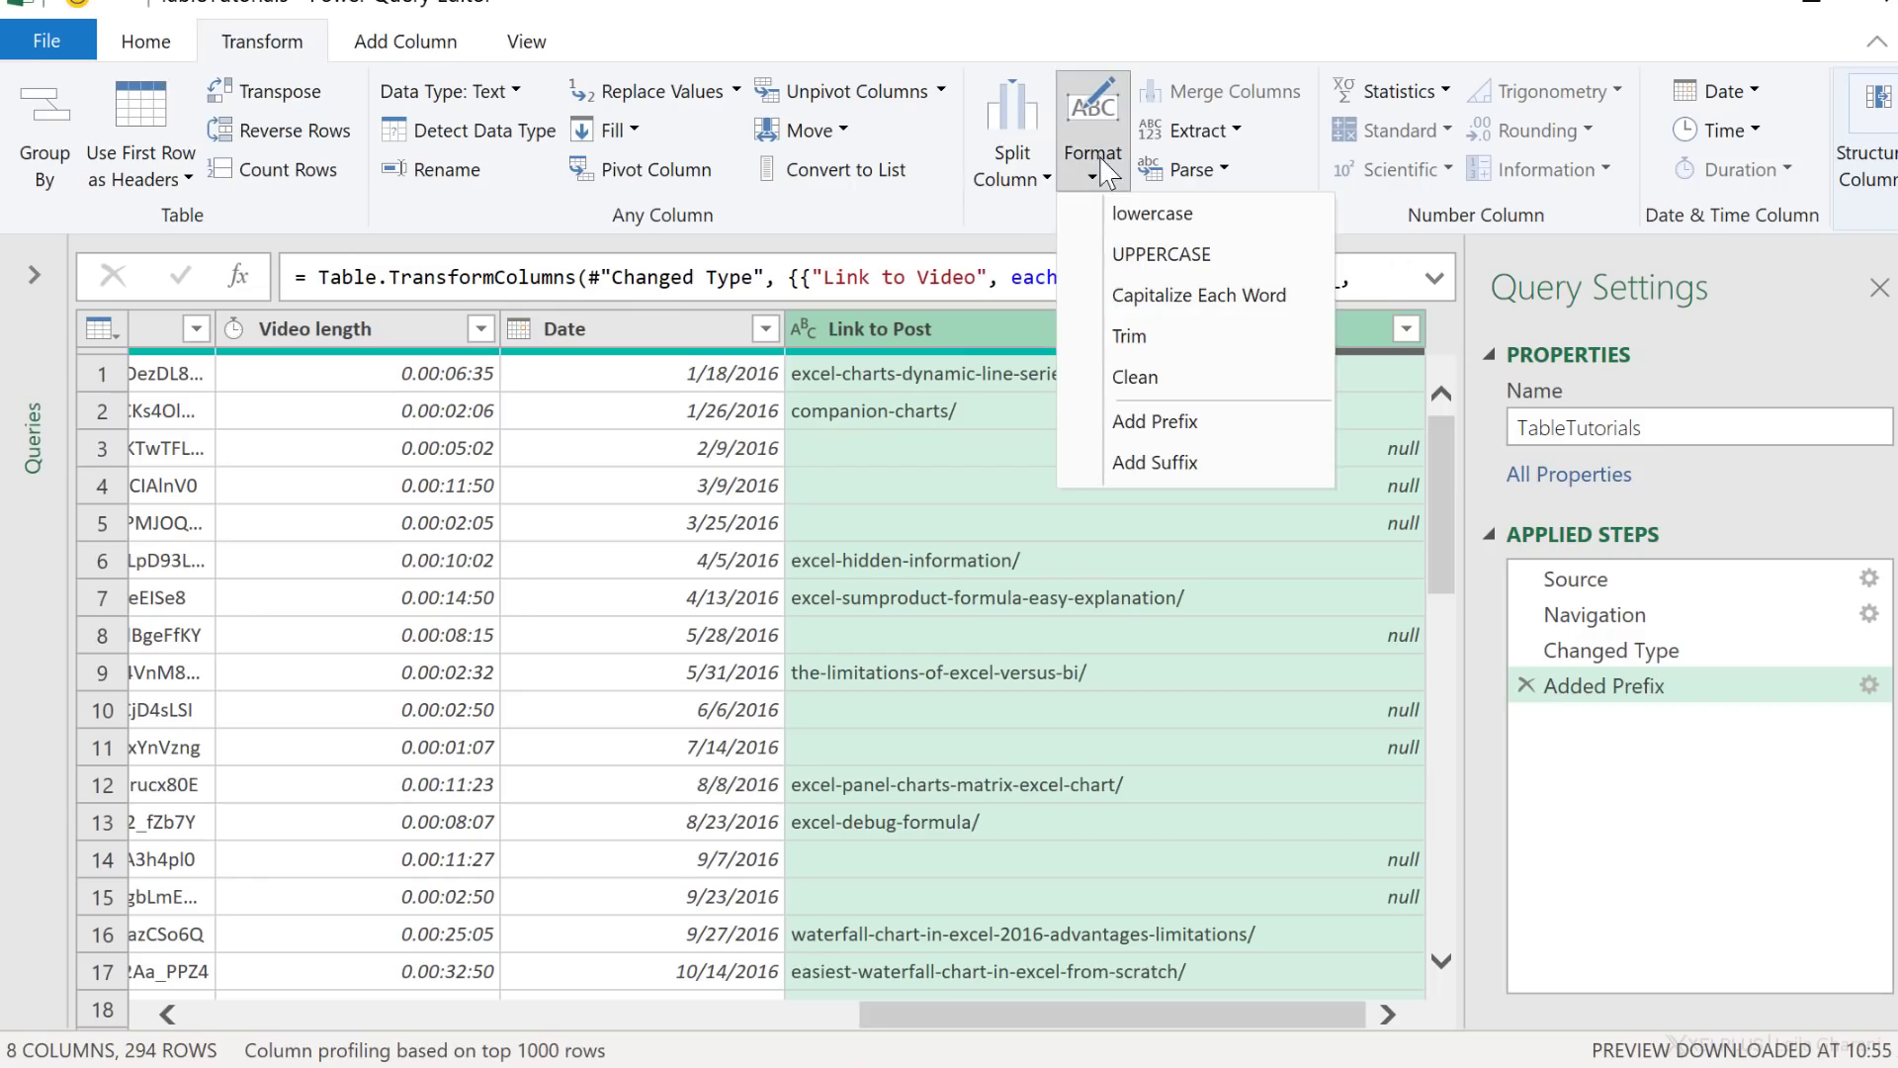
{"action": "left_click", "coordinate": [1122, 424]}
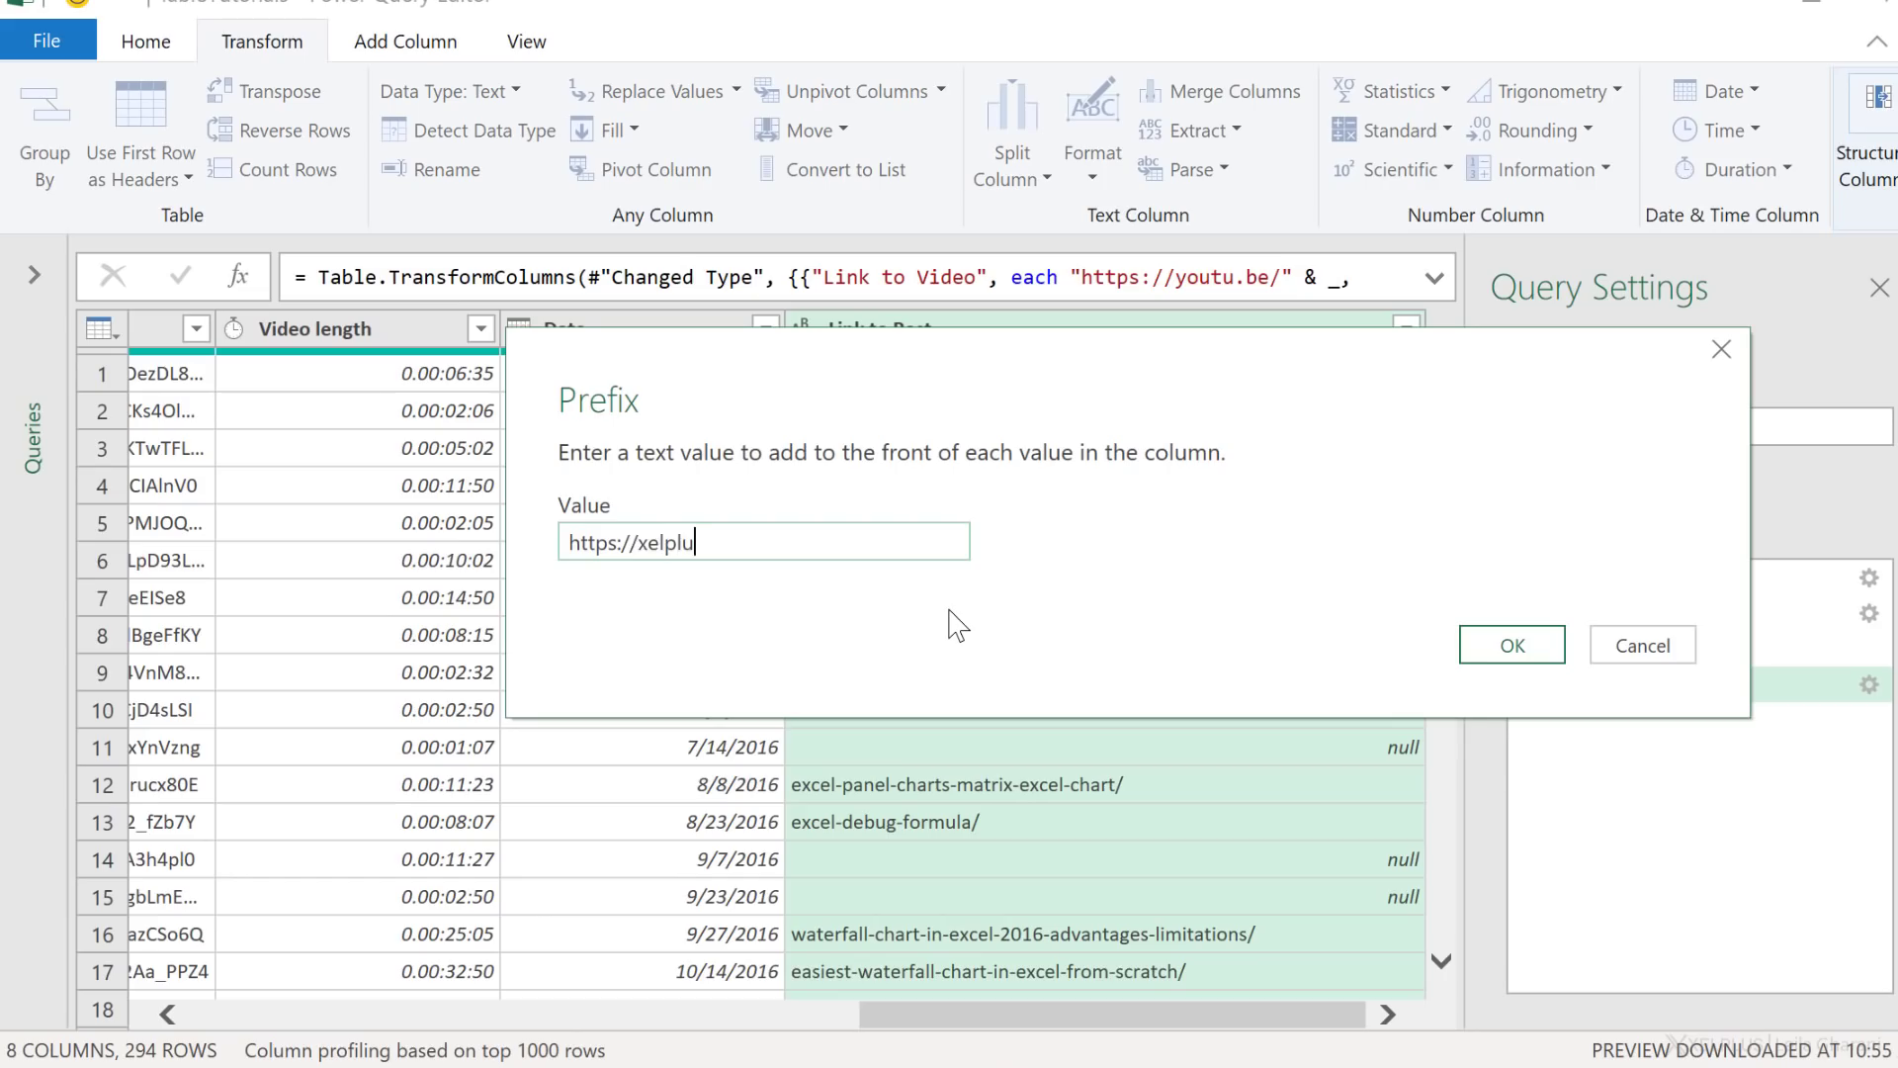
{"action": "type", "text": "https://xelplus.com/"}
{"action": "left_click", "coordinate": [1493, 644]}
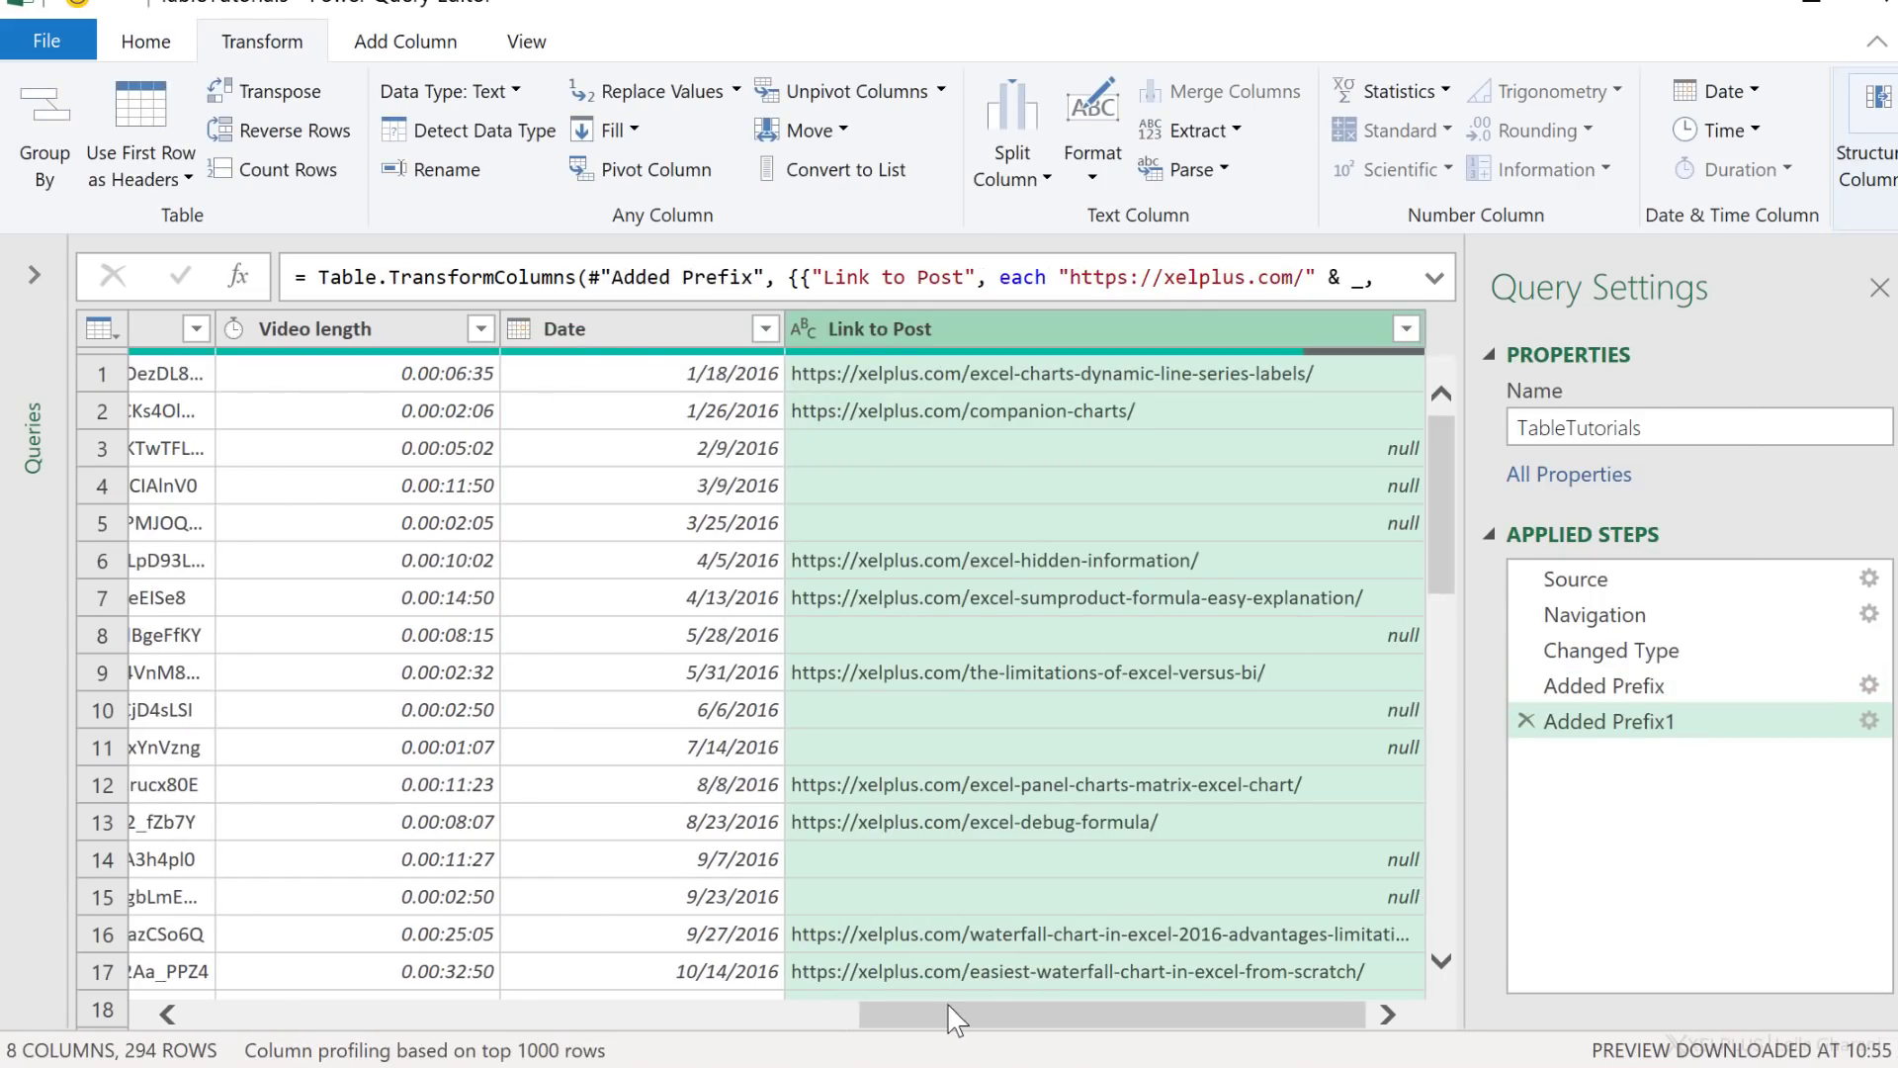
Step: Scroll the query preview across the columns and back to the # column
{"action": "left_click_drag", "start_coordinate": [954, 1018], "coordinate": [244, 888]}
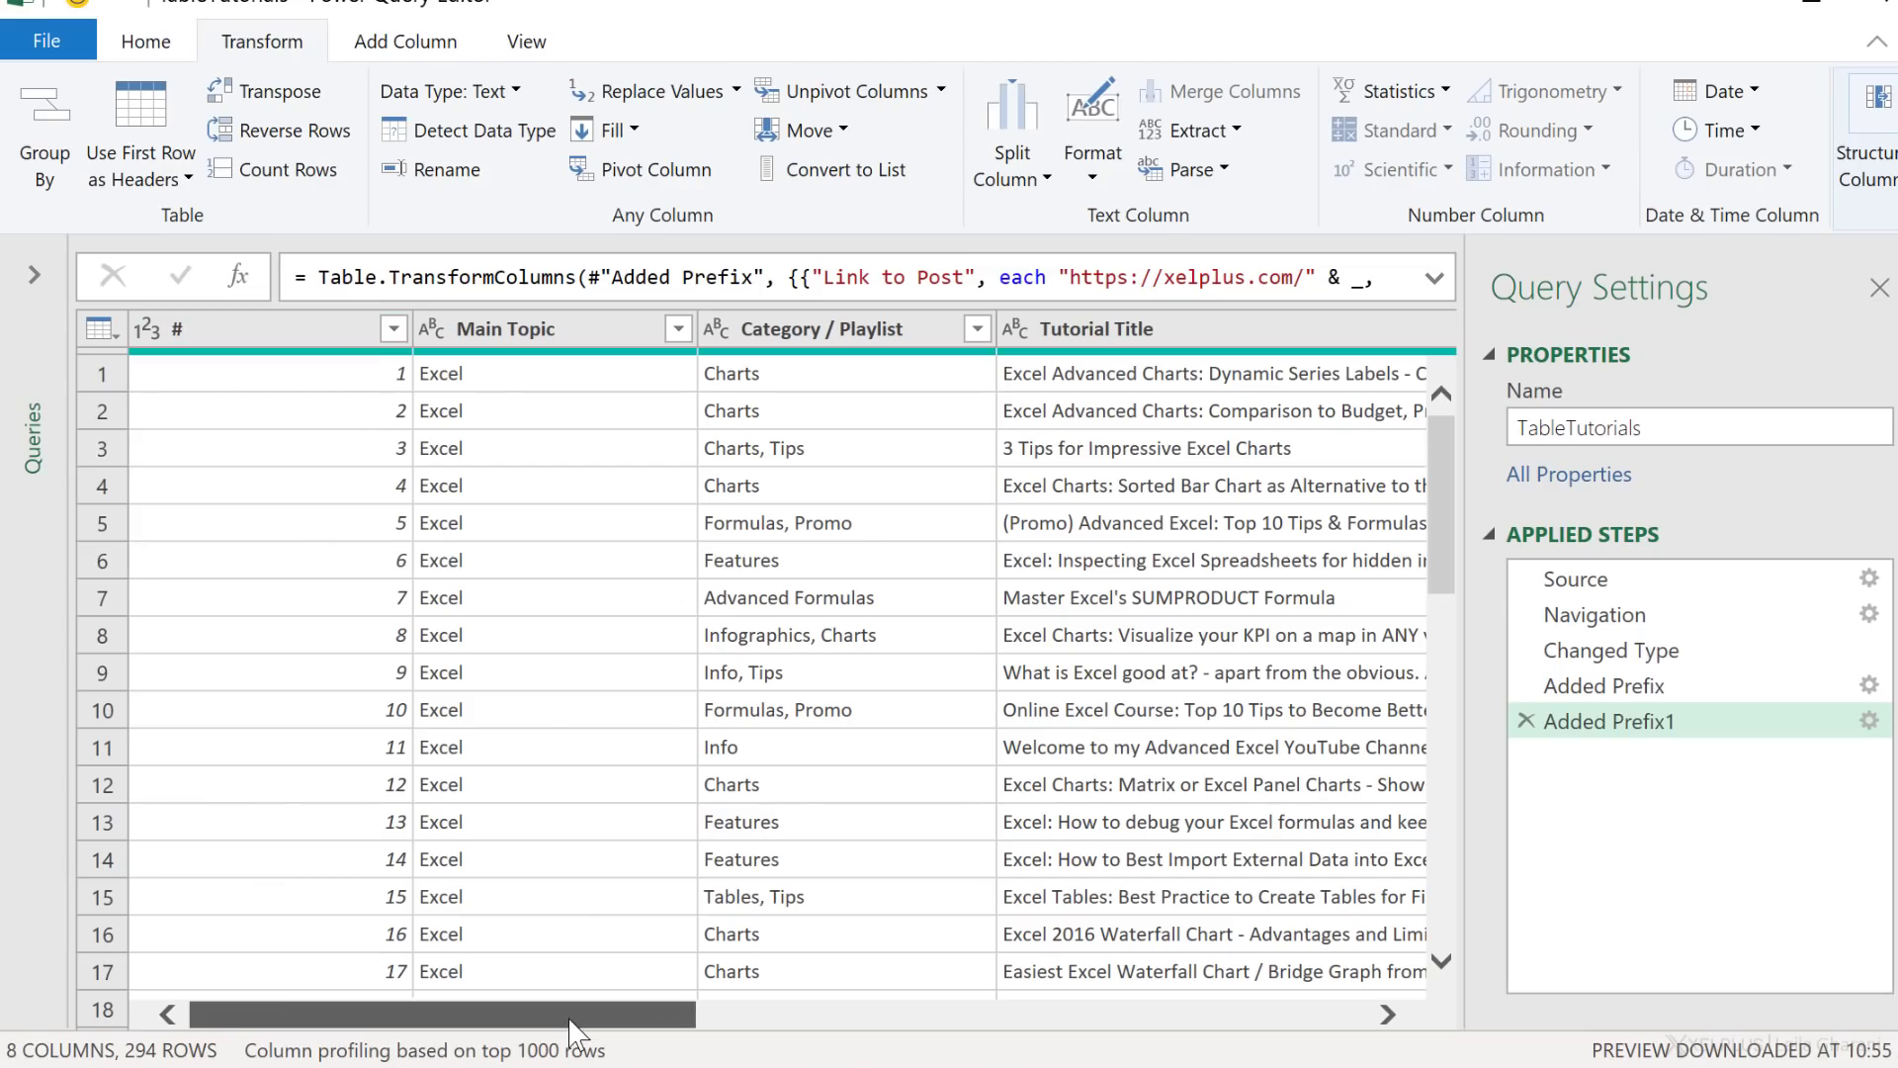
{"action": "left_click_drag", "start_coordinate": [572, 1033], "coordinate": [1086, 1031]}
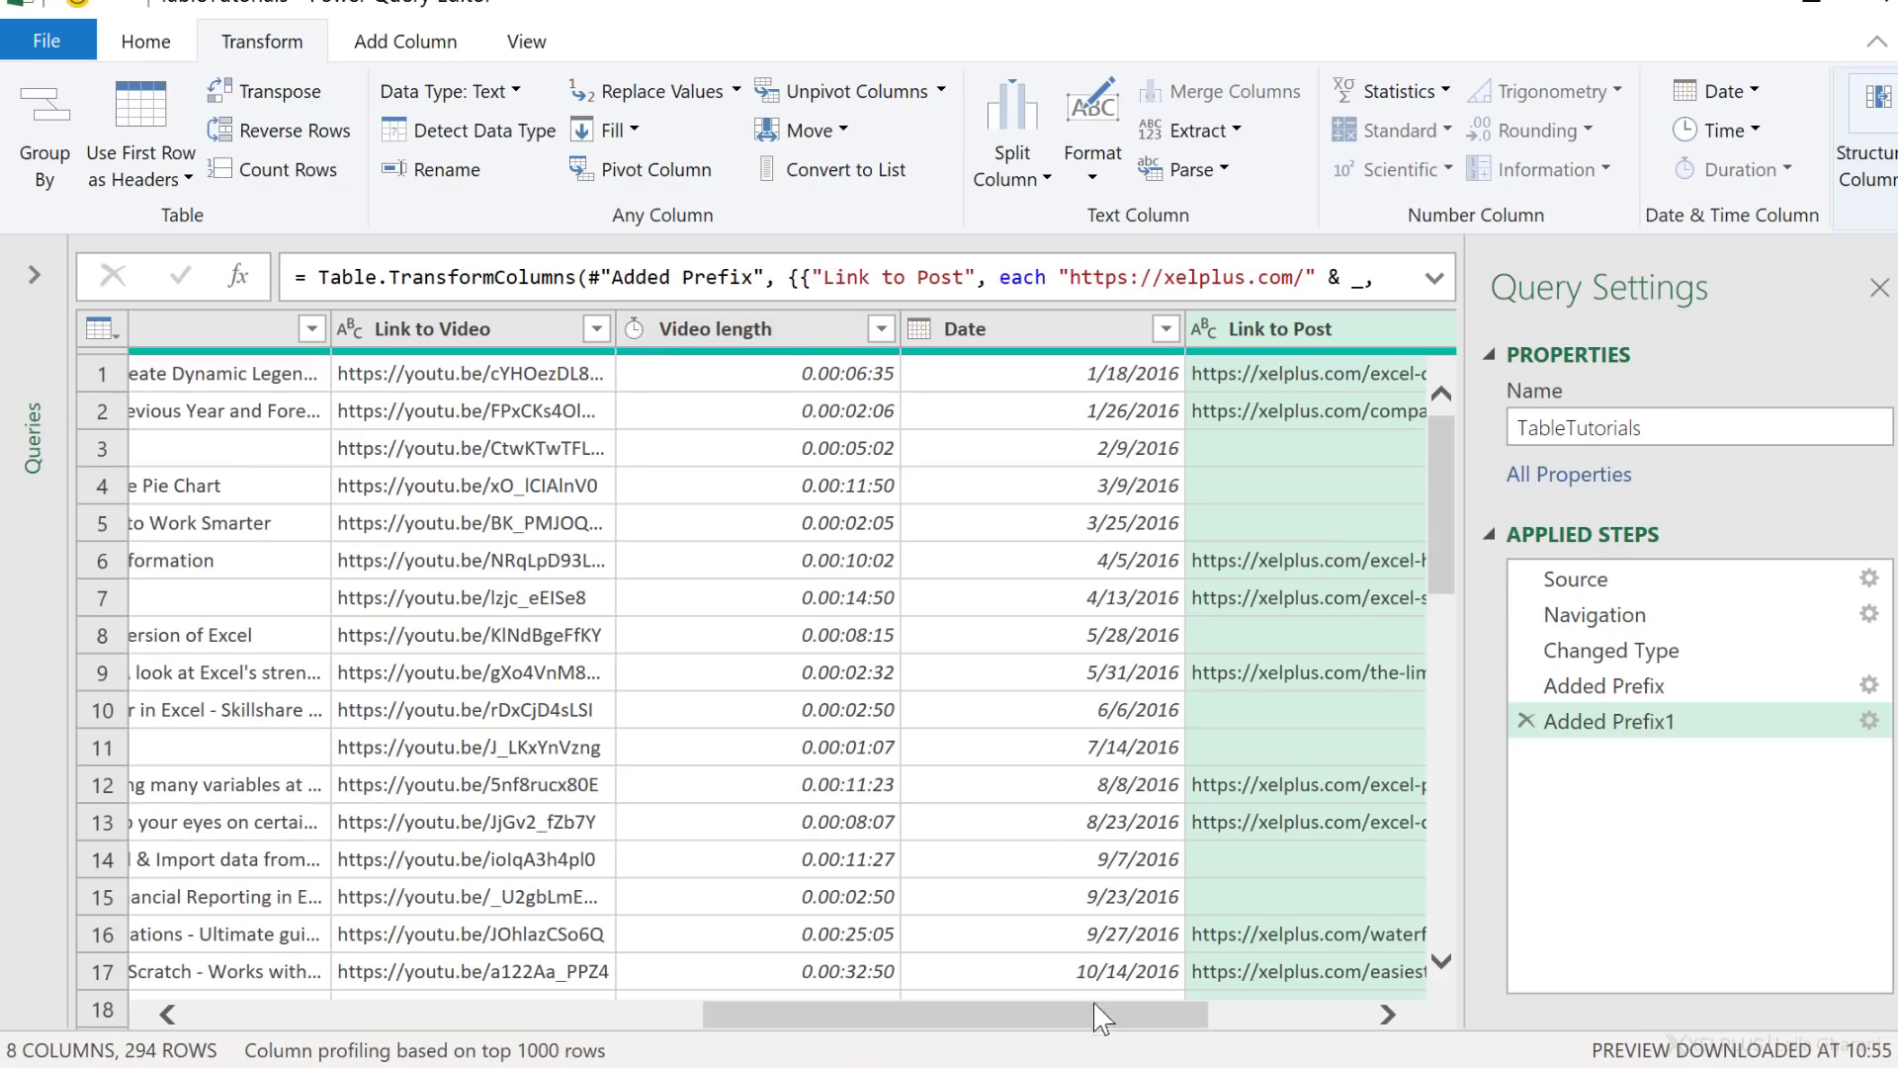
{"action": "left_click_drag", "start_coordinate": [1101, 1013], "coordinate": [679, 886]}
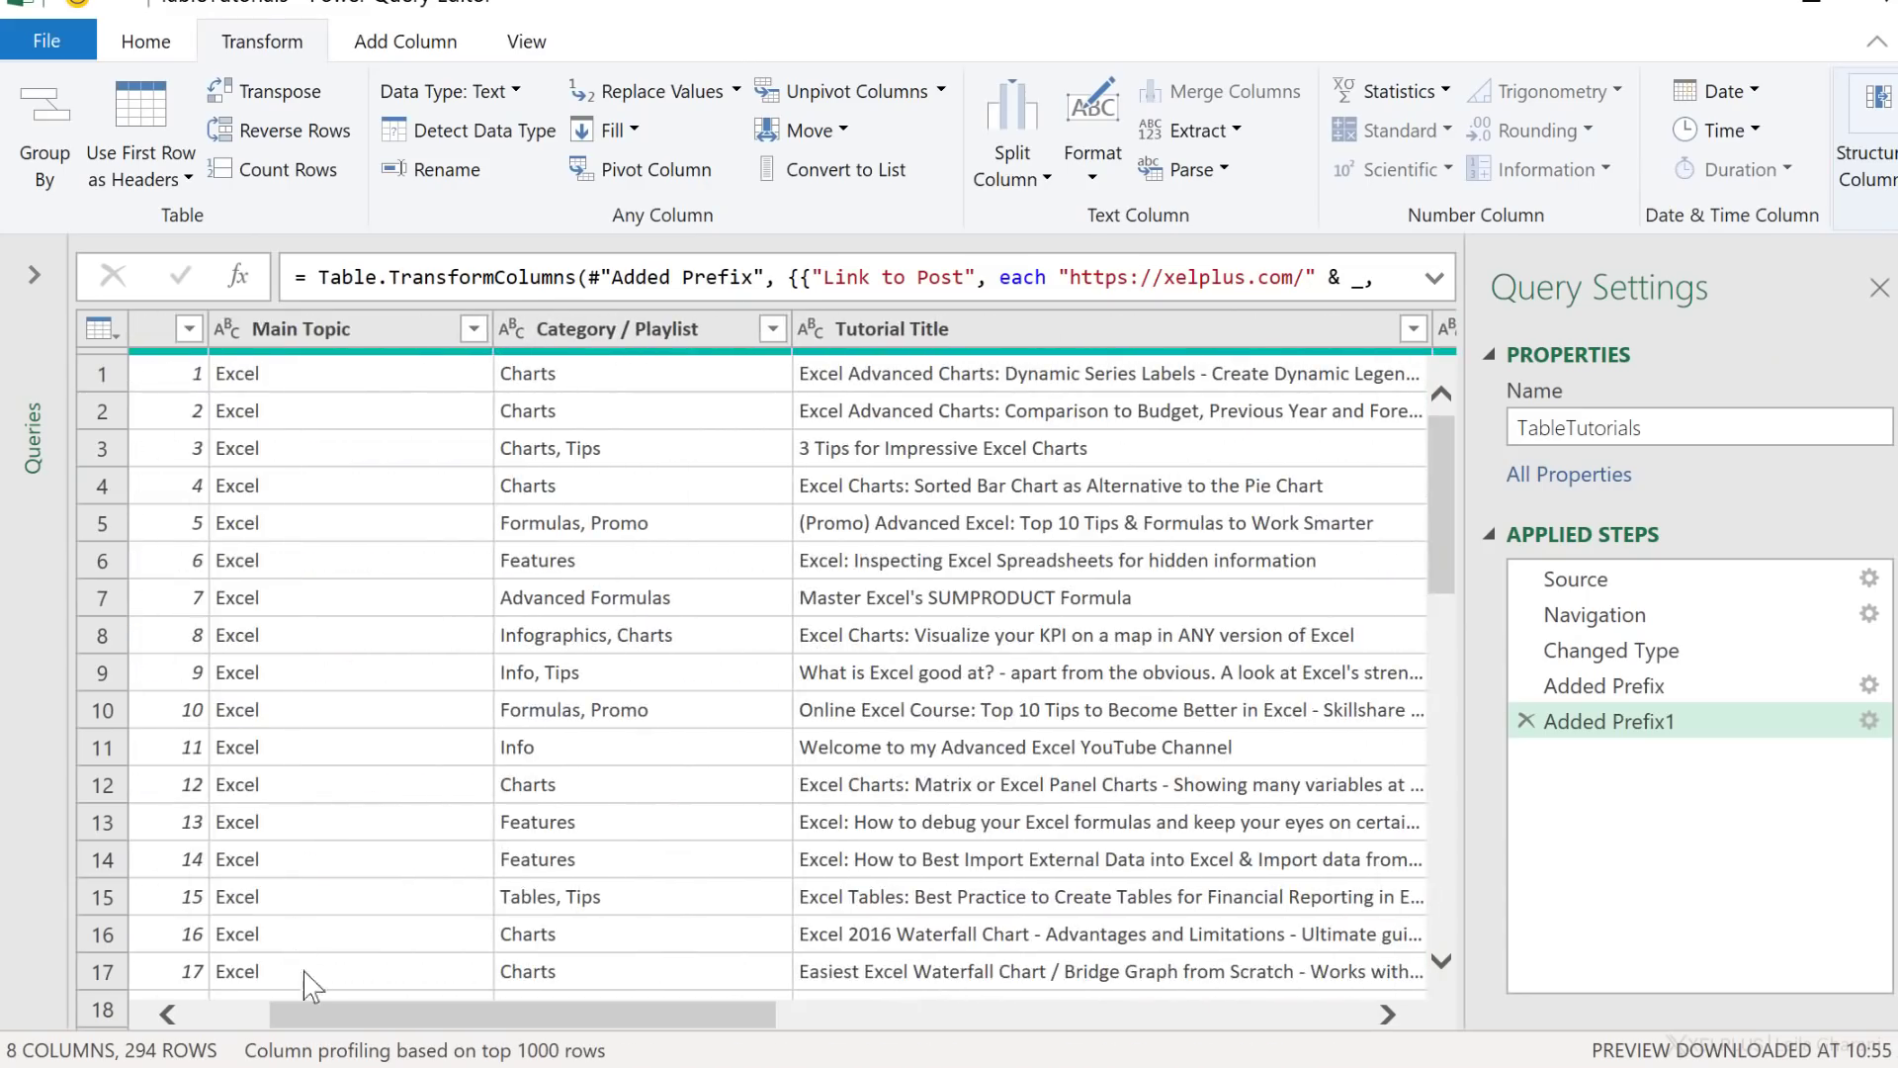
{"action": "left_click_drag", "start_coordinate": [323, 1041], "coordinate": [243, 1038]}
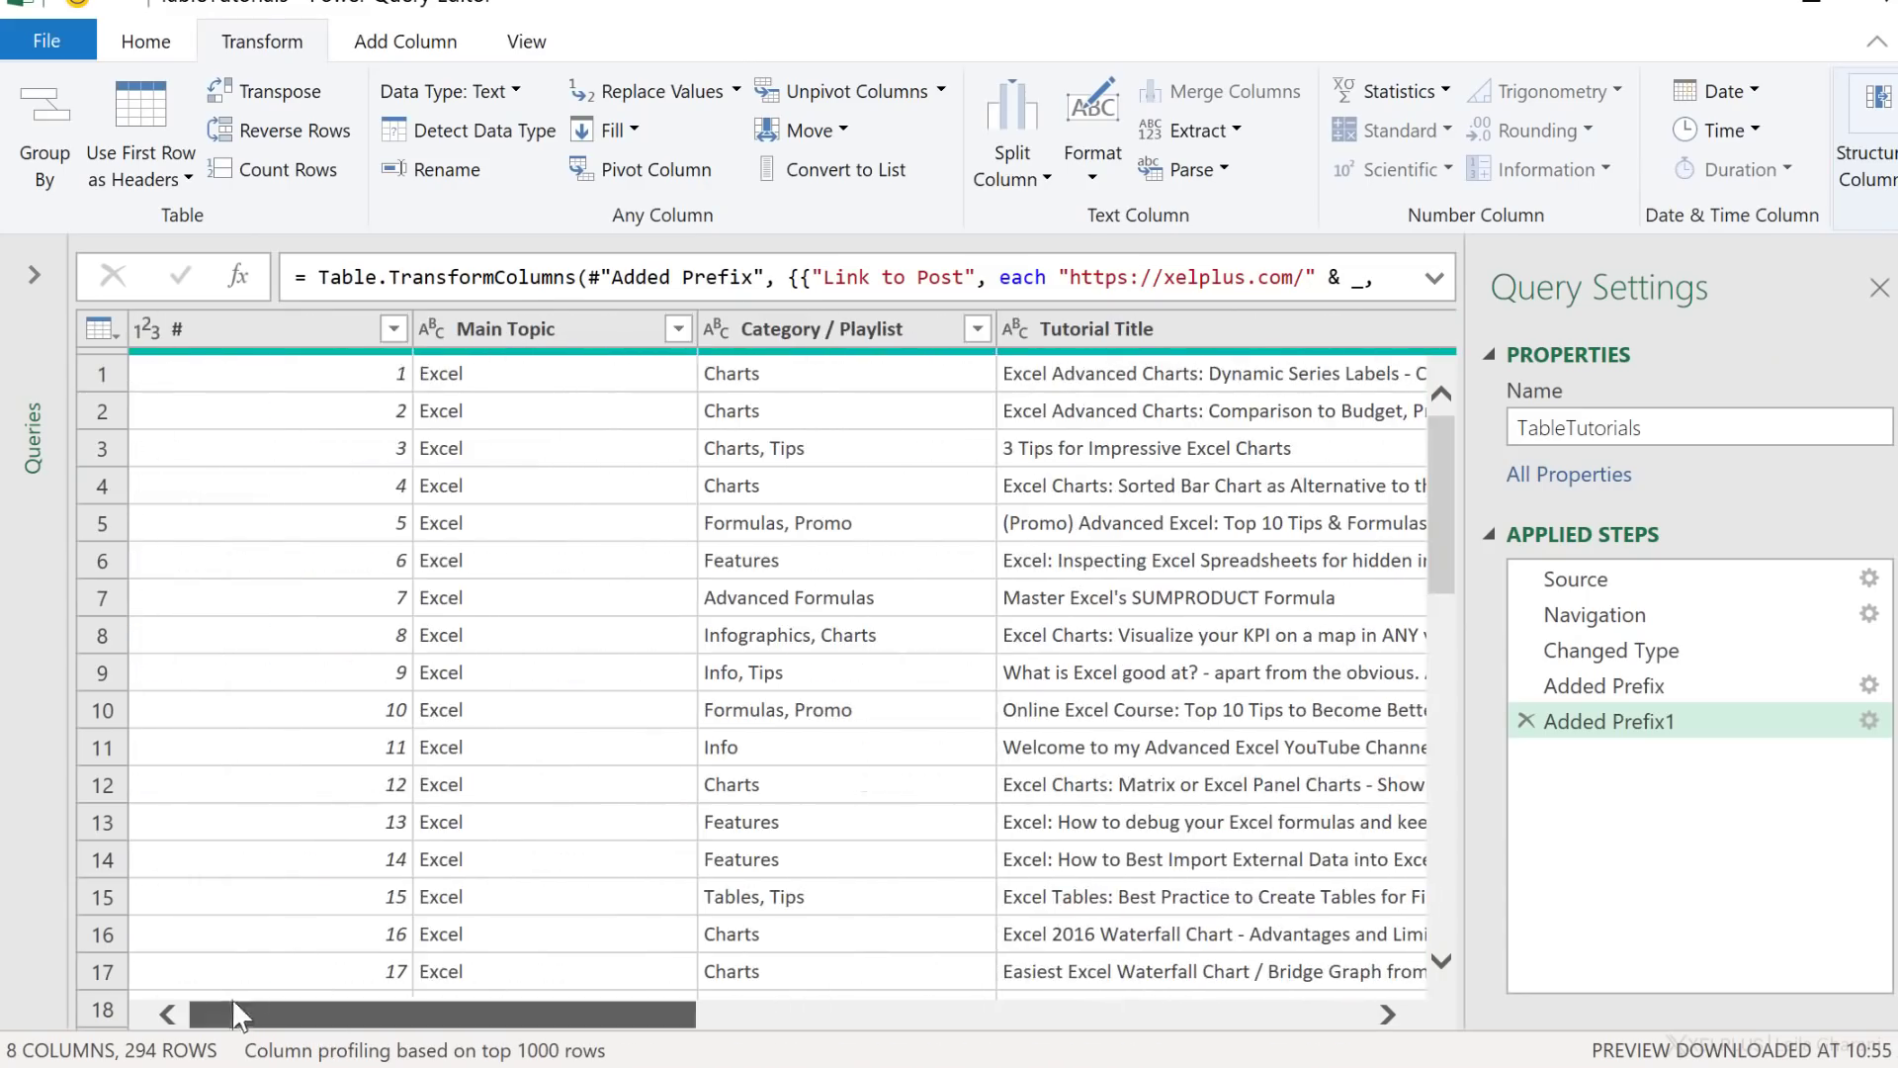
Step: Sort the # column descending and Close & Load the query into Excel
{"action": "left_click", "coordinate": [367, 372]}
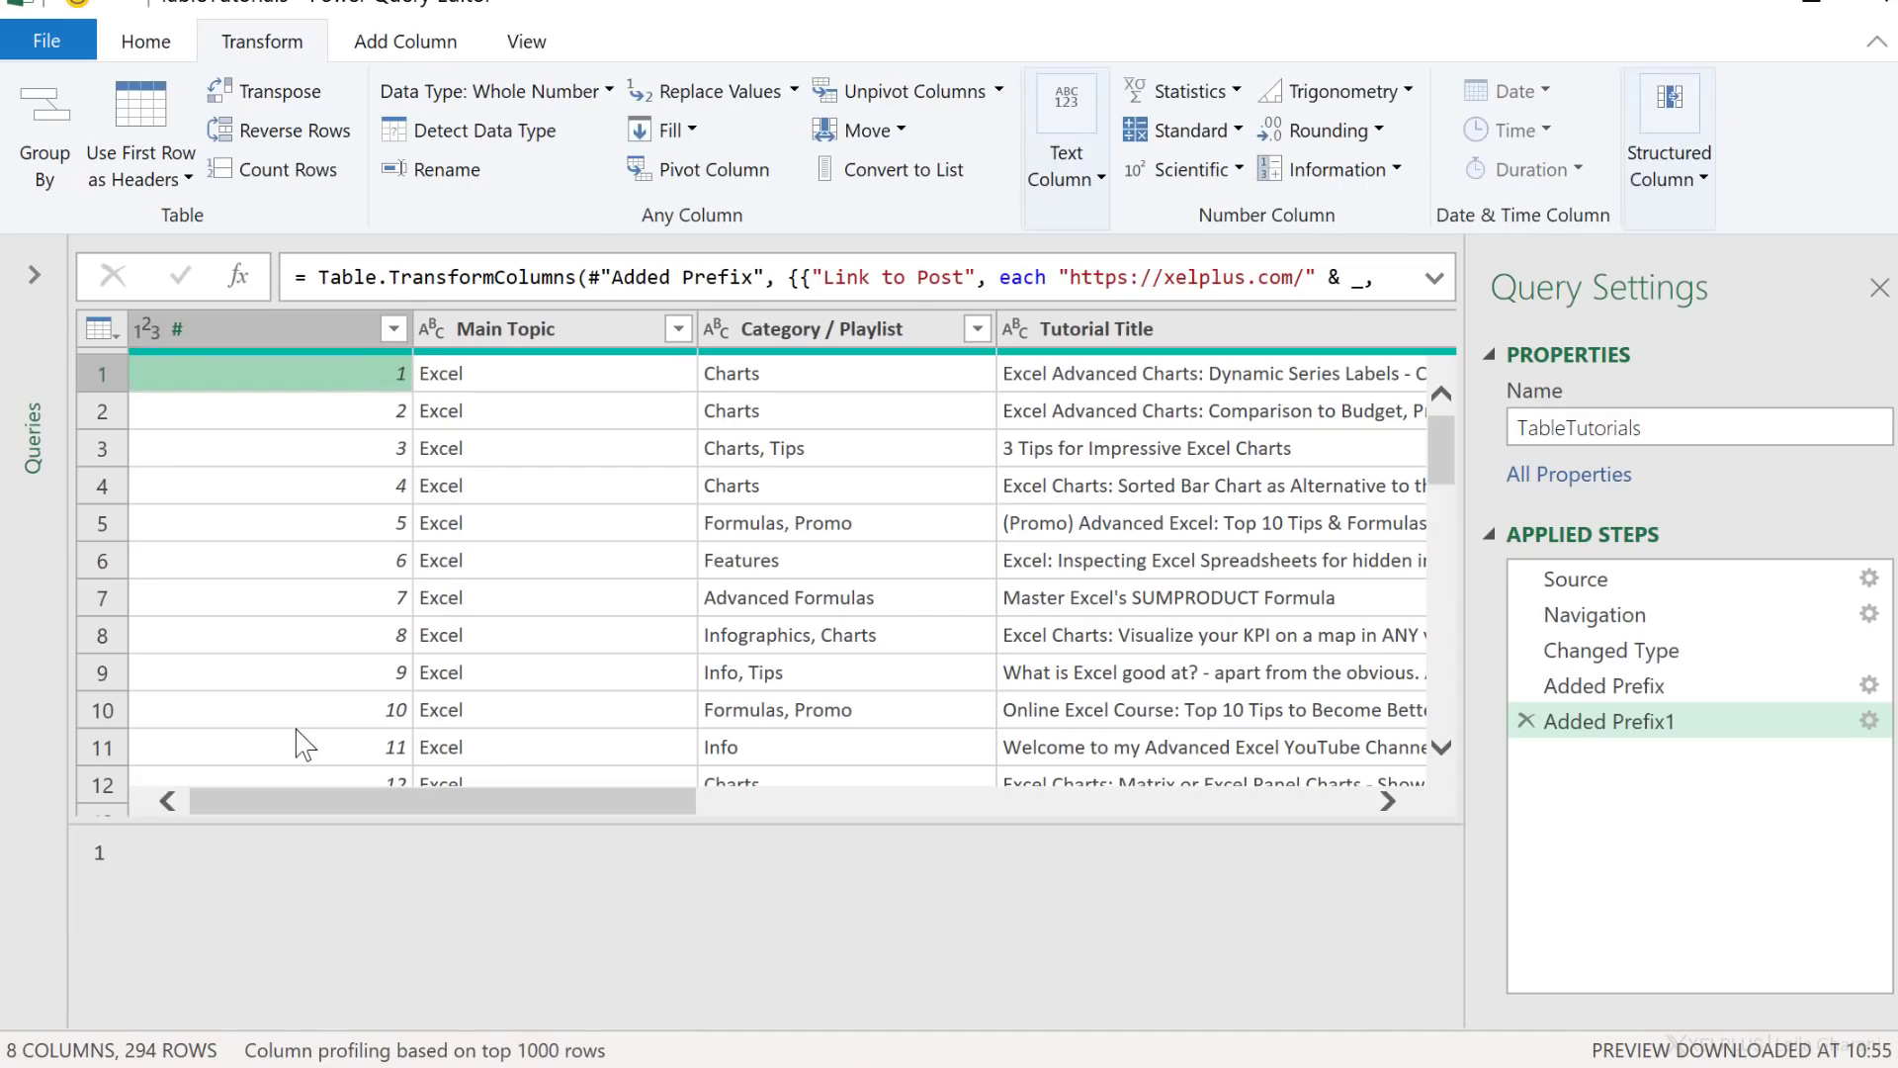
{"action": "left_click", "coordinate": [394, 328]}
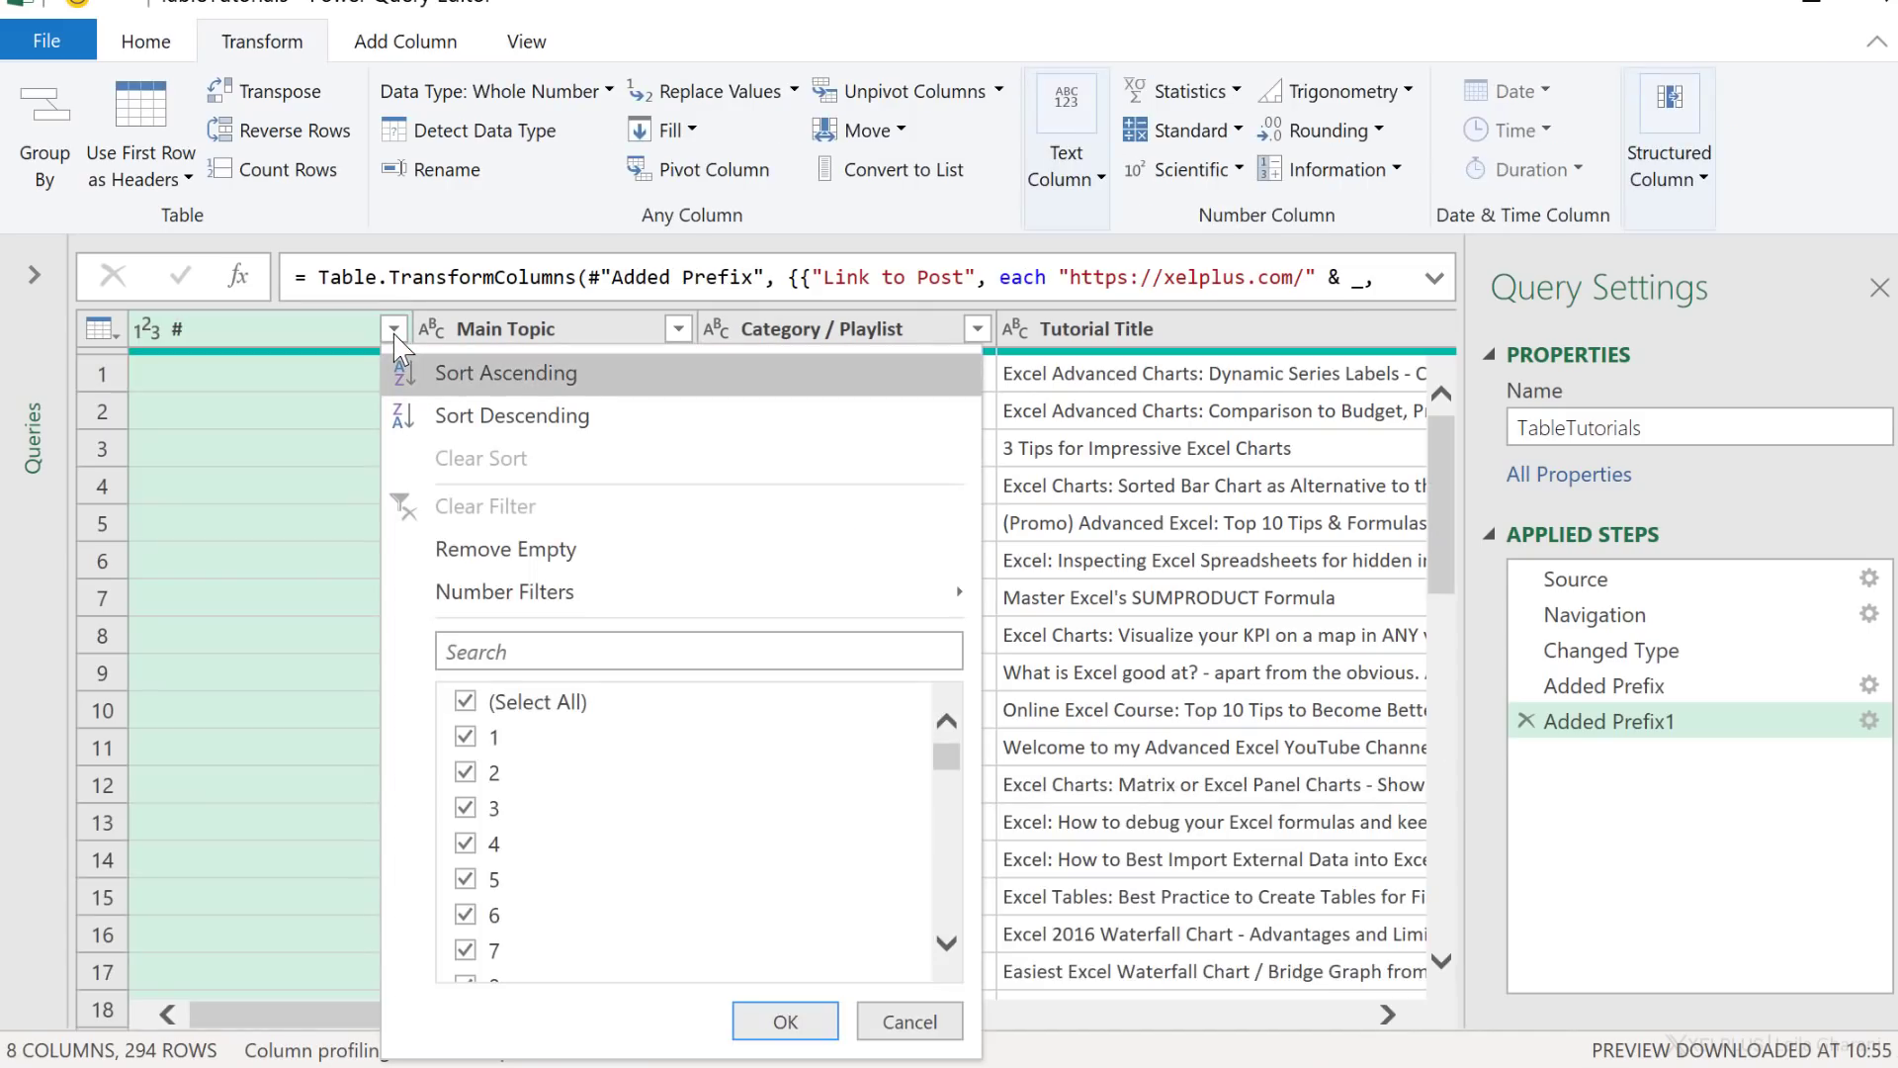
{"action": "left_click", "coordinate": [393, 416]}
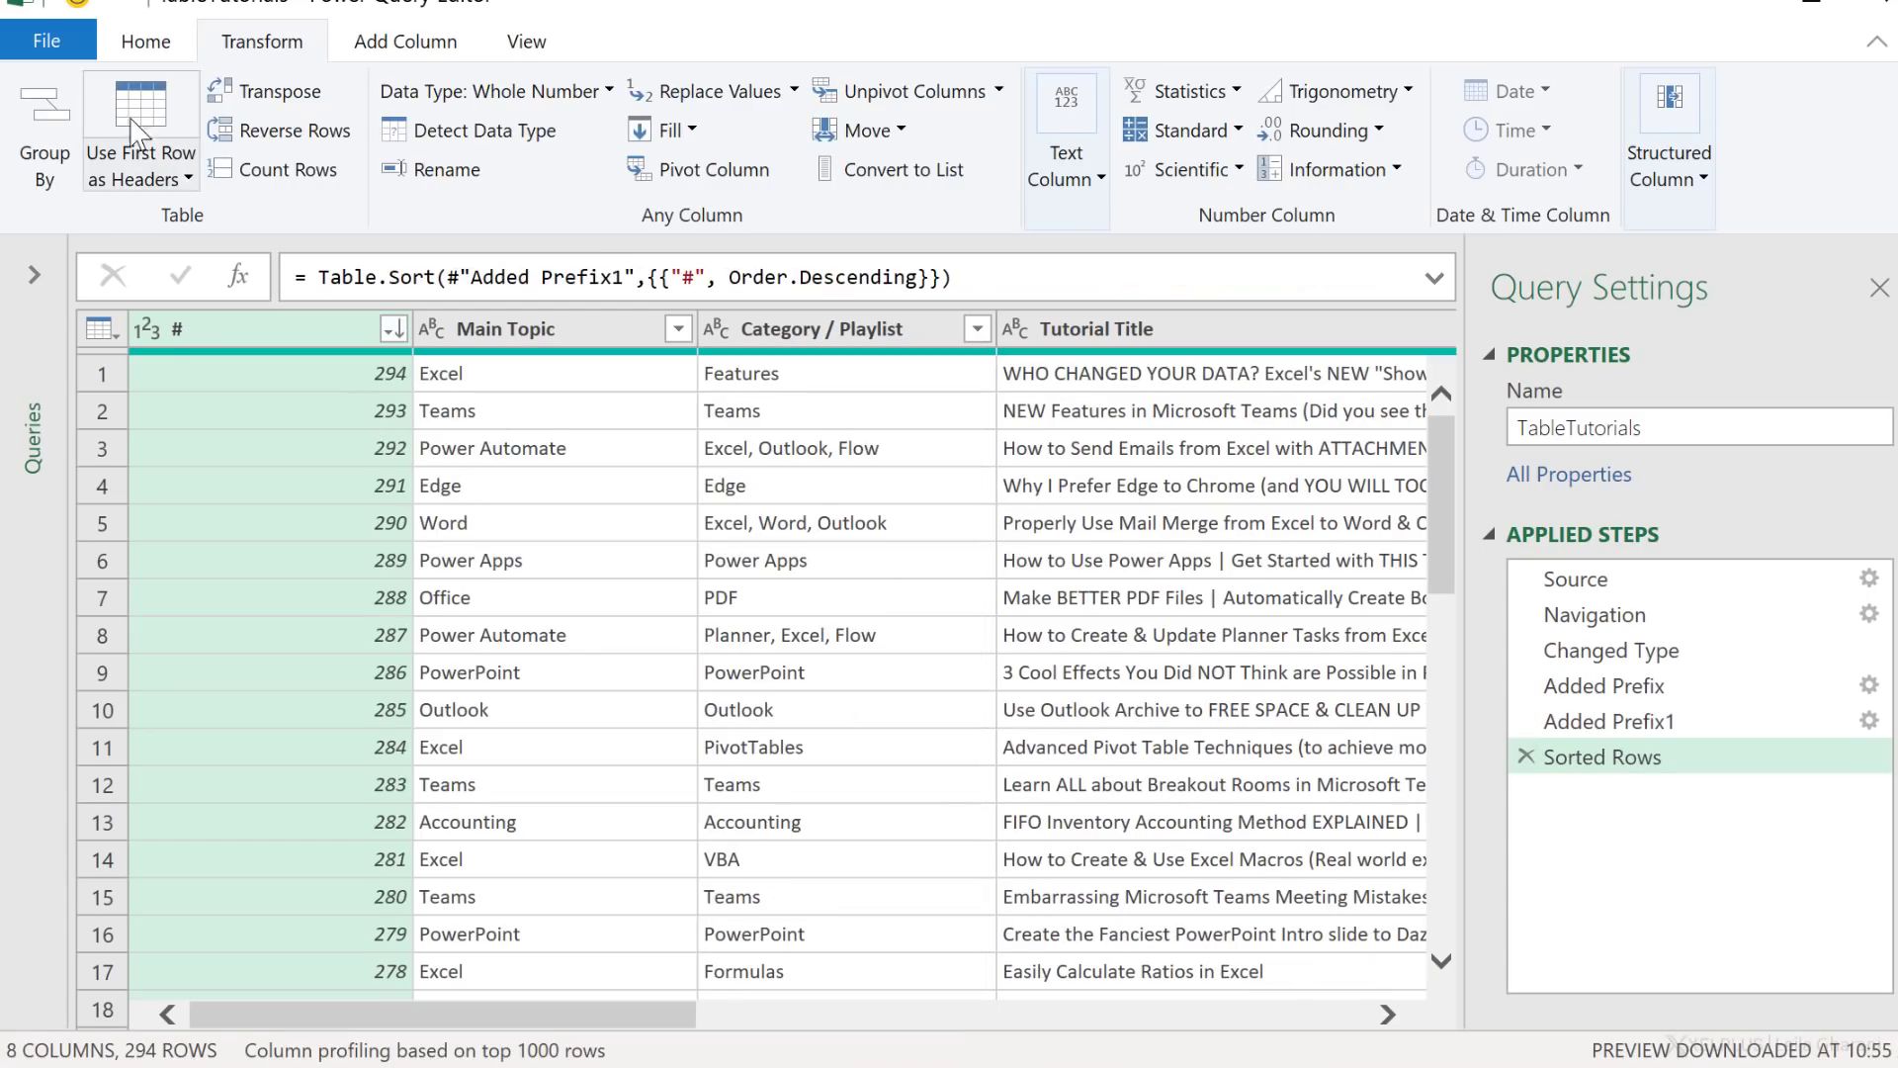
{"action": "left_click", "coordinate": [143, 43]}
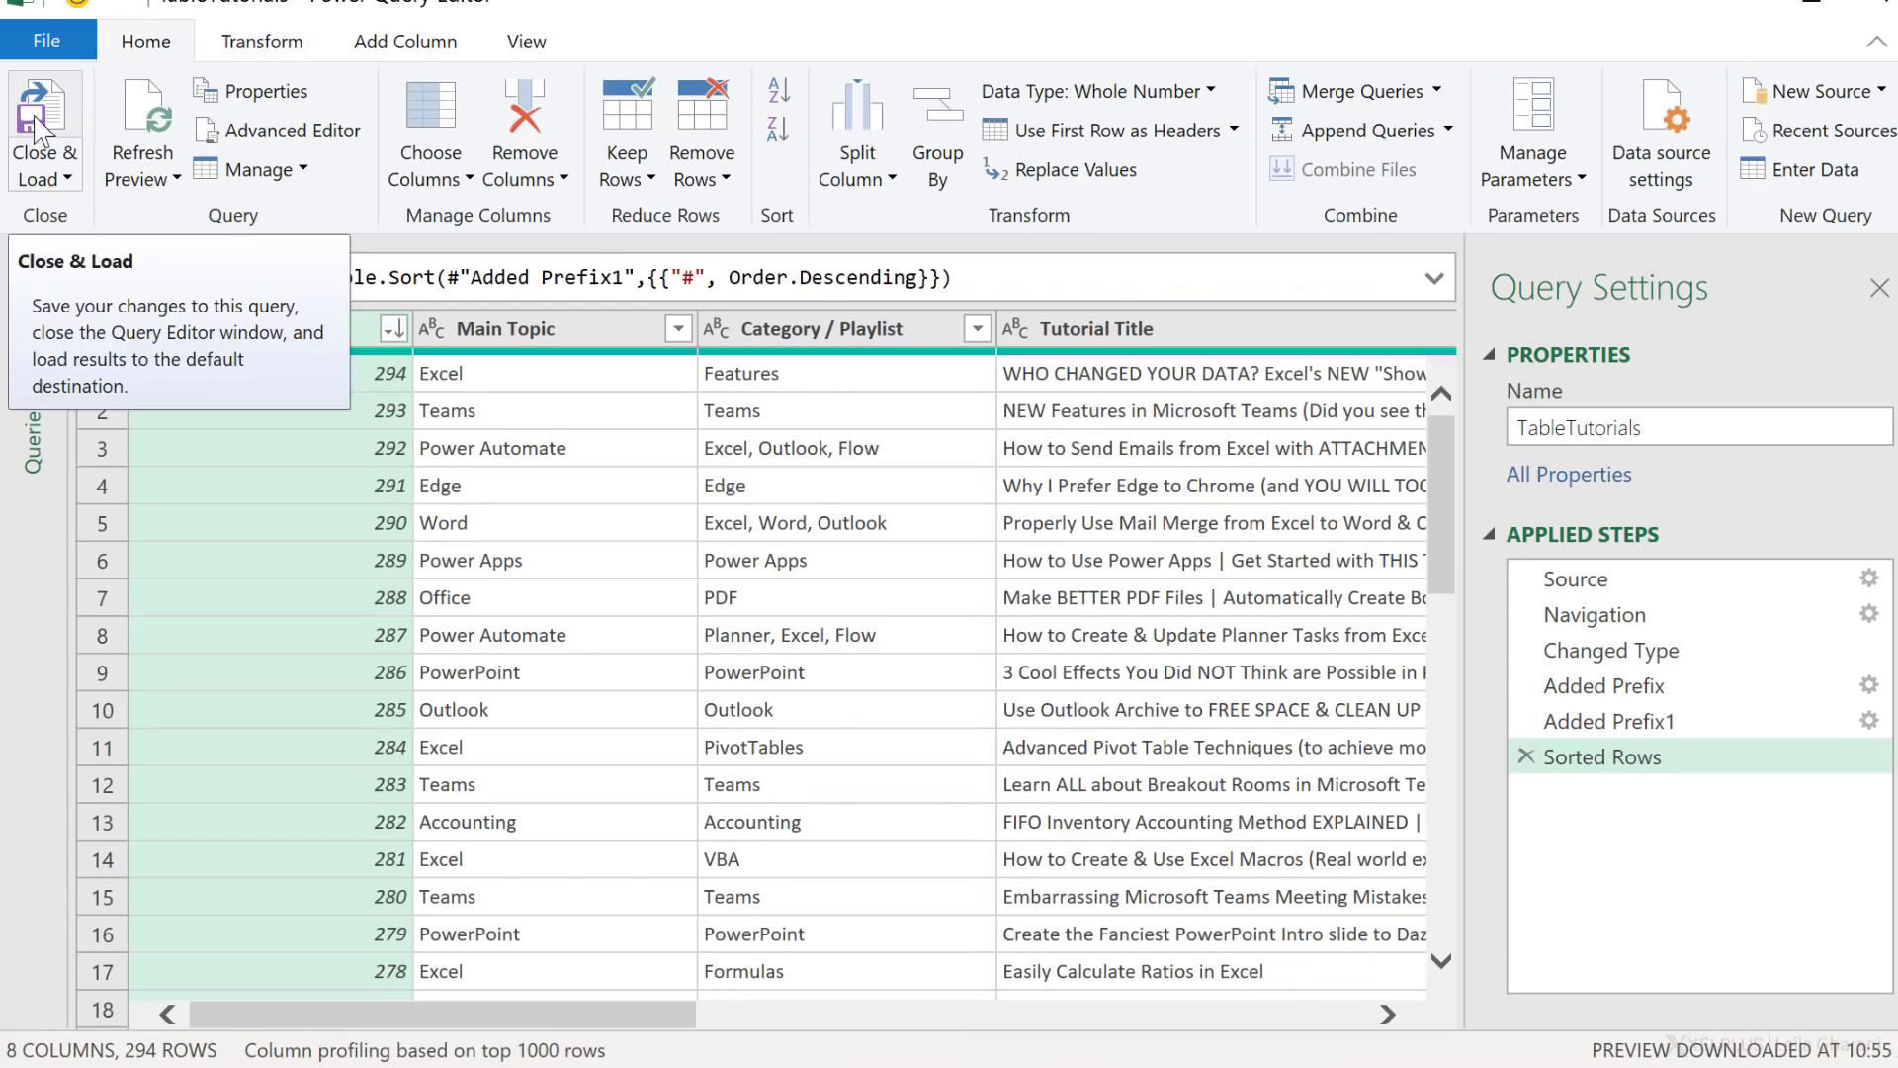
{"action": "left_click", "coordinate": [39, 127]}
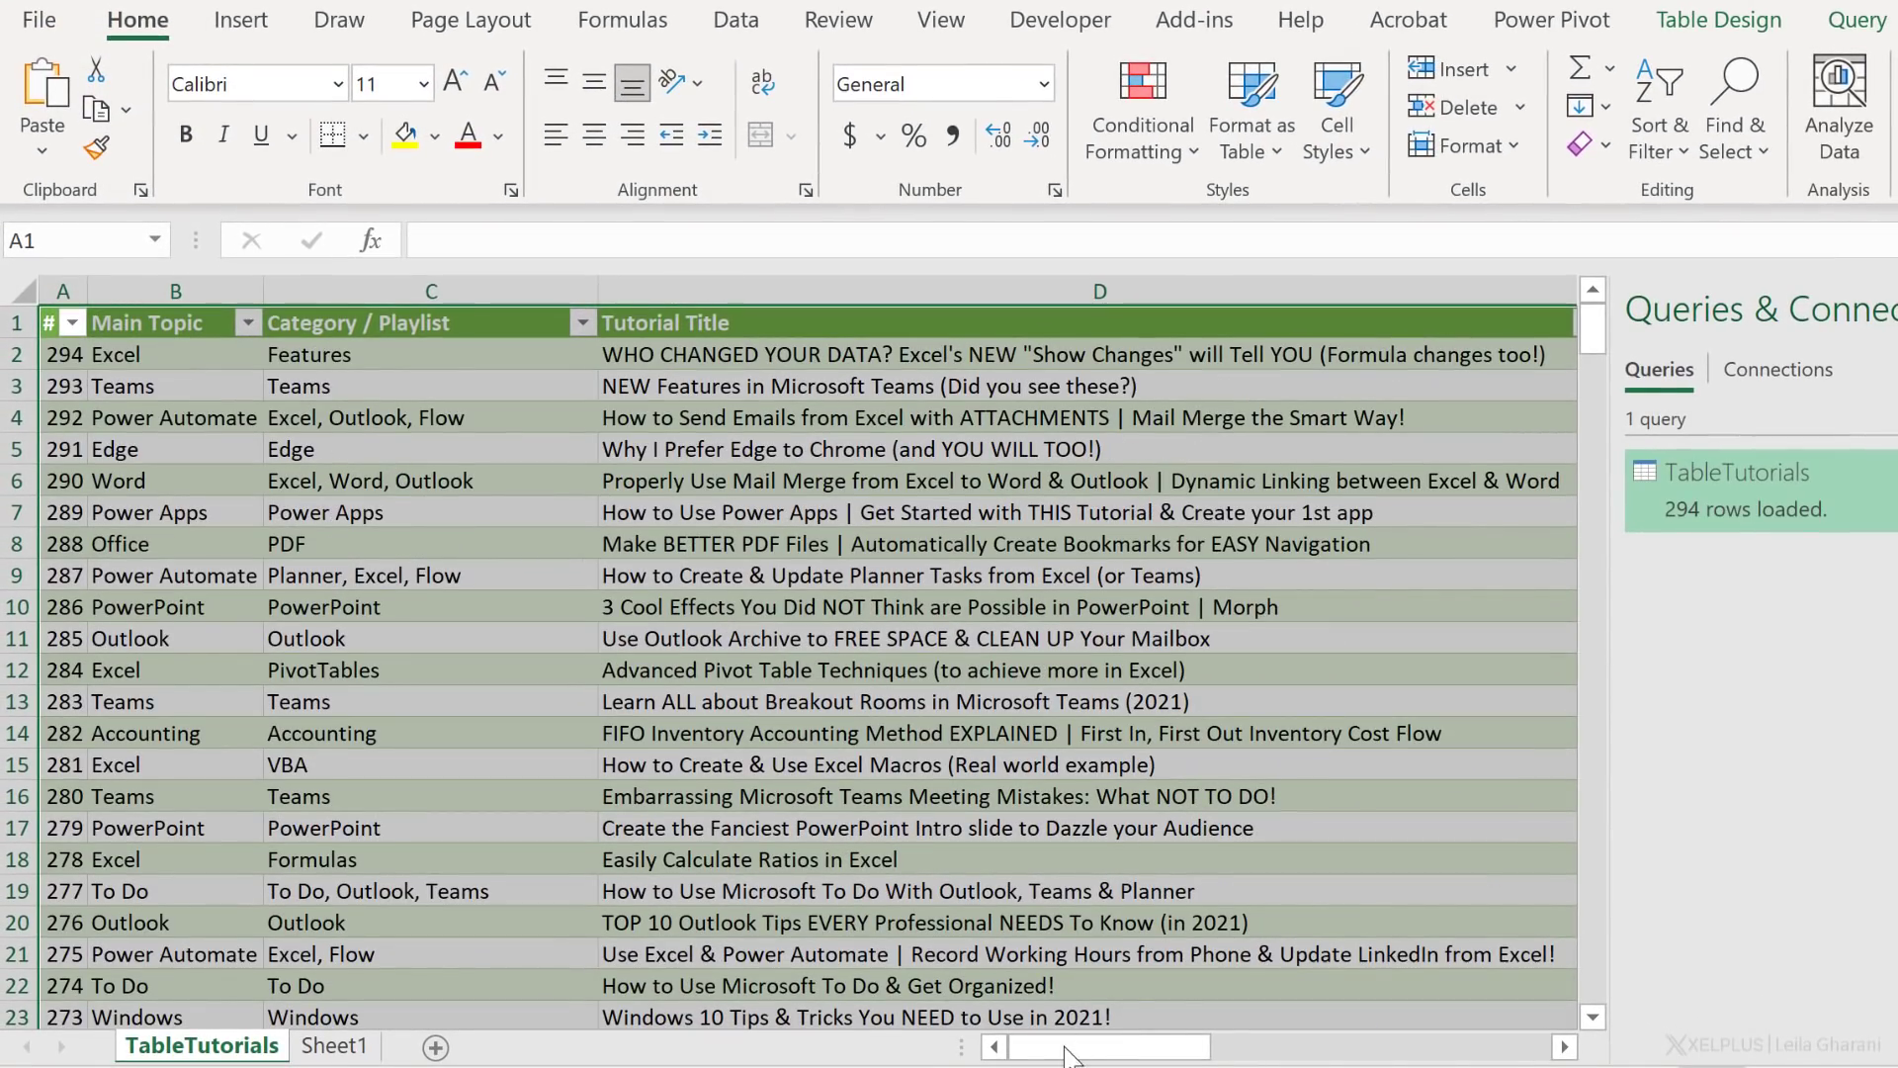
Step: Re-enter the first Link to Video URL in E2 so it becomes a clickable hyperlink
{"action": "left_click_drag", "start_coordinate": [1073, 1056], "coordinate": [1357, 1052]}
{"action": "left_click", "coordinate": [280, 354]}
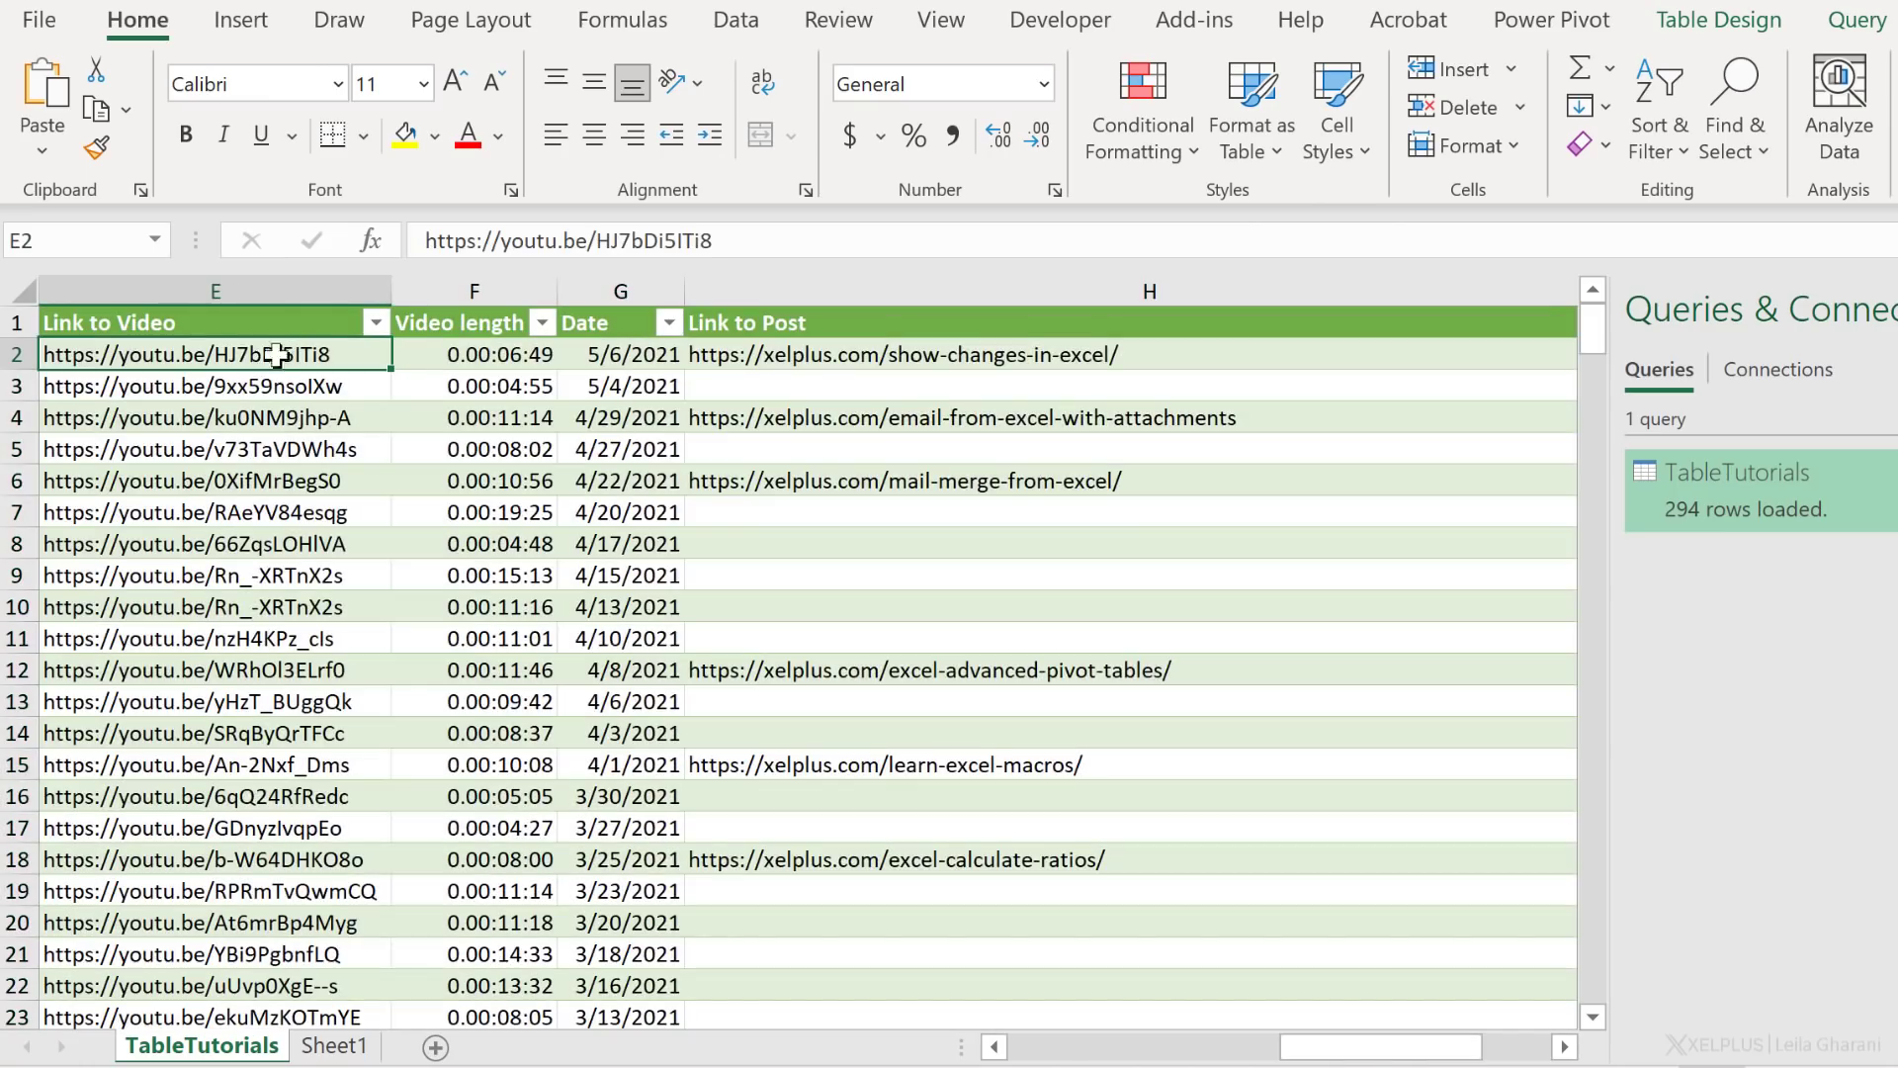
{"action": "left_click", "coordinate": [779, 242]}
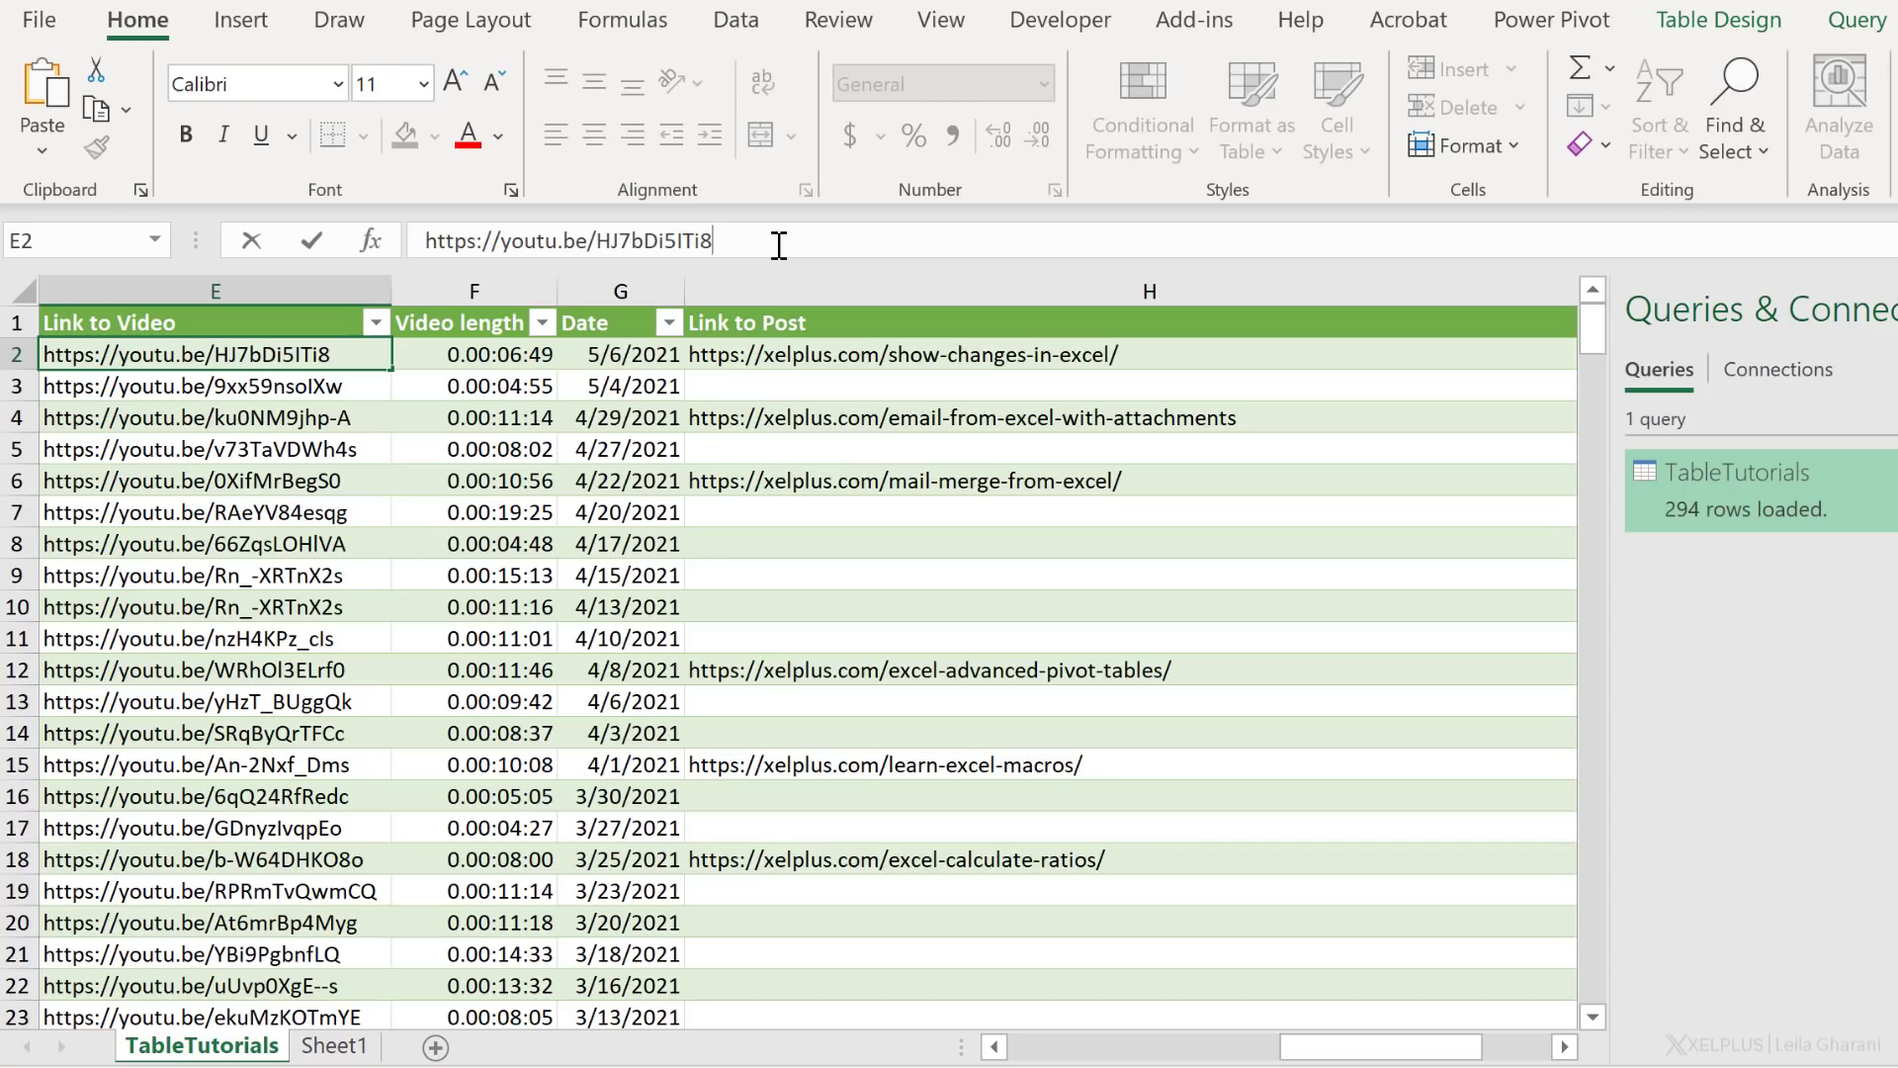
{"action": "key", "text": "Return"}
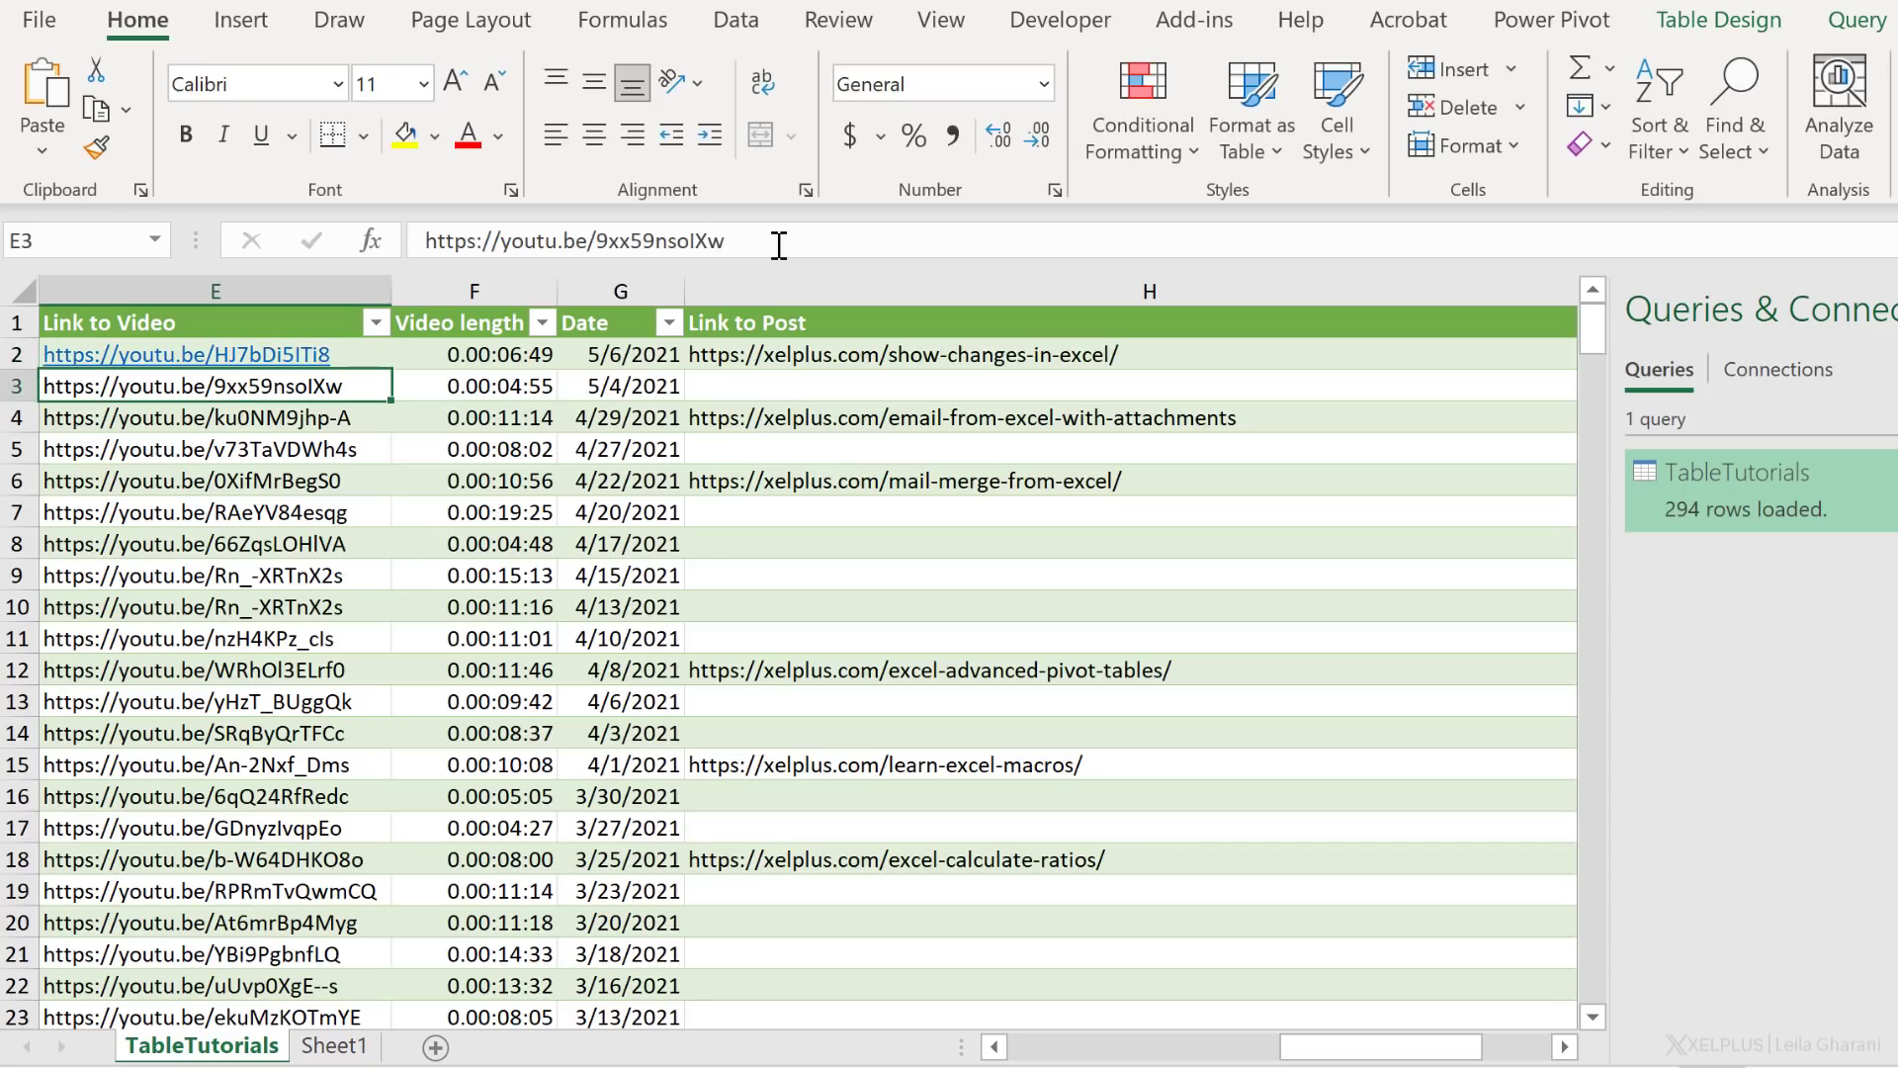
Step: Make the H2 Link to Post URL clickable and open the Show Changes post in the browser
{"action": "left_click", "coordinate": [974, 388]}
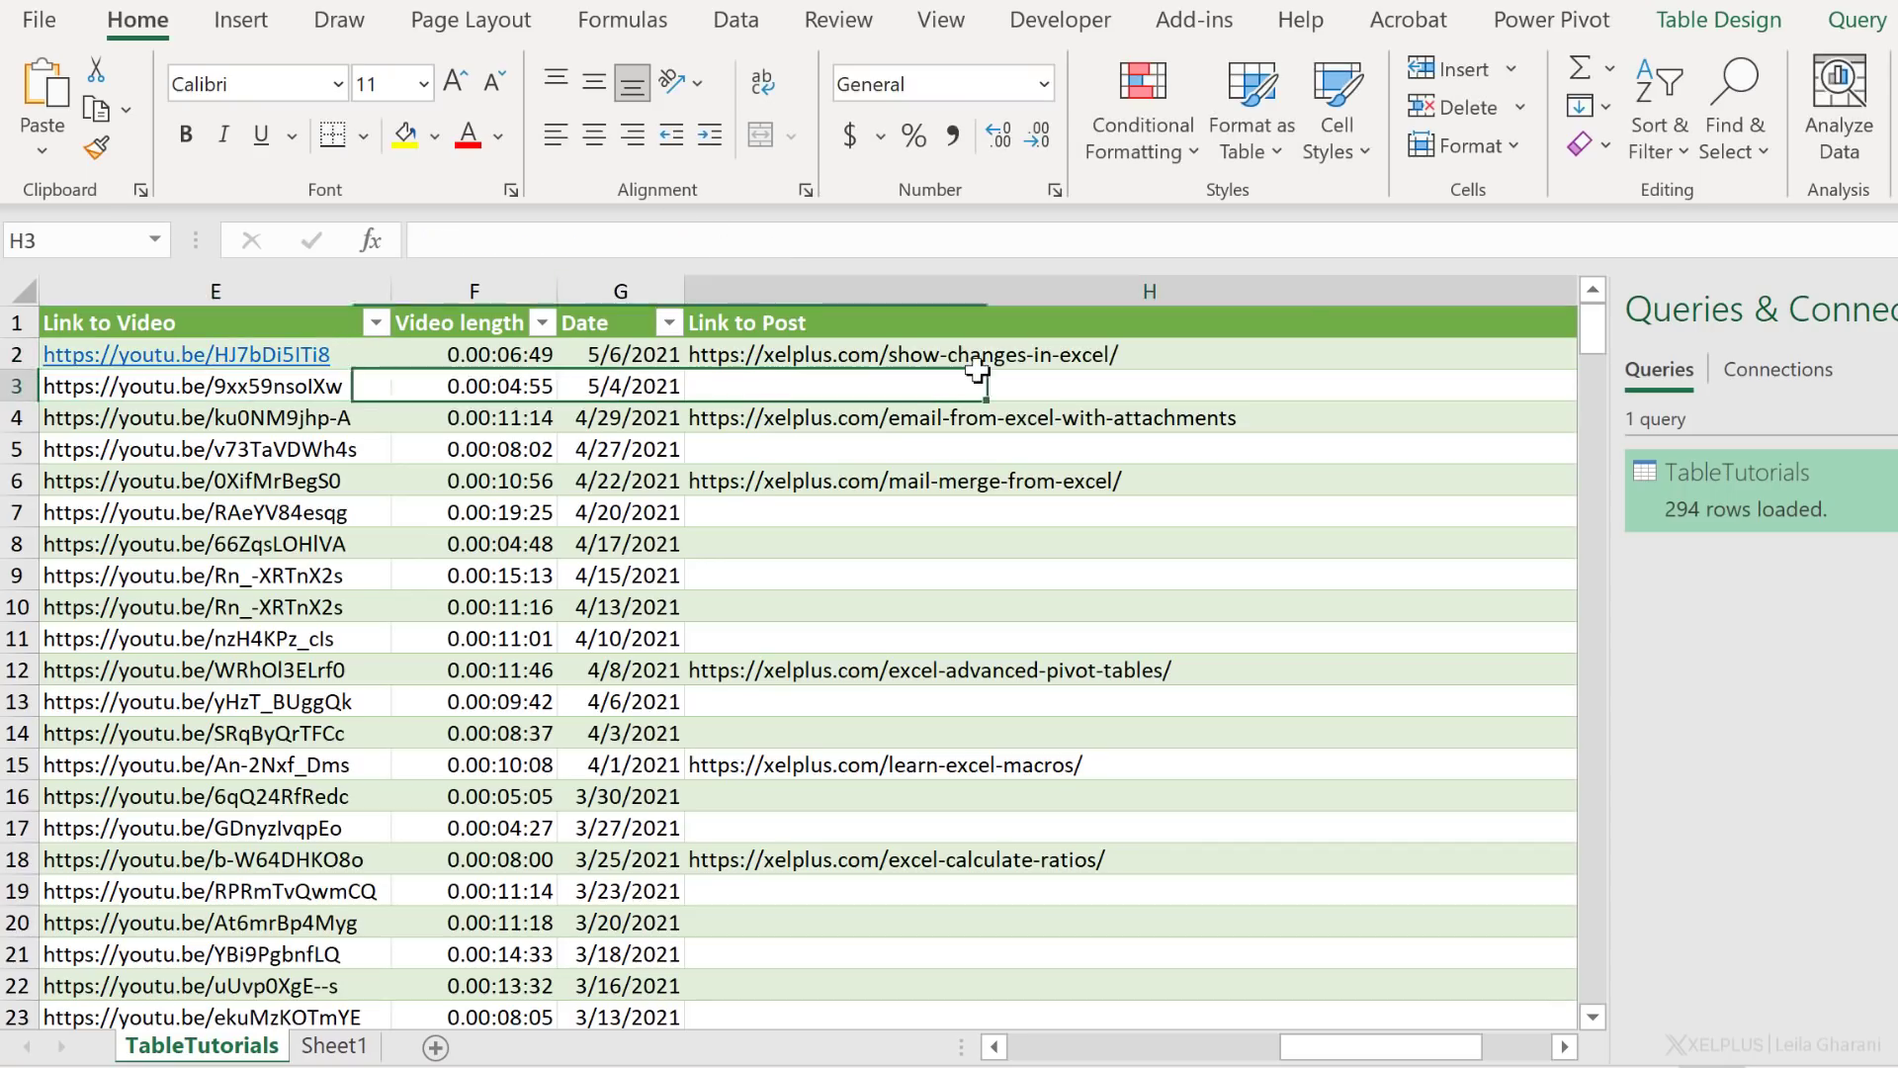
{"action": "left_click", "coordinate": [985, 356]}
{"action": "left_click", "coordinate": [1013, 237]}
{"action": "key", "text": "Return"}
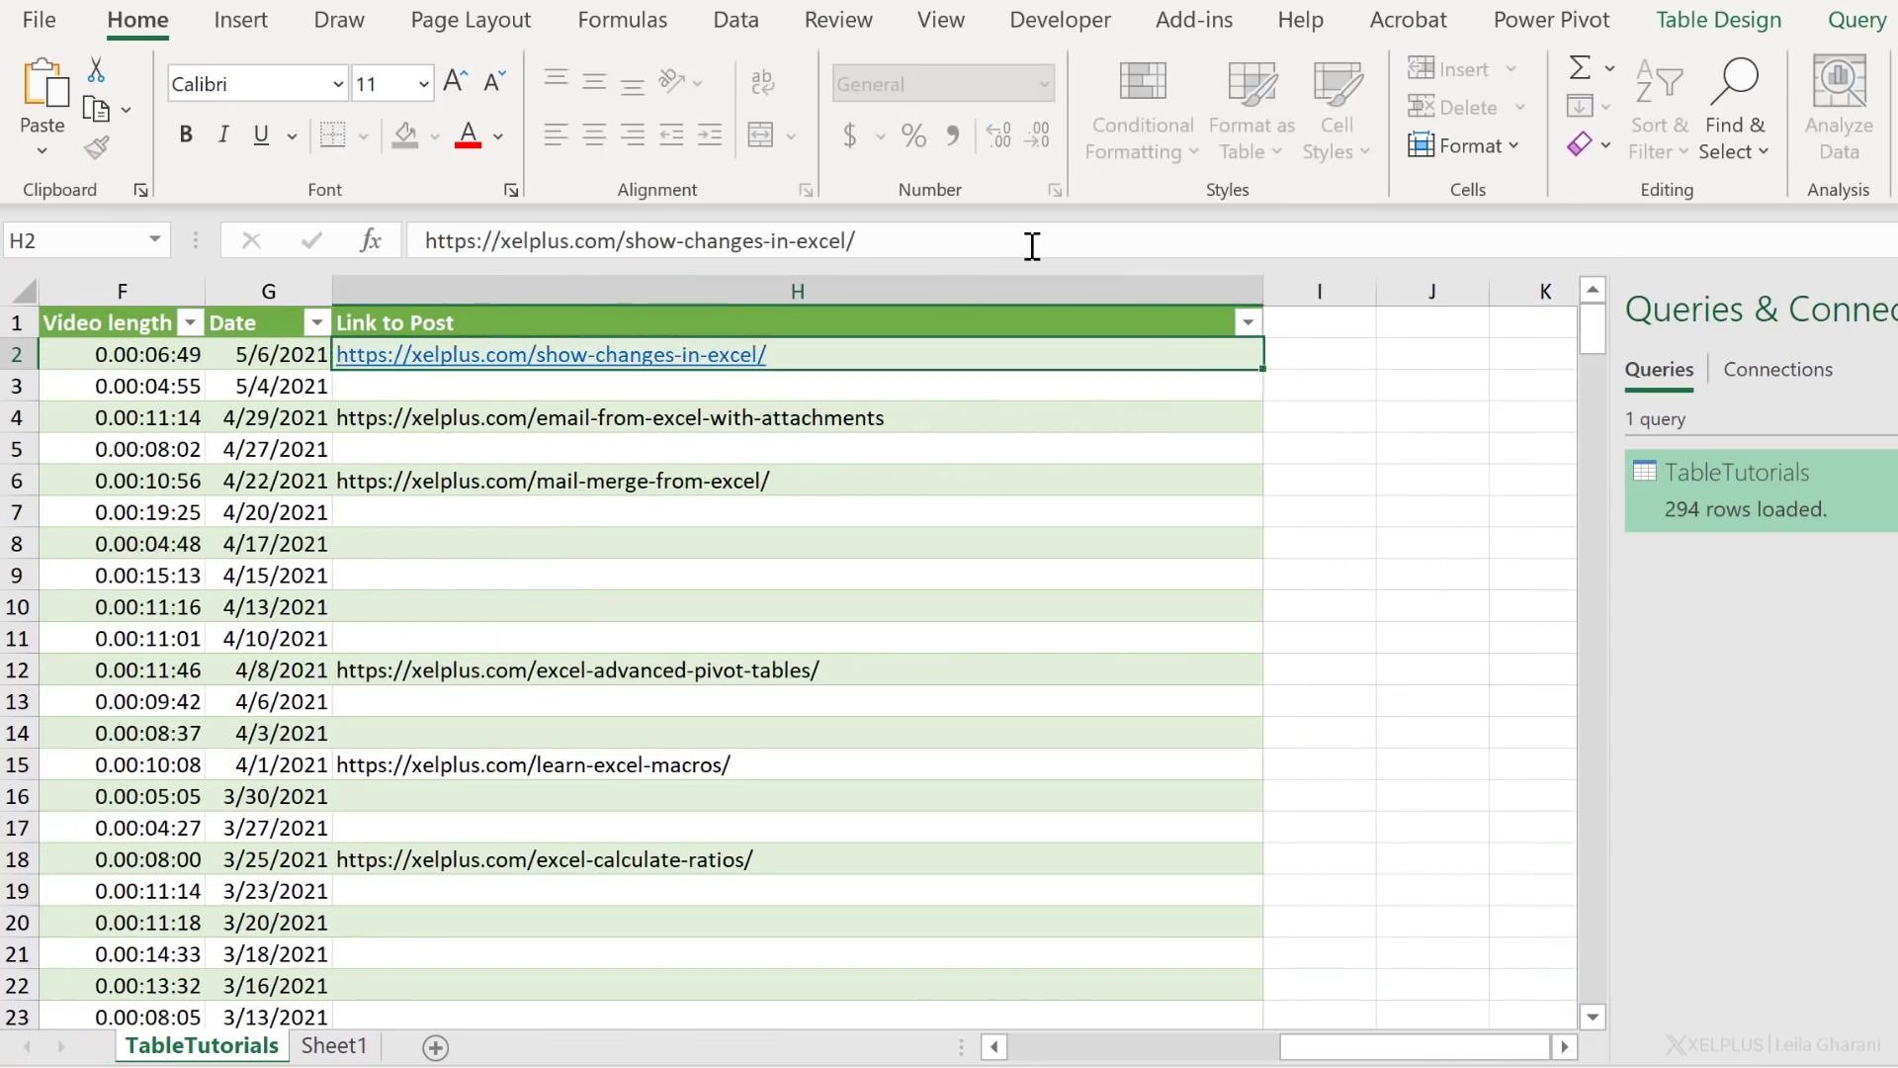
{"action": "left_click", "coordinate": [719, 362]}
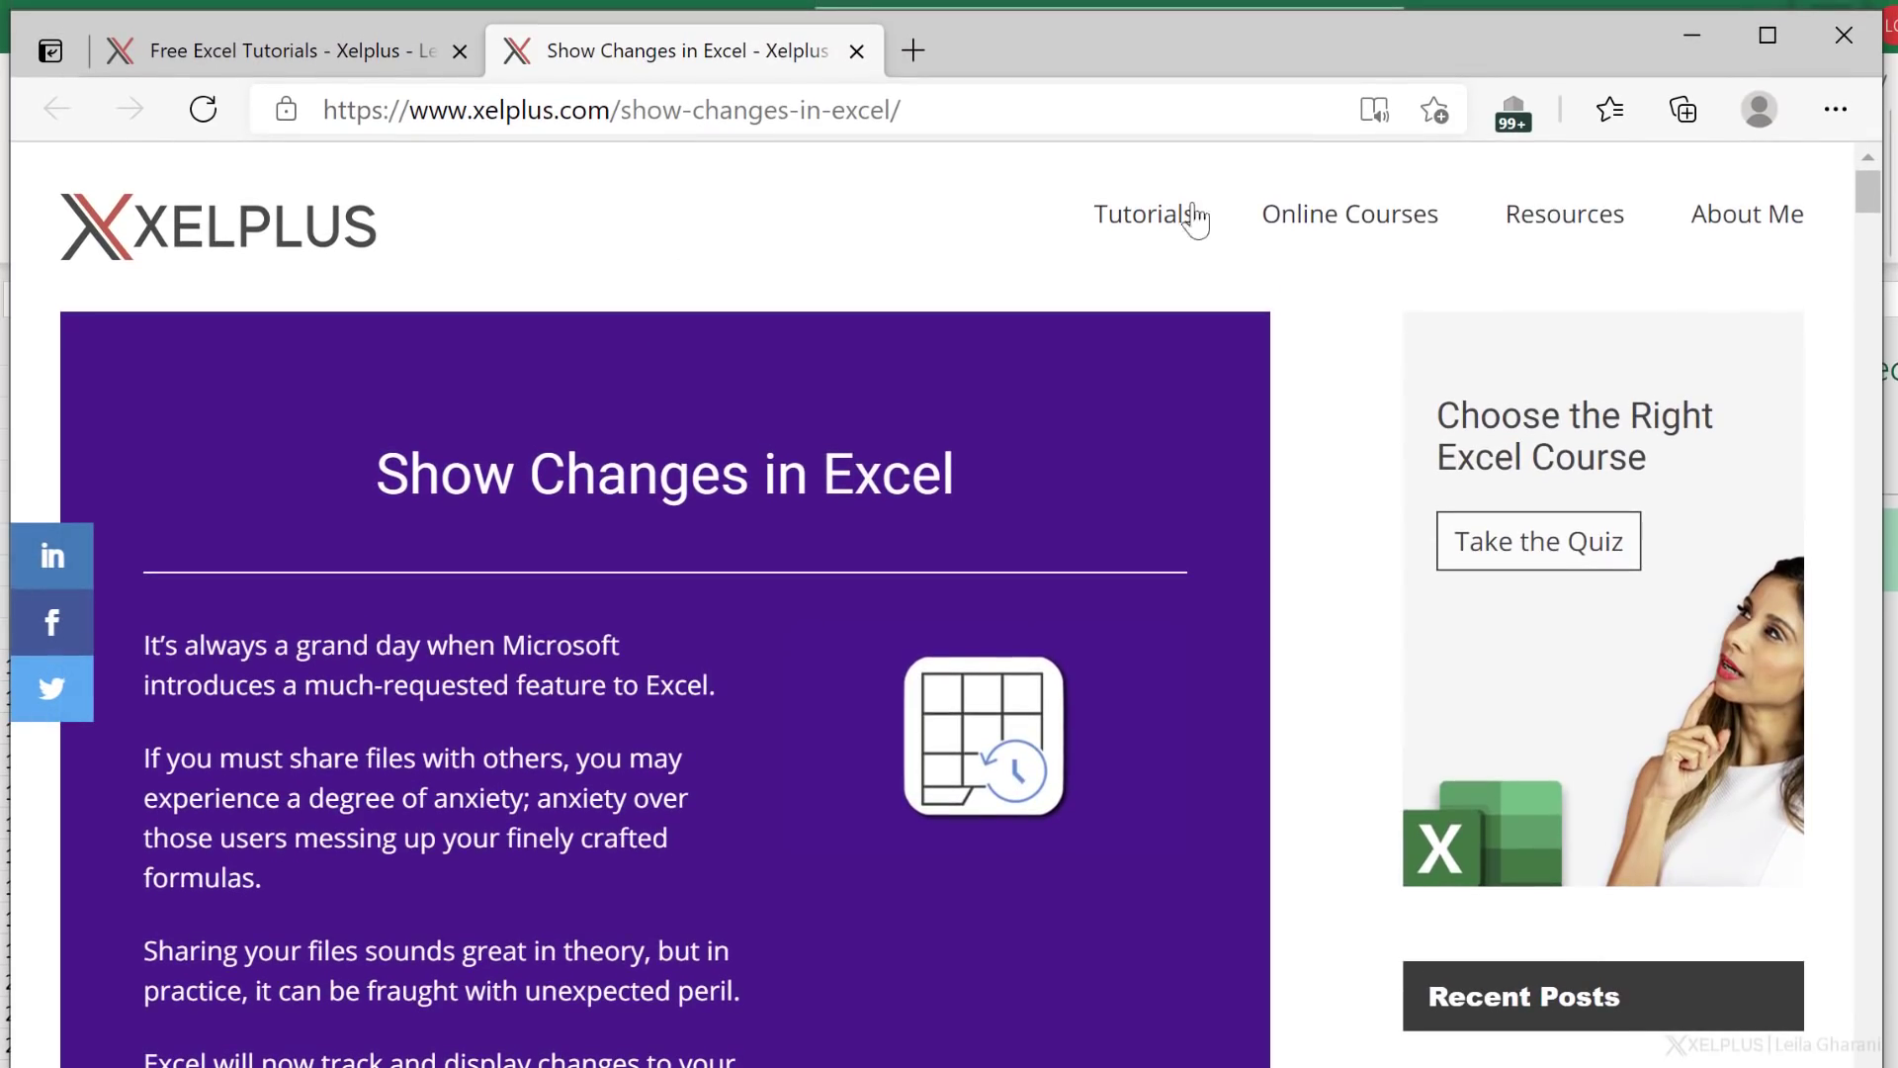
Step: Return from the browser to the workbook and move to the start of row 4
{"action": "left_click", "coordinate": [1686, 39]}
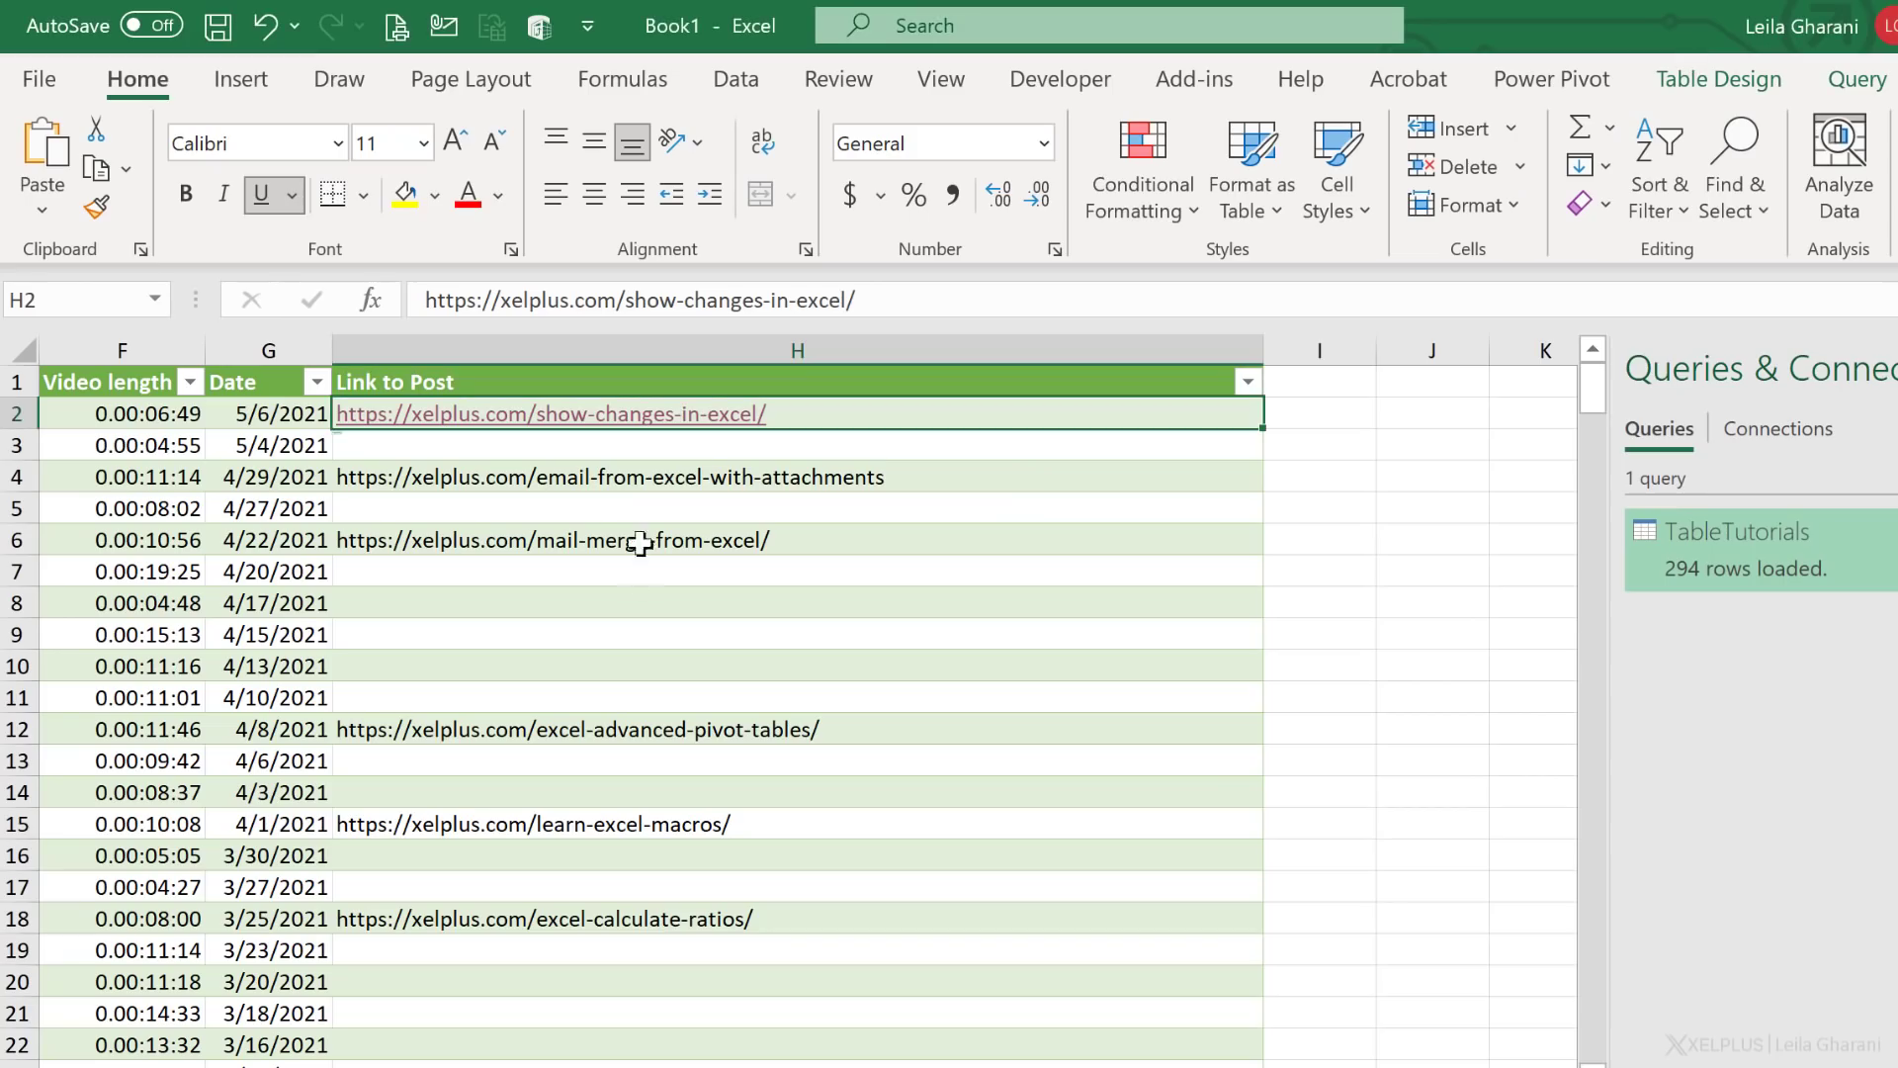
{"action": "left_click", "coordinate": [610, 477]}
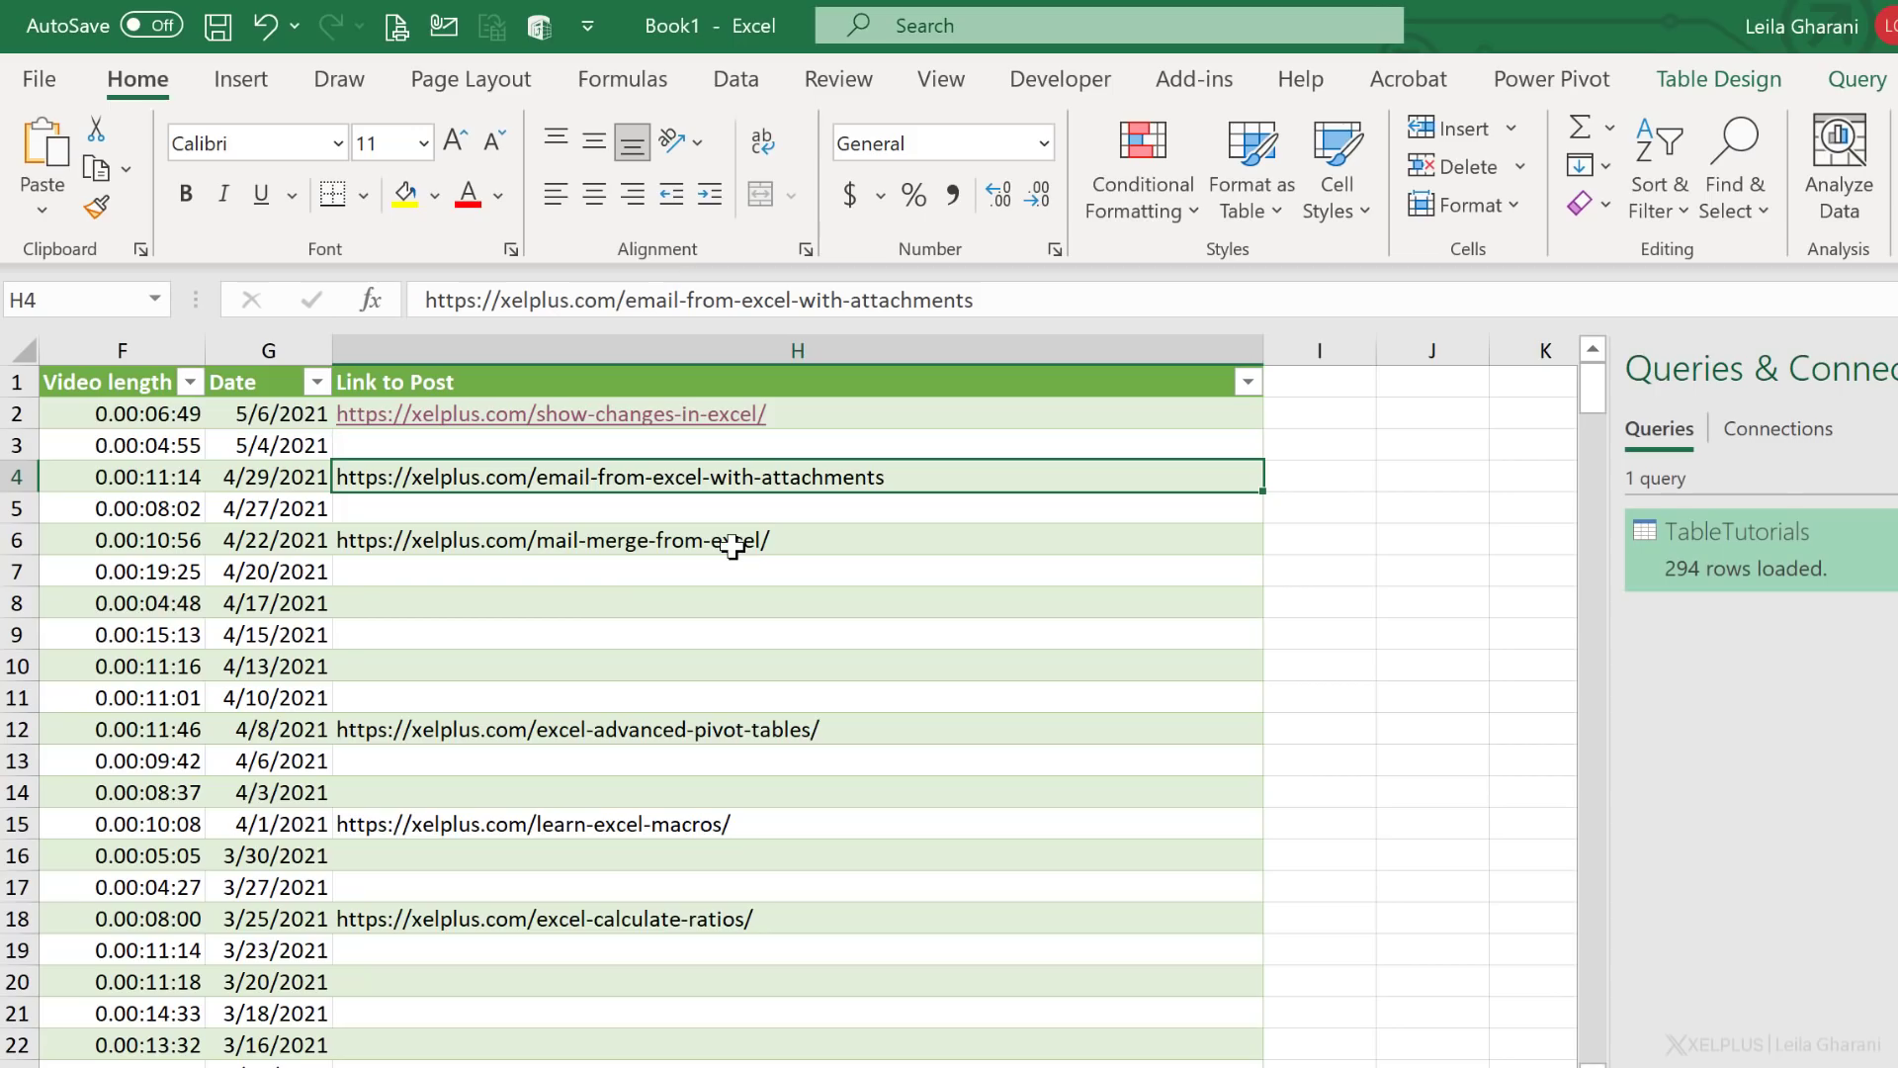
{"action": "key", "text": "Left"}
{"action": "key", "text": "Left"}
{"action": "key", "text": "Left"}
{"action": "key", "text": "Left"}
{"action": "key", "text": "Left"}
{"action": "key", "text": "Left"}
{"action": "key", "text": "Left"}
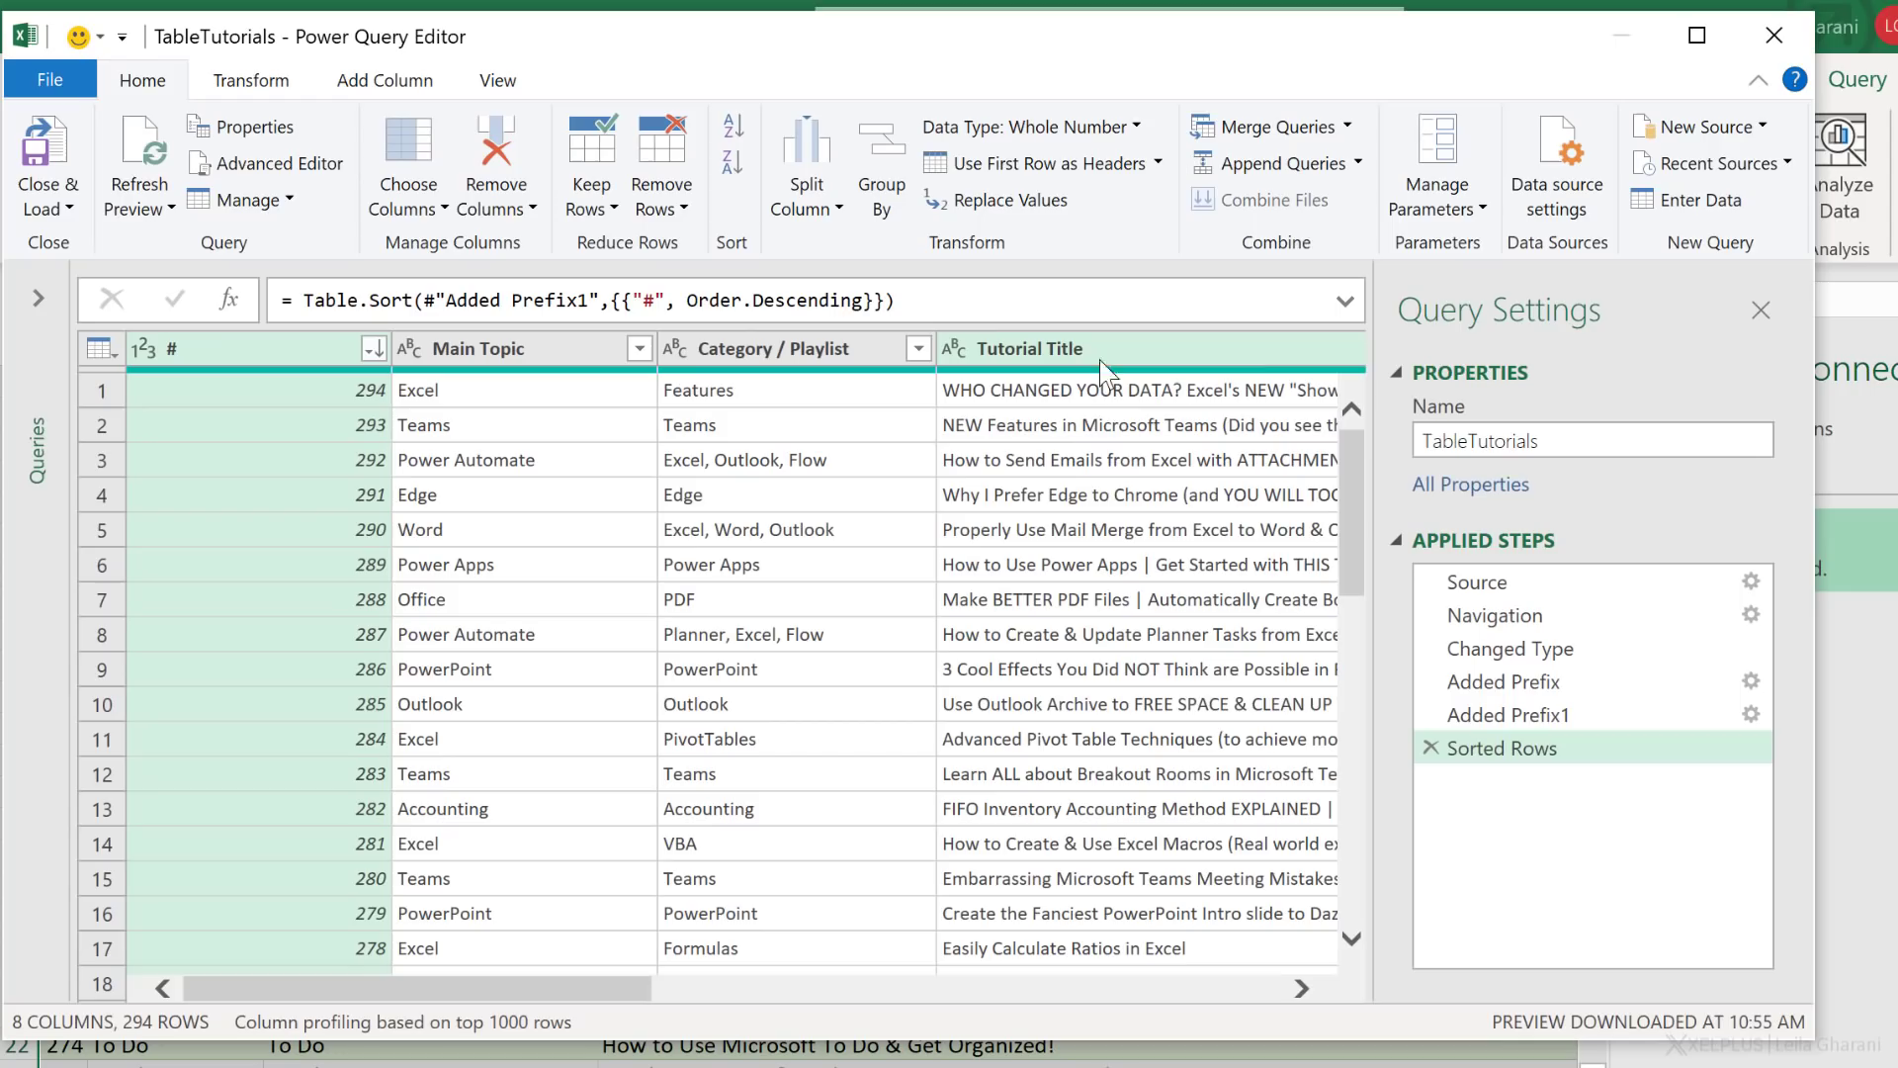
Step: Select every TableTutorials column and bring up the Create Data Type dialog
{"action": "left_click", "coordinate": [1051, 638]}
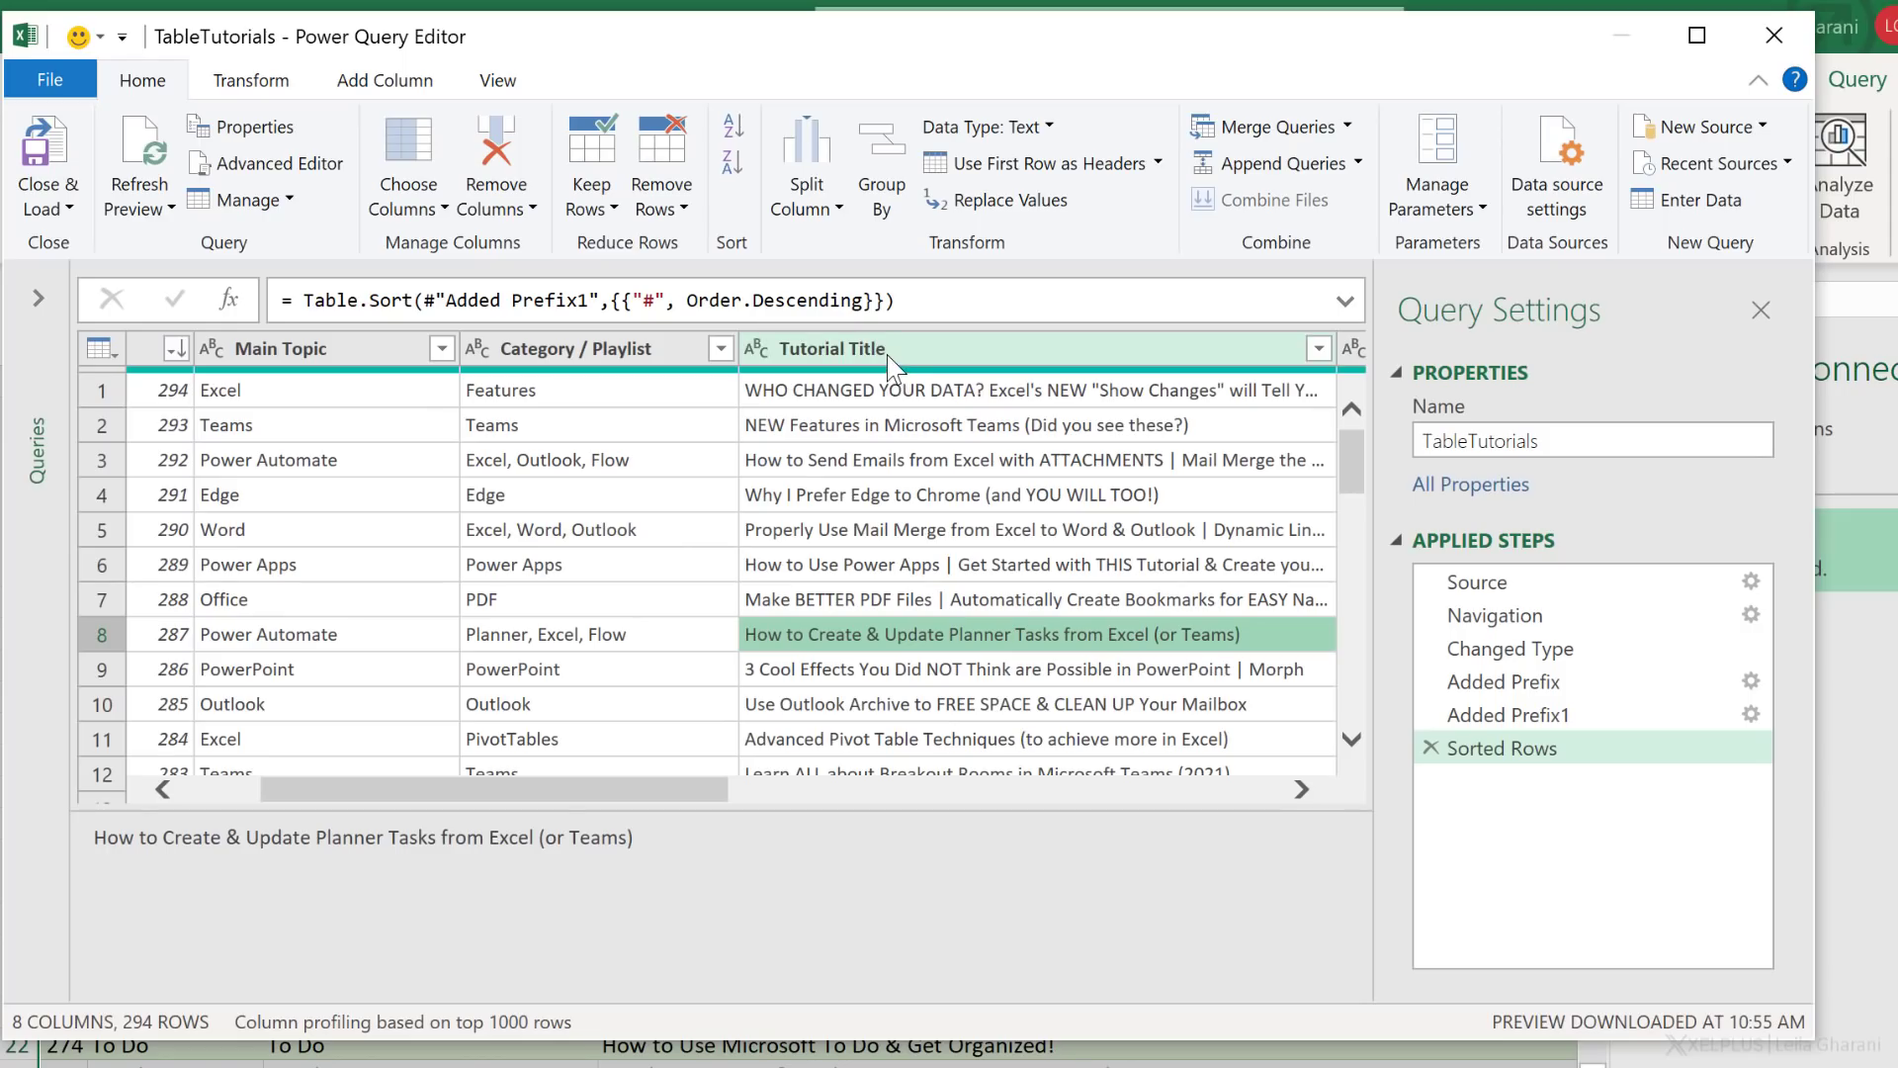
{"action": "left_click", "coordinate": [862, 578]}
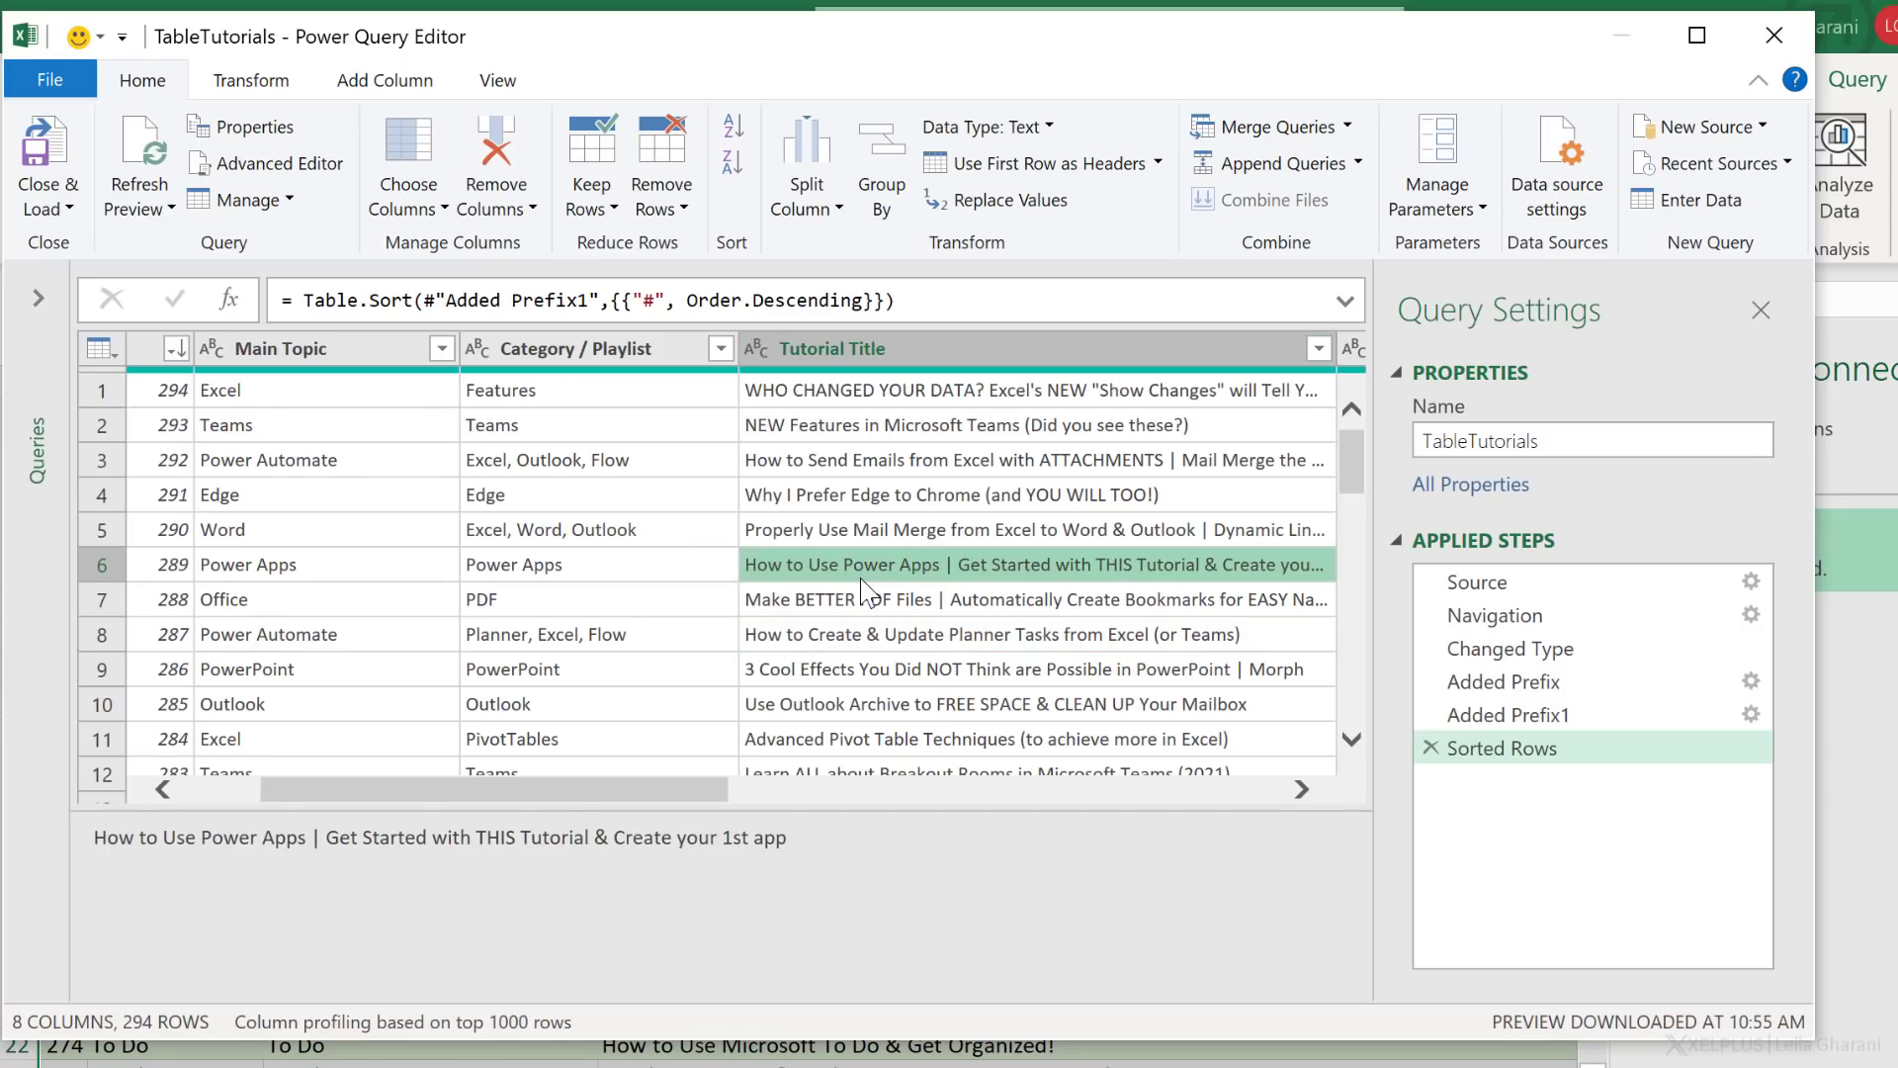
{"action": "key", "text": "ctrl+a"}
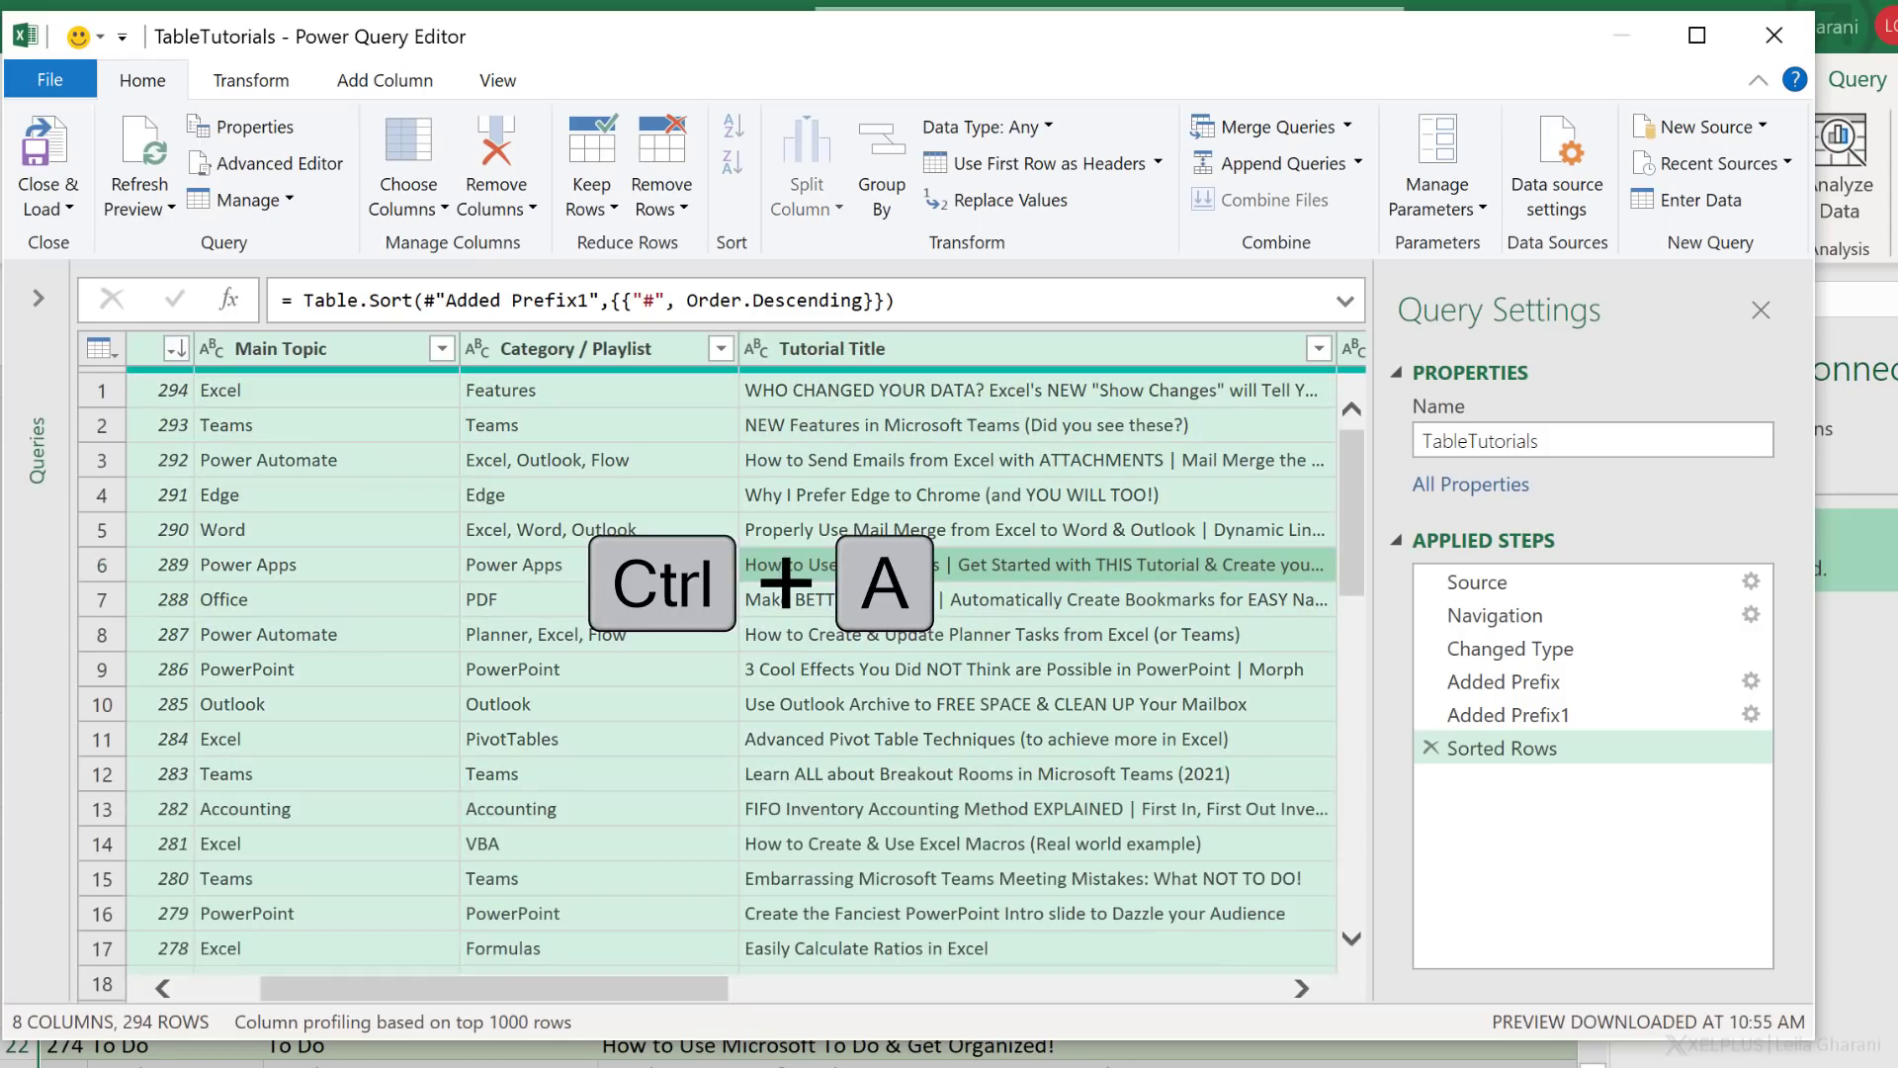
{"action": "left_click", "coordinate": [249, 85]}
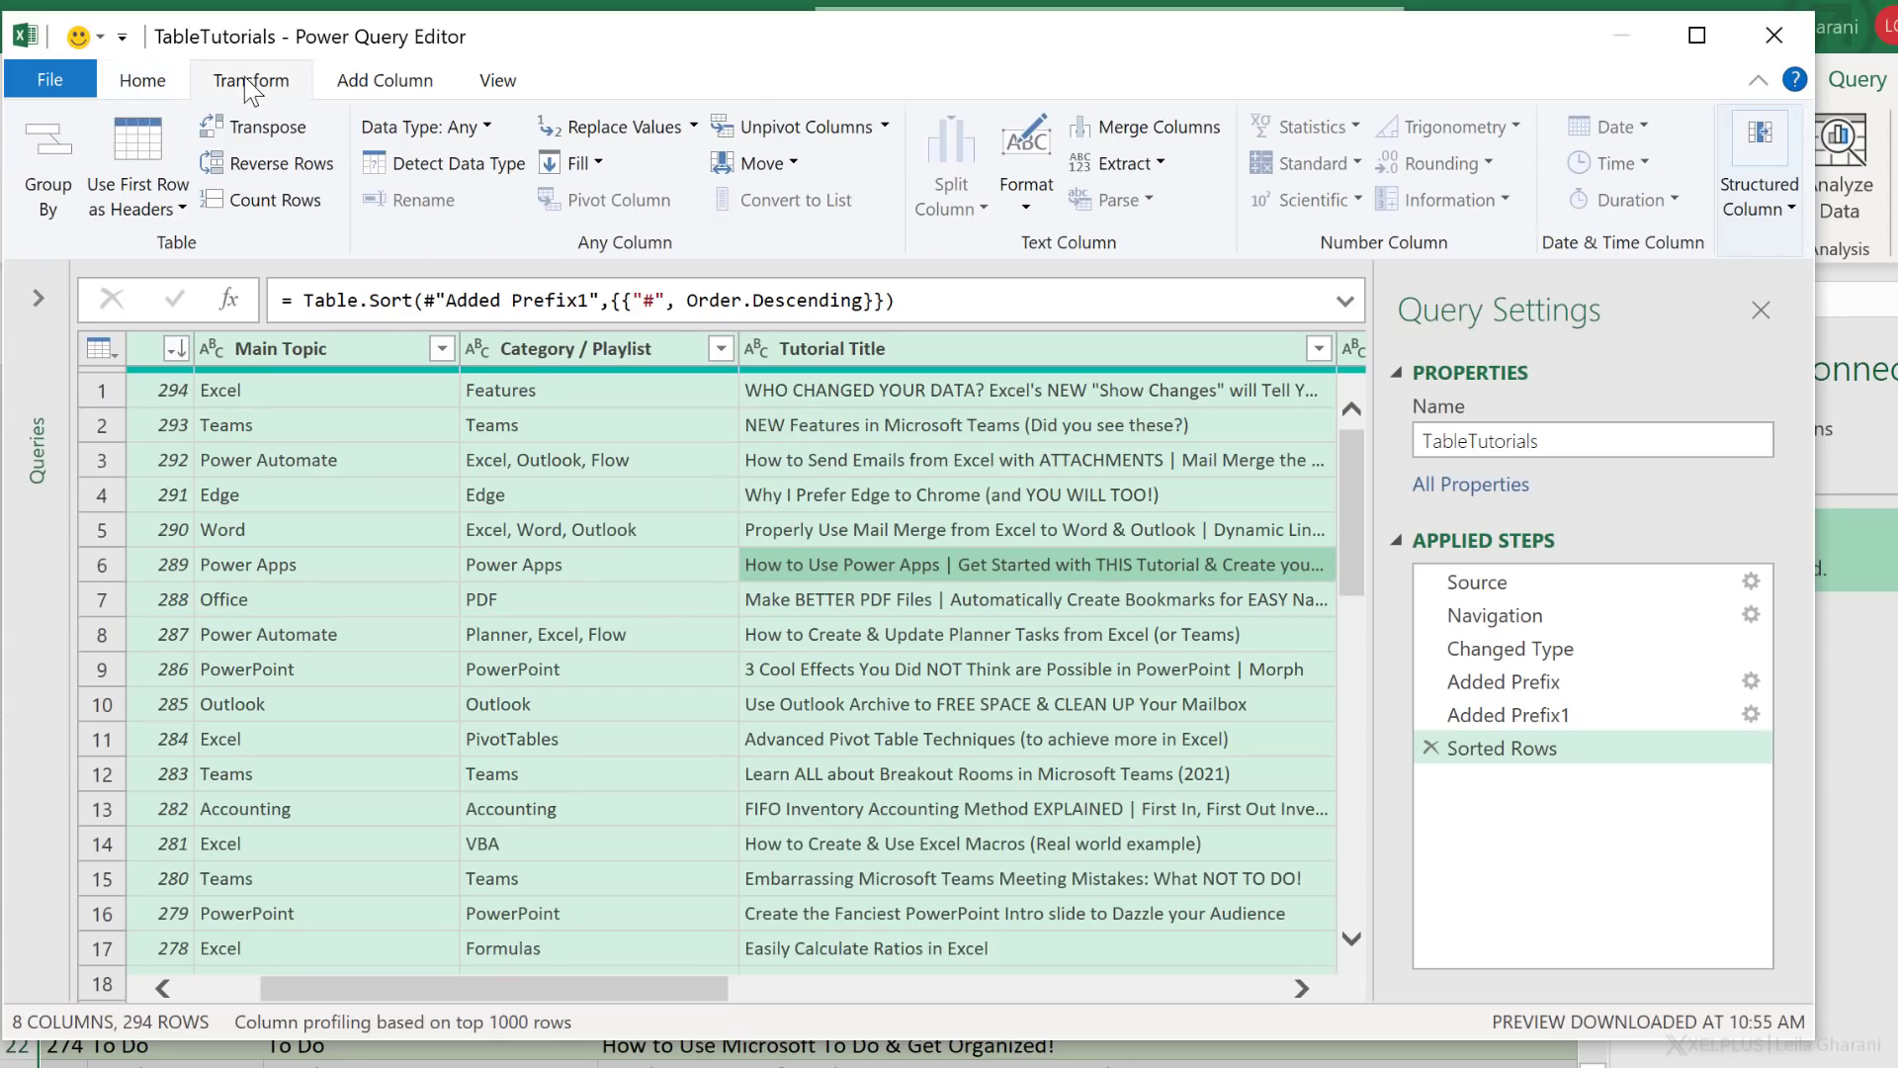
{"action": "left_click", "coordinate": [1588, 210]}
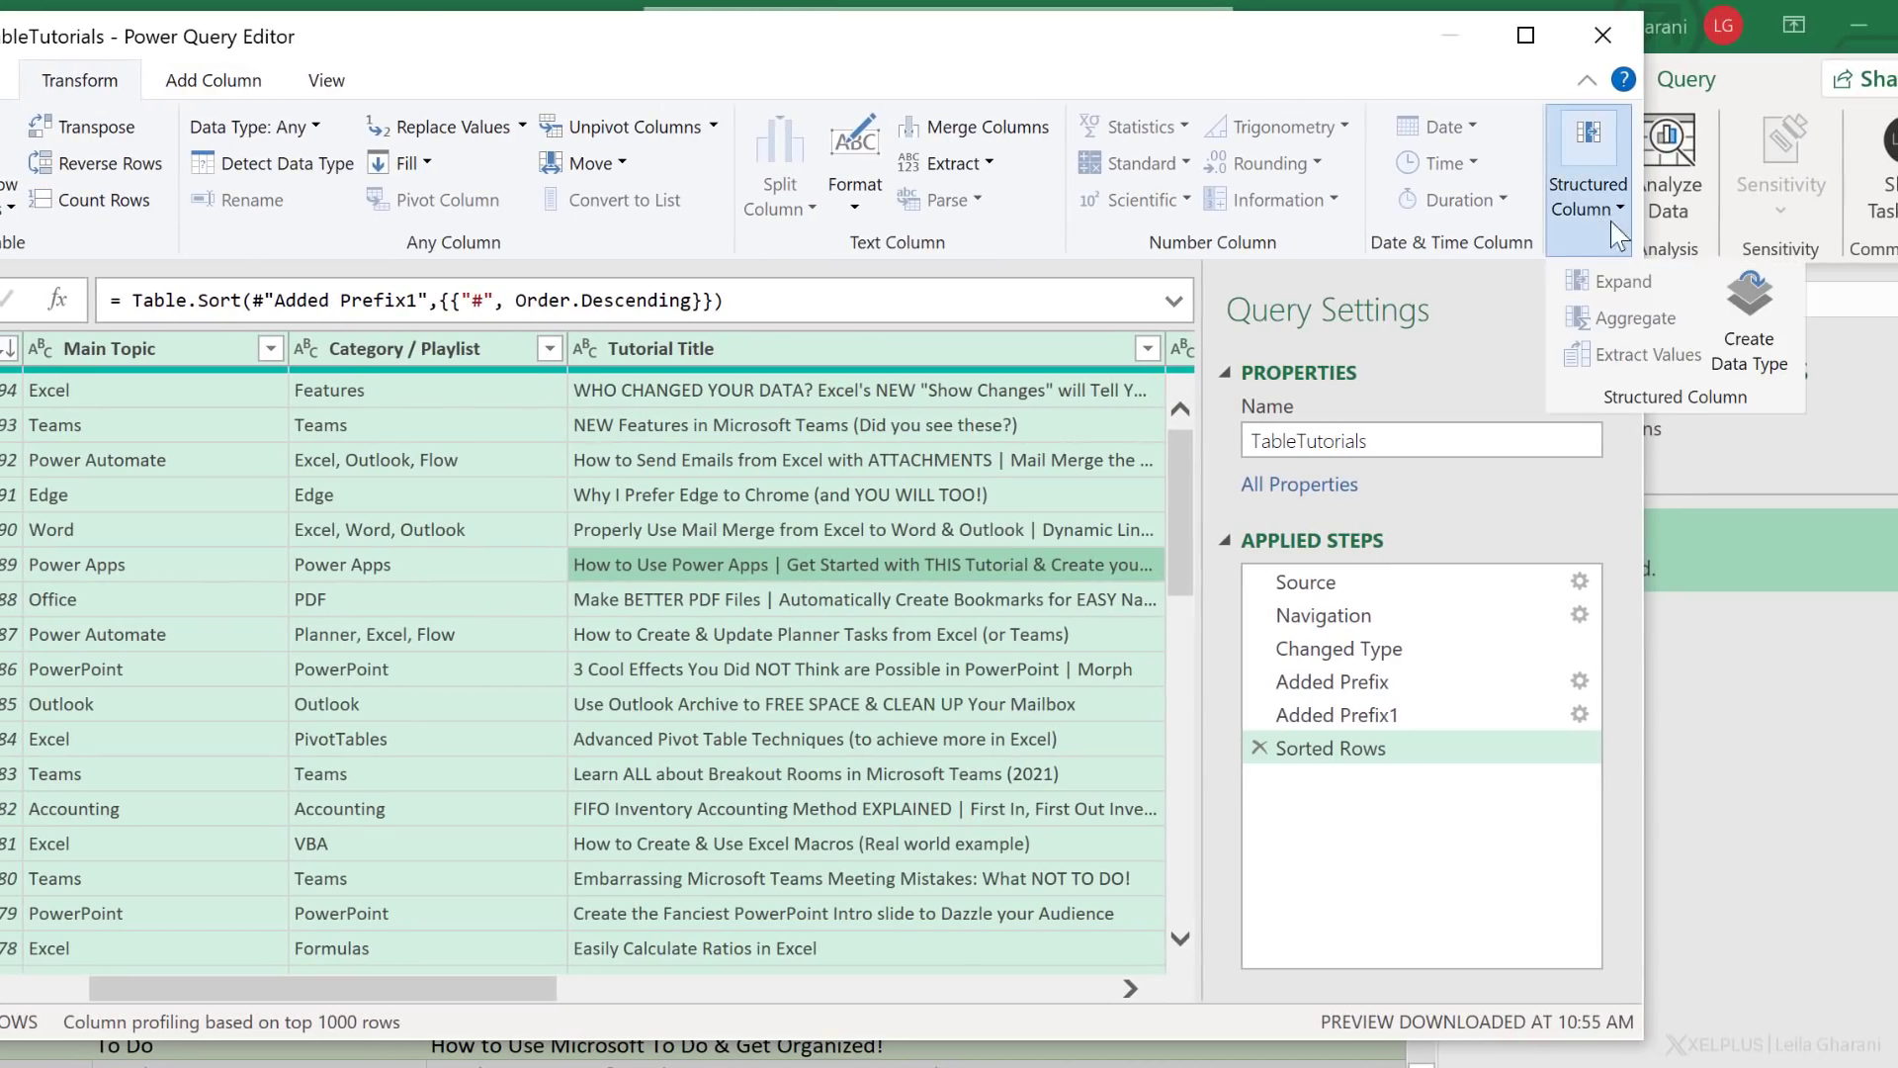
{"action": "left_click", "coordinate": [1770, 367]}
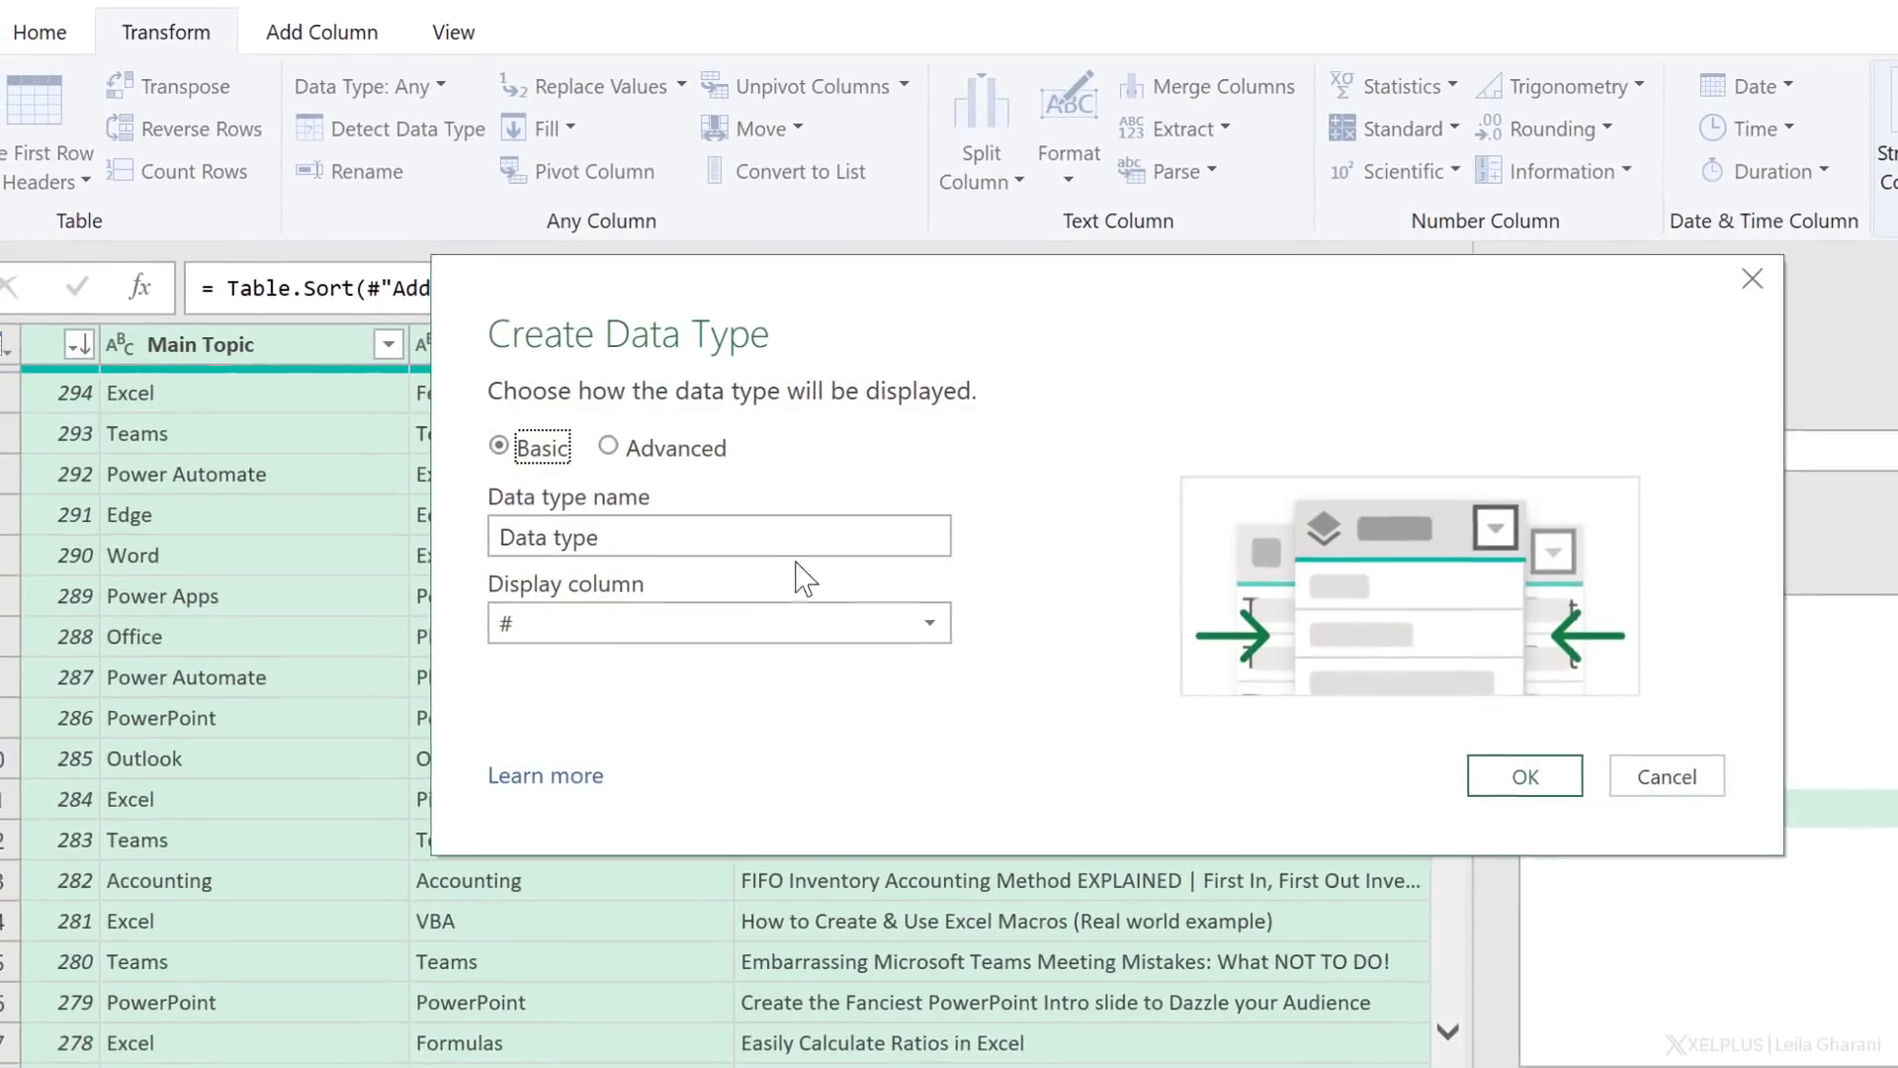
Step: Name the data type Tutorials, display Tutorial Title, and switch to the advanced options
{"action": "triple_click", "coordinate": [620, 537]}
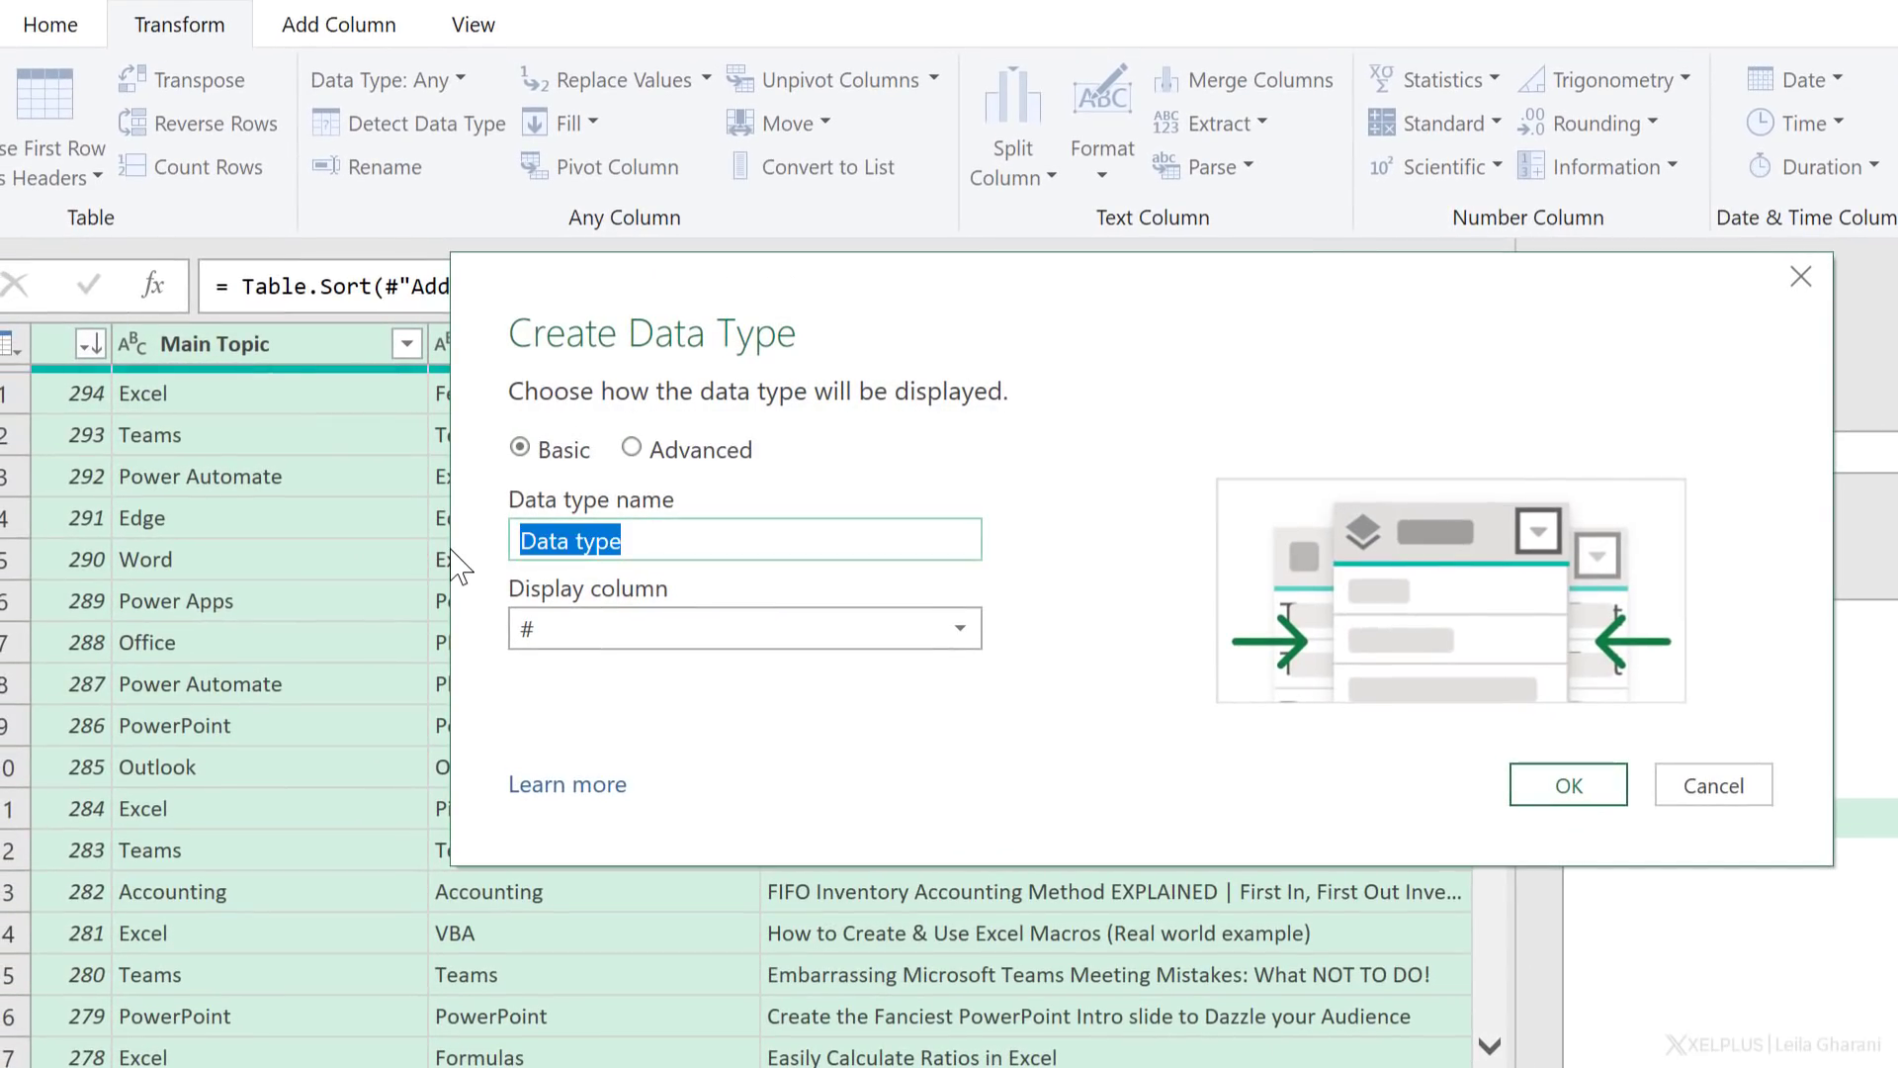
{"action": "type", "text": "Tutorials"}
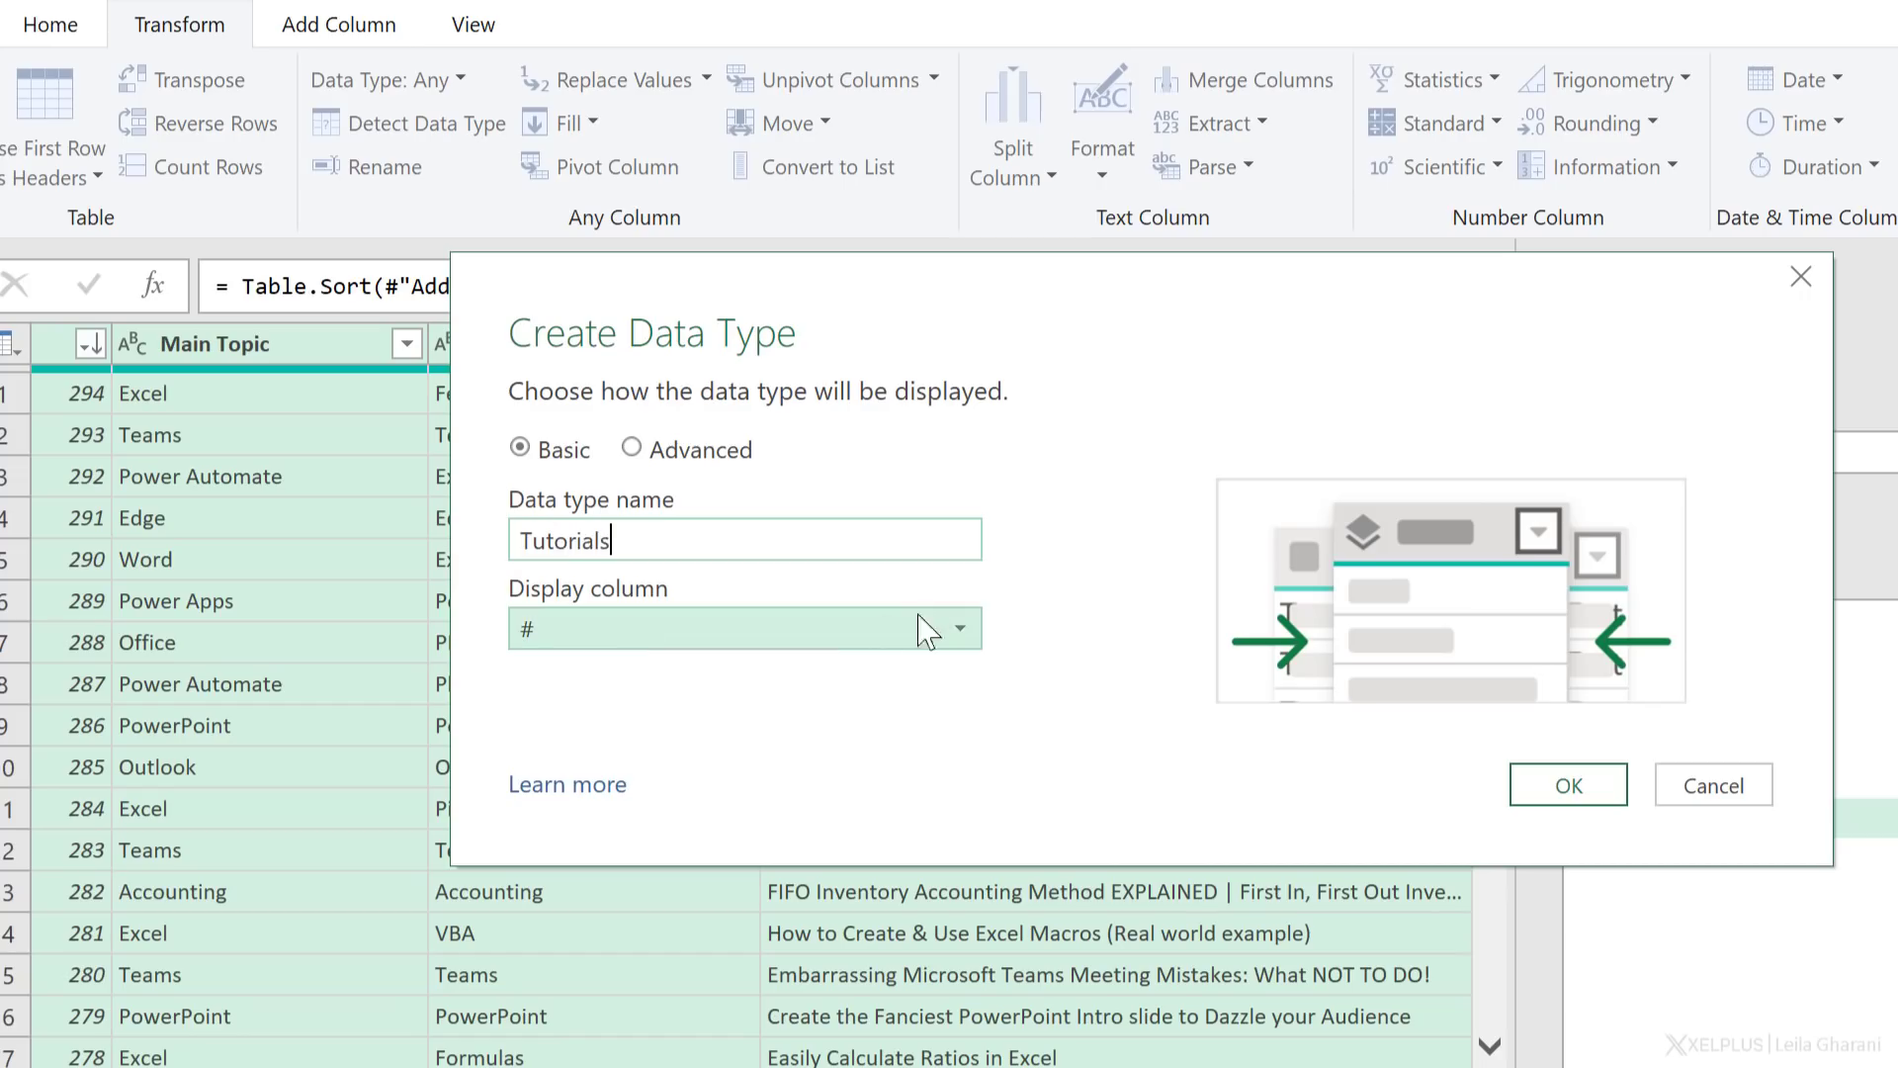
{"action": "left_click", "coordinate": [957, 633]}
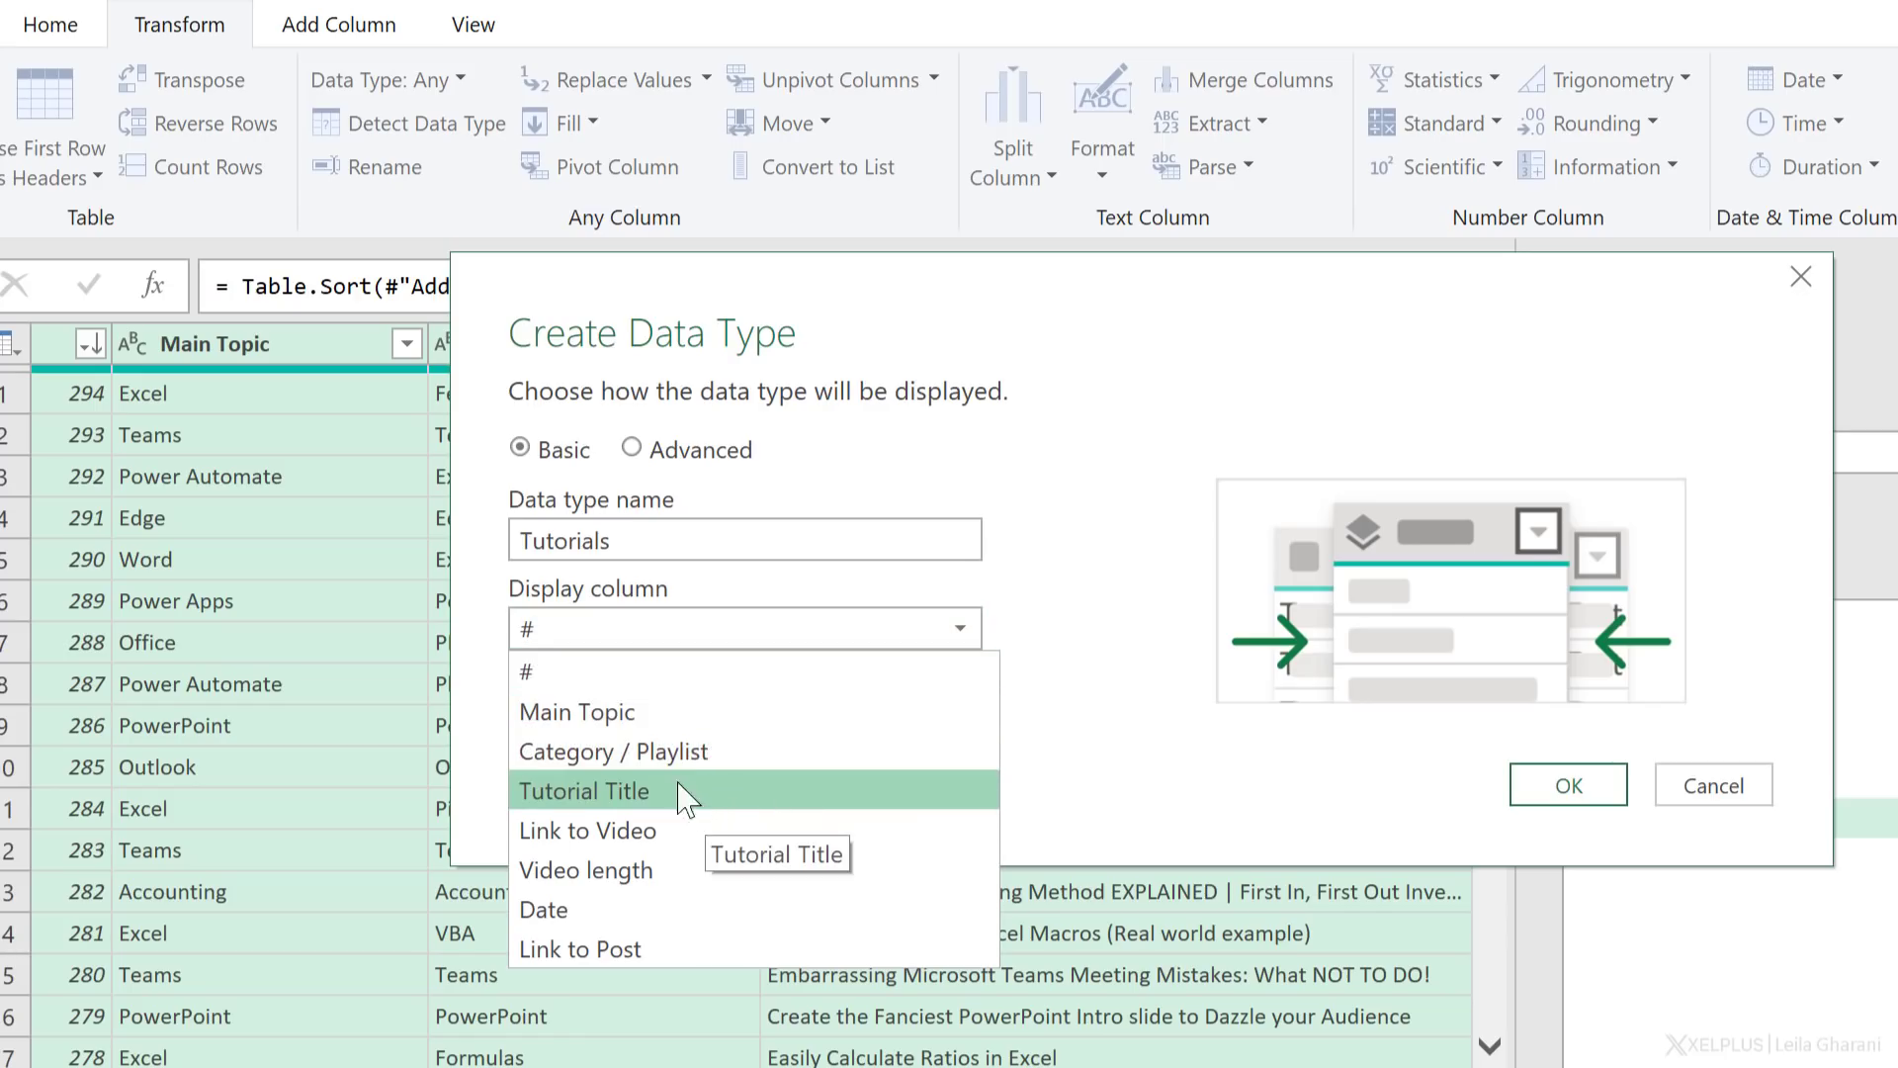
{"action": "left_click", "coordinate": [647, 796]}
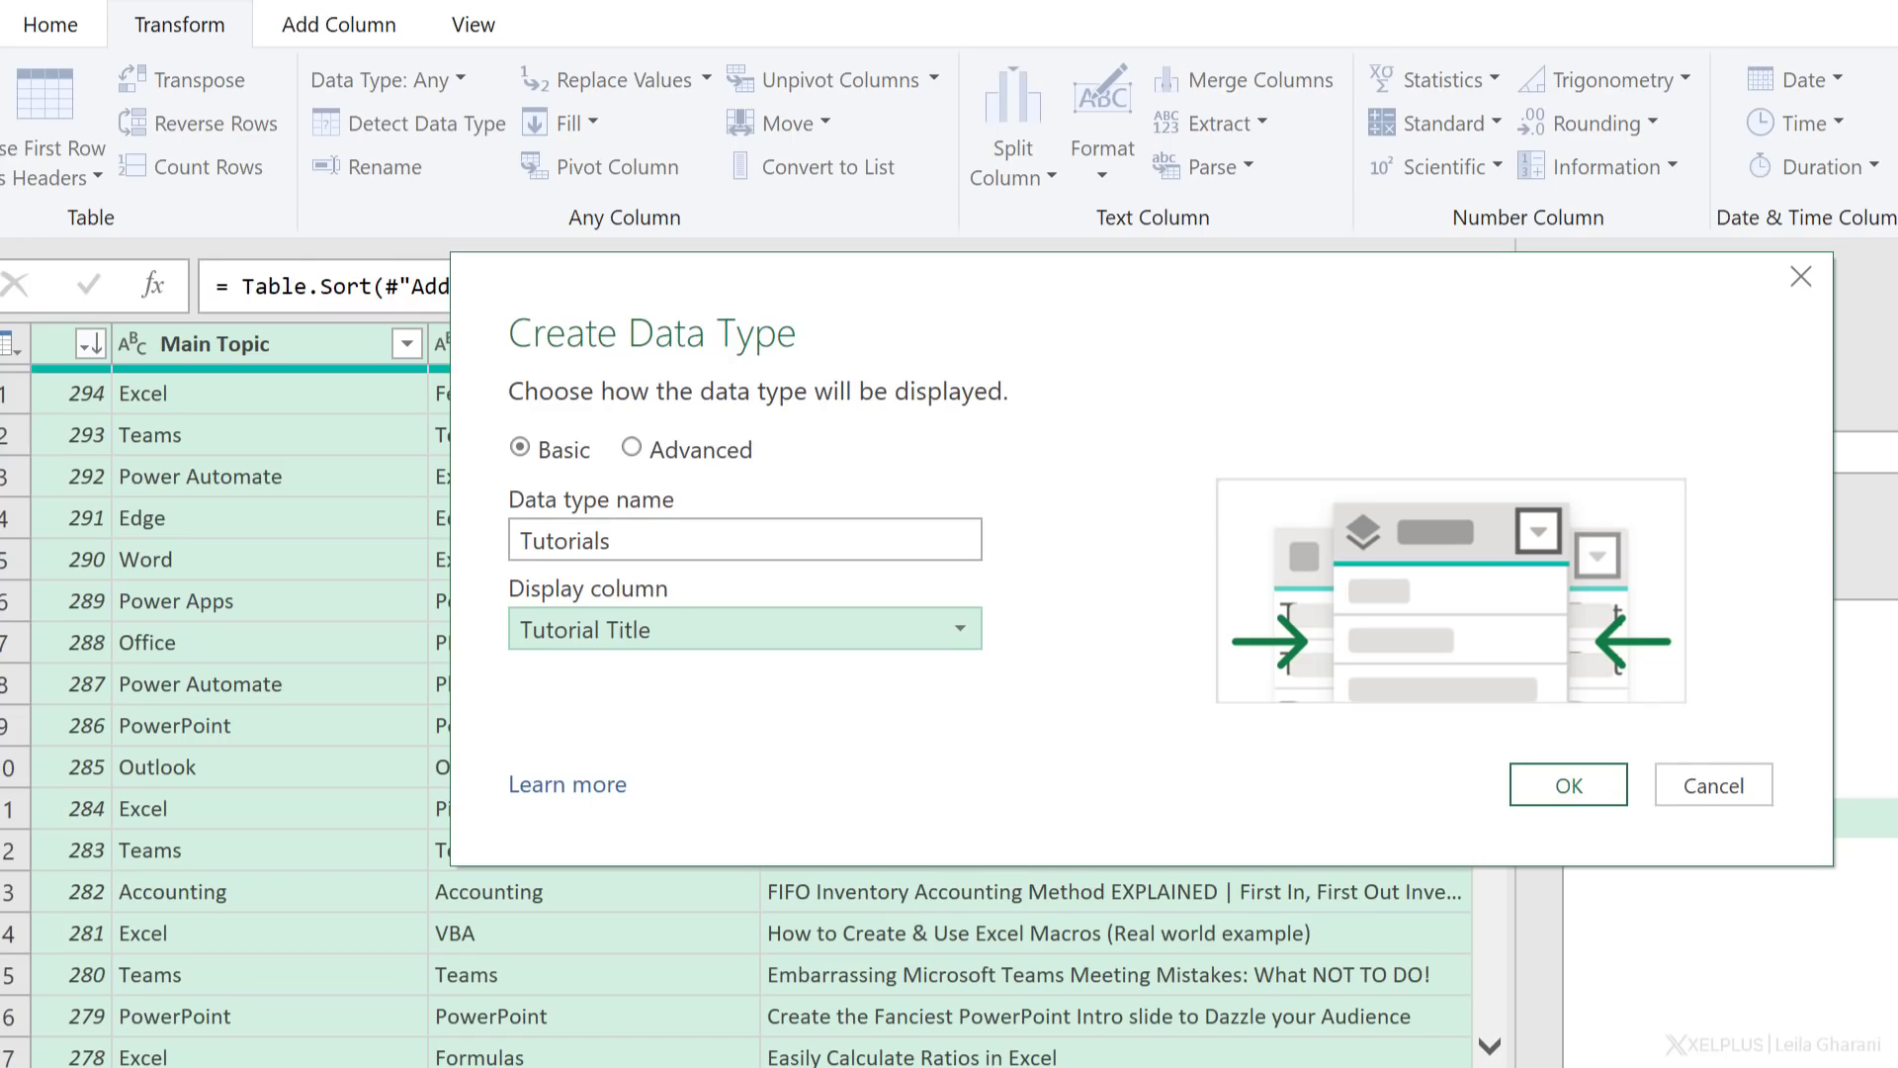
{"action": "left_click", "coordinate": [734, 461]}
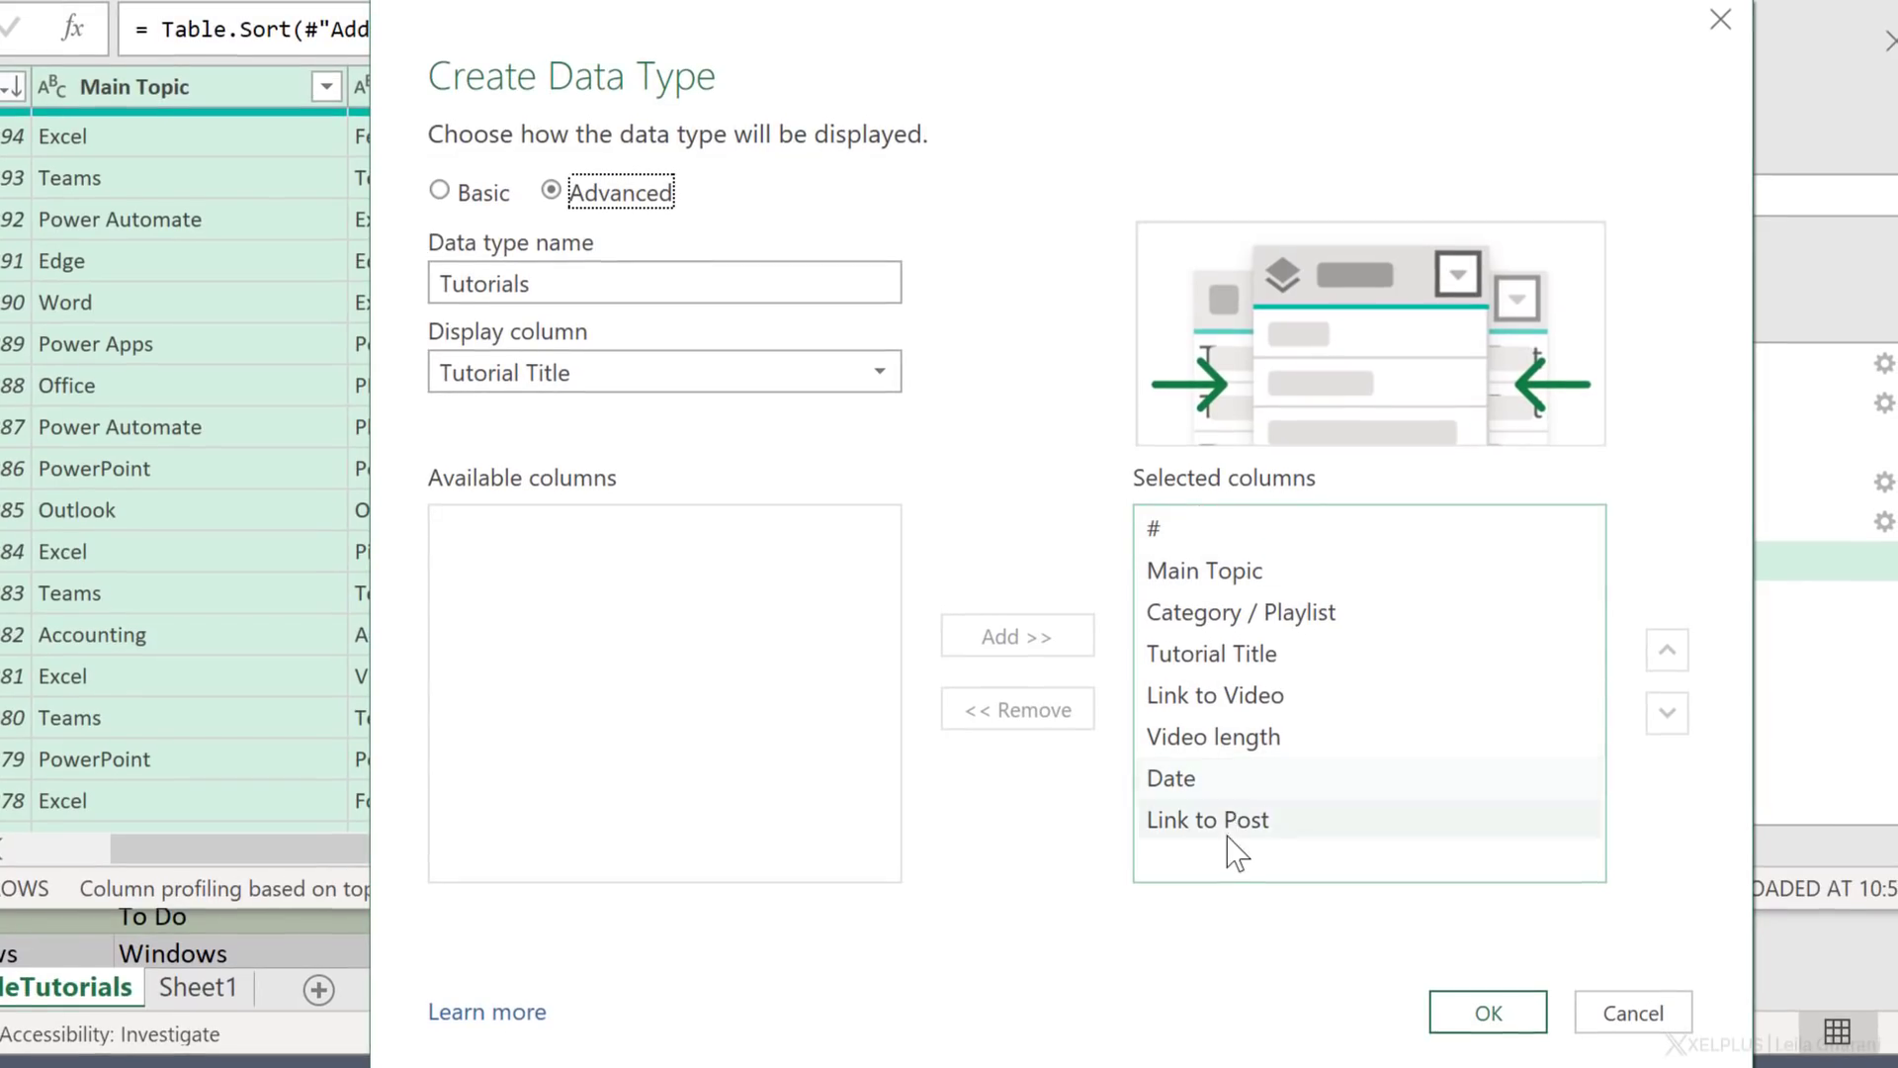
Step: Move the # field to the bottom of the data type's field list
{"action": "left_click", "coordinate": [1216, 698]}
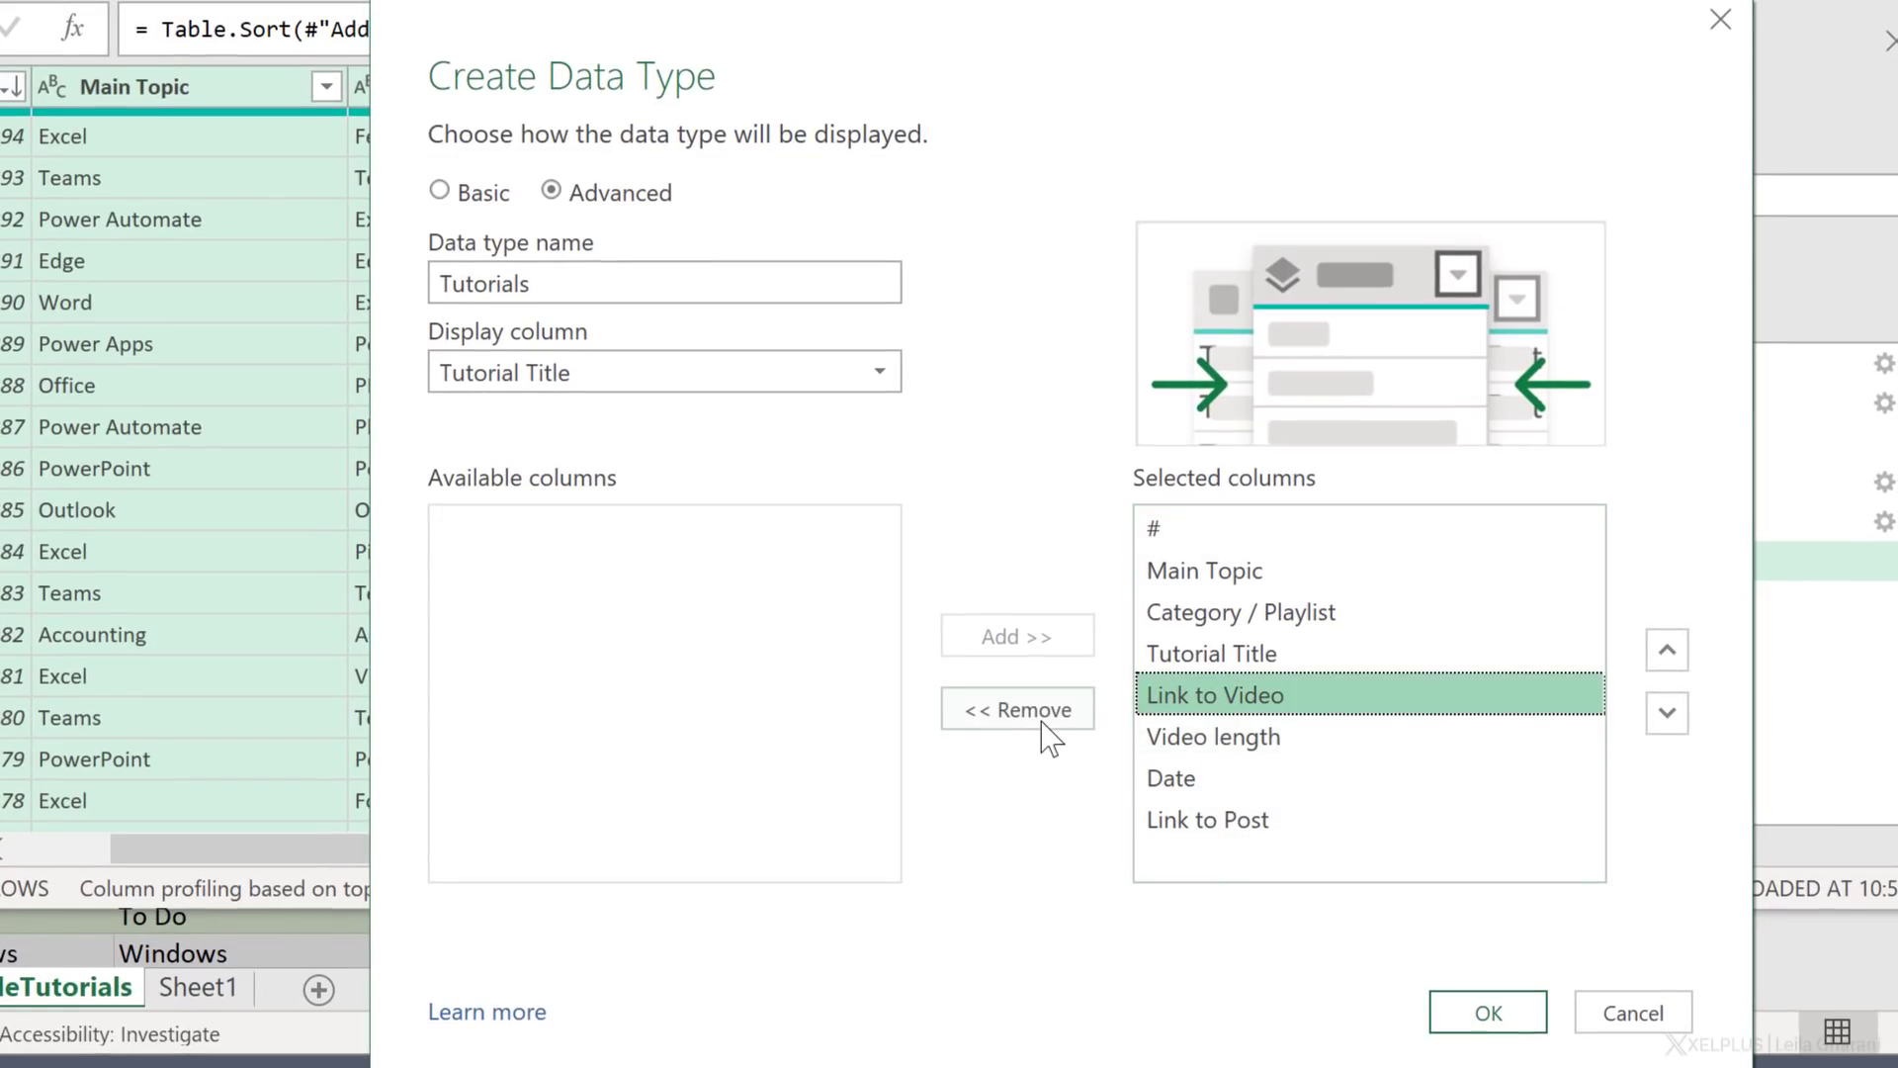
{"action": "left_click", "coordinate": [1252, 573]}
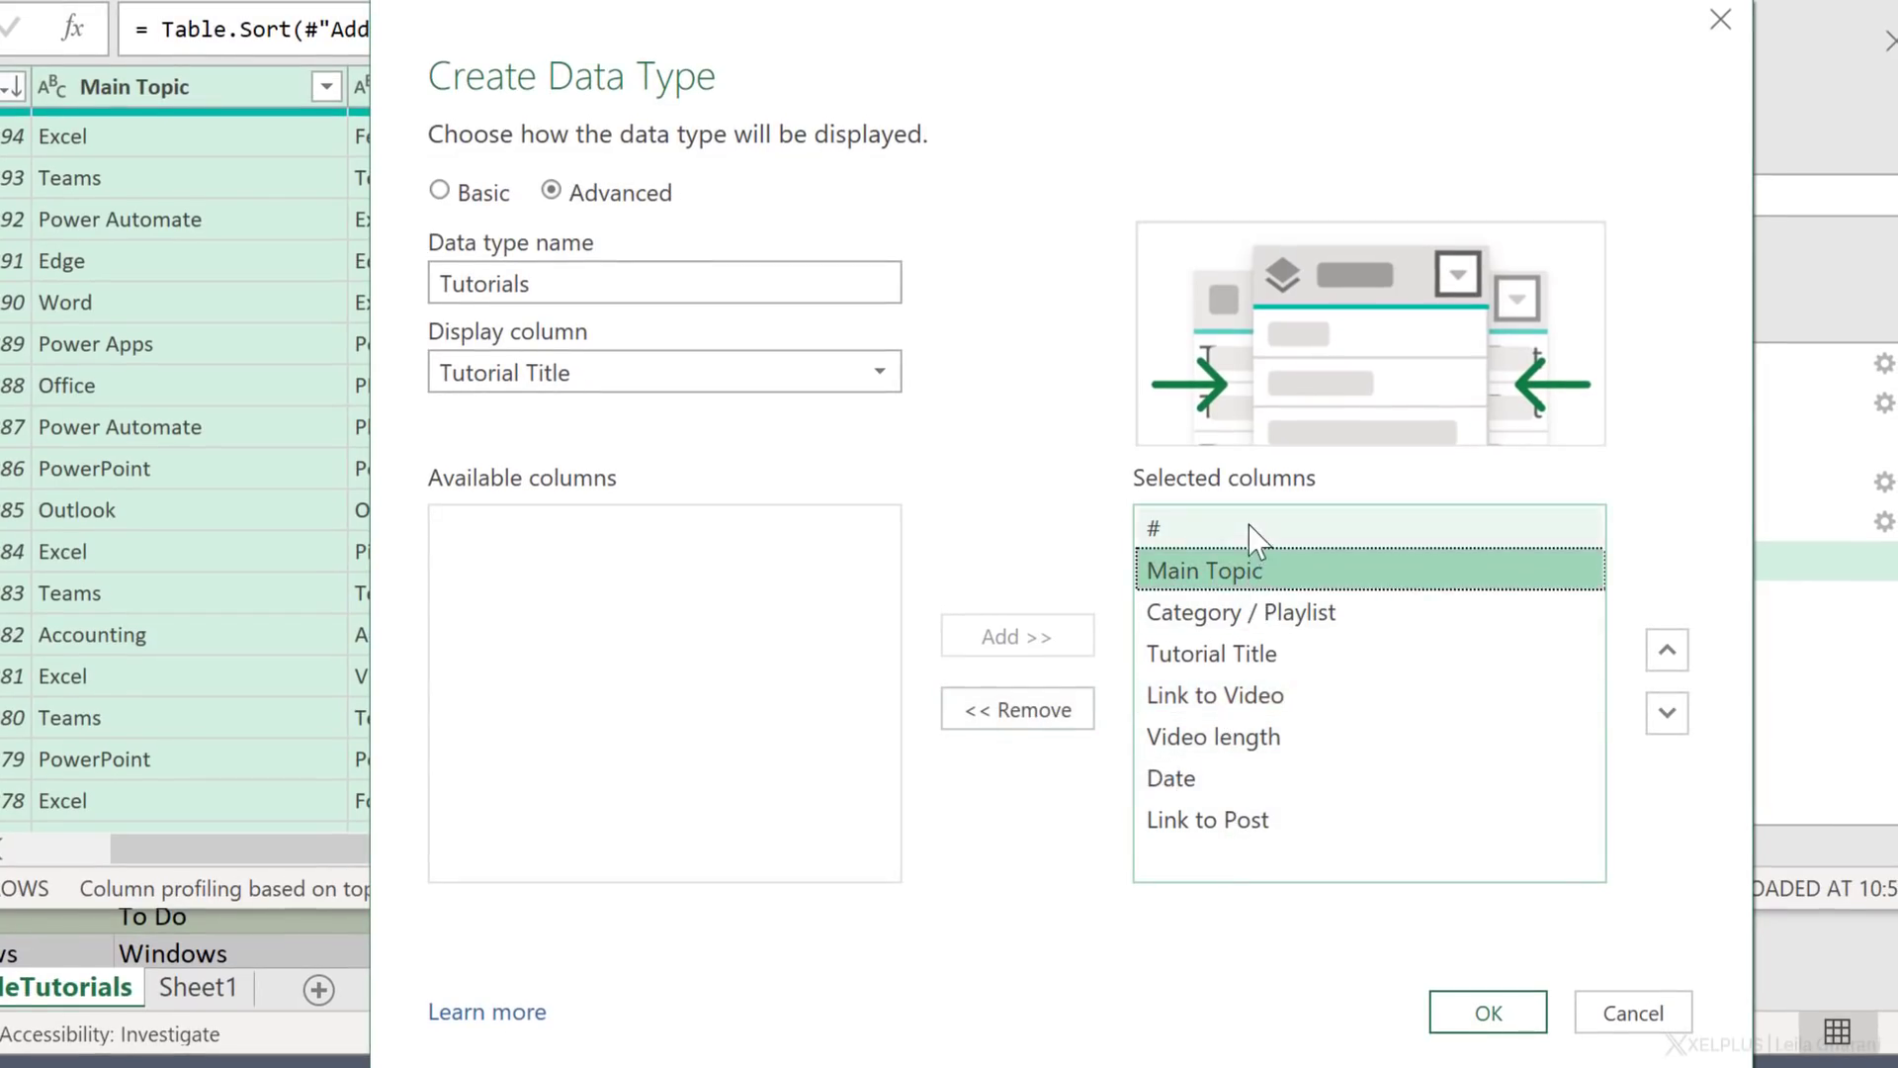
{"action": "left_click", "coordinate": [1257, 532]}
{"action": "left_click", "coordinate": [1667, 713]}
{"action": "left_click", "coordinate": [1667, 712]}
{"action": "left_click", "coordinate": [1666, 713]}
{"action": "left_click", "coordinate": [1667, 713]}
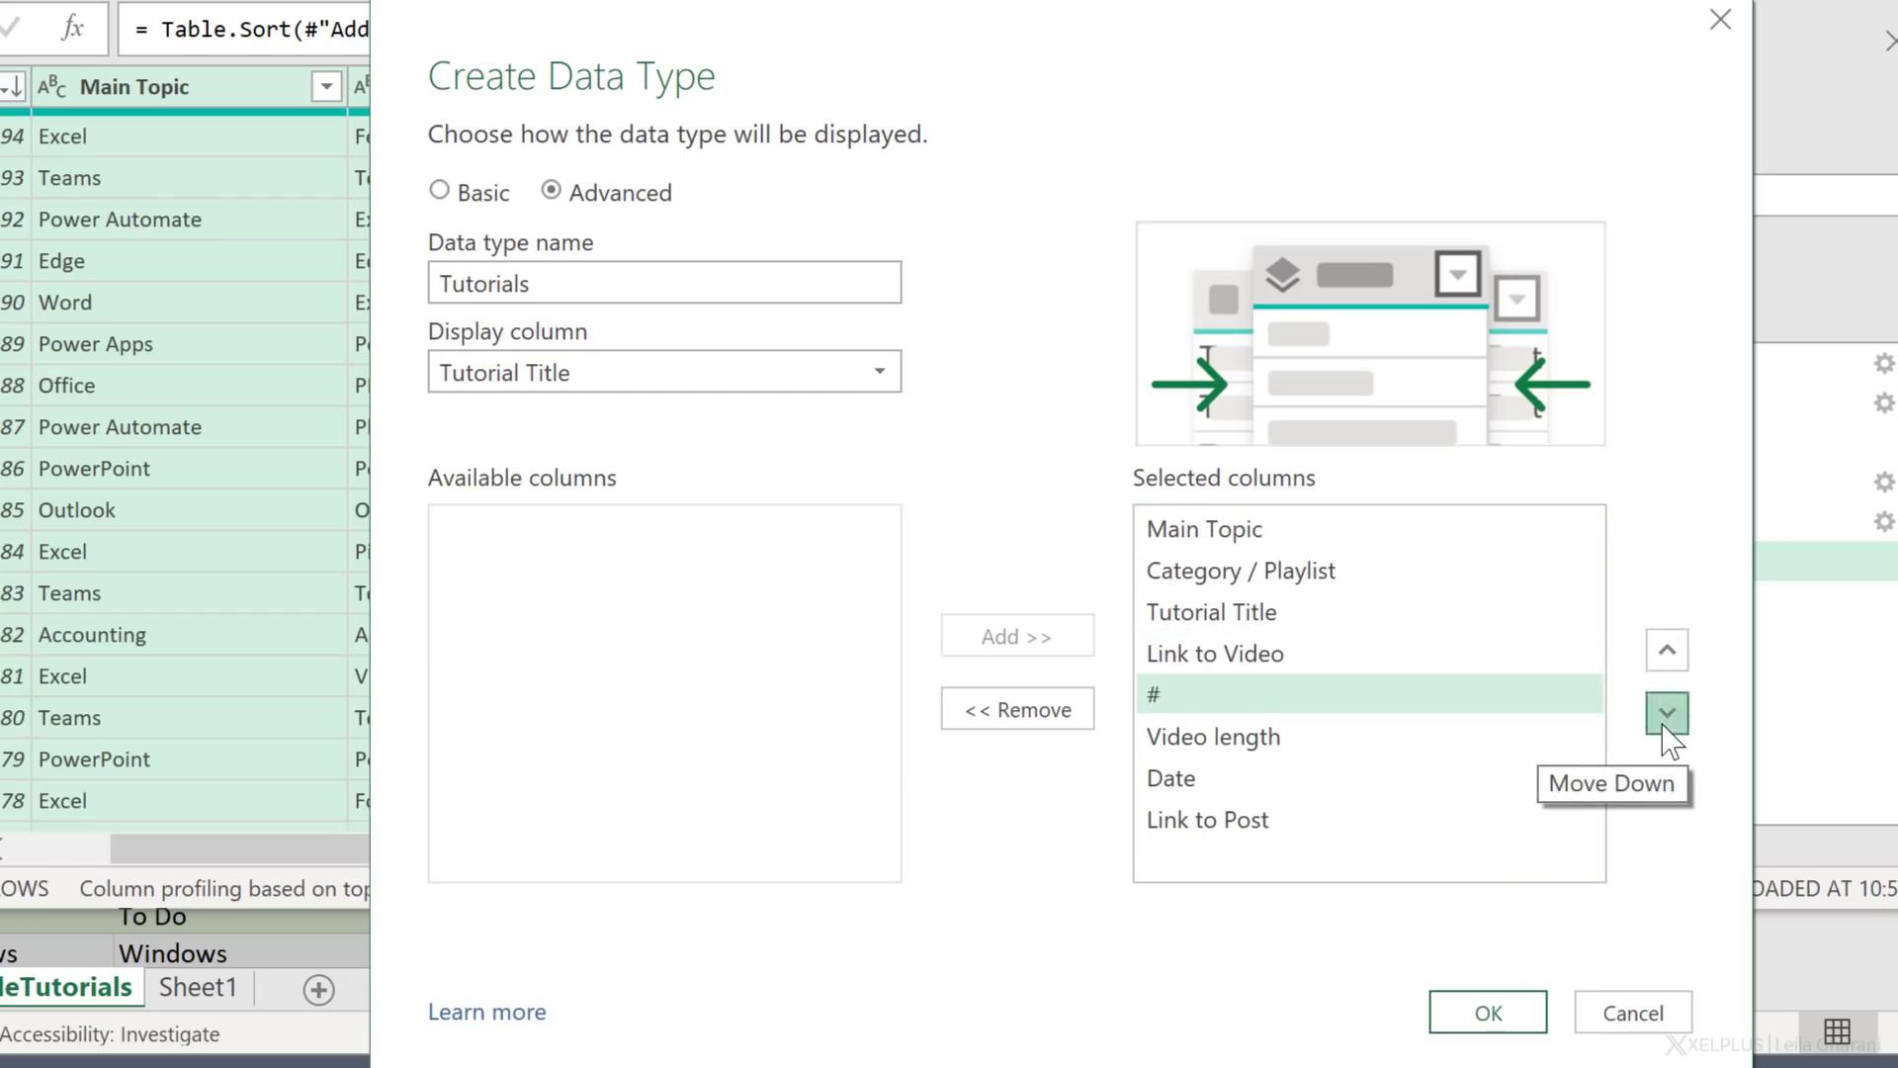
{"action": "left_click", "coordinate": [1667, 713]}
{"action": "left_click", "coordinate": [1667, 713]}
{"action": "left_click", "coordinate": [1667, 713]}
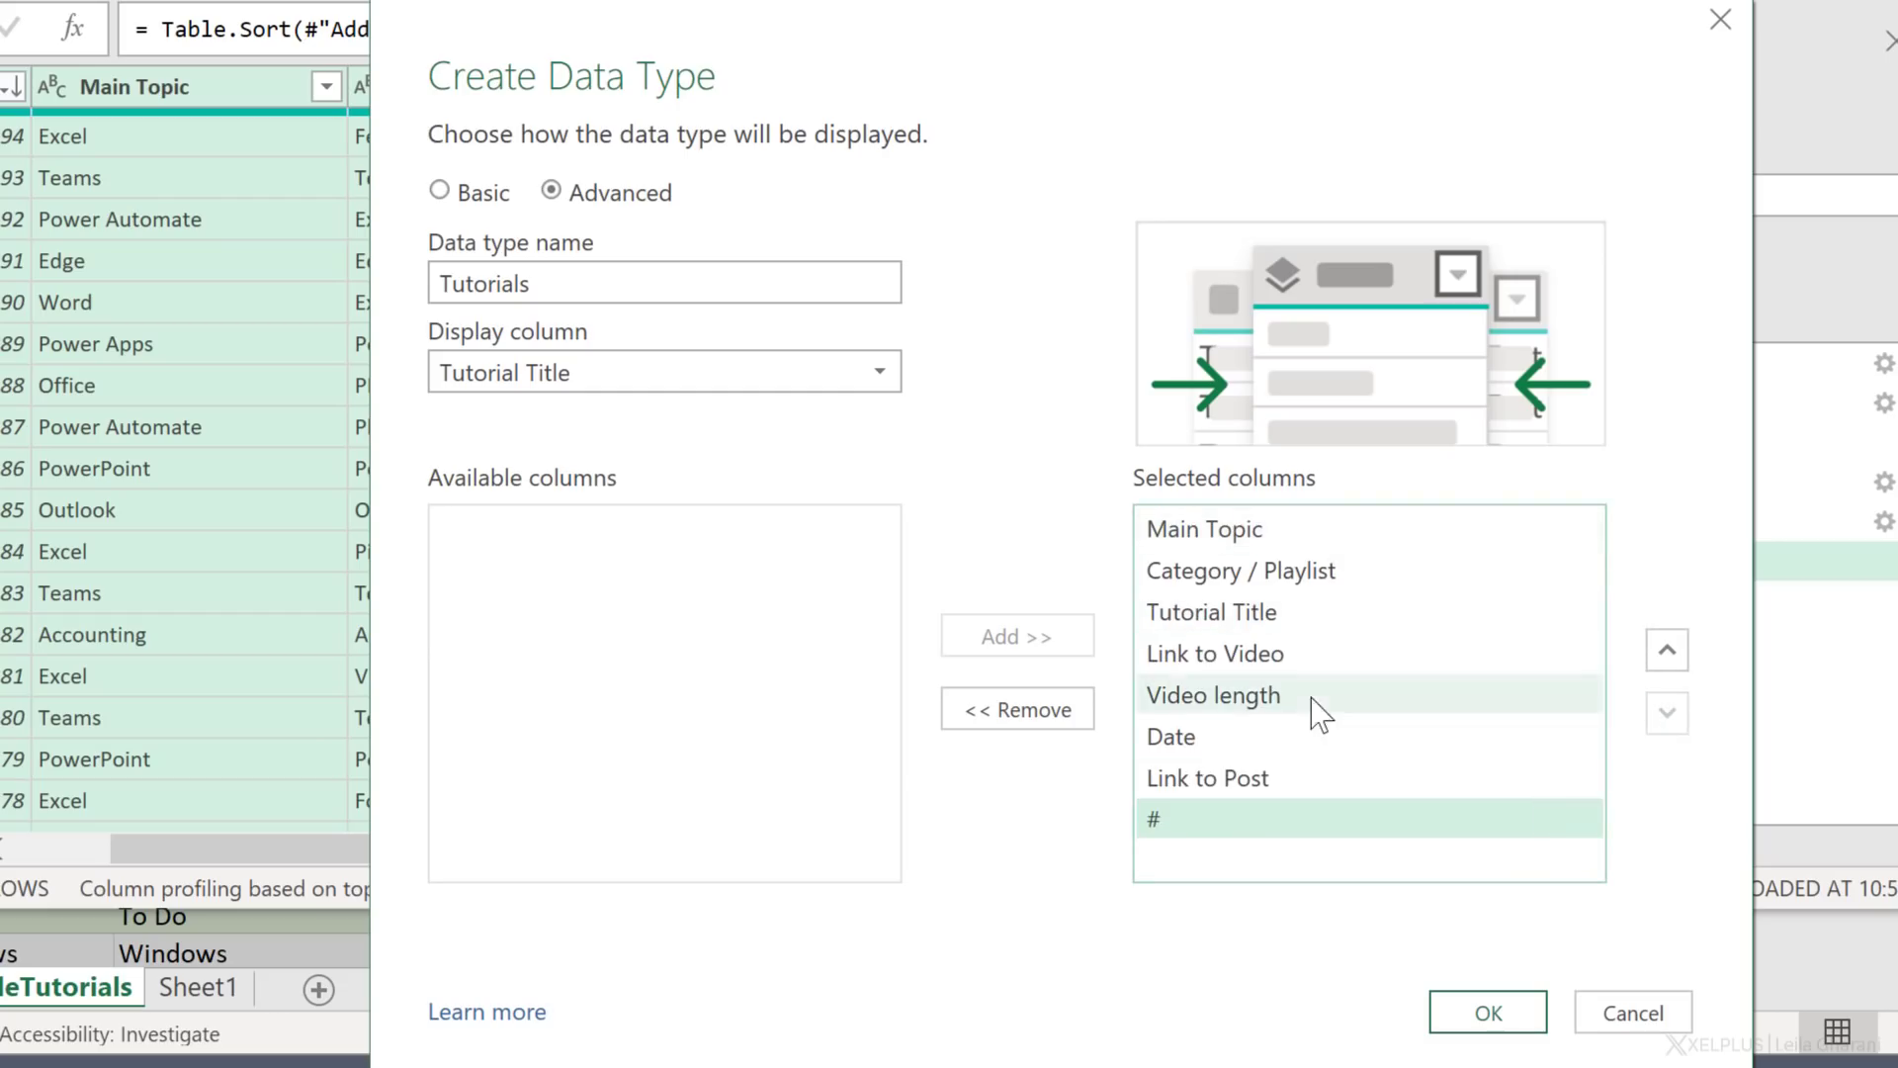
Step: Place Link to Post and Link to Video after Category / Playlist and create the data type
{"action": "left_click", "coordinate": [1295, 778]}
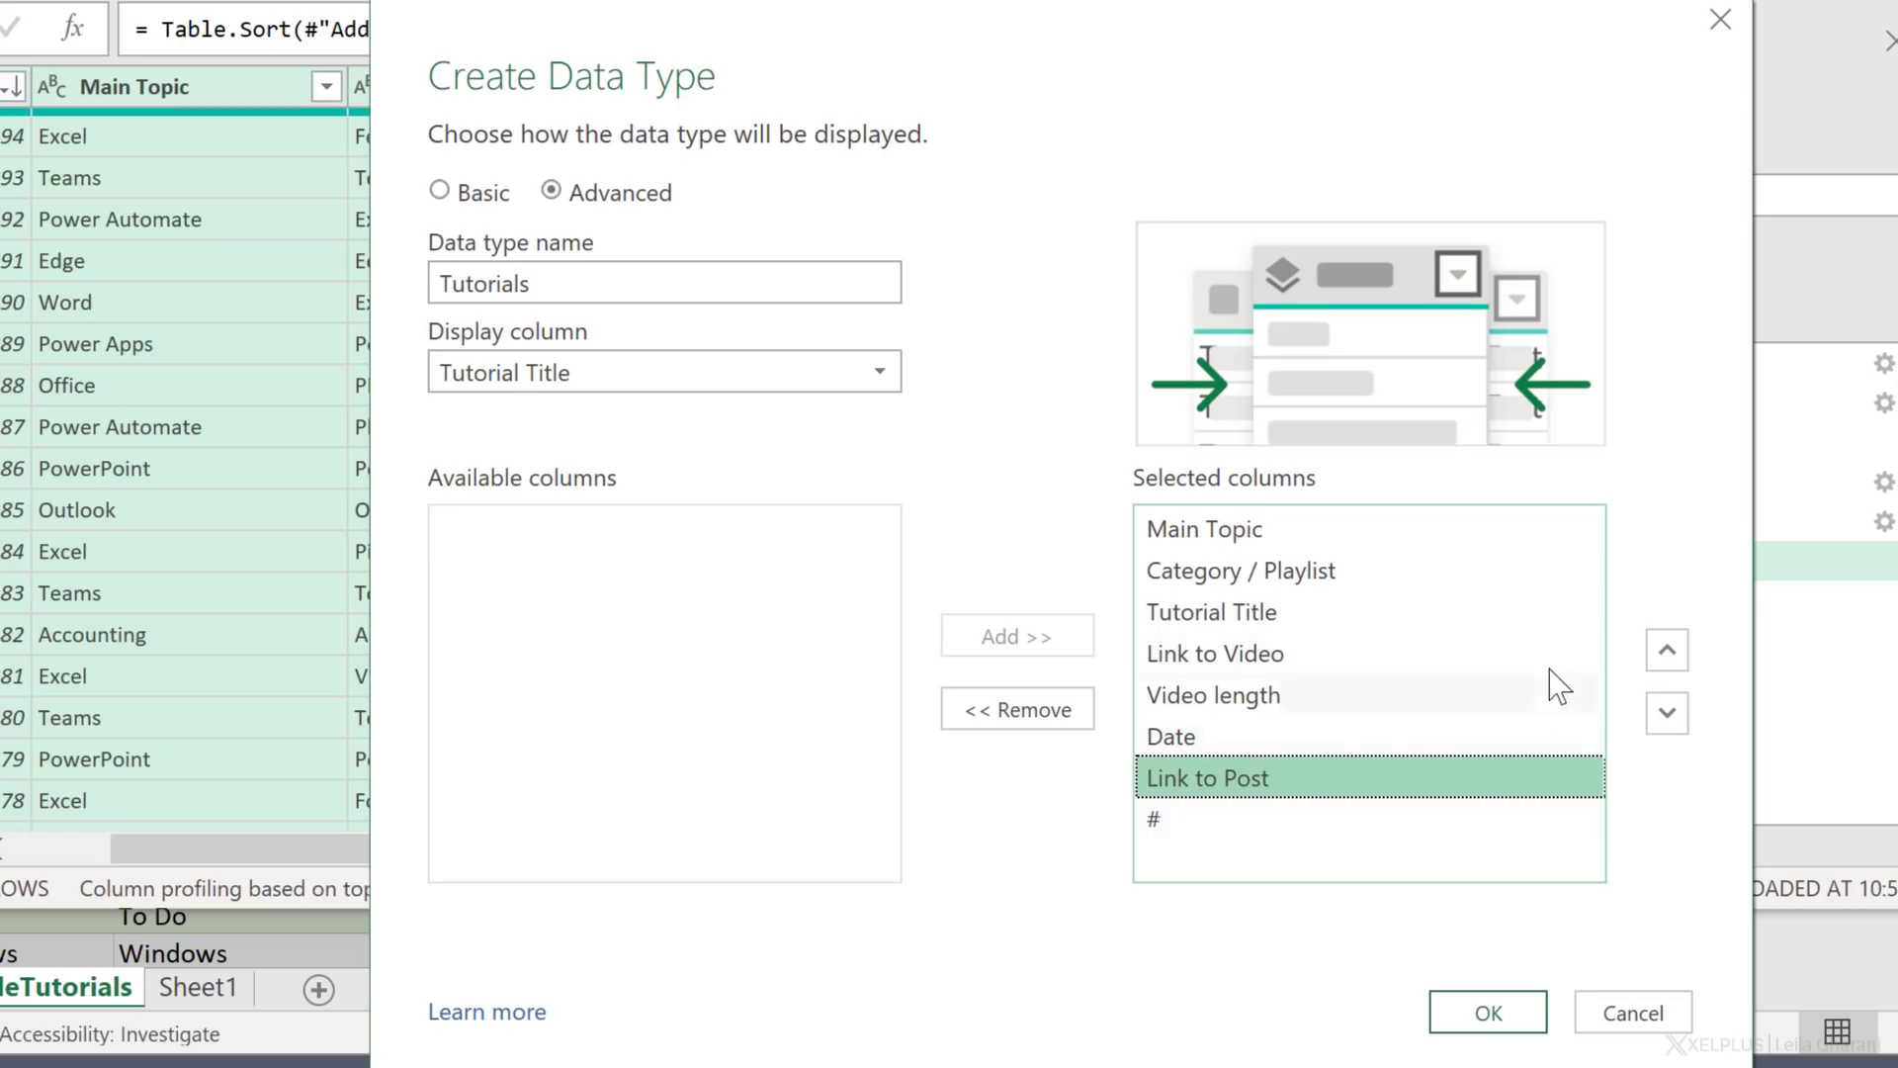
{"action": "left_click", "coordinate": [1666, 652]}
{"action": "left_click", "coordinate": [1666, 652]}
{"action": "left_click", "coordinate": [1667, 653]}
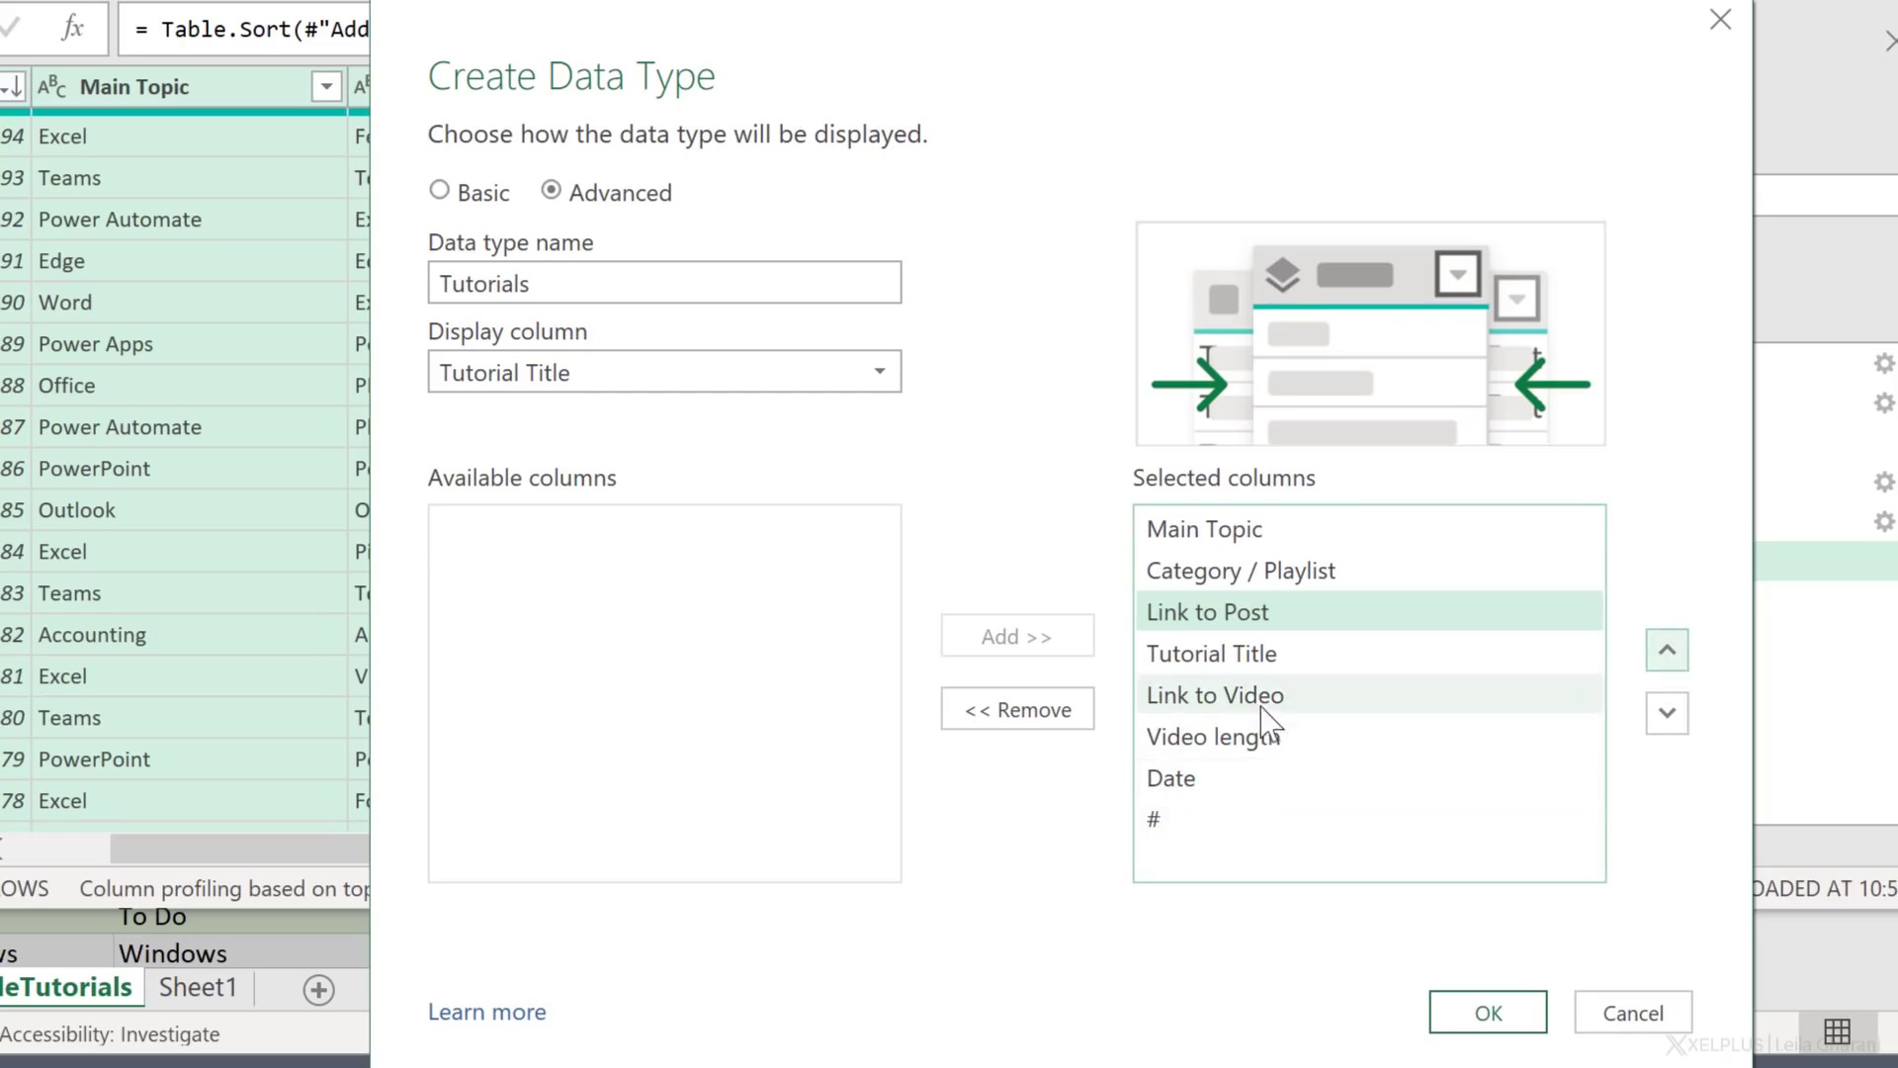
{"action": "left_click", "coordinate": [1428, 696]}
{"action": "left_click", "coordinate": [1666, 649]}
{"action": "left_click", "coordinate": [1667, 649]}
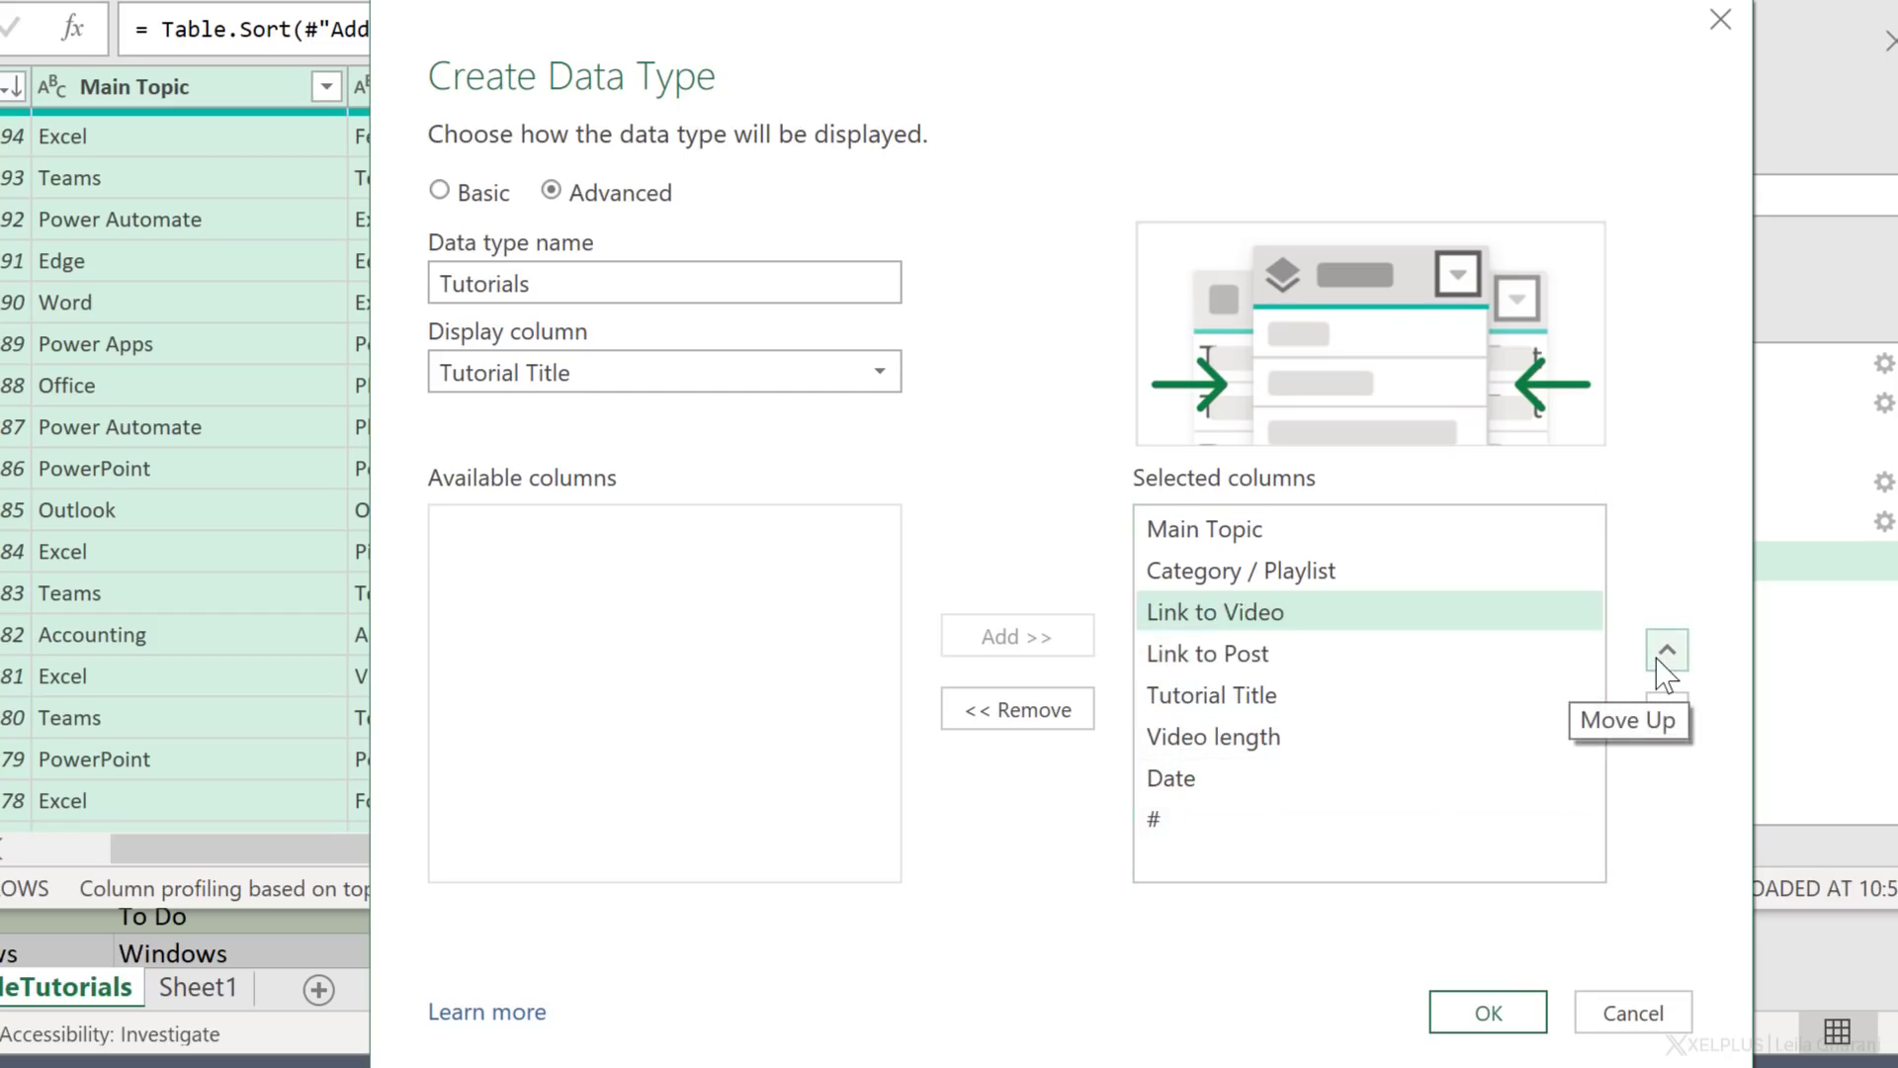
{"action": "left_click", "coordinate": [1666, 649]}
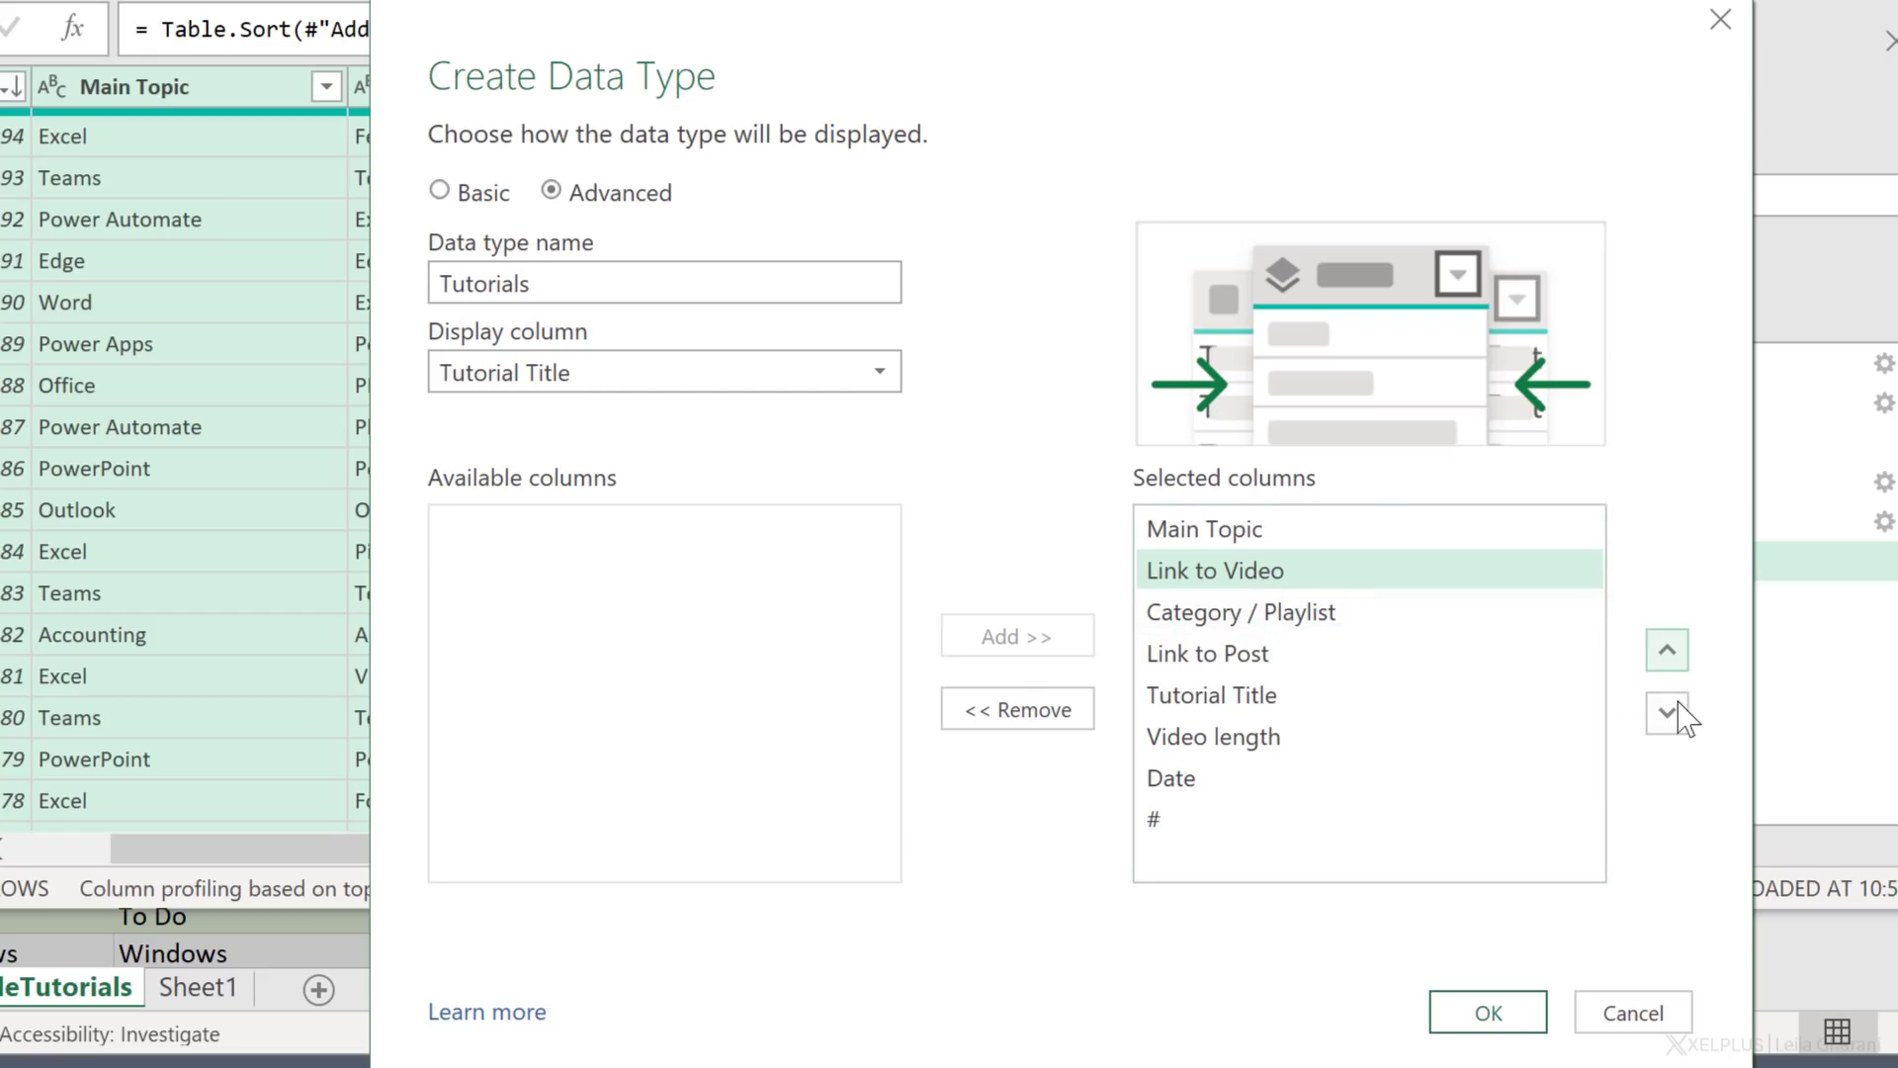
{"action": "left_click", "coordinate": [1667, 711]}
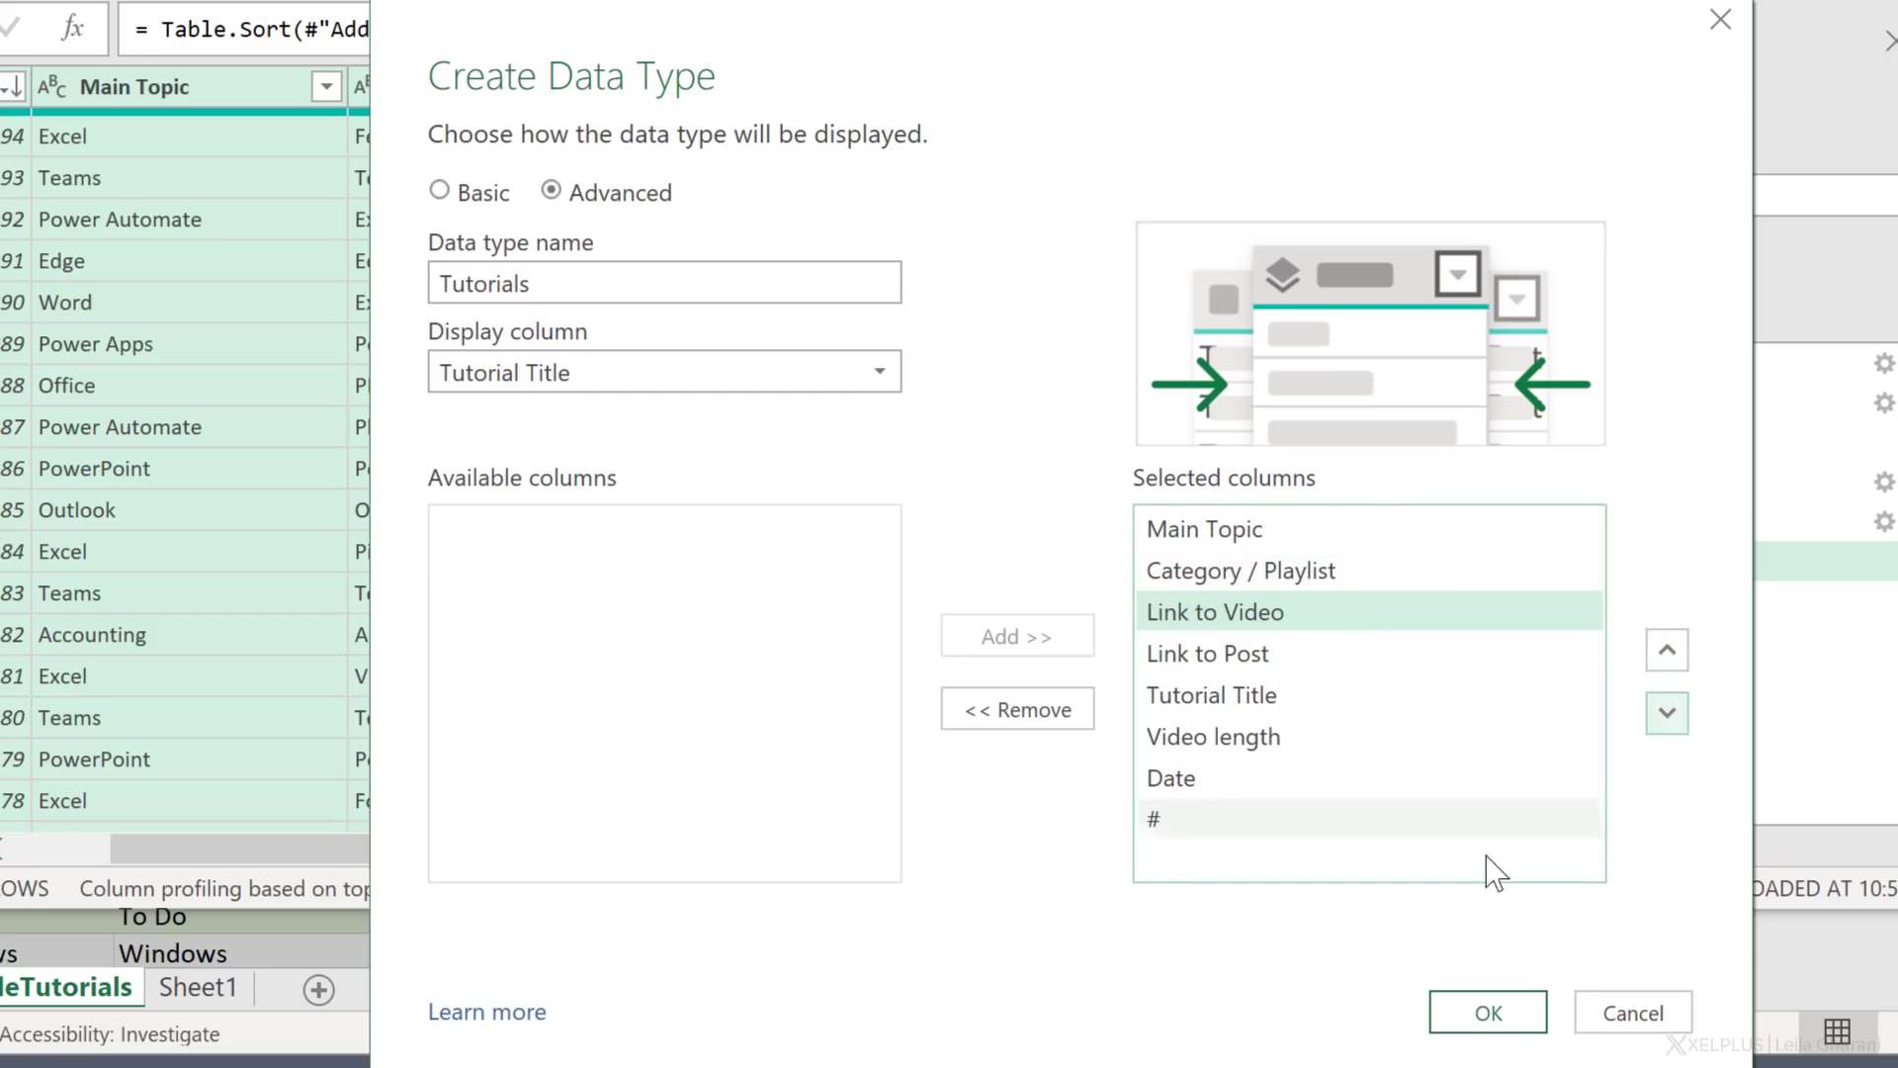
{"action": "left_click", "coordinate": [1488, 1013]}
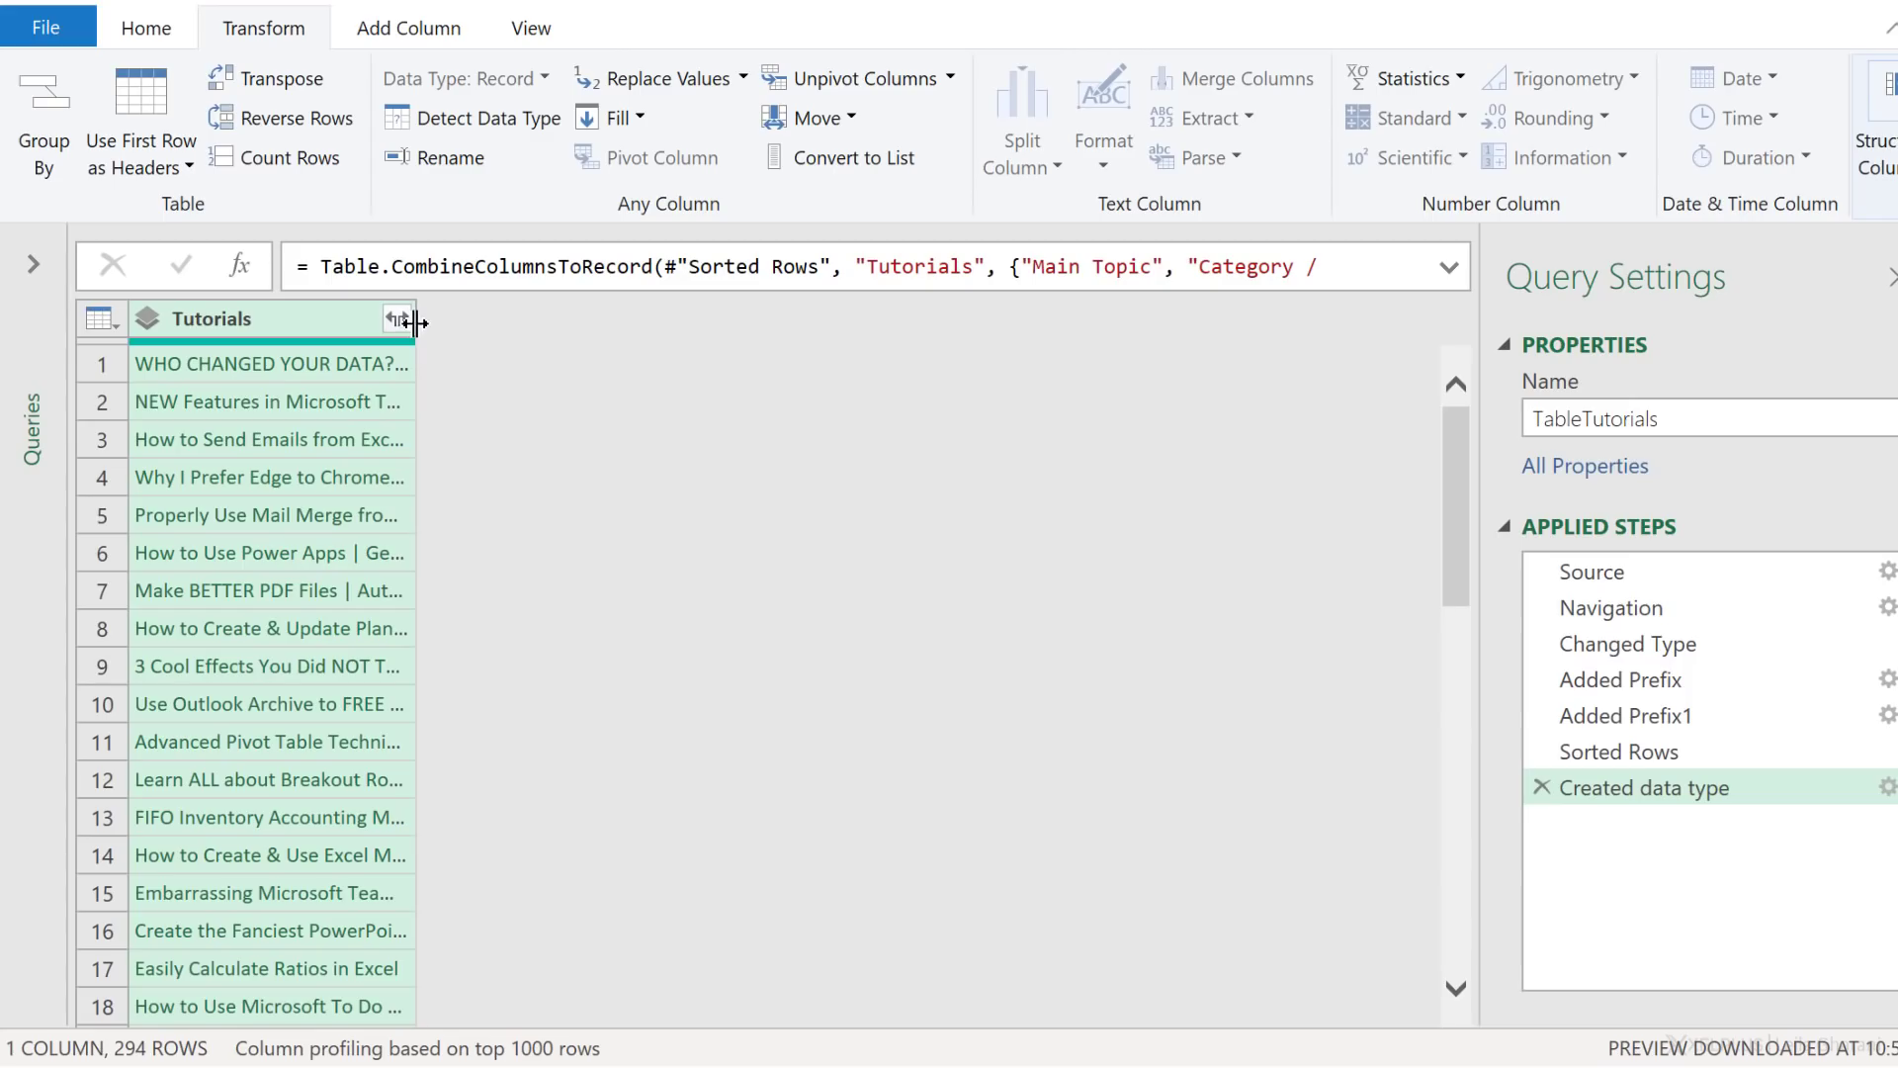
Step: Widen the Tutorials column, preview the second record, and load the 294 rows to Excel
{"action": "left_click_drag", "start_coordinate": [412, 320], "coordinate": [925, 340]}
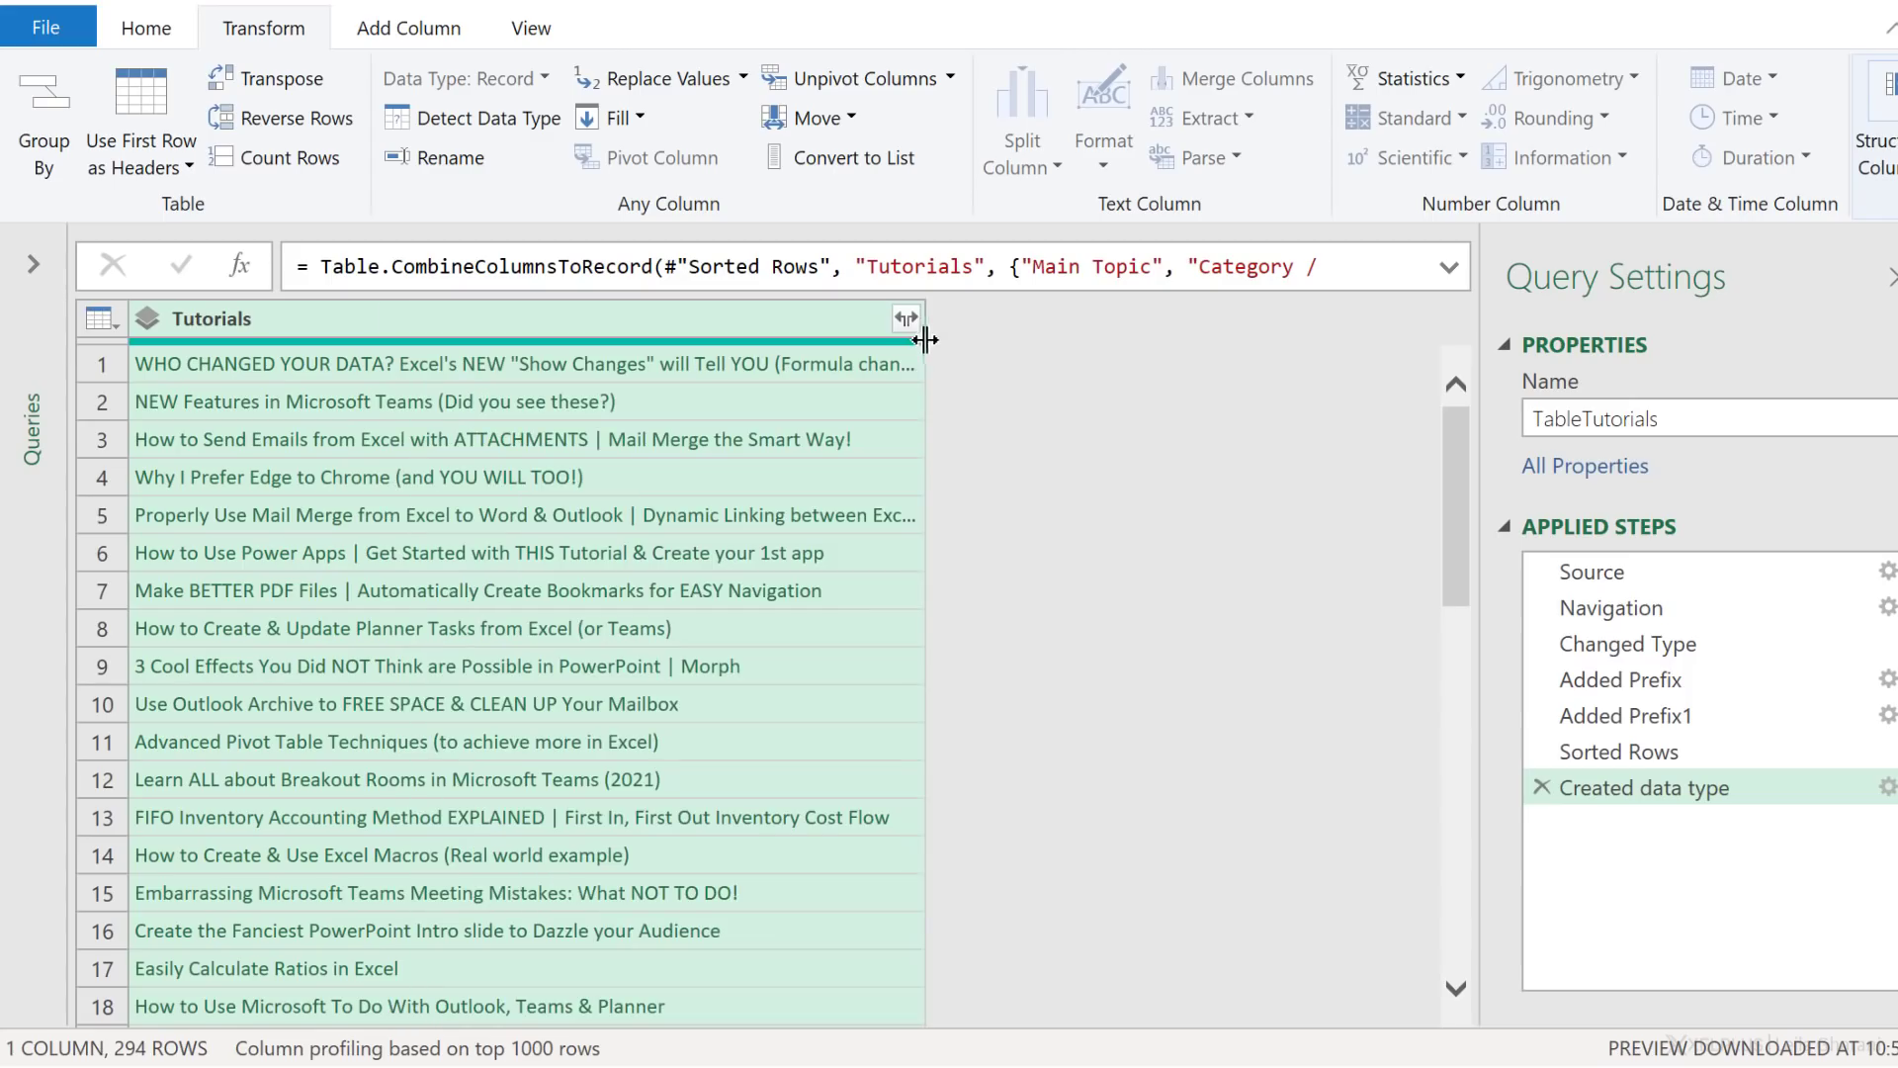
{"action": "left_click", "coordinate": [910, 402]}
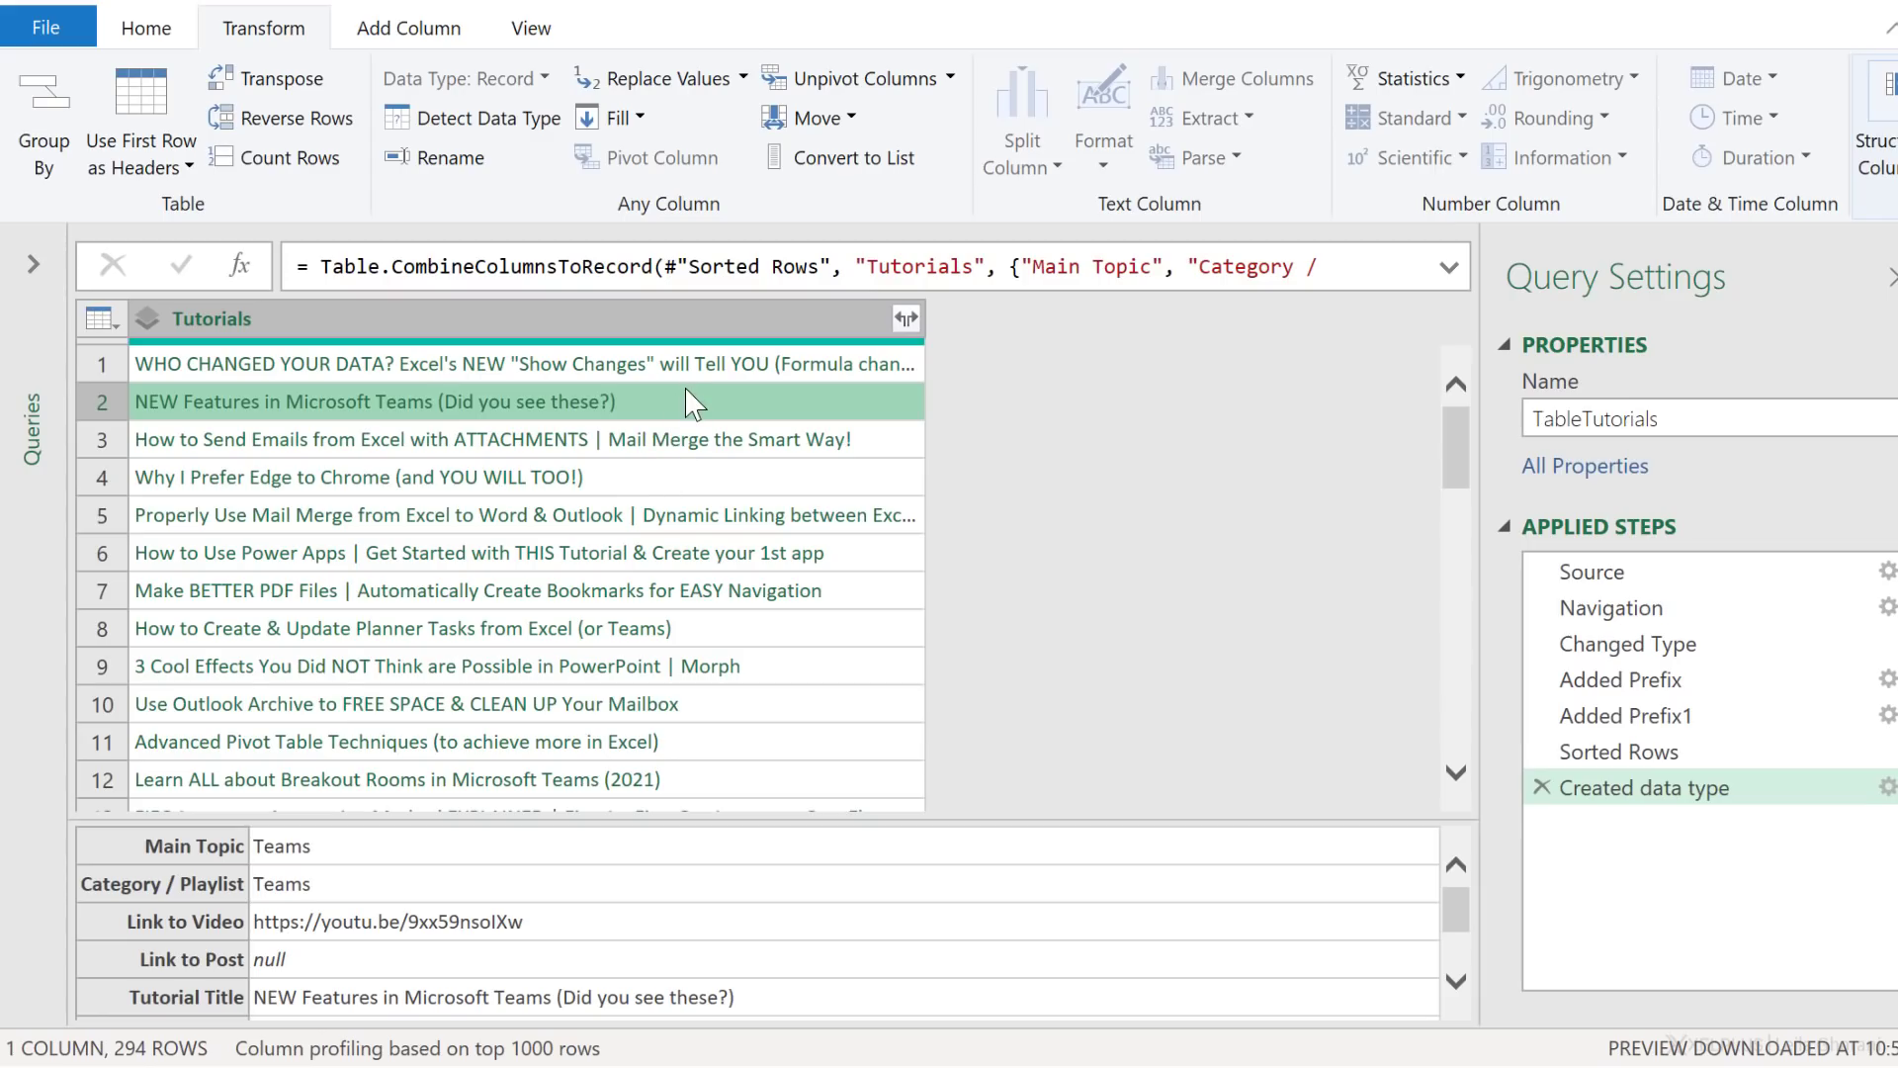
{"action": "left_click", "coordinate": [140, 38]}
{"action": "left_click", "coordinate": [52, 117]}
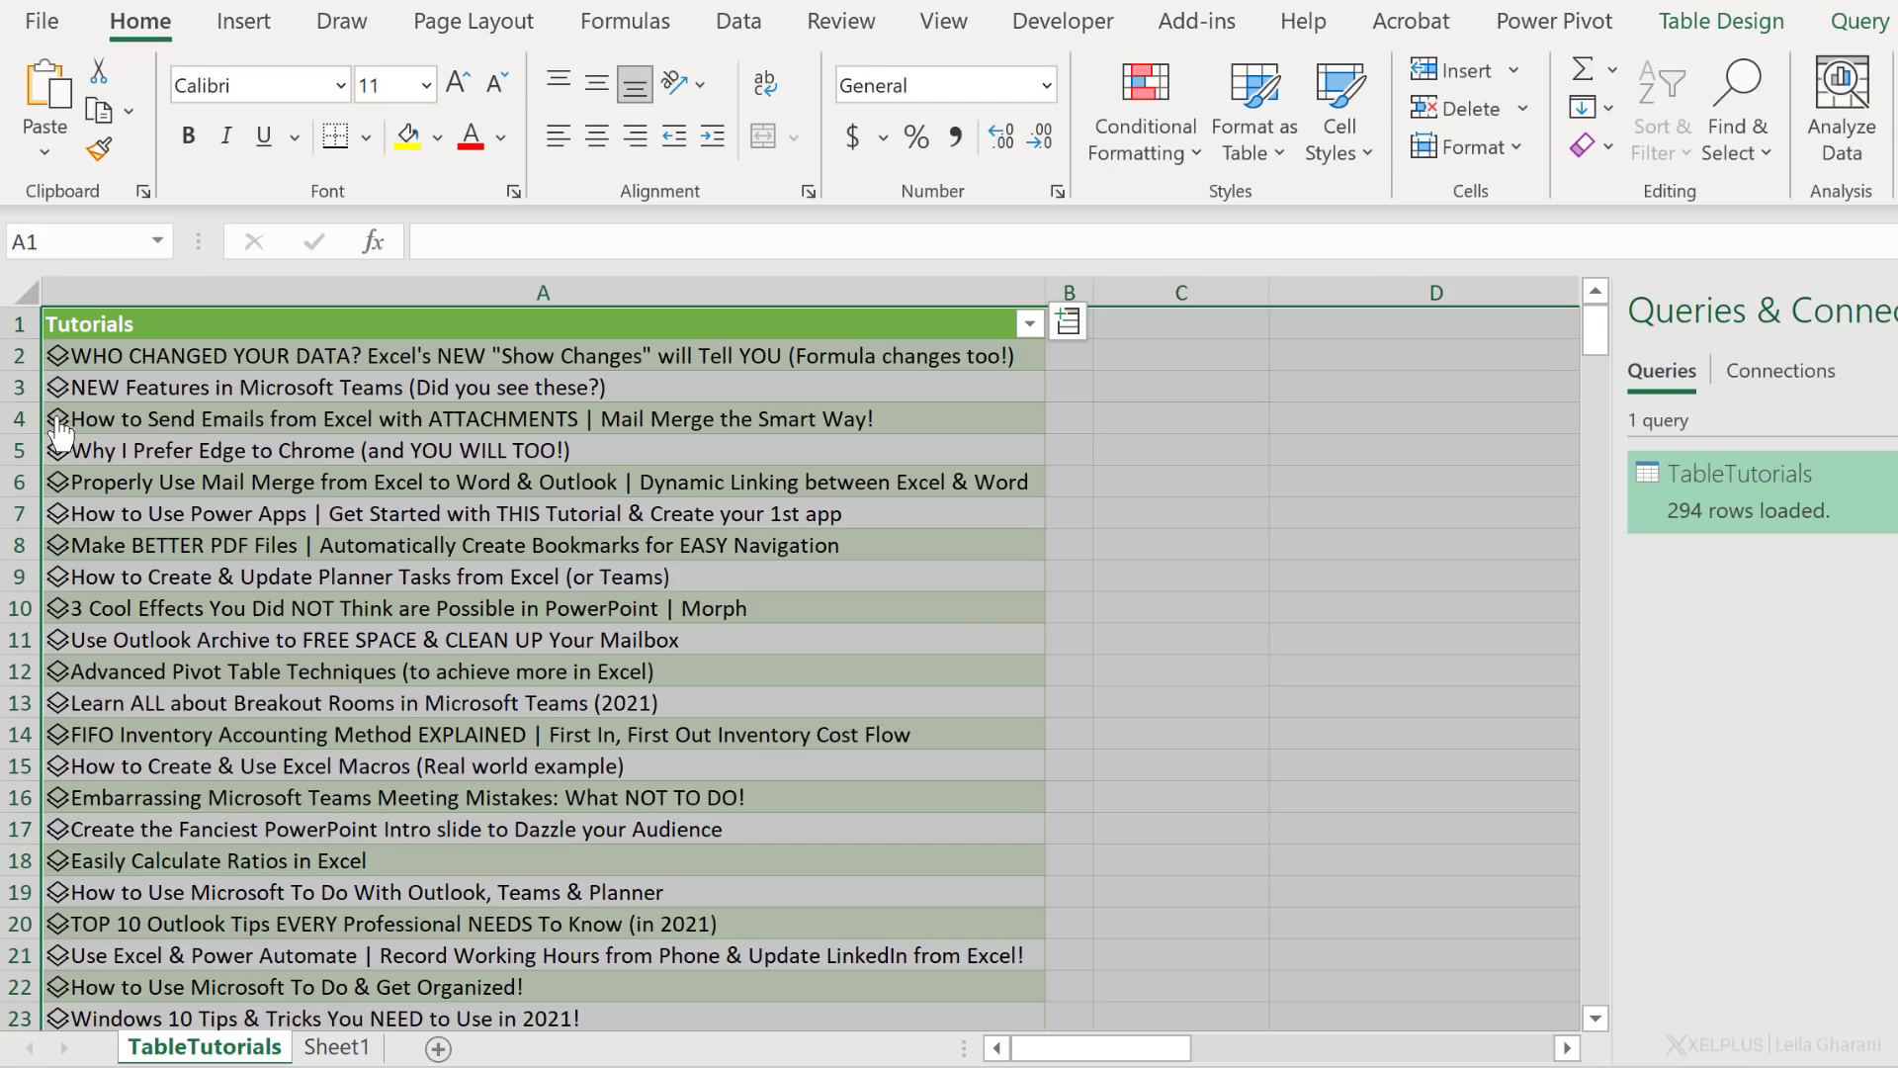
Step: Show the data card for the A4 Send Emails with ATTACHMENTS tutorial and pick Link to Video
{"action": "left_click", "coordinate": [57, 419]}
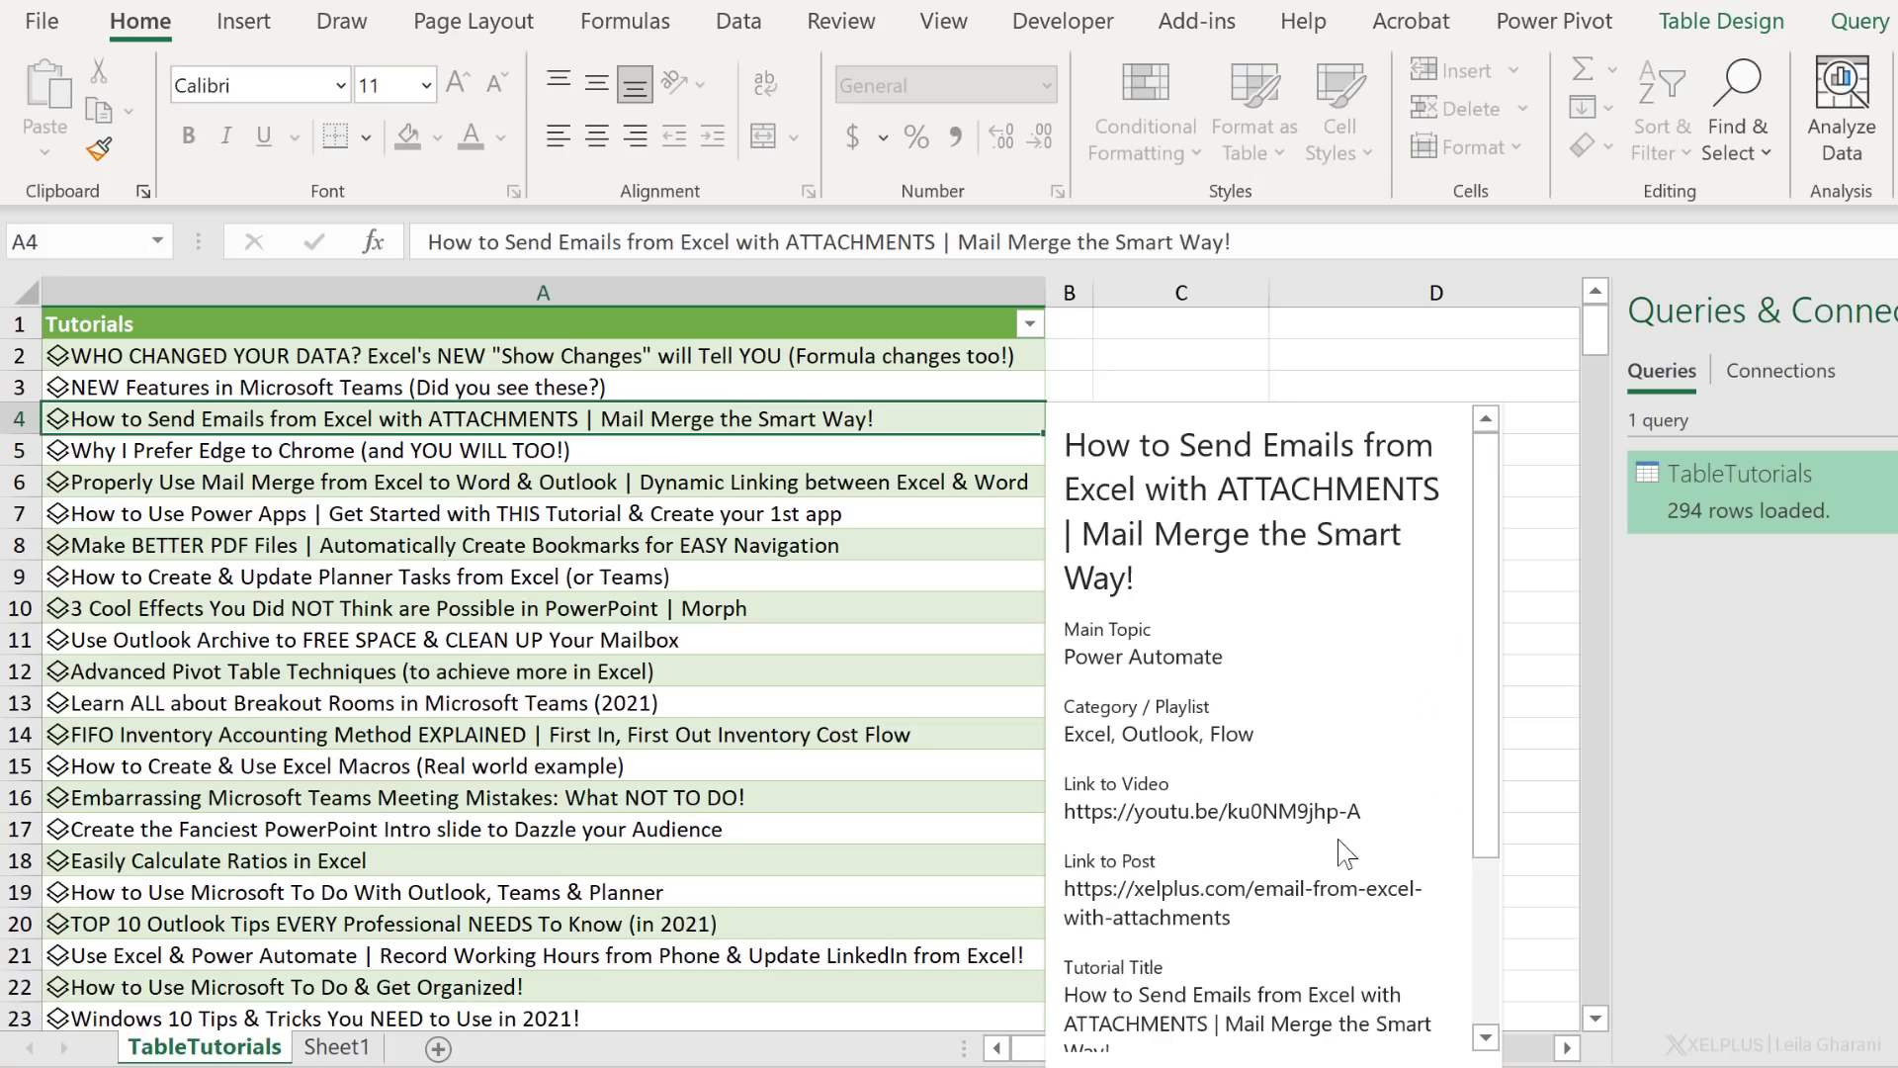
{"action": "left_click", "coordinate": [1157, 814]}
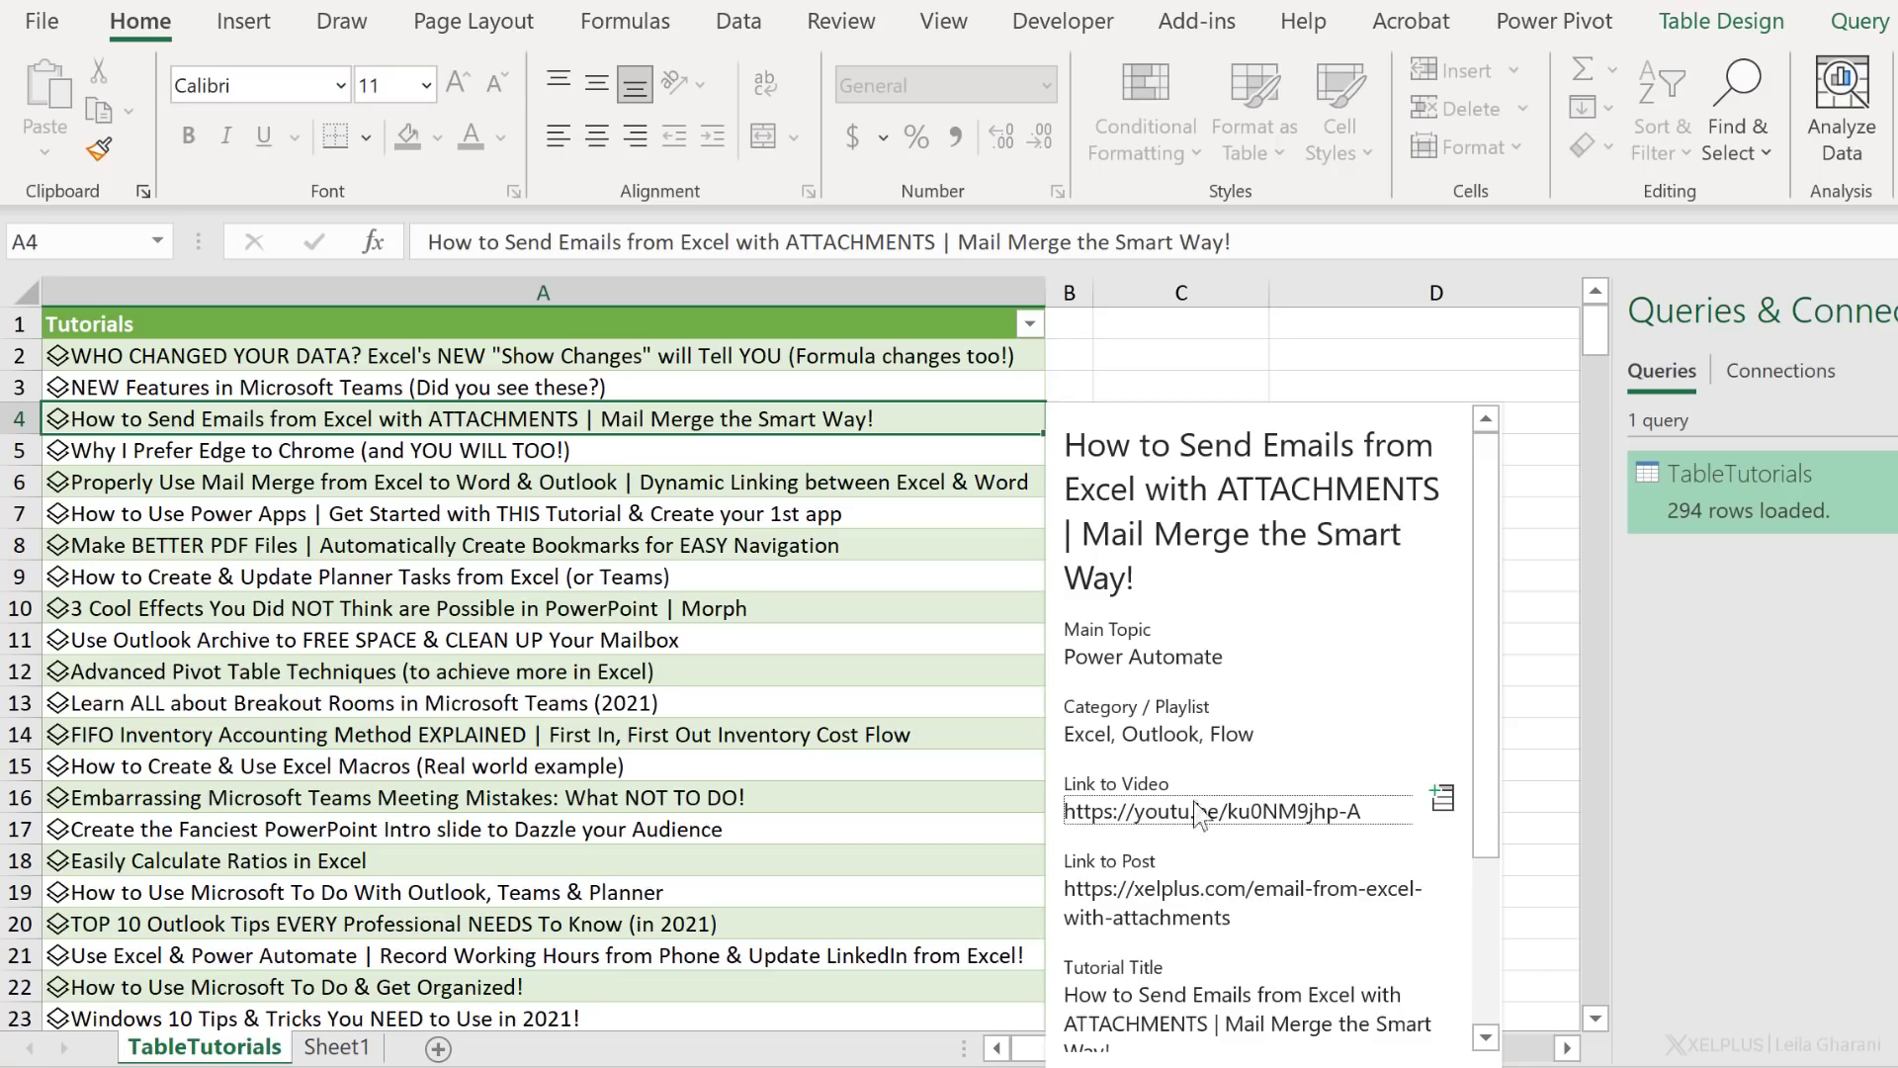
Step: Extract Link to Video into column B, autofit it, and check B4's formula
{"action": "left_click", "coordinate": [1442, 799]}
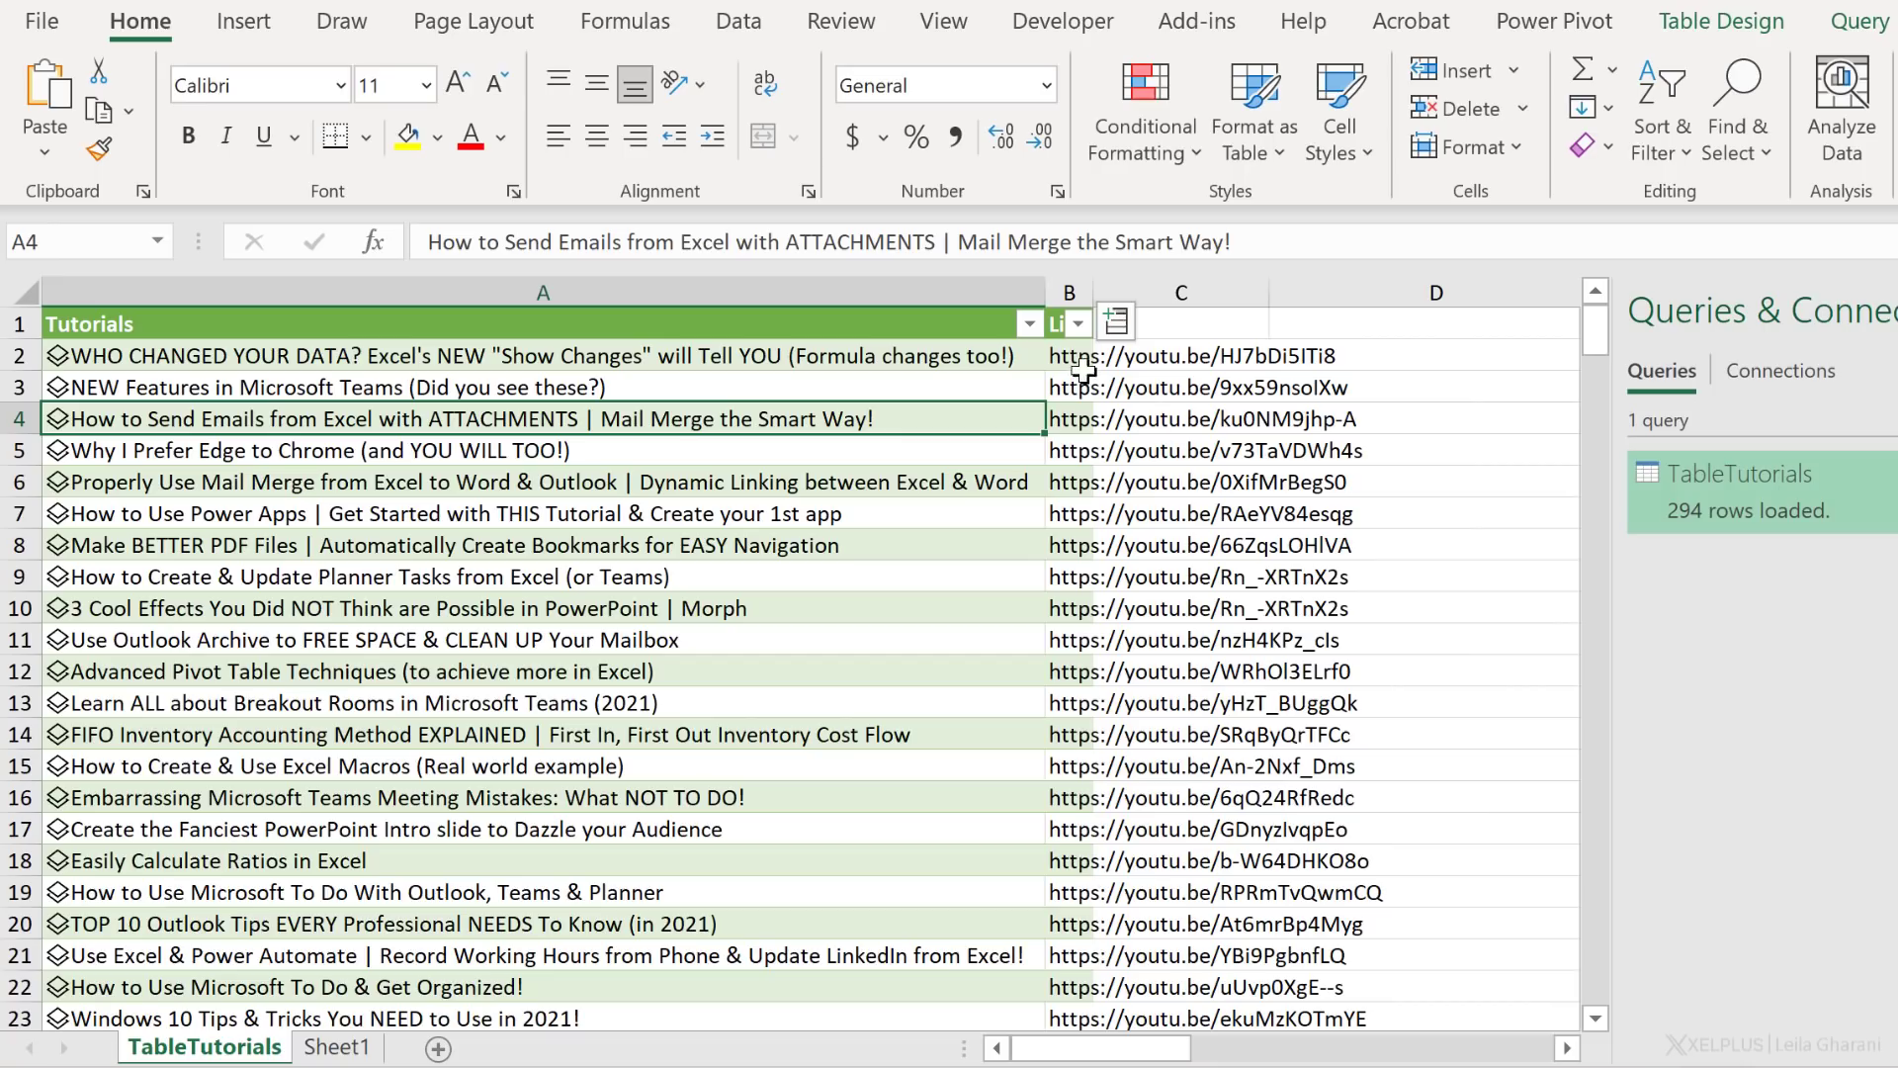
{"action": "double_click", "coordinate": [1089, 292]}
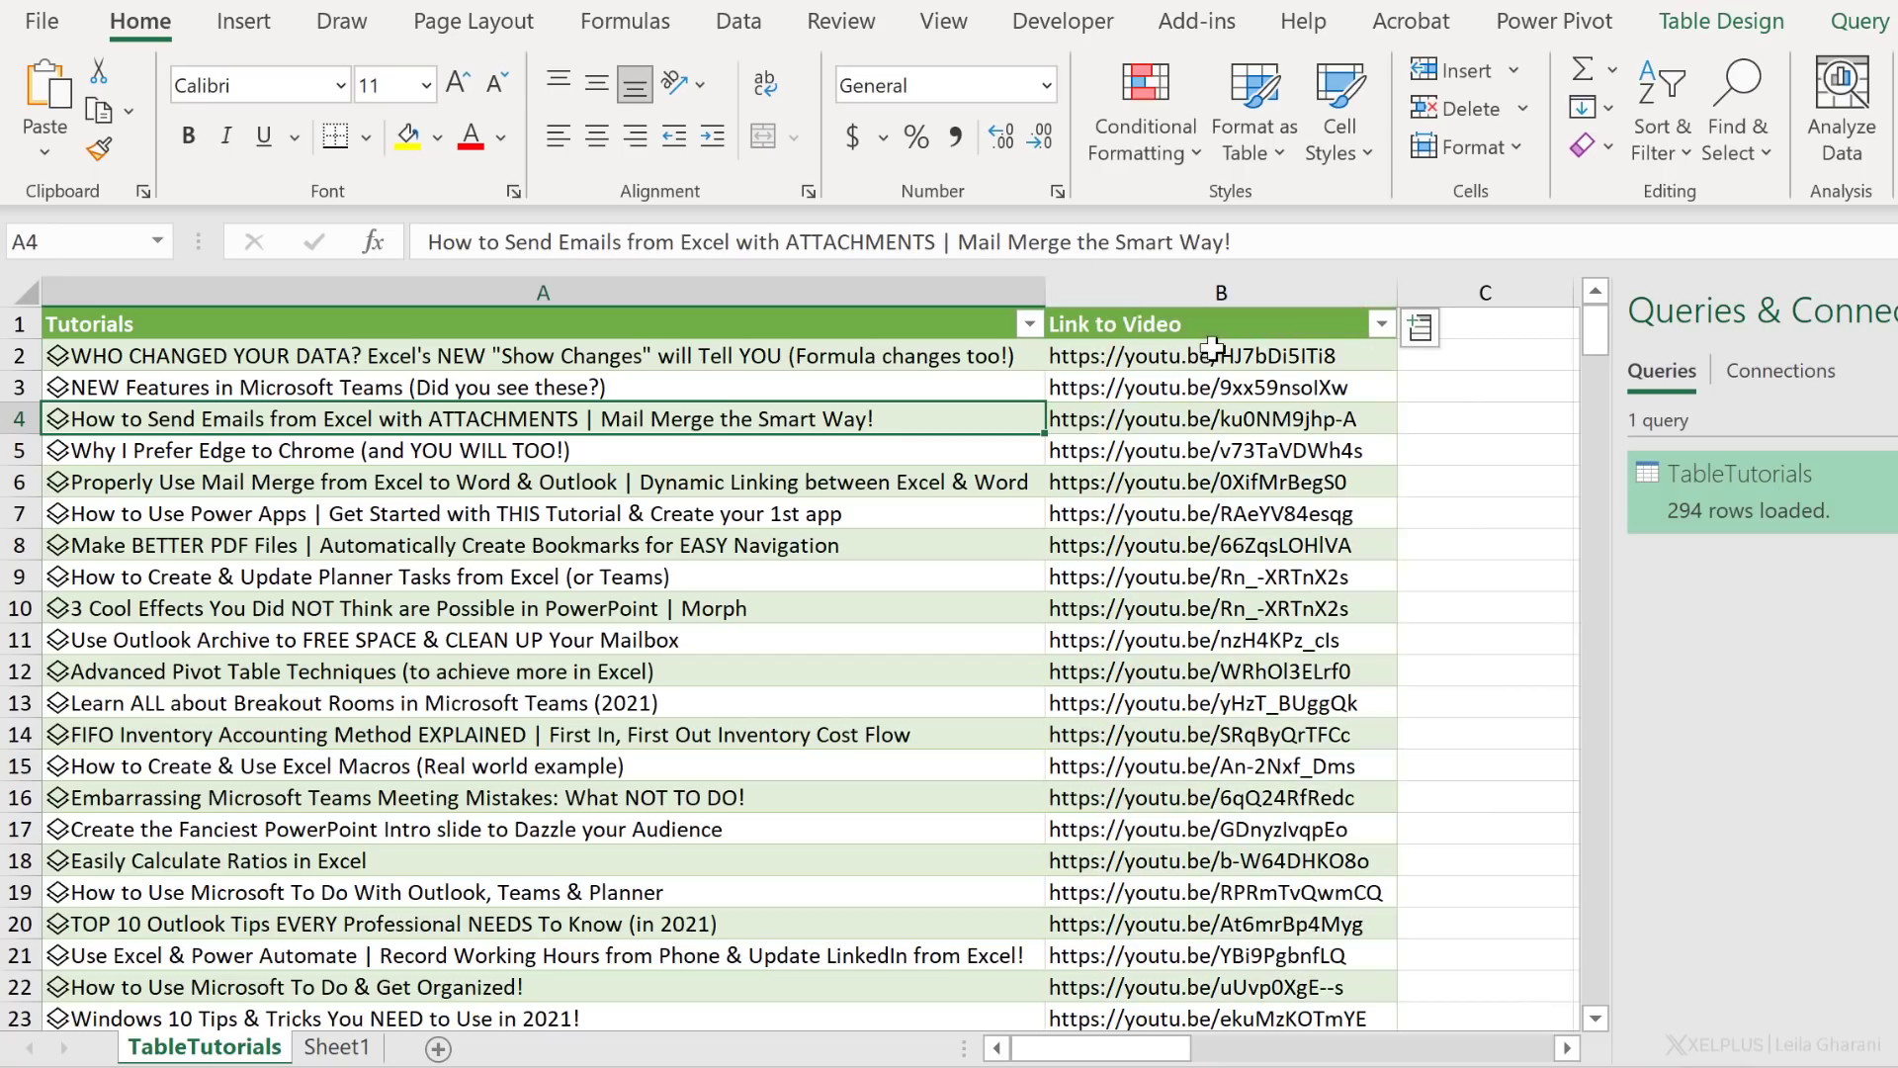
{"action": "left_click", "coordinate": [1163, 419]}
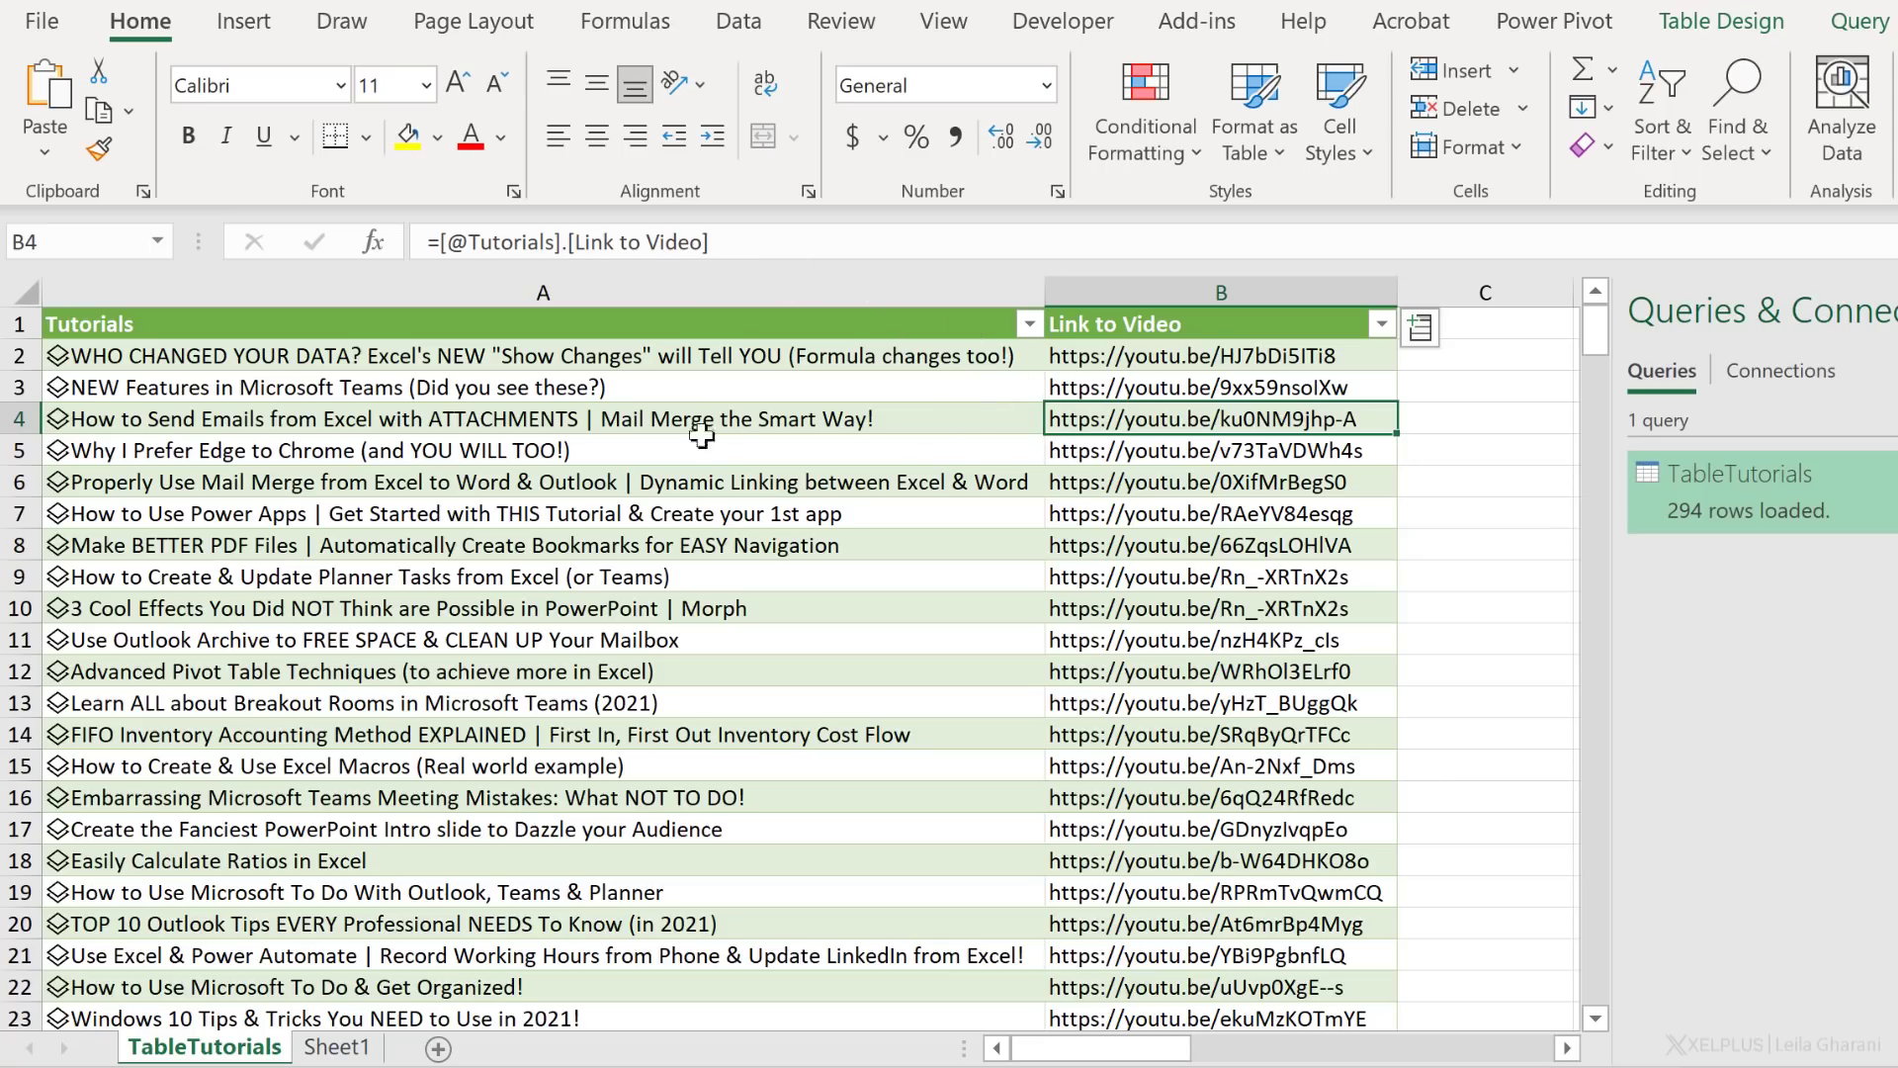
{"action": "left_click", "coordinate": [376, 414]}
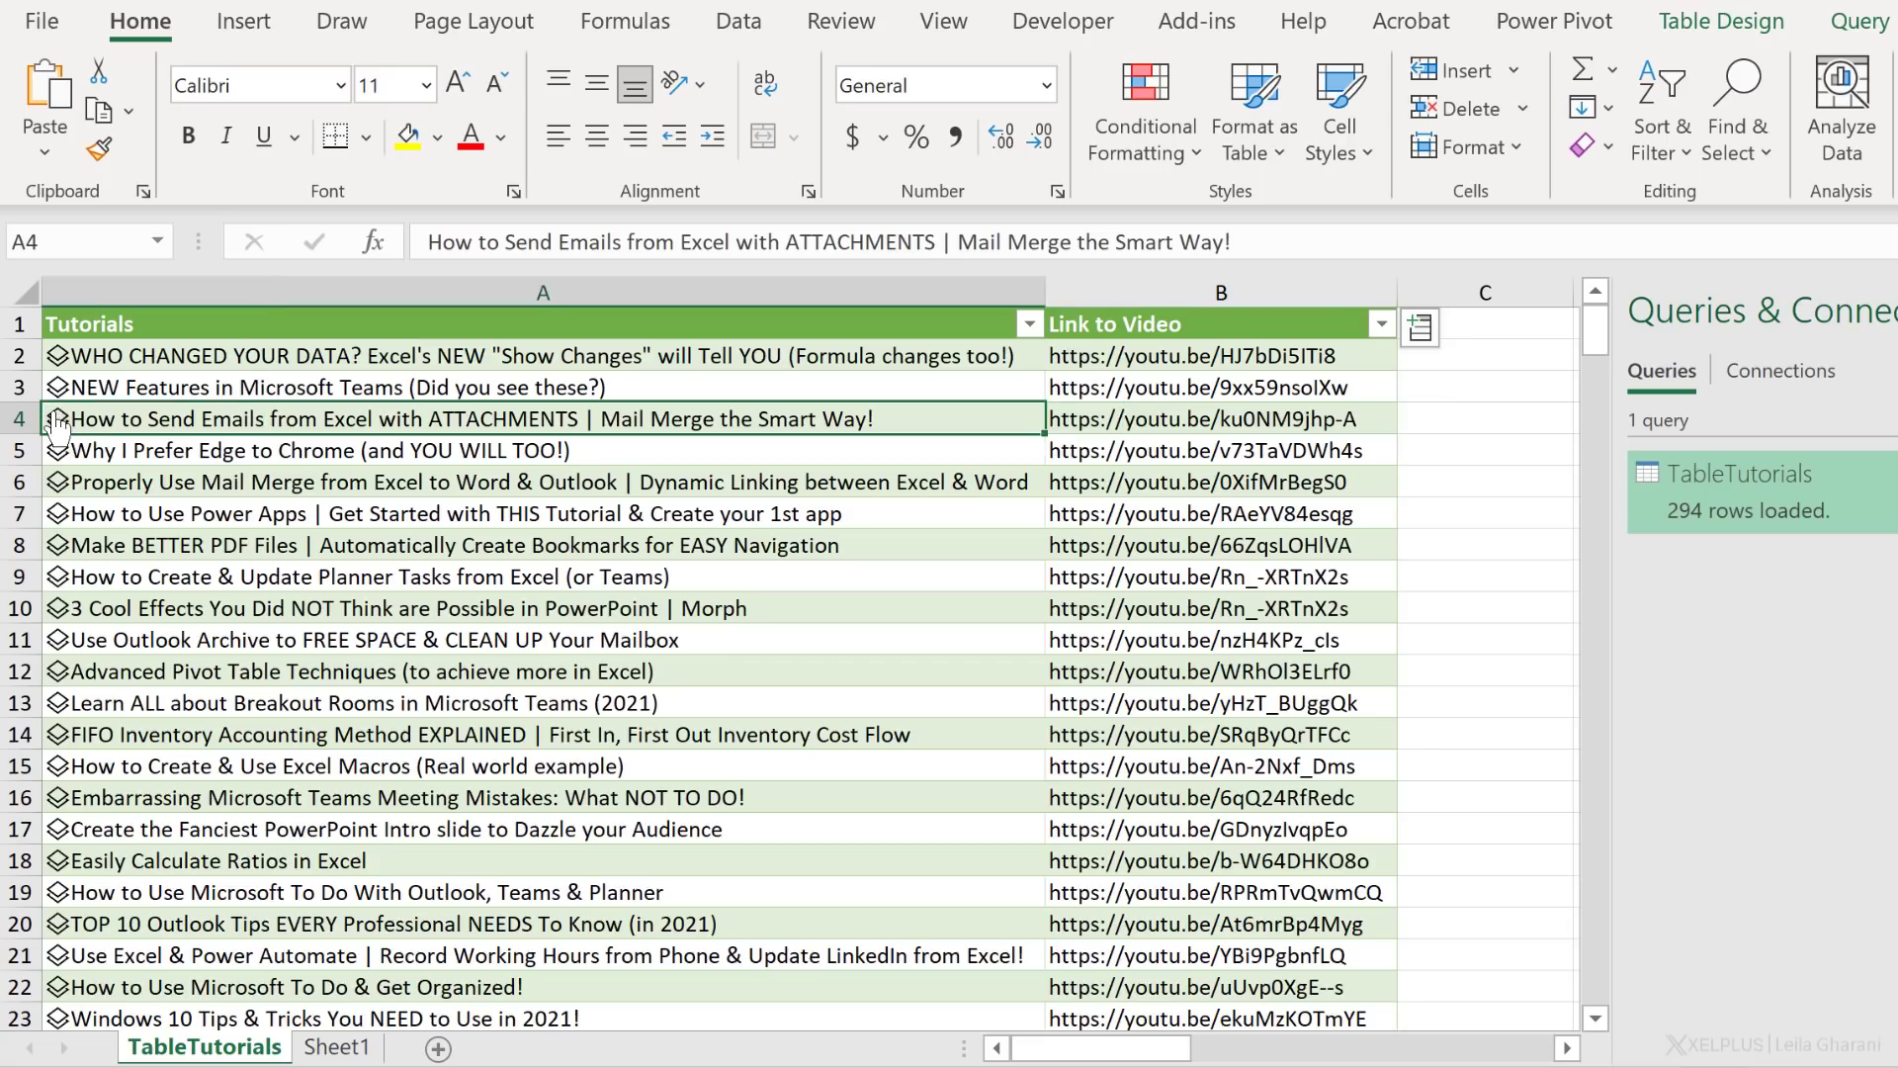
{"action": "left_click", "coordinate": [1228, 420]}
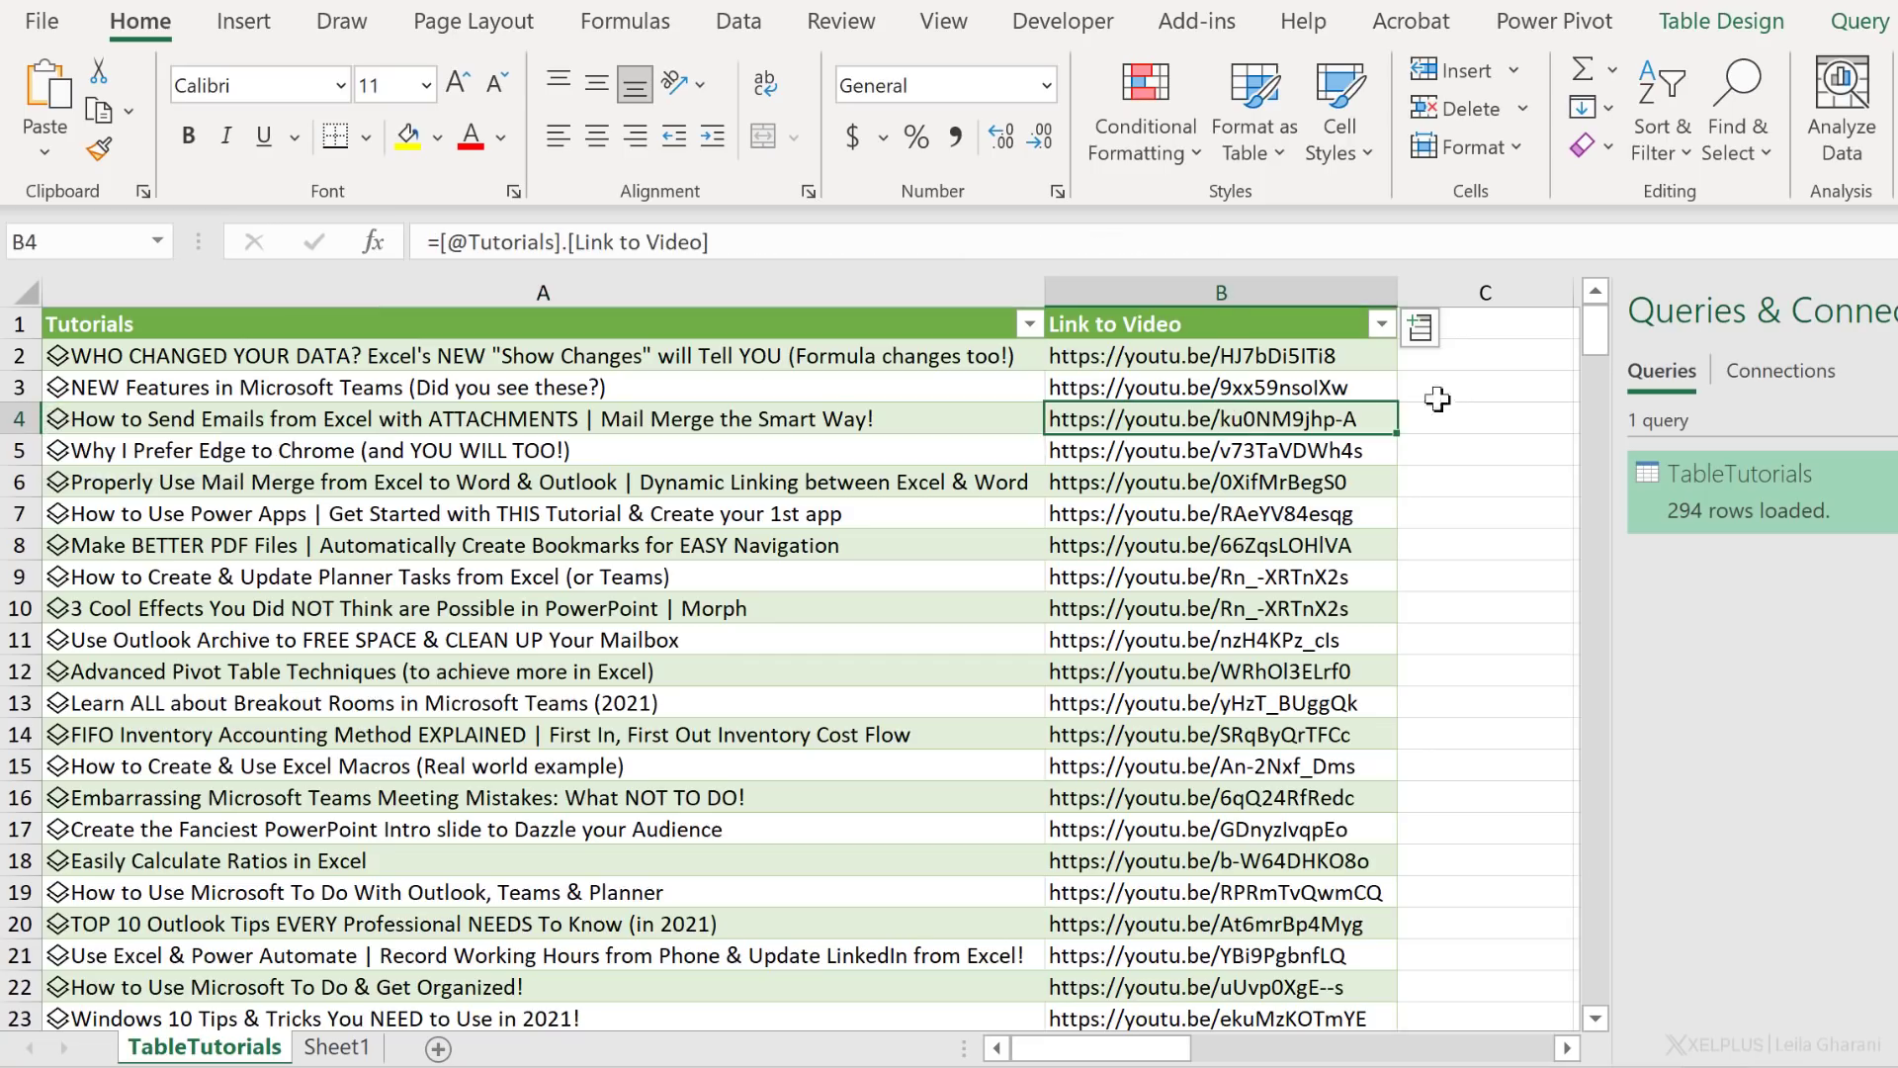
Step: Add a Link to Post column from the Tutorials data type and review the row
{"action": "left_click", "coordinate": [1478, 327]}
{"action": "left_click", "coordinate": [1349, 367]}
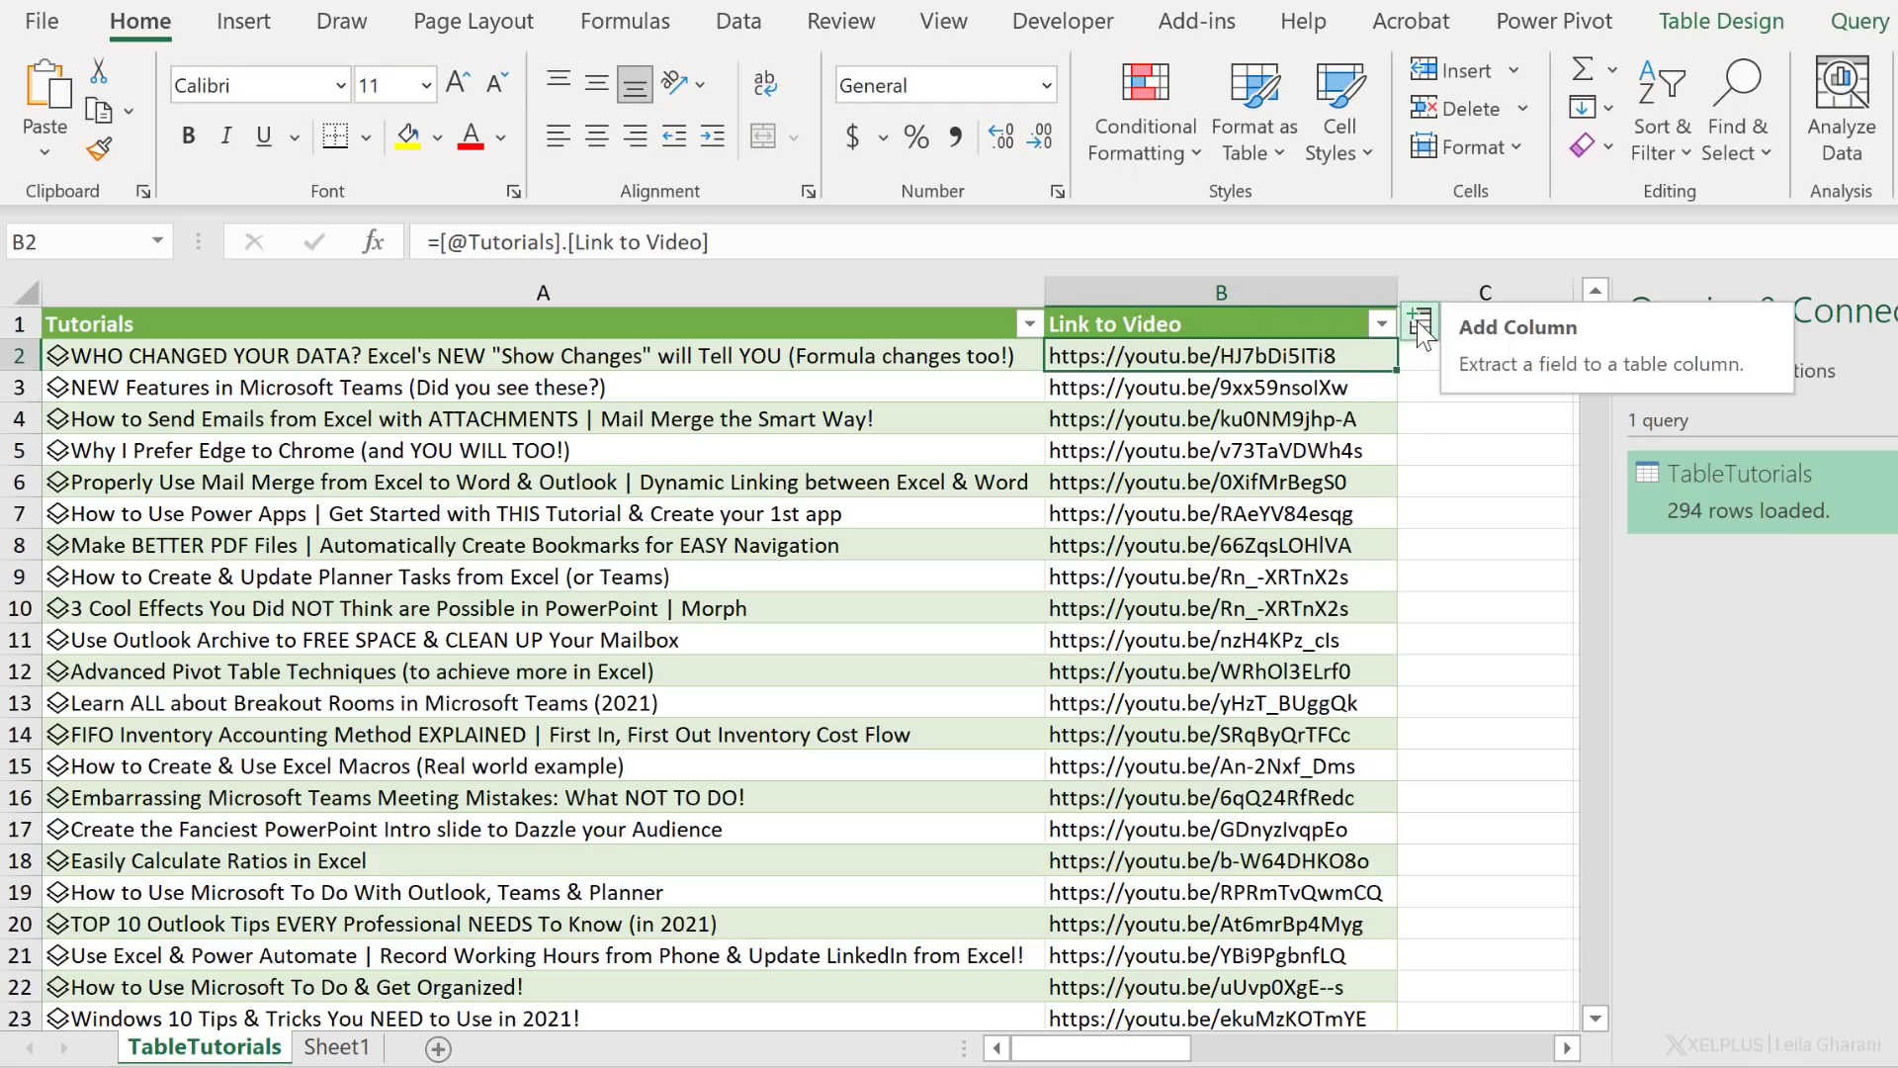
{"action": "left_click", "coordinate": [1420, 326]}
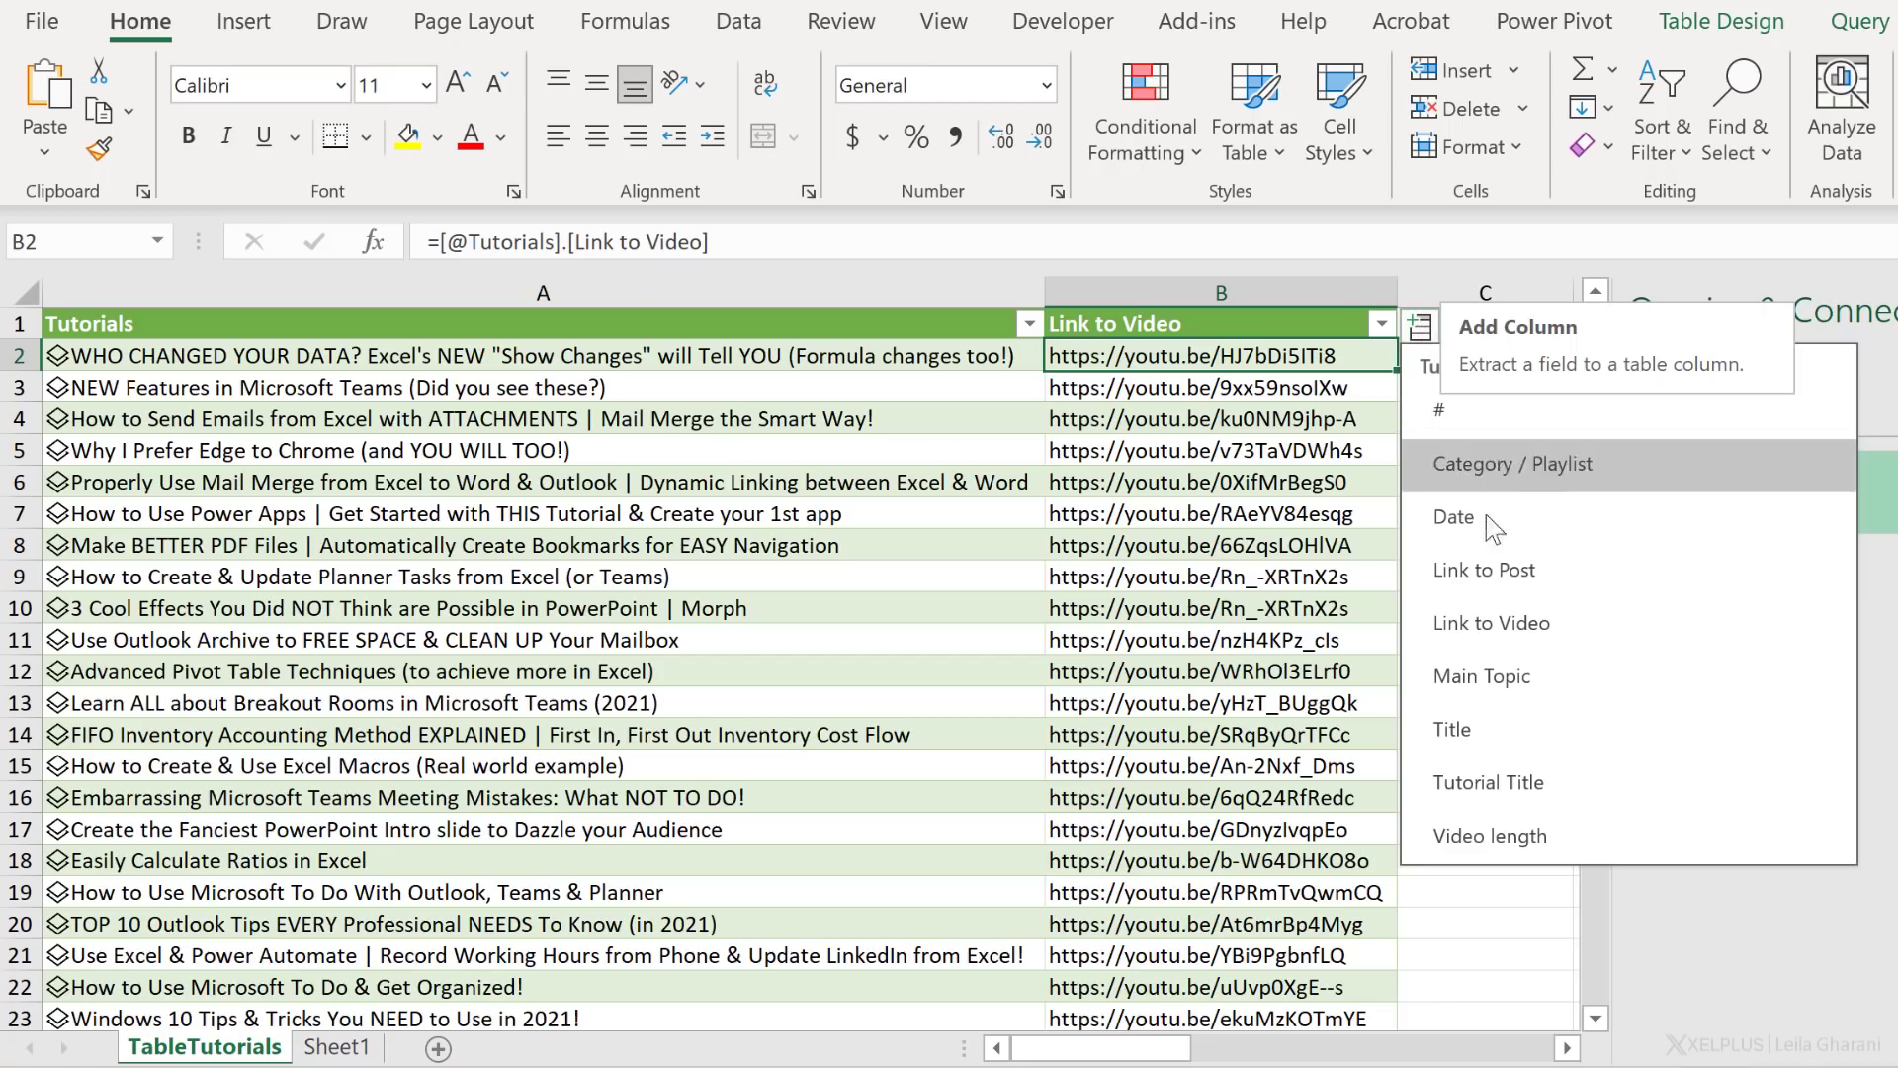
{"action": "left_click", "coordinate": [1507, 578]}
{"action": "left_click", "coordinate": [1490, 456]}
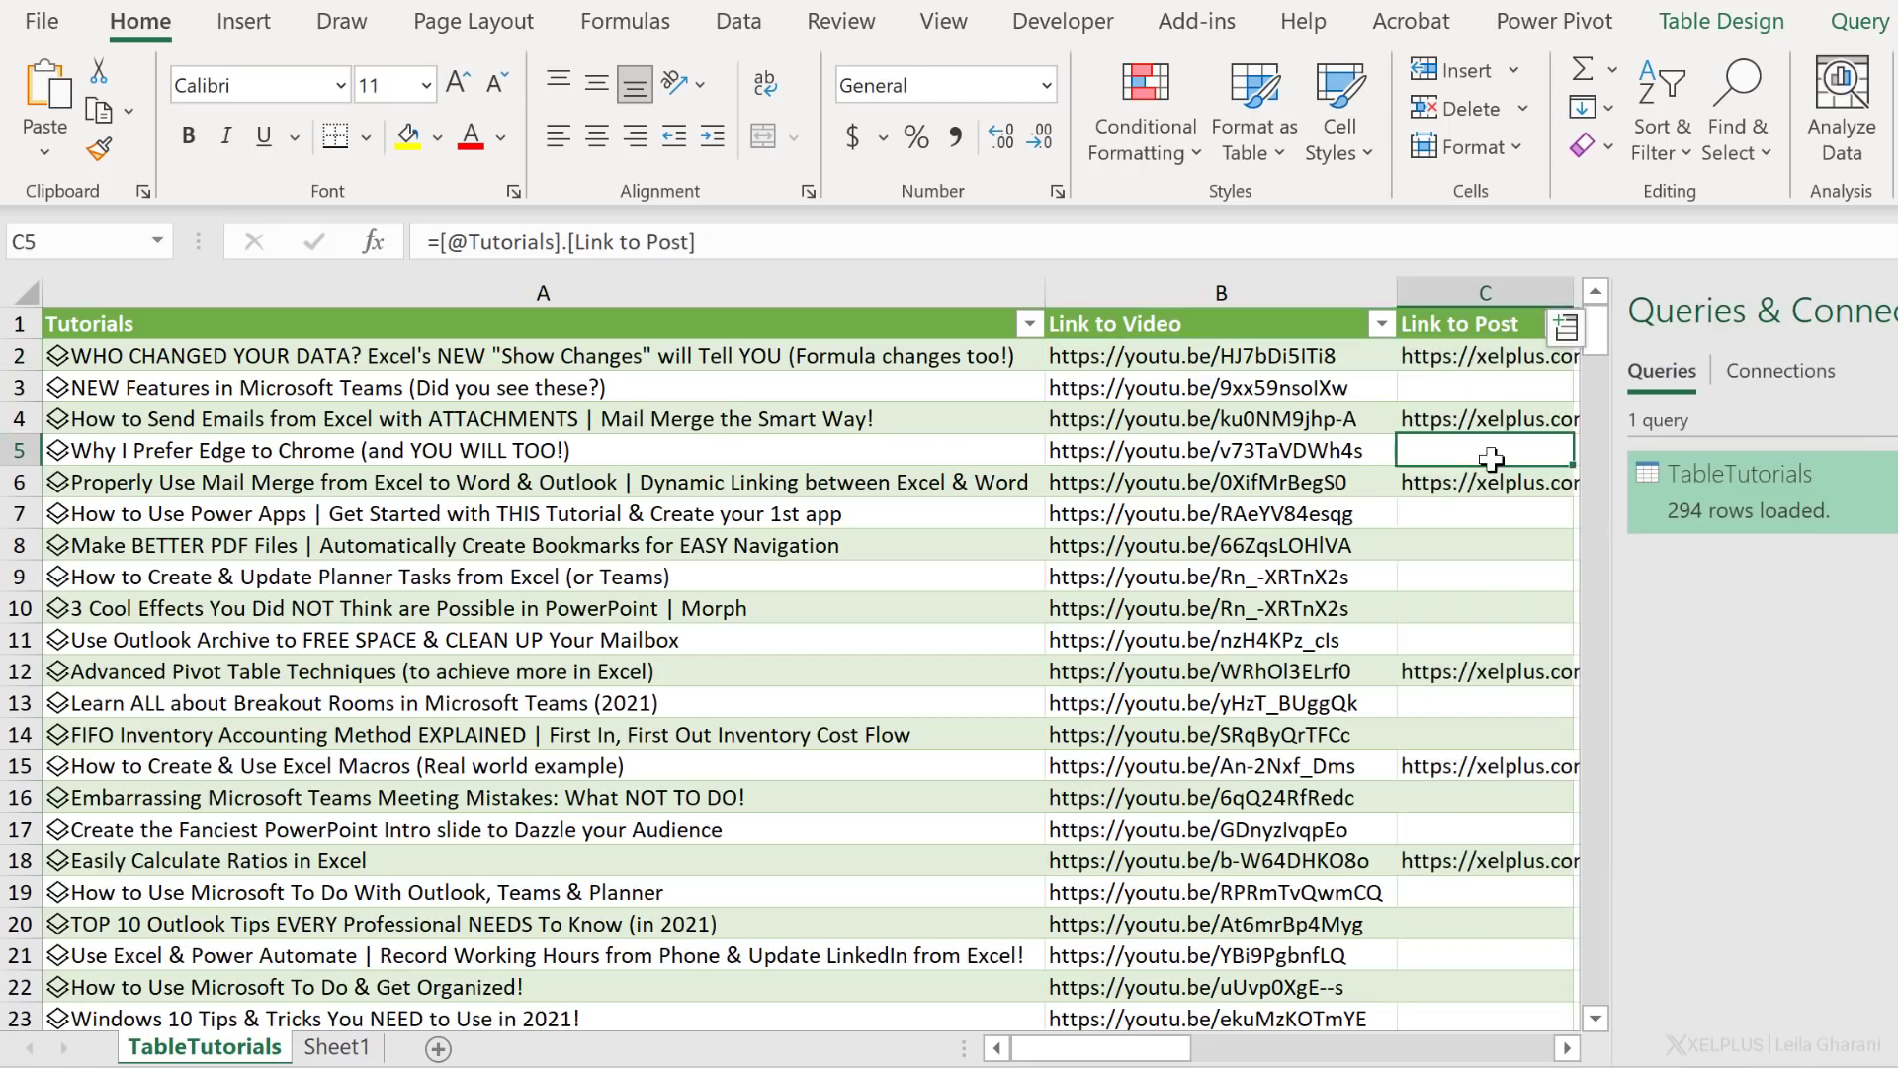
{"action": "key", "text": "Right"}
{"action": "key", "text": "Right"}
{"action": "key", "text": "Left"}
{"action": "key", "text": "Left"}
{"action": "key", "text": "Left"}
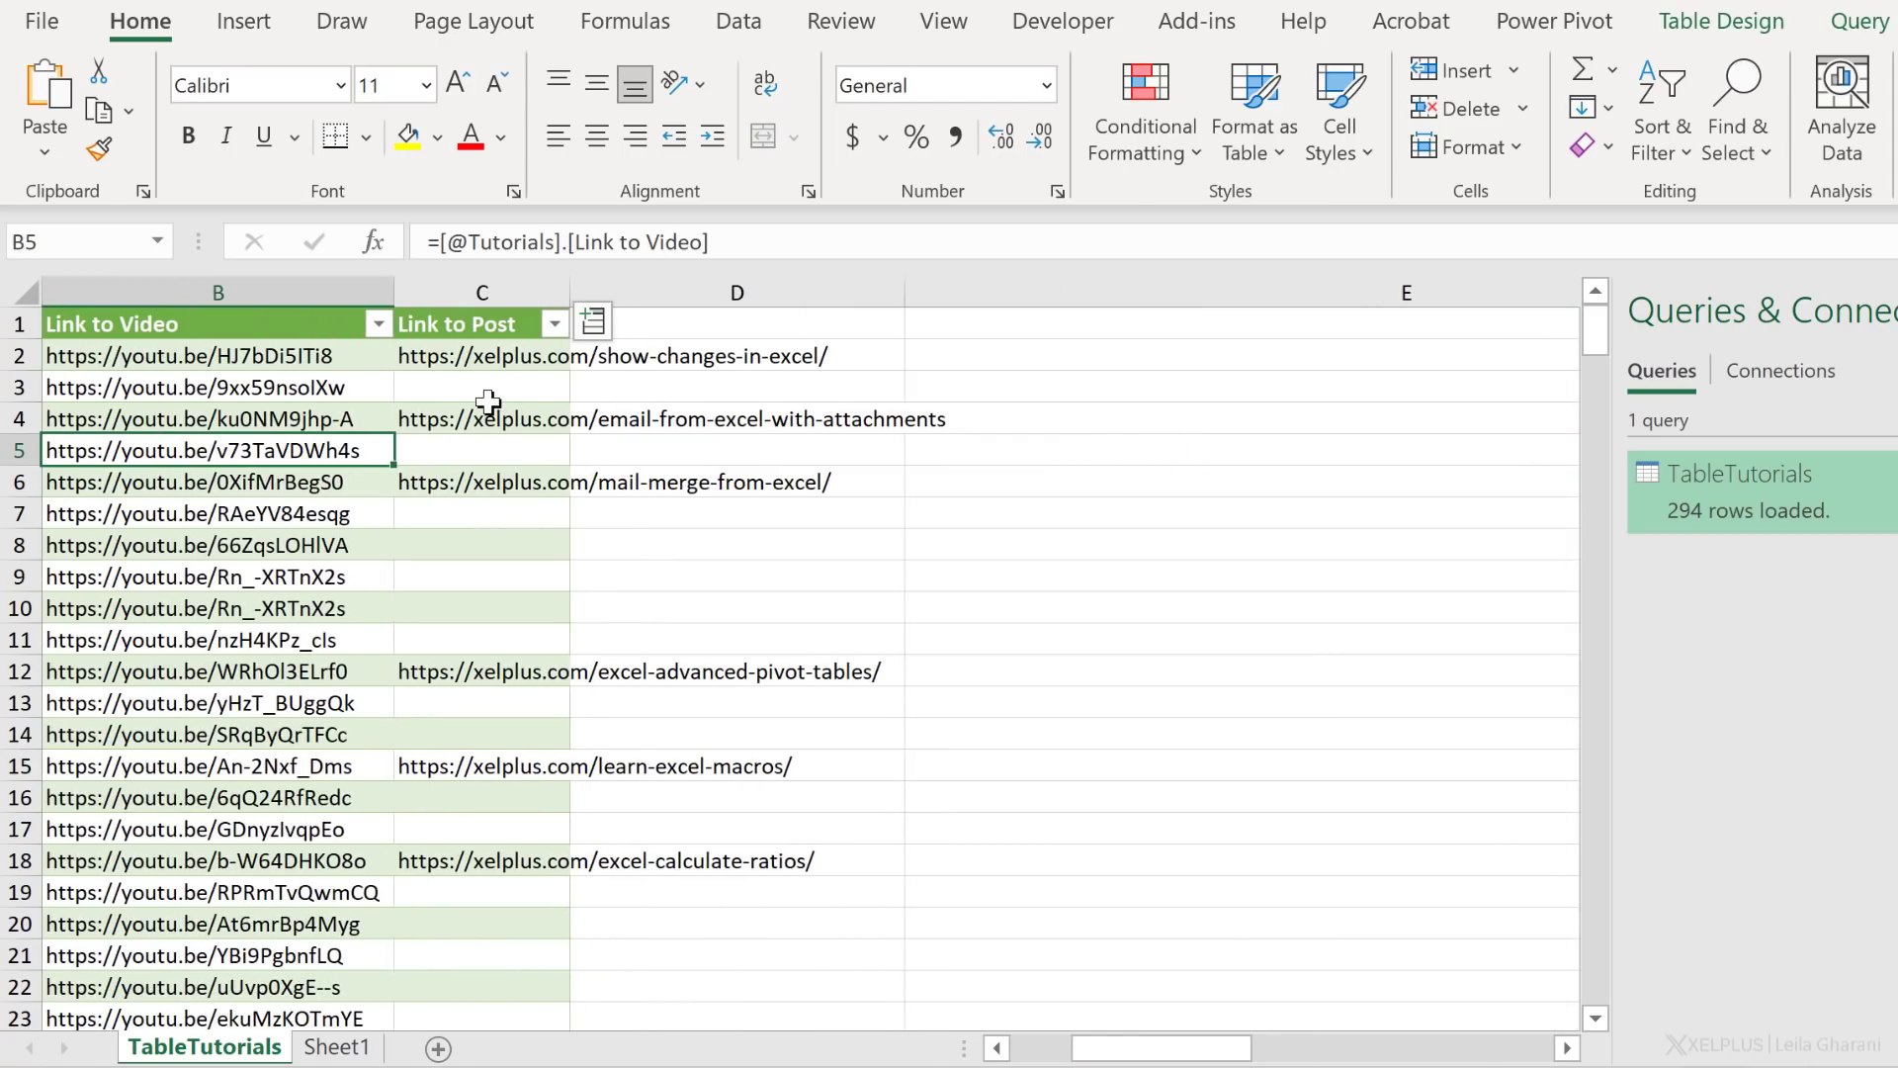
{"action": "left_click", "coordinate": [597, 356]}
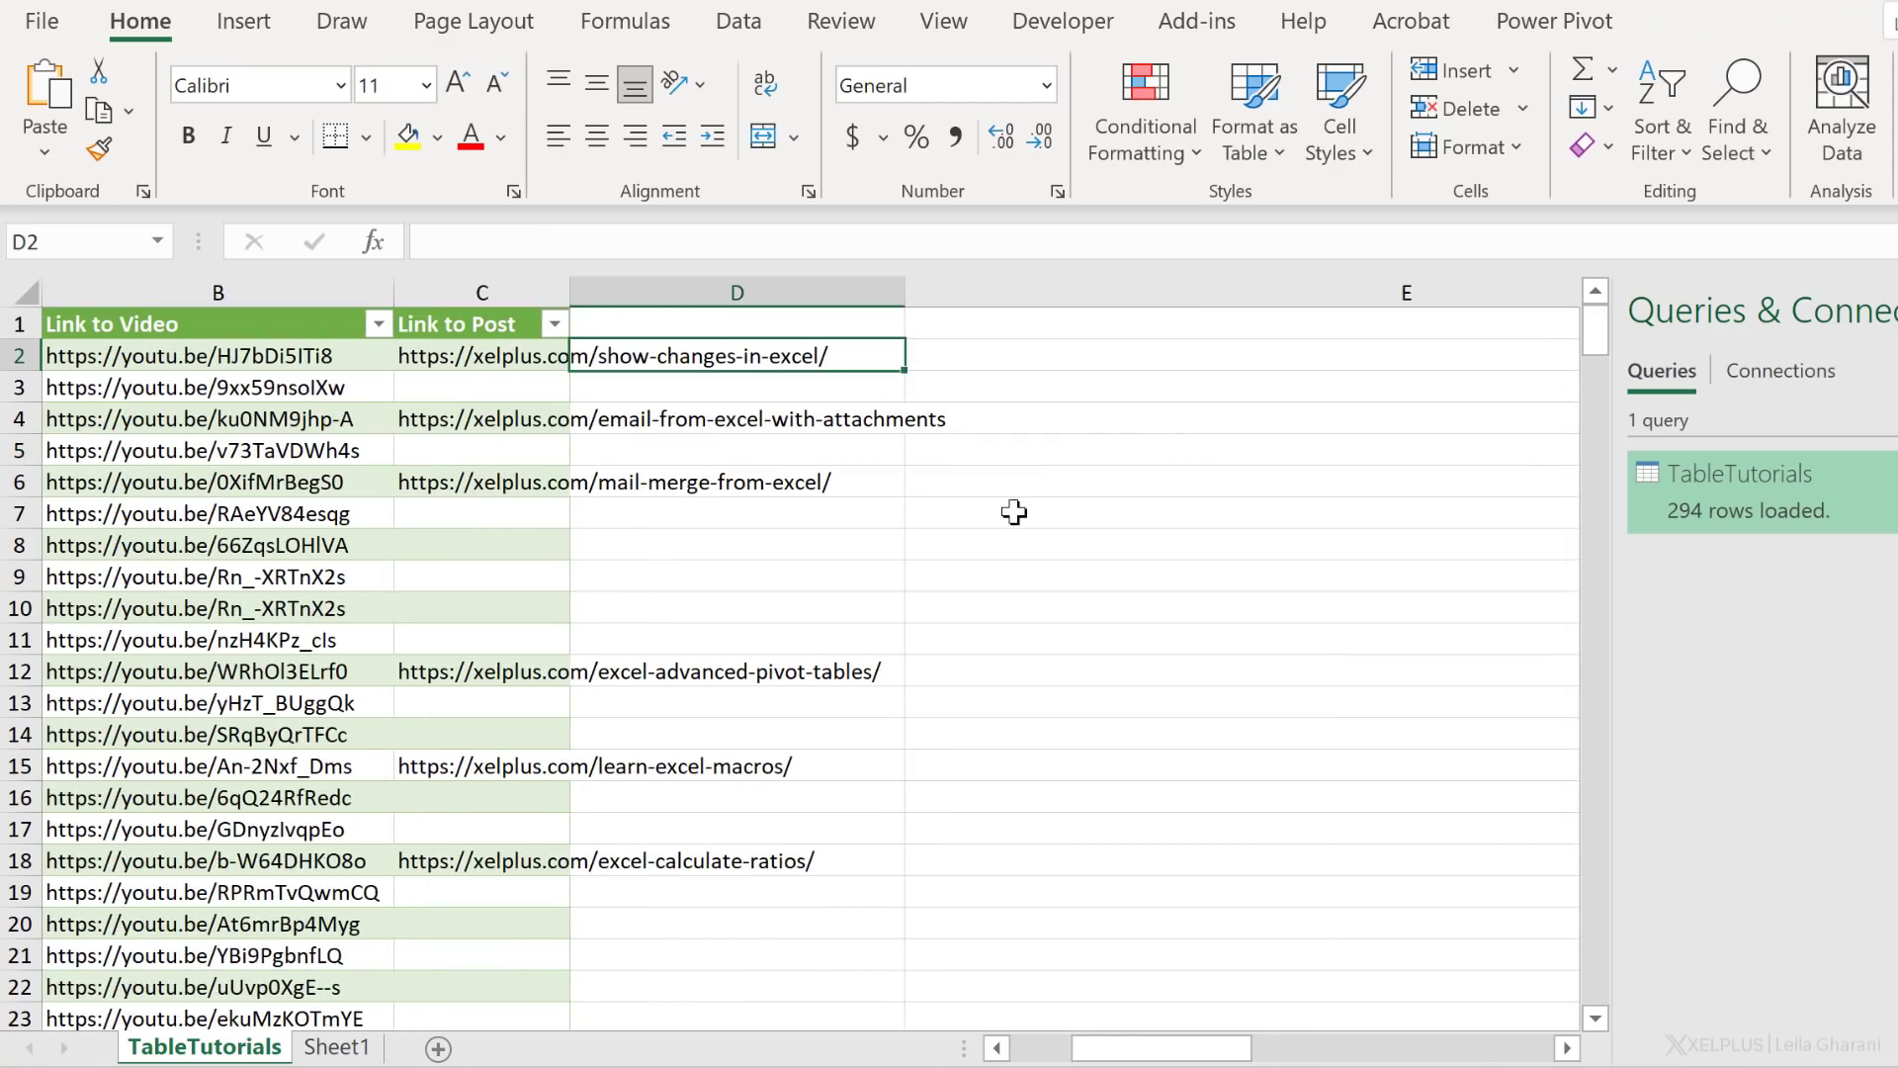
{"action": "type", "text": "="}
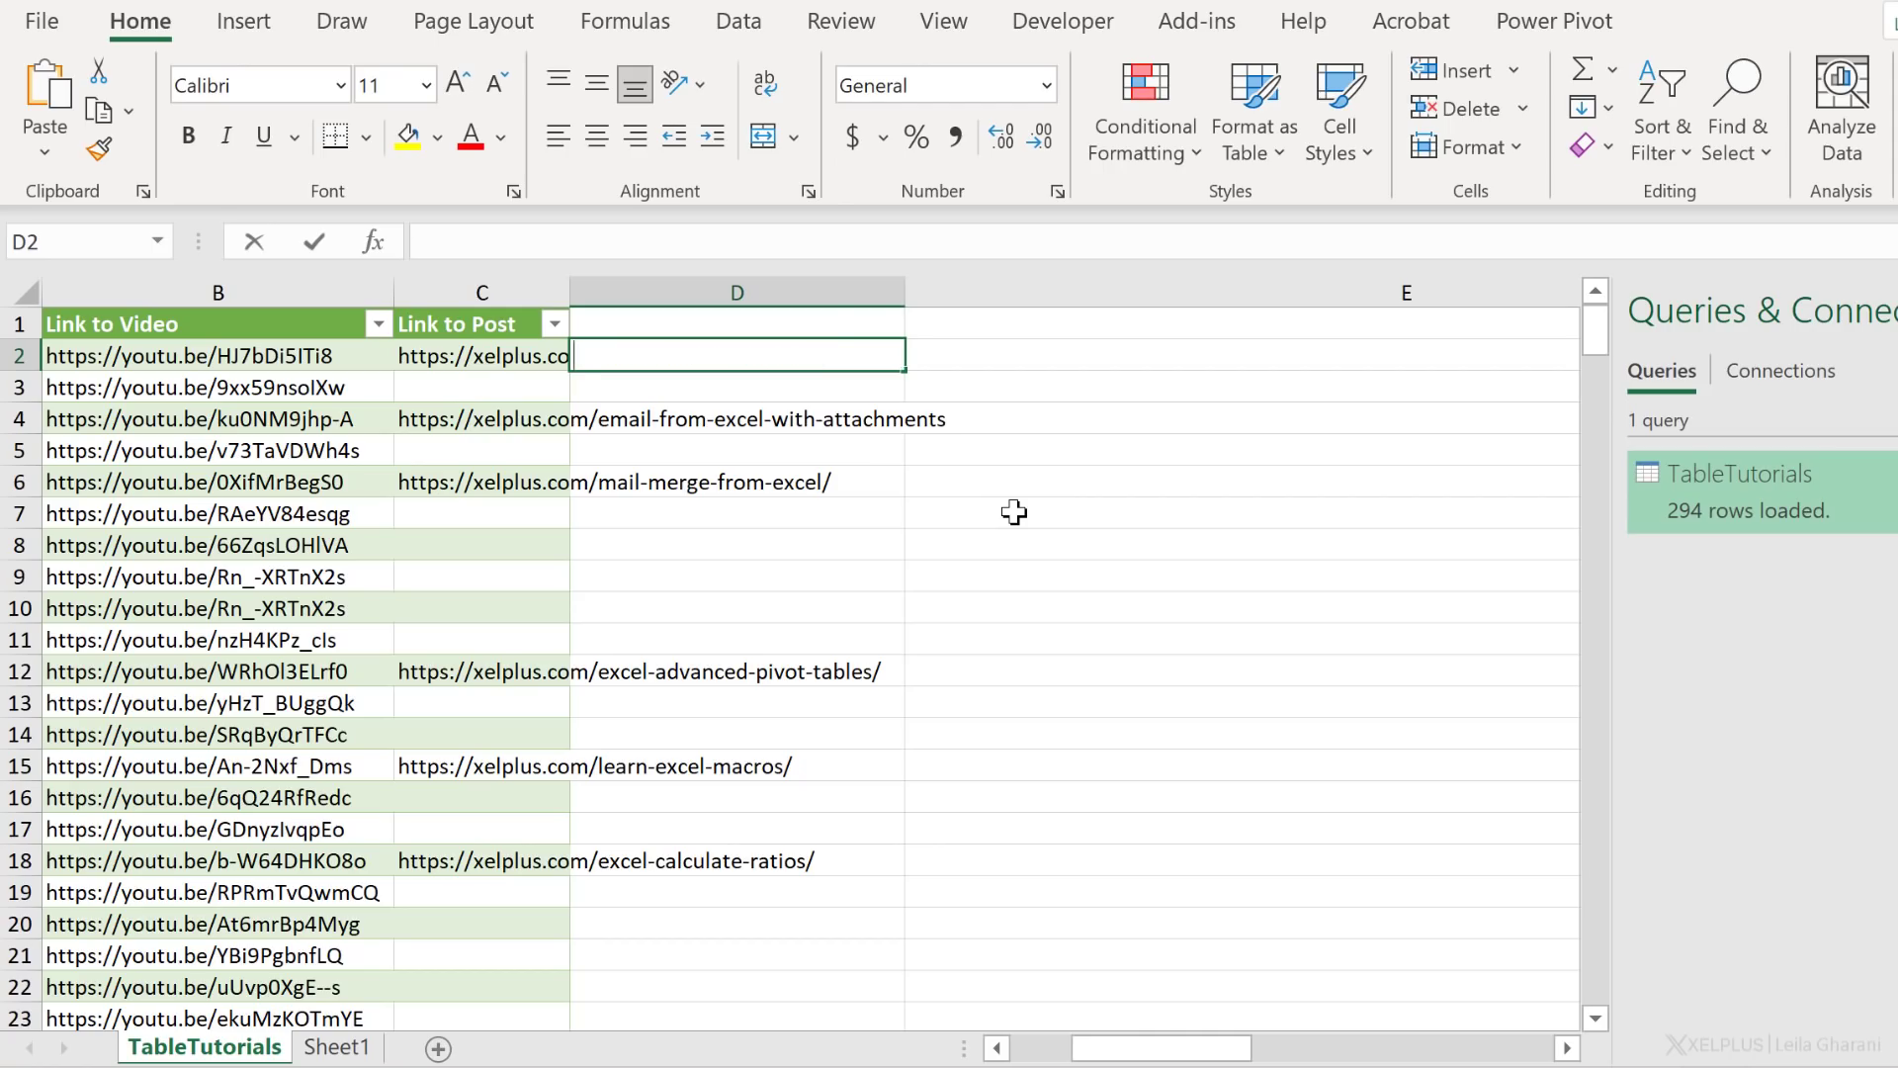
{"action": "key", "text": "Left"}
{"action": "key", "text": "Left"}
{"action": "key", "text": "Left"}
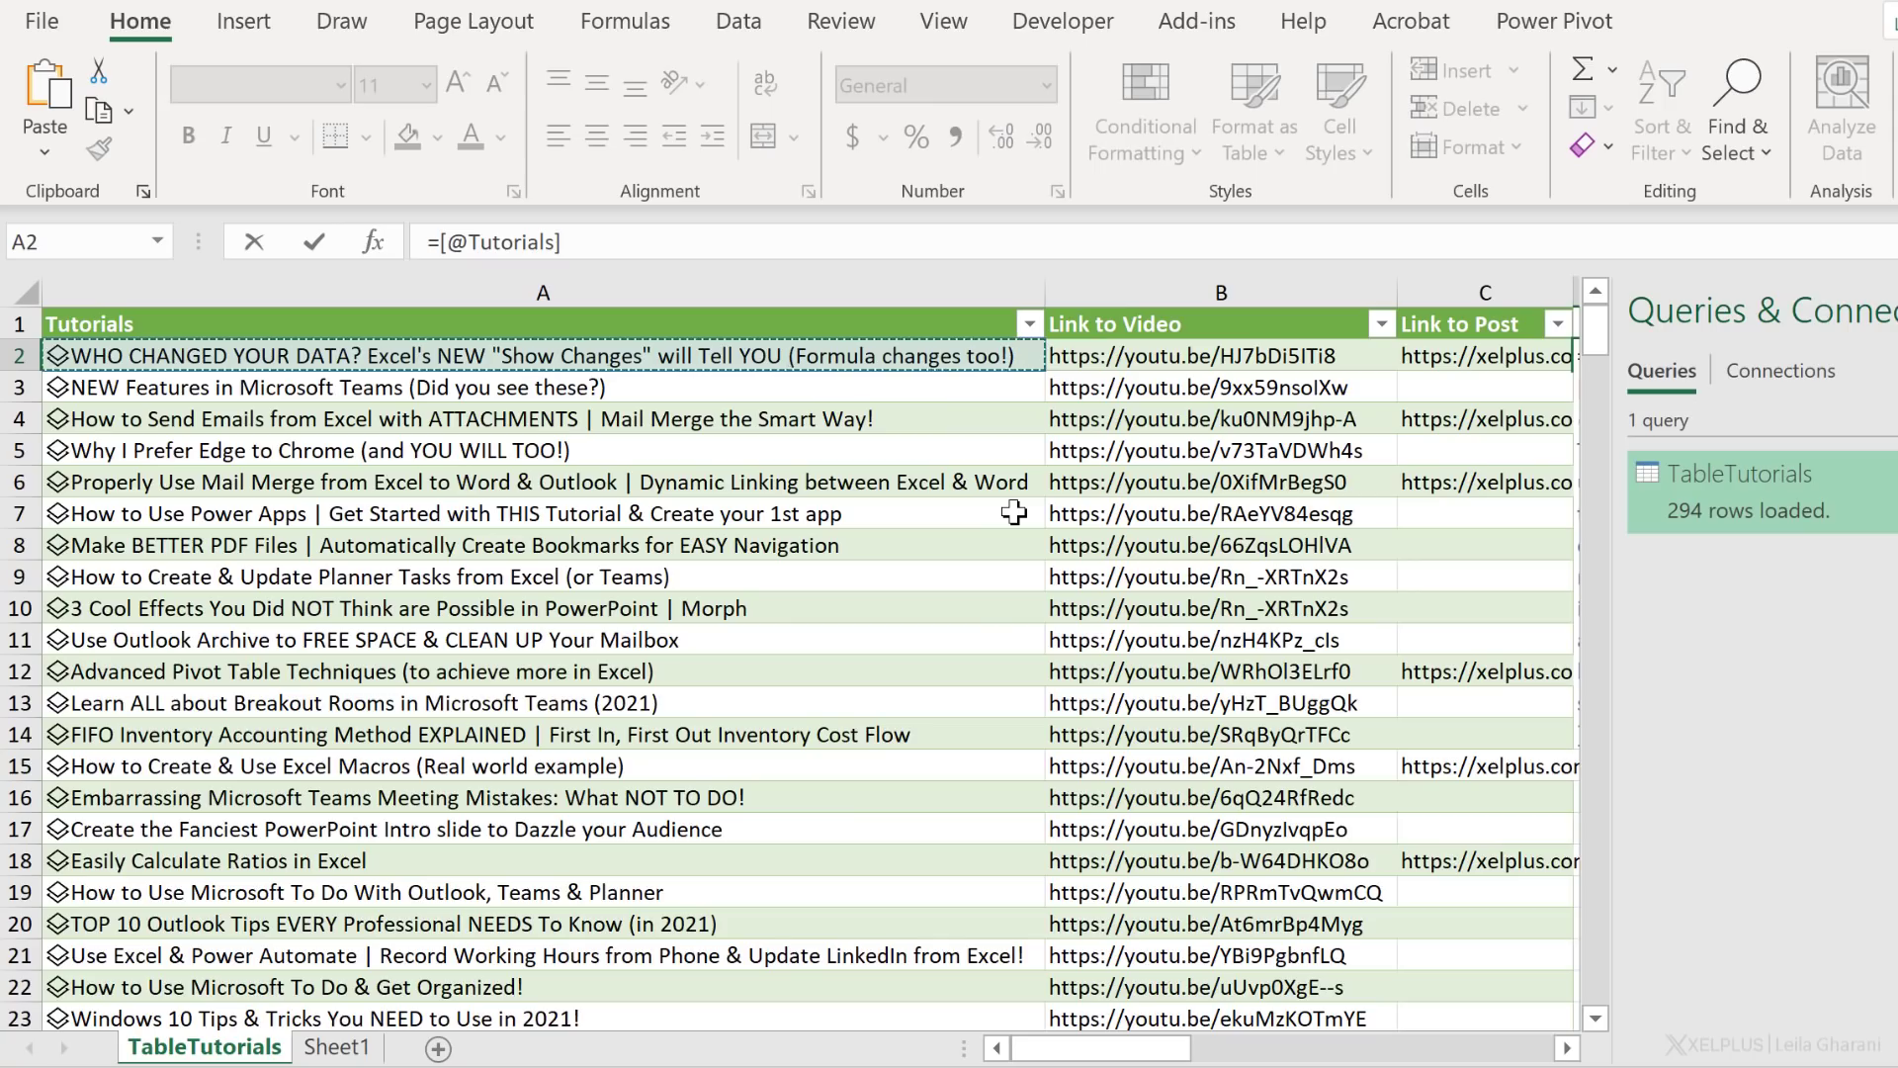
{"action": "type", "text": "."}
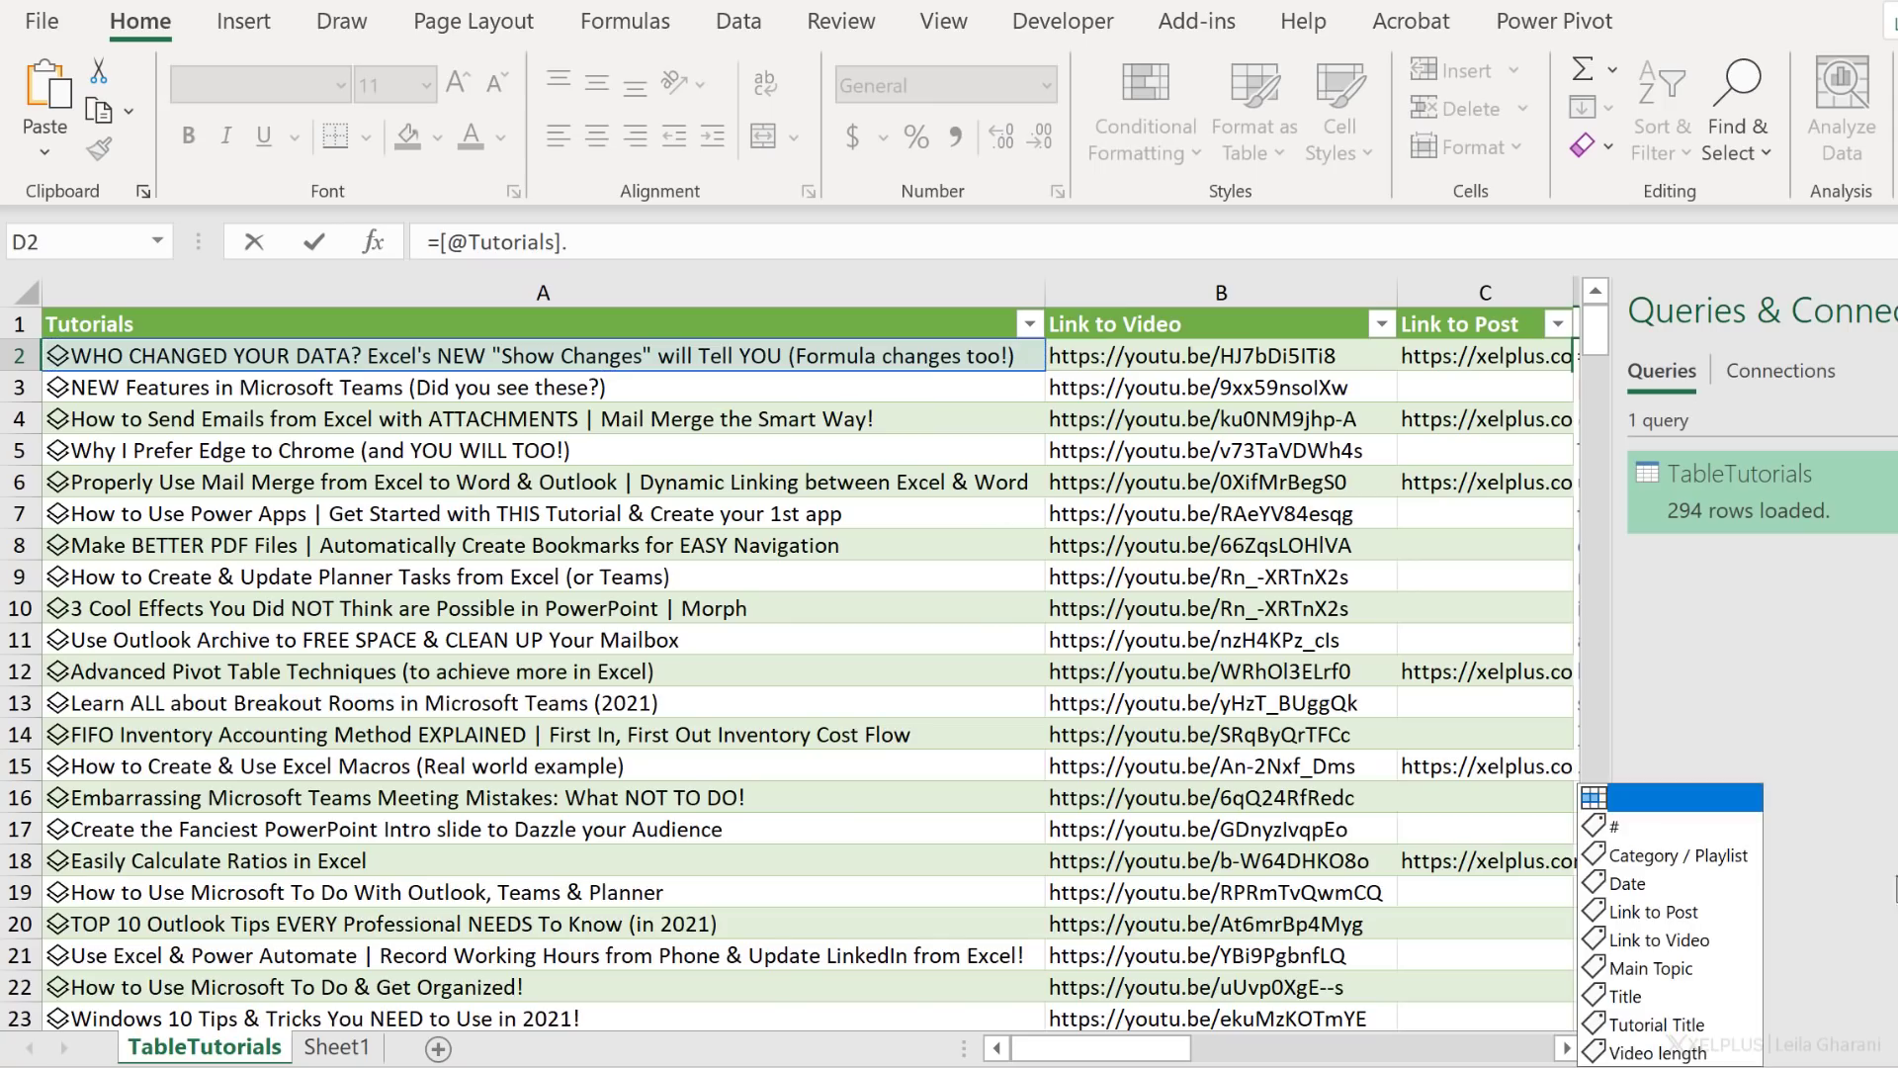
{"action": "left_click_drag", "start_coordinate": [1046, 1053], "coordinate": [1165, 1052]}
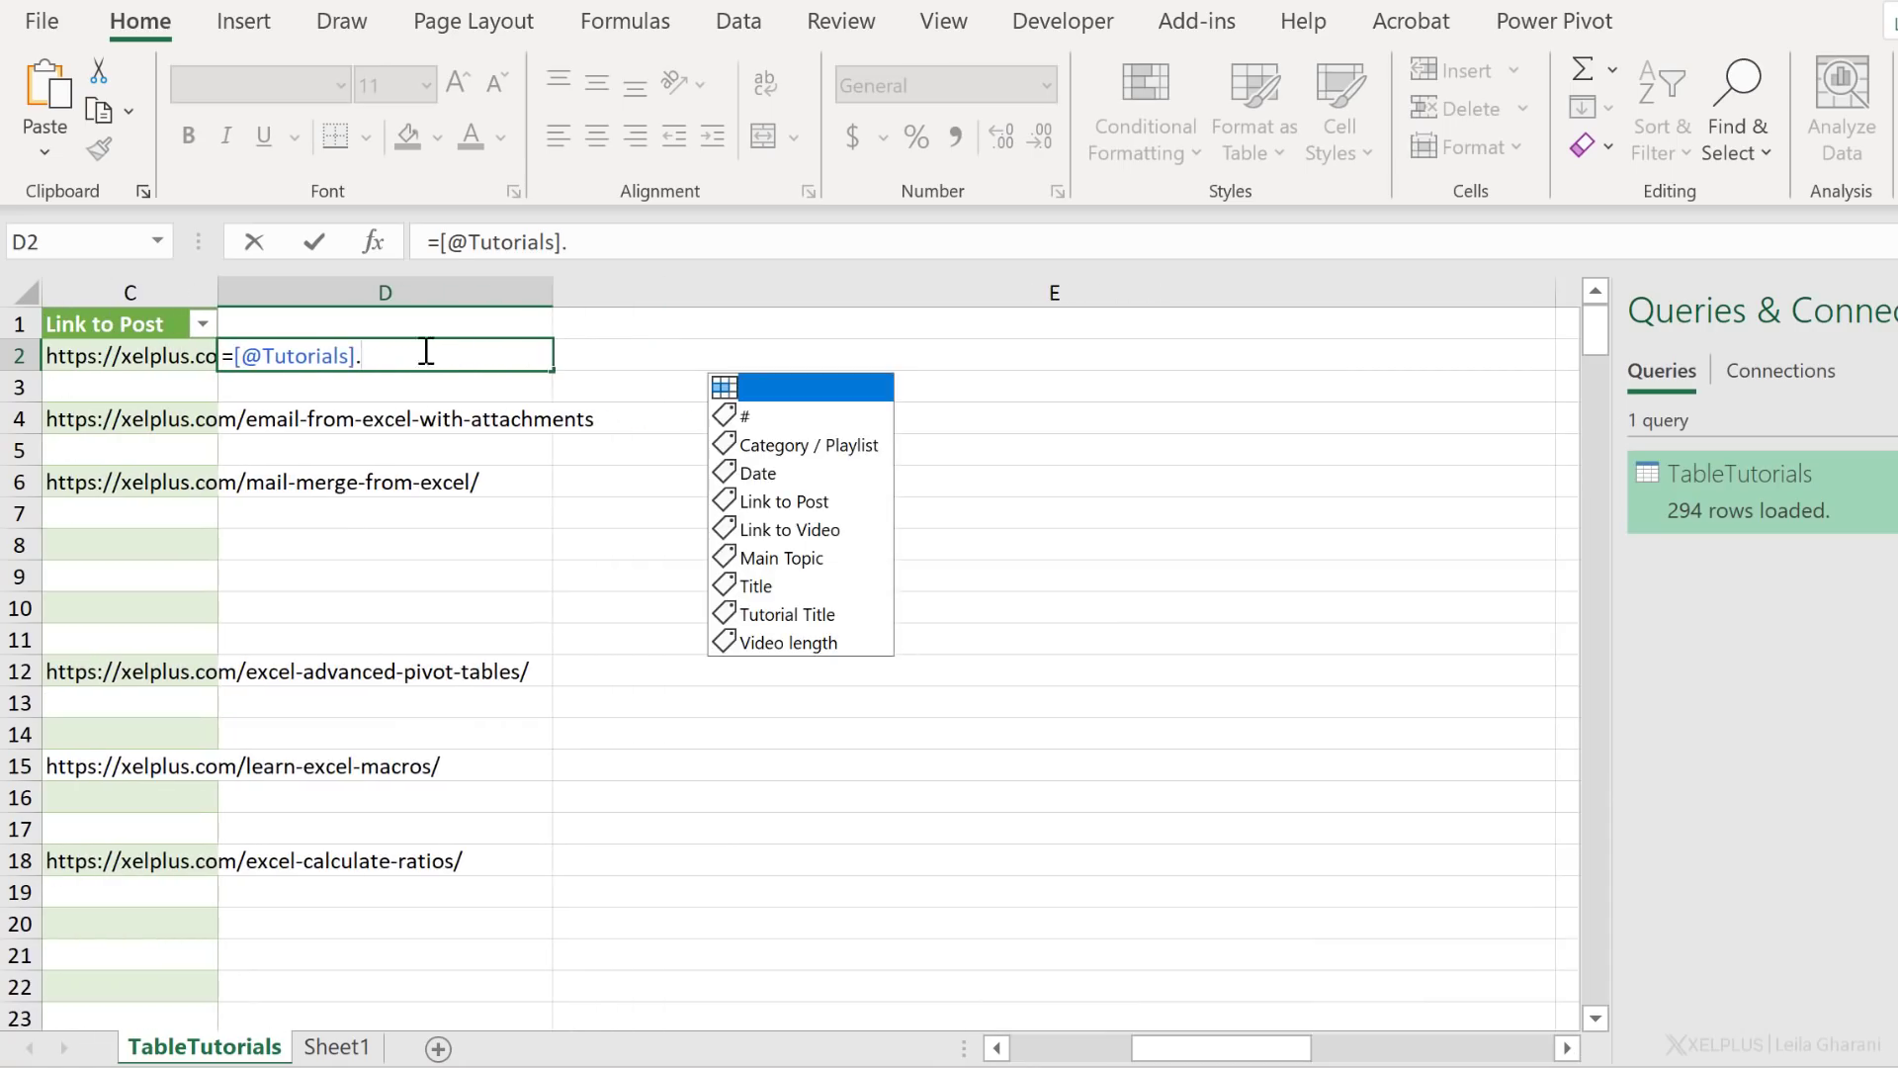
{"action": "double_click", "coordinate": [788, 641]}
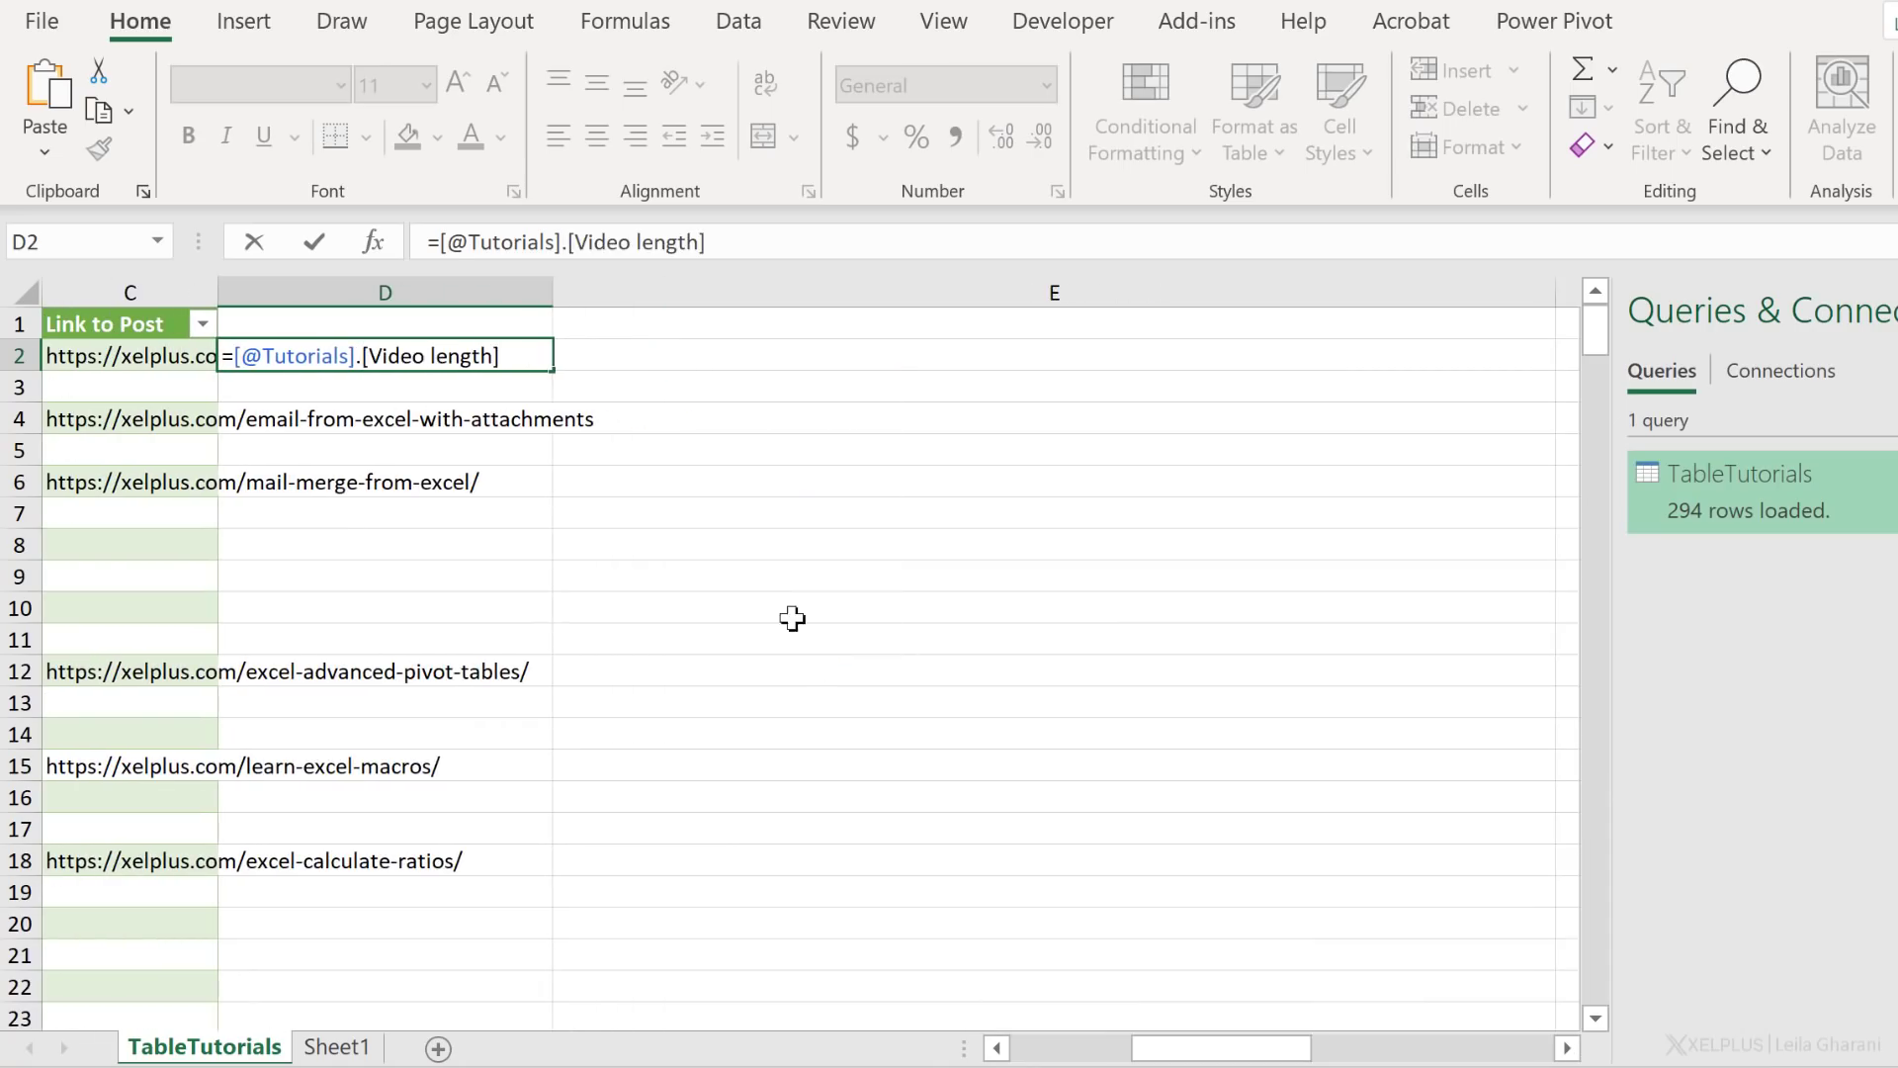
{"action": "key", "text": "Return"}
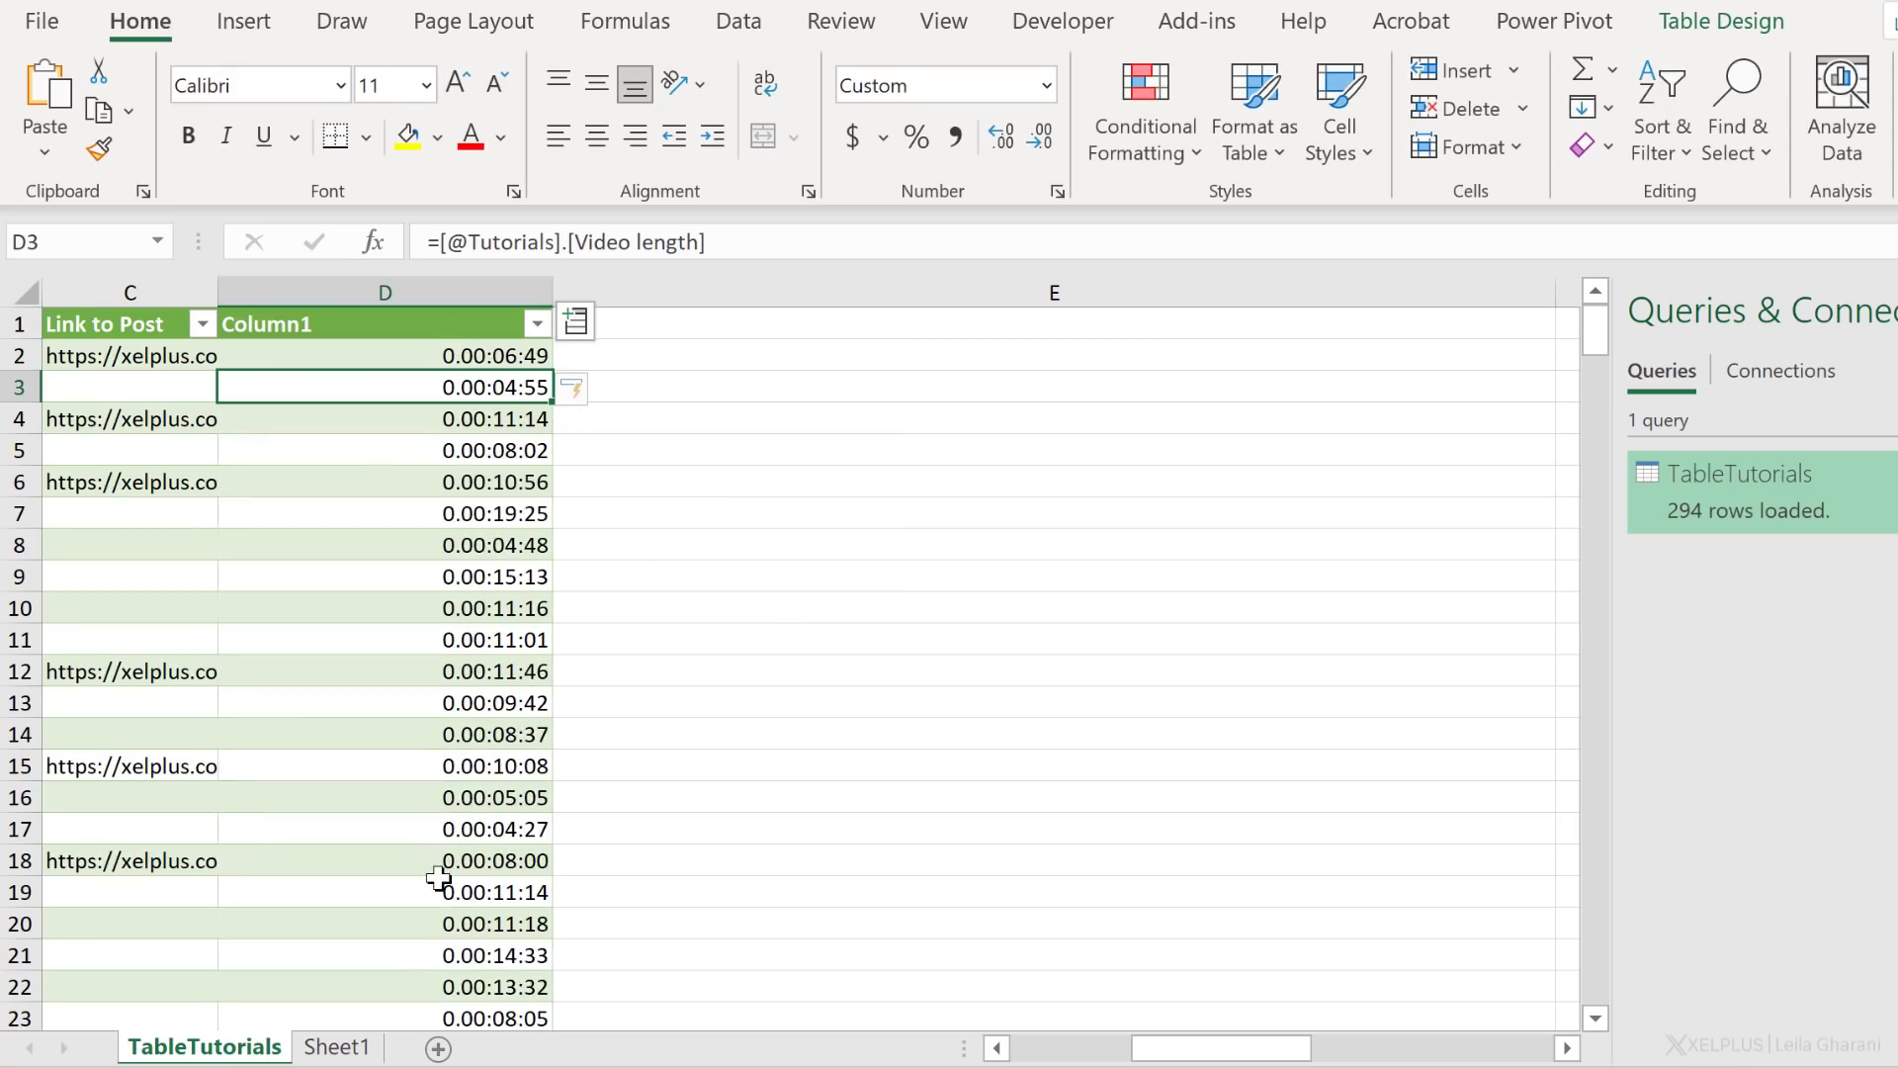
Step: Rename the Column1 header to Video length
{"action": "left_click", "coordinate": [407, 326]}
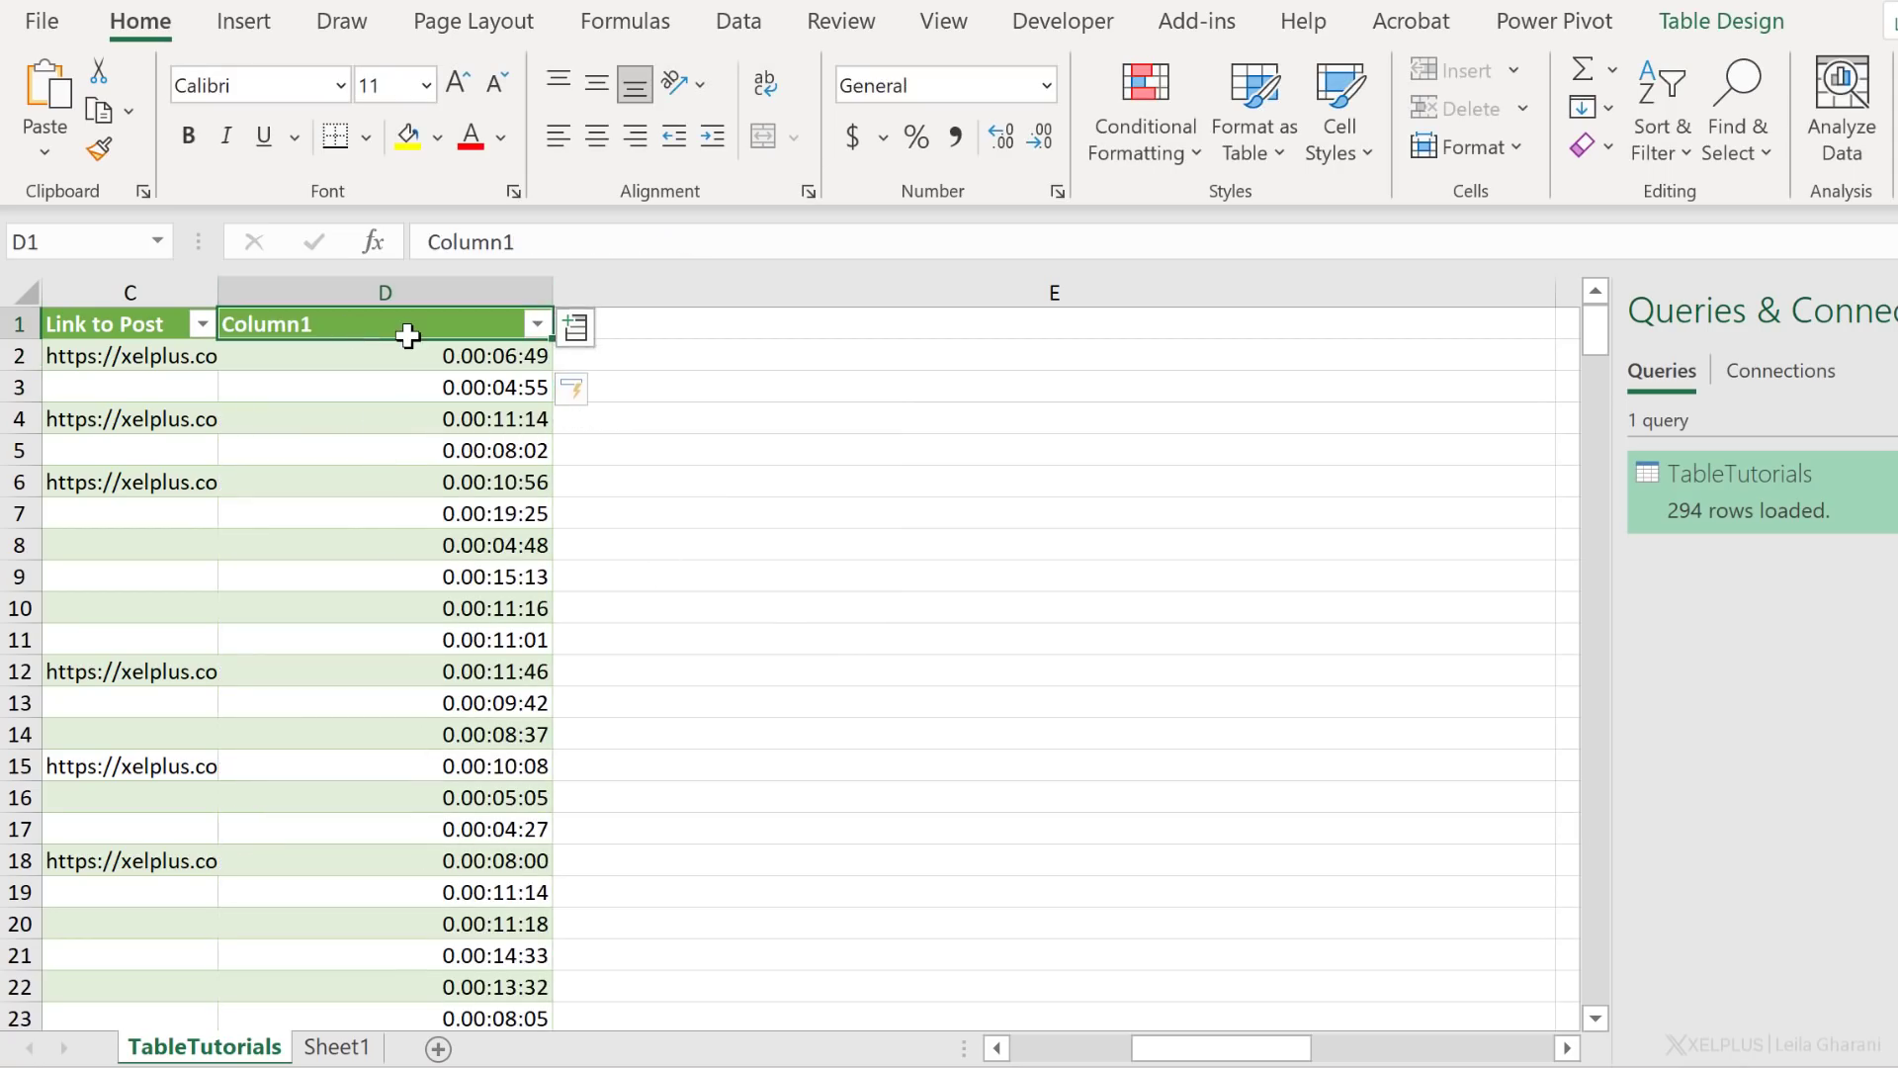
{"action": "type", "text": "Video length"}
{"action": "key", "text": "Return"}
Step: Move along row 2 to the first Link to Video cell
{"action": "key", "text": "Left"}
{"action": "key", "text": "Left"}
{"action": "key", "text": "Left"}
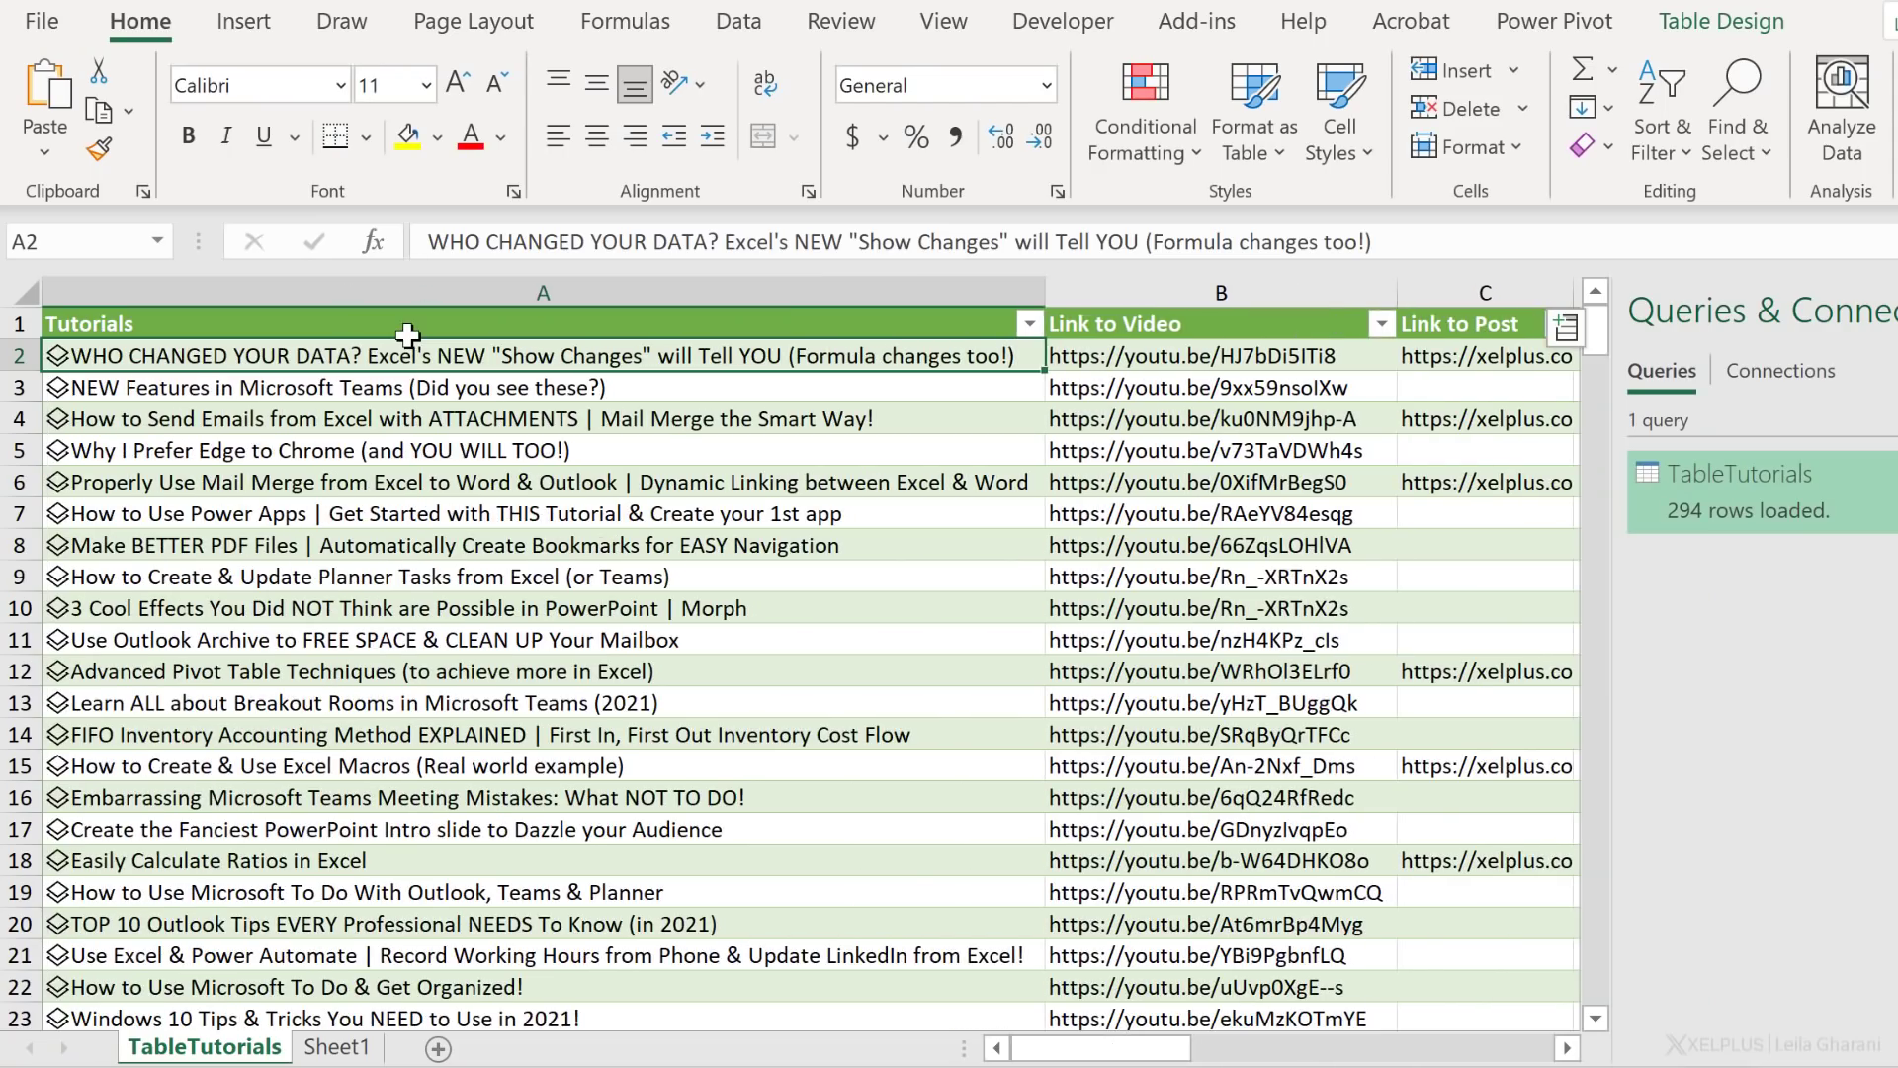
{"action": "key", "text": "Right"}
{"action": "key", "text": "Right"}
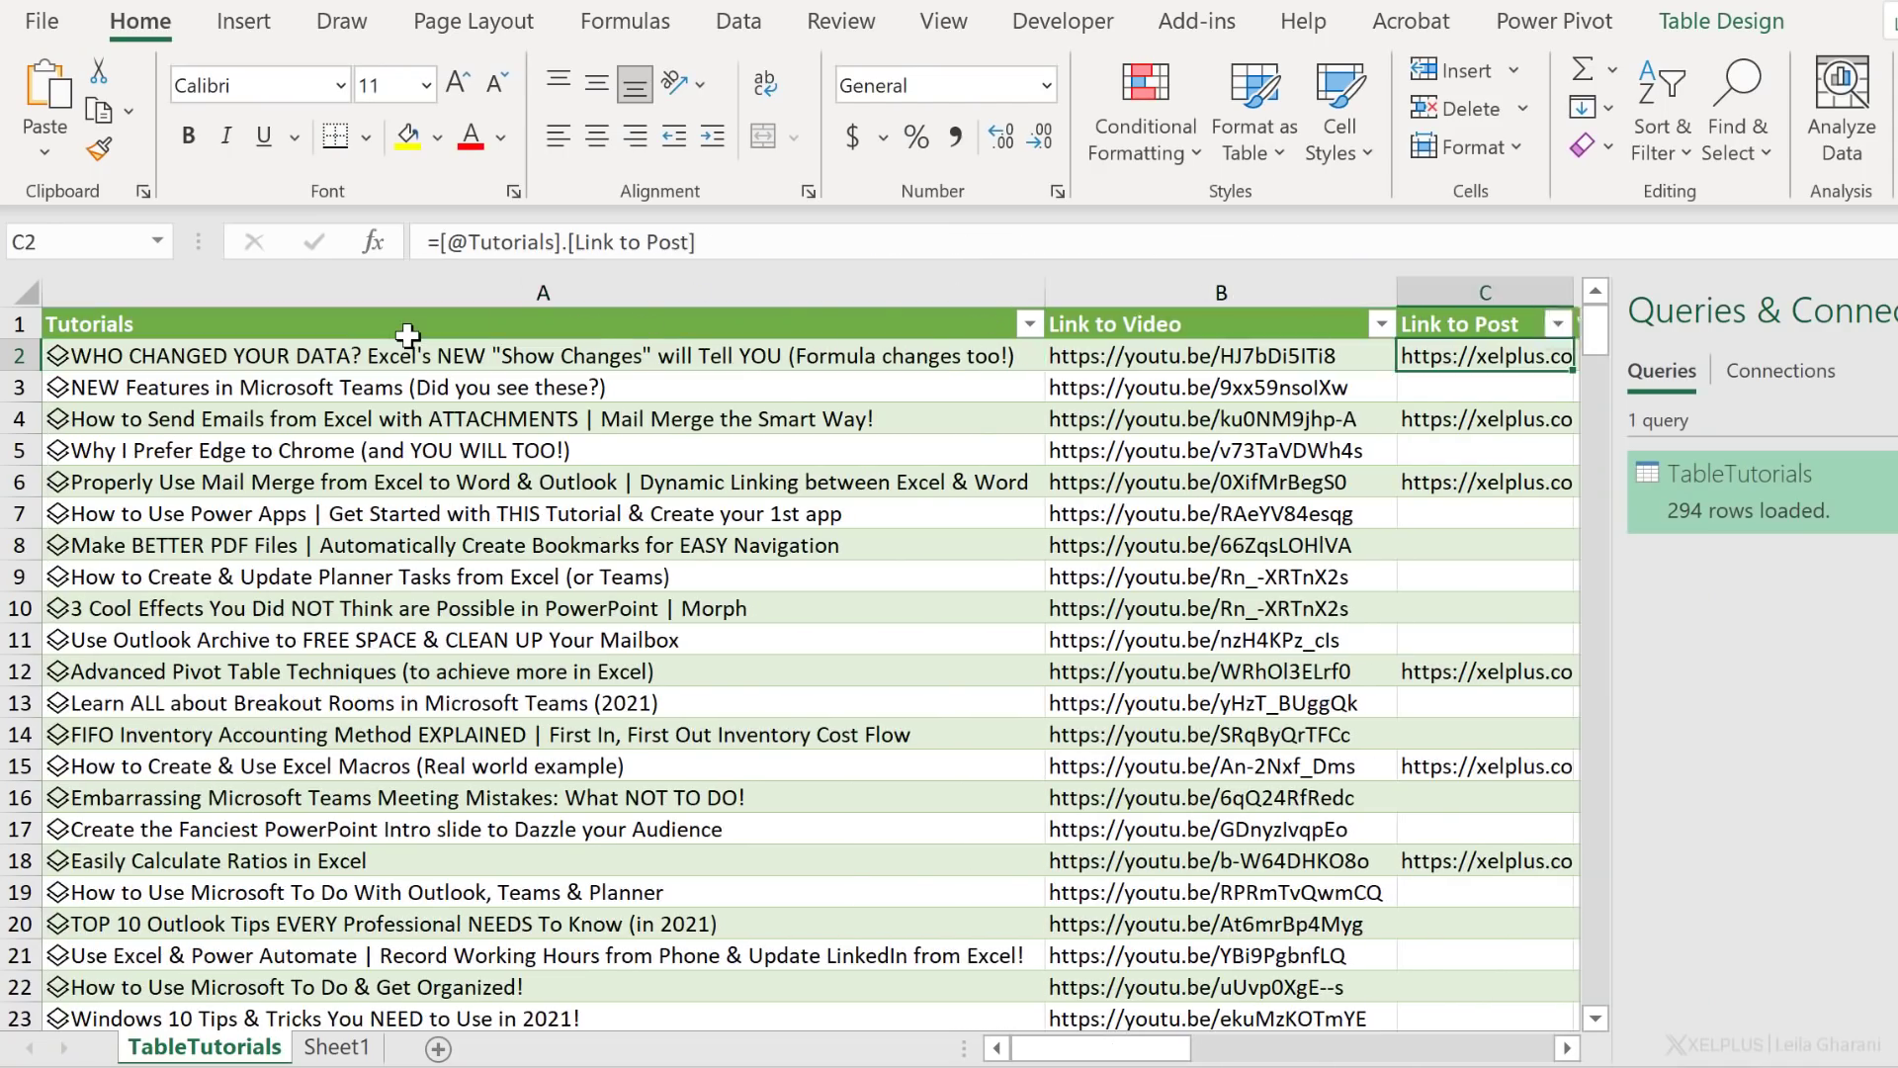
{"action": "scroll", "coordinate": [407, 336], "scroll_direction": "right", "scroll_amount": 1}
{"action": "key", "text": "Left"}
{"action": "key", "text": "Left"}
{"action": "key", "text": "Right"}
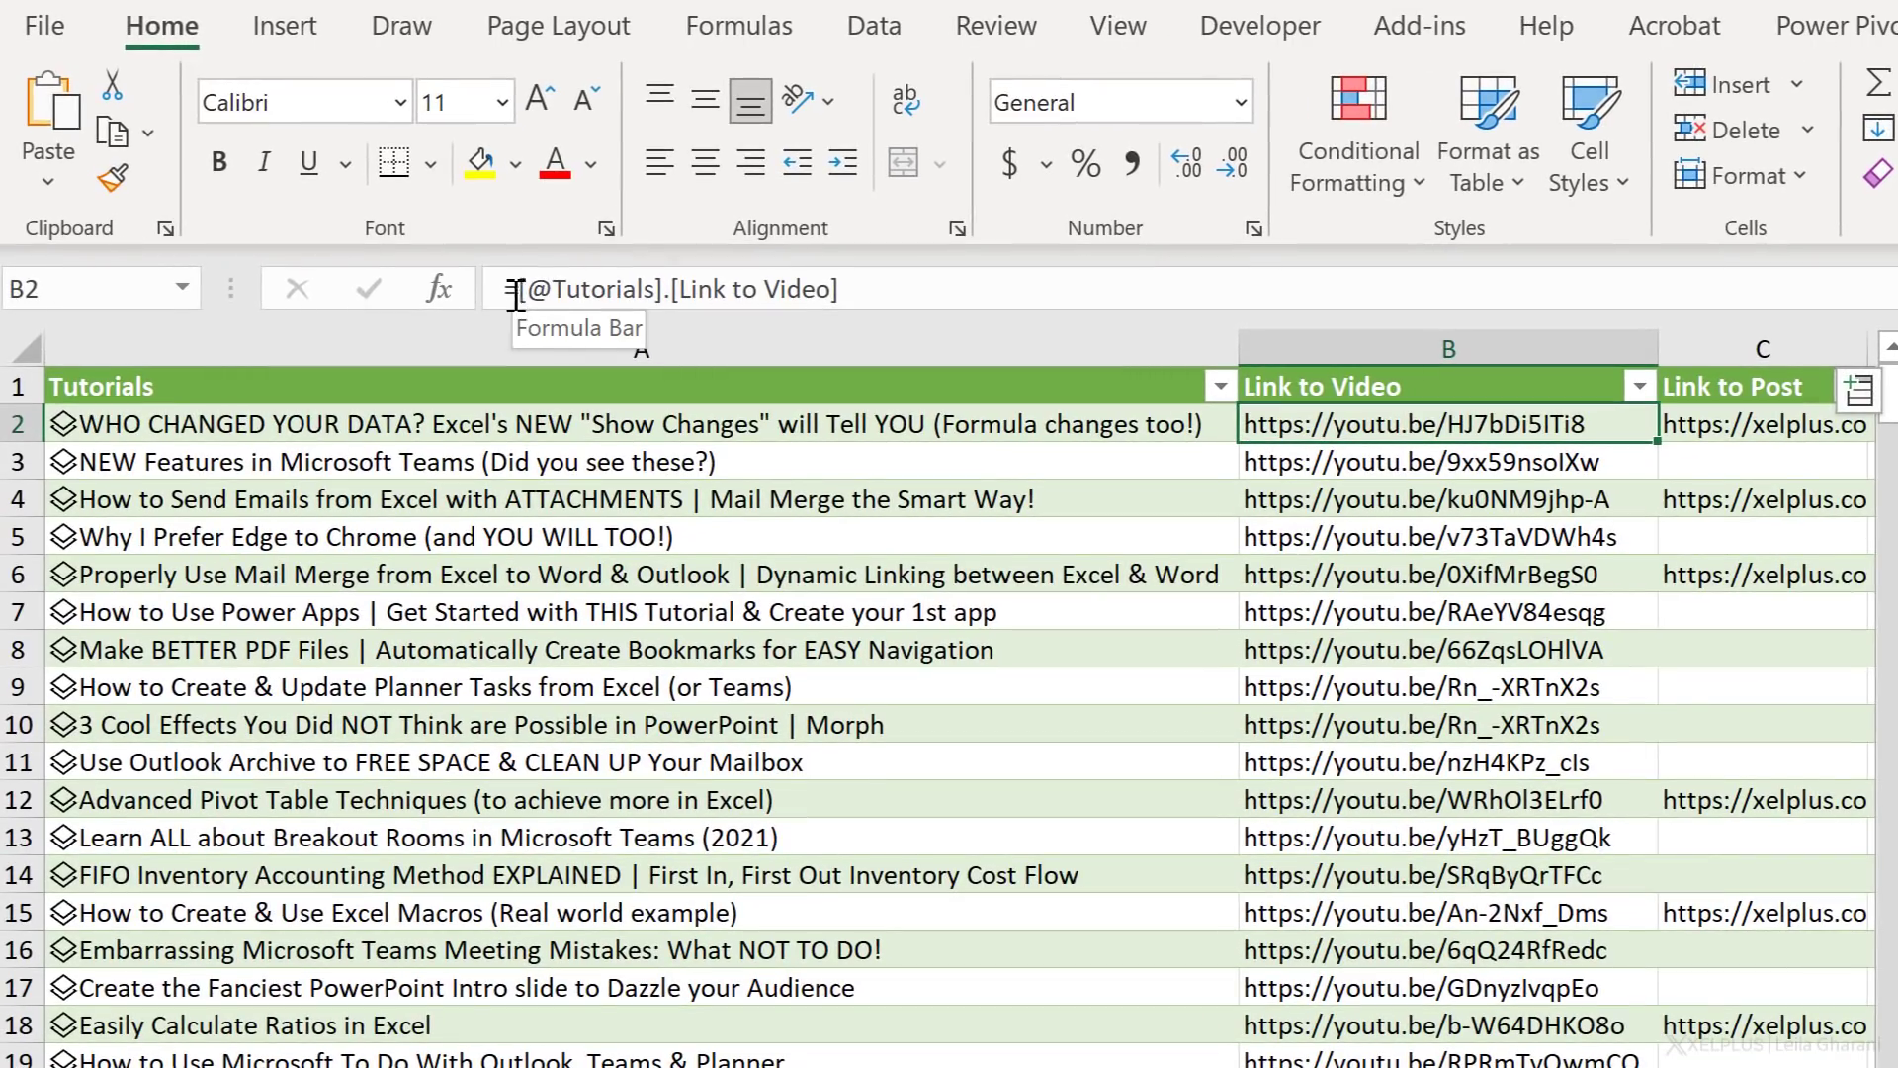
{"action": "left_click", "coordinate": [516, 291]}
{"action": "type", "text": "hy"}
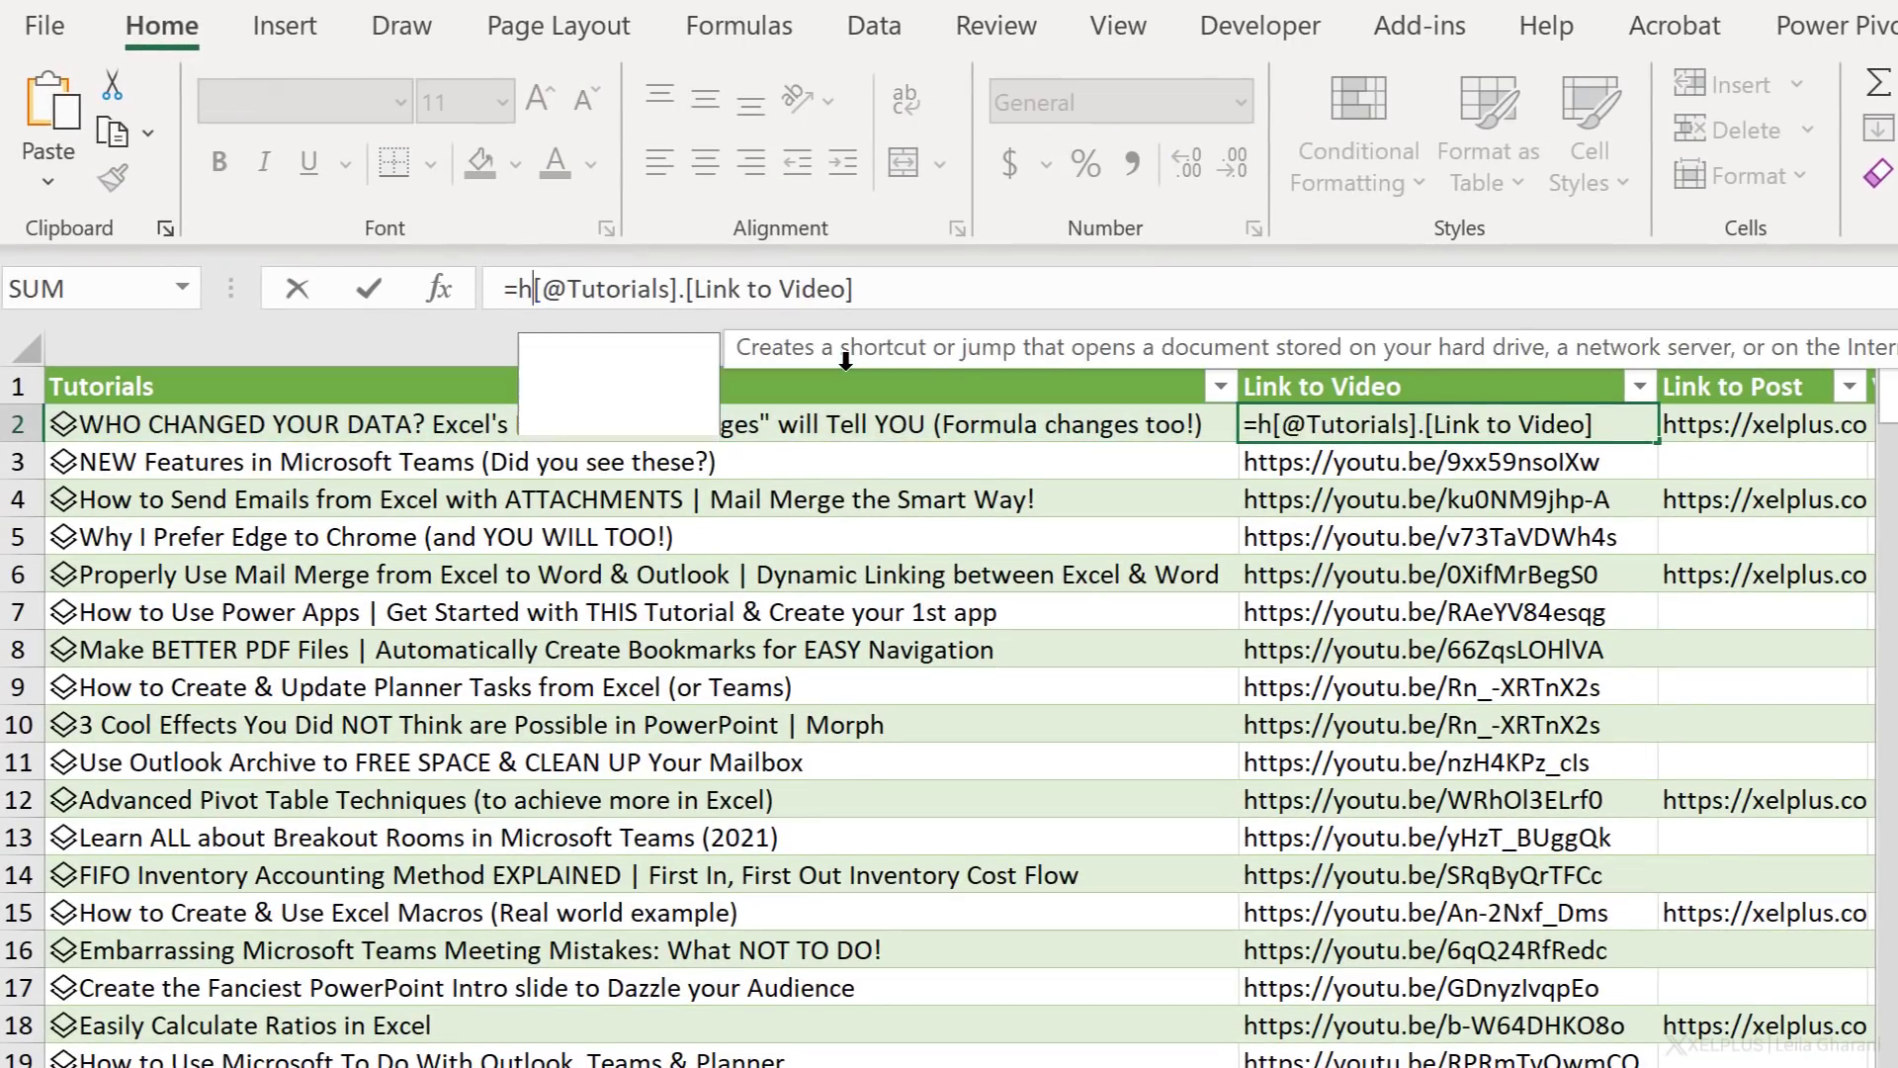
{"action": "type", "text": "perlink"}
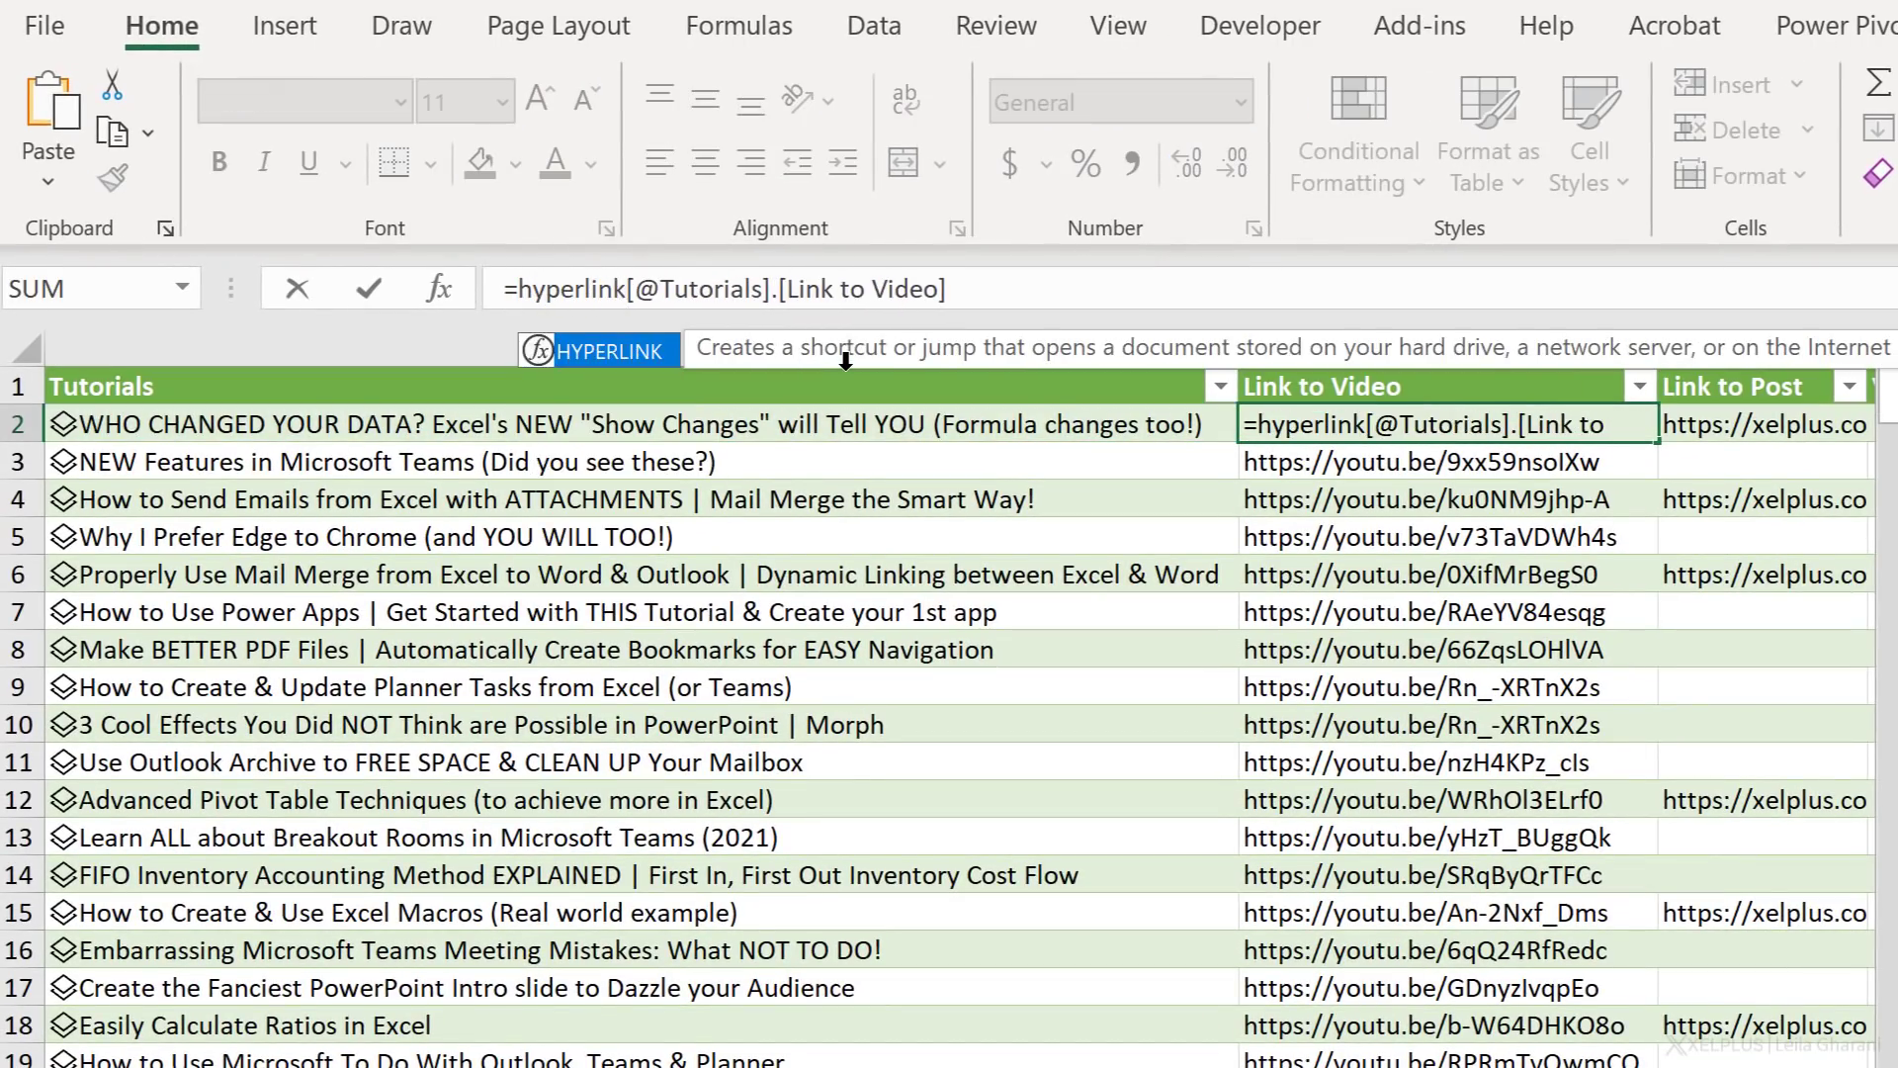
{"action": "key", "text": "Tab"}
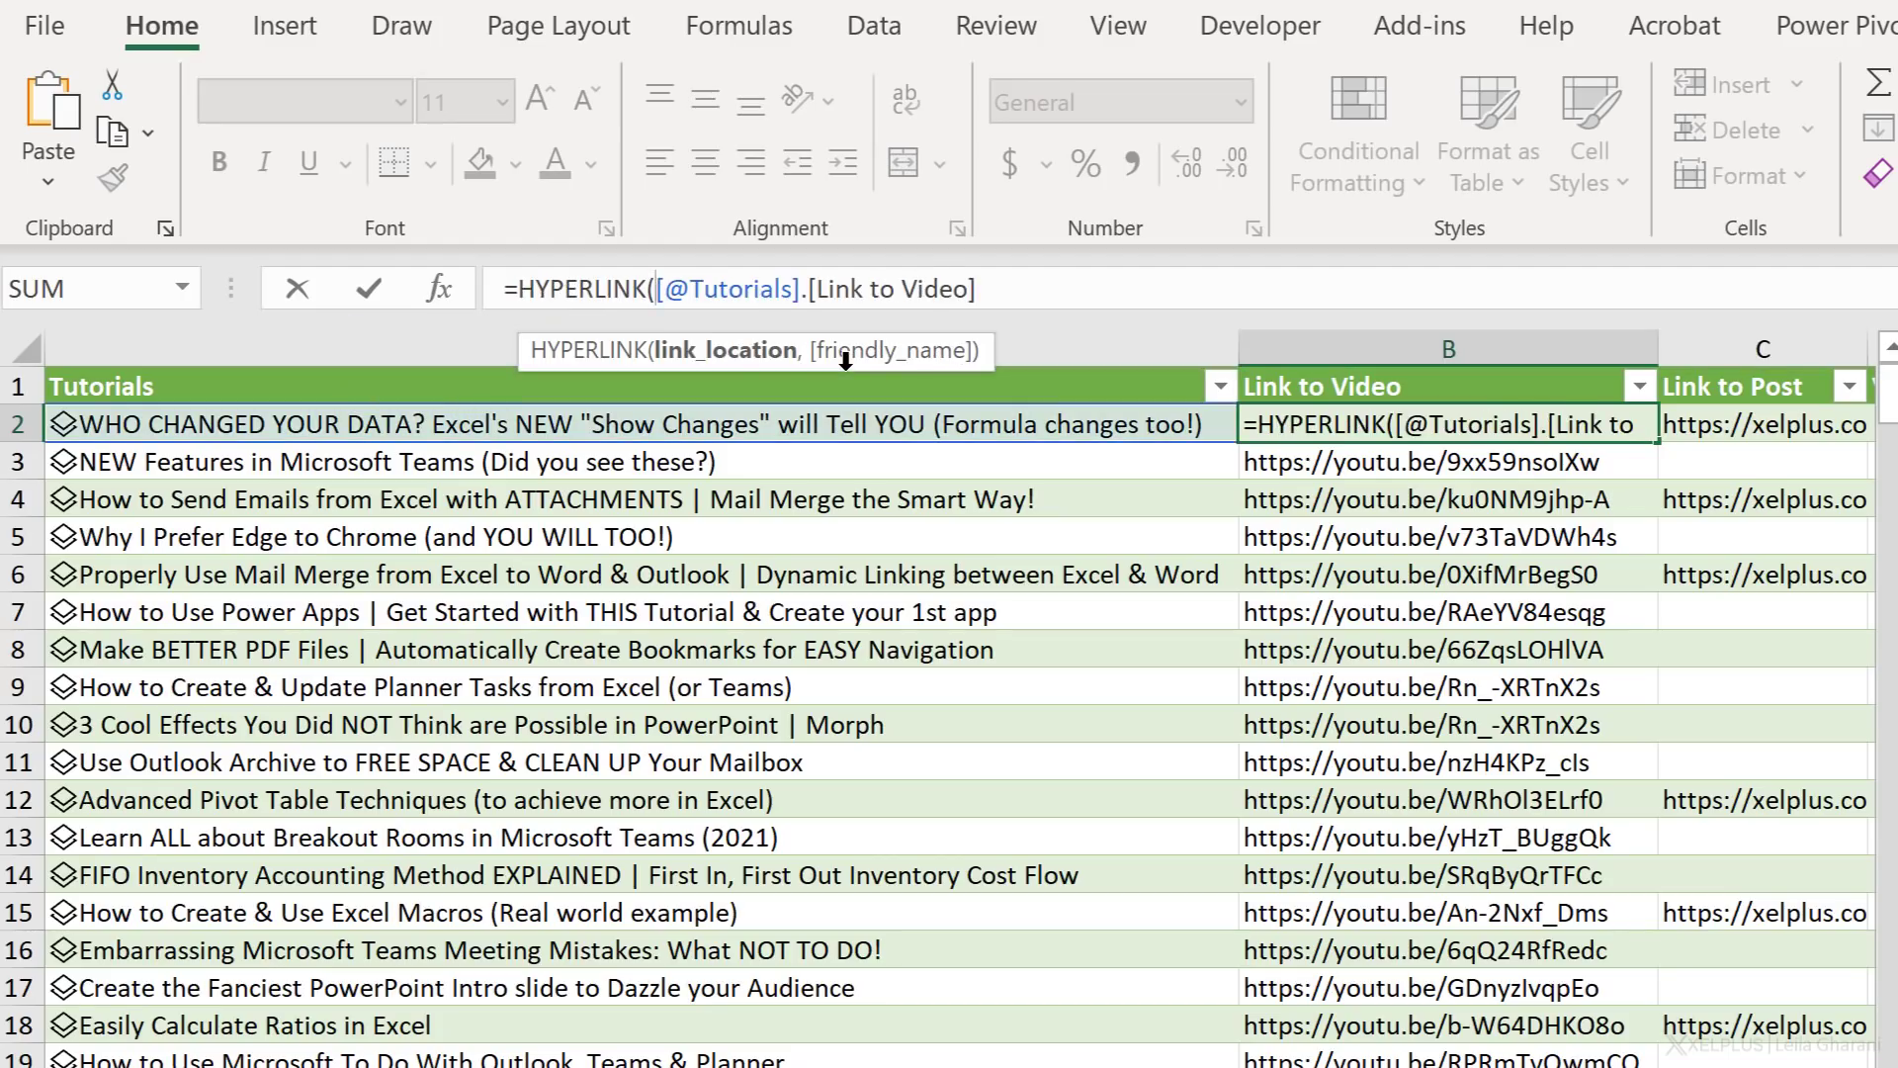
{"action": "left_click", "coordinate": [726, 354]}
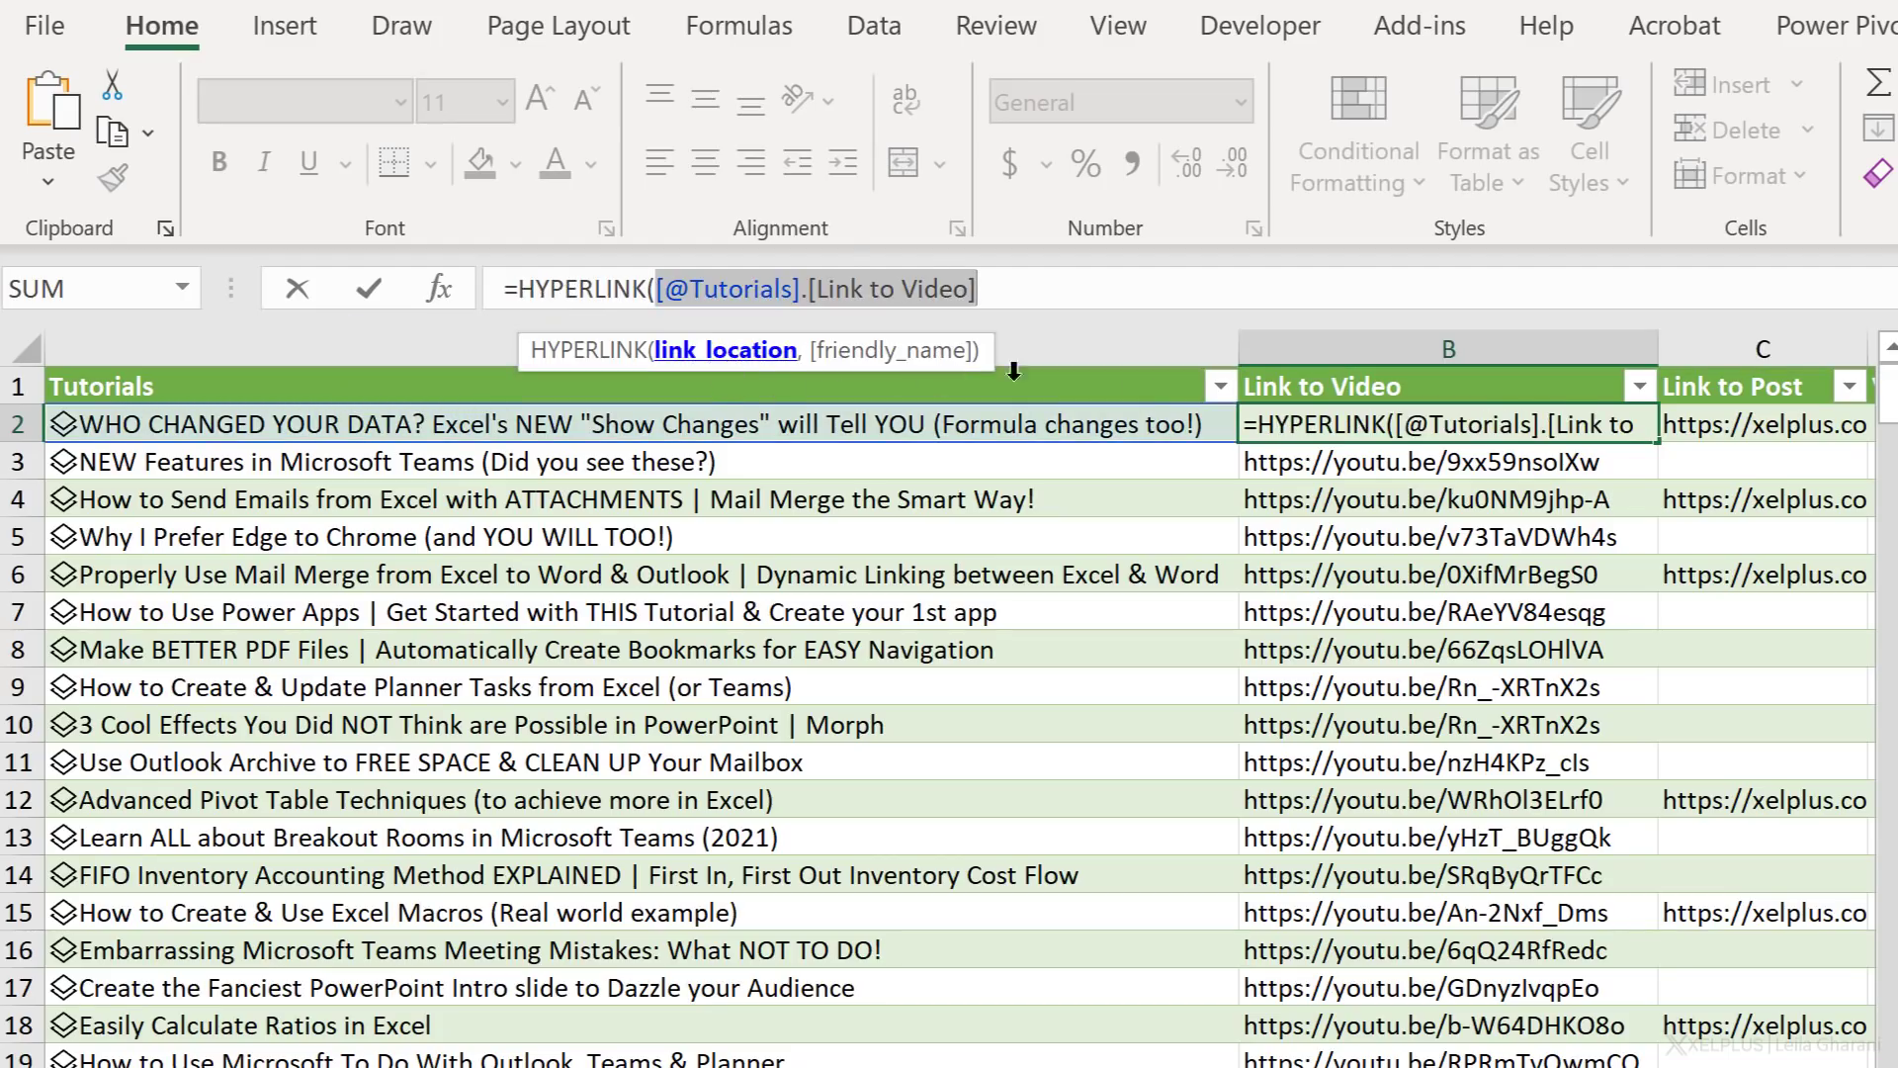
{"action": "left_click", "coordinate": [998, 302]}
{"action": "type", "text": ",\""}
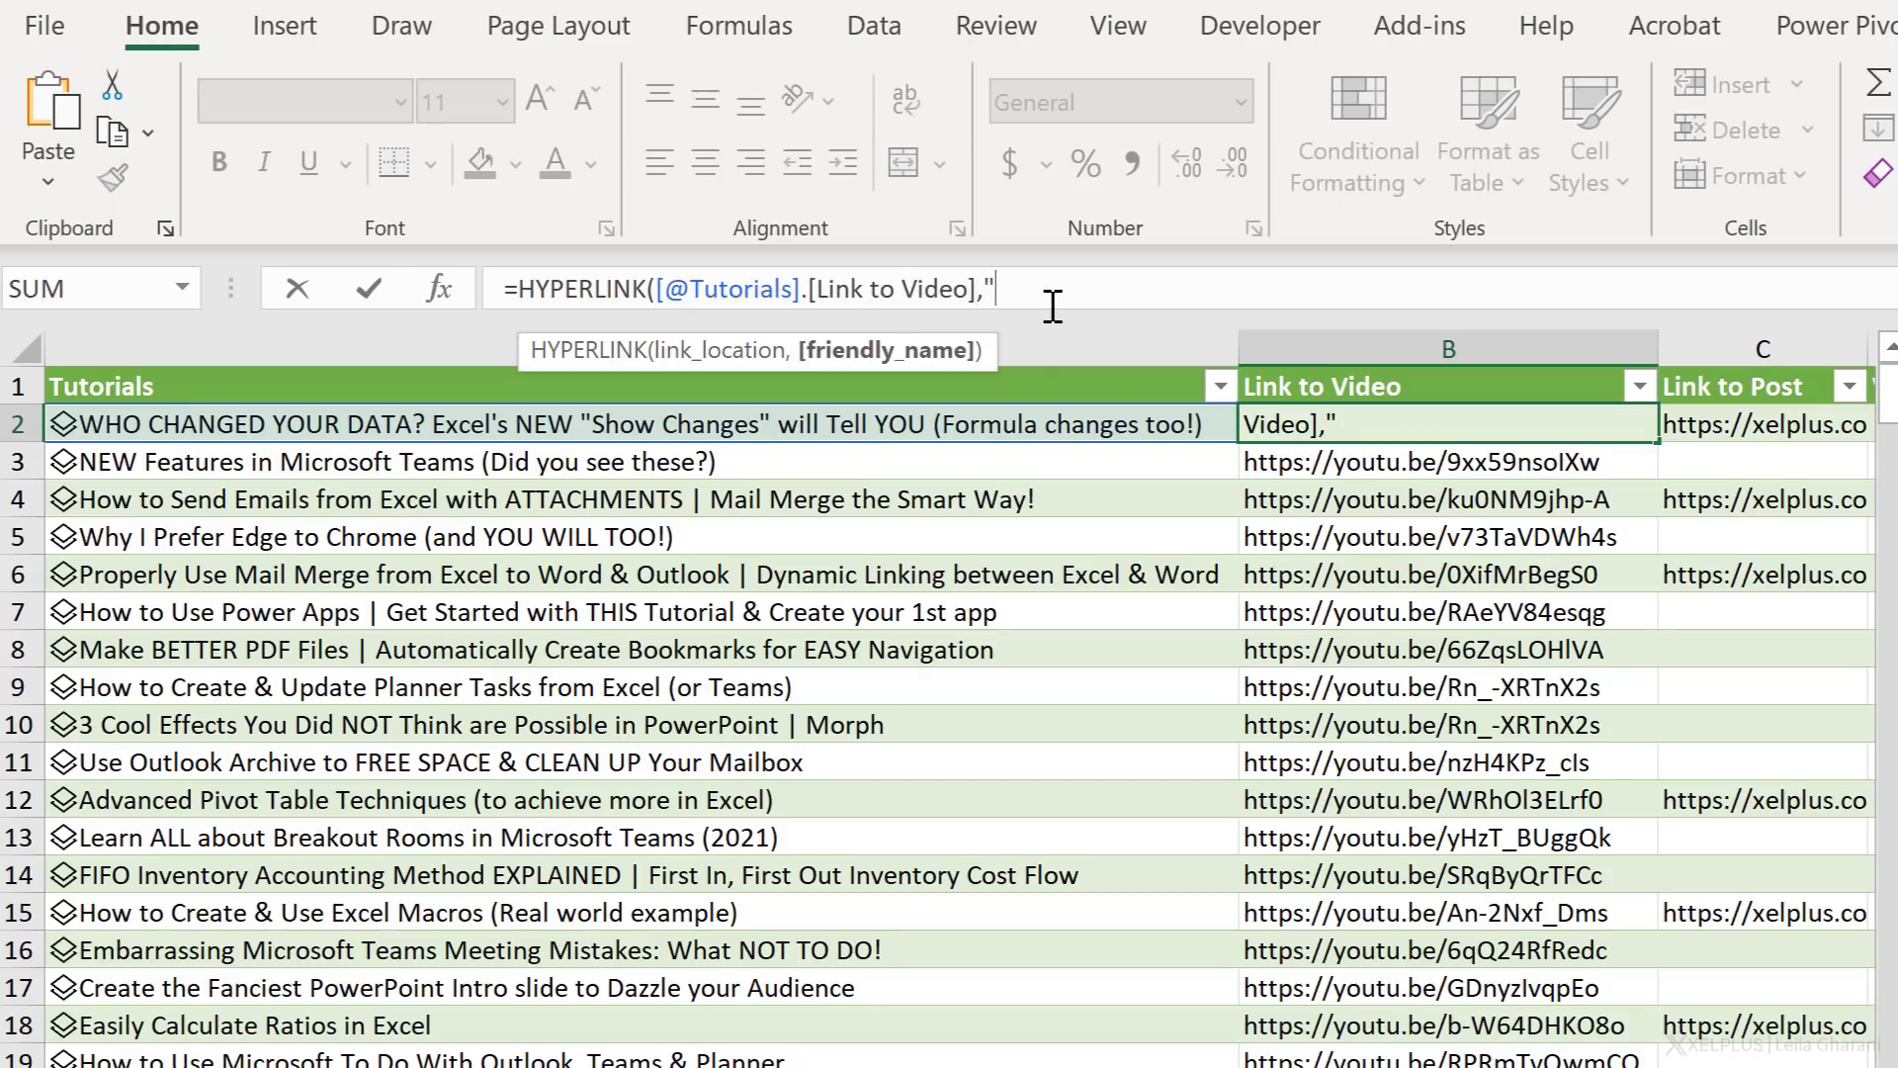
{"action": "type", "text": "Video\")"}
{"action": "key", "text": "Return"}
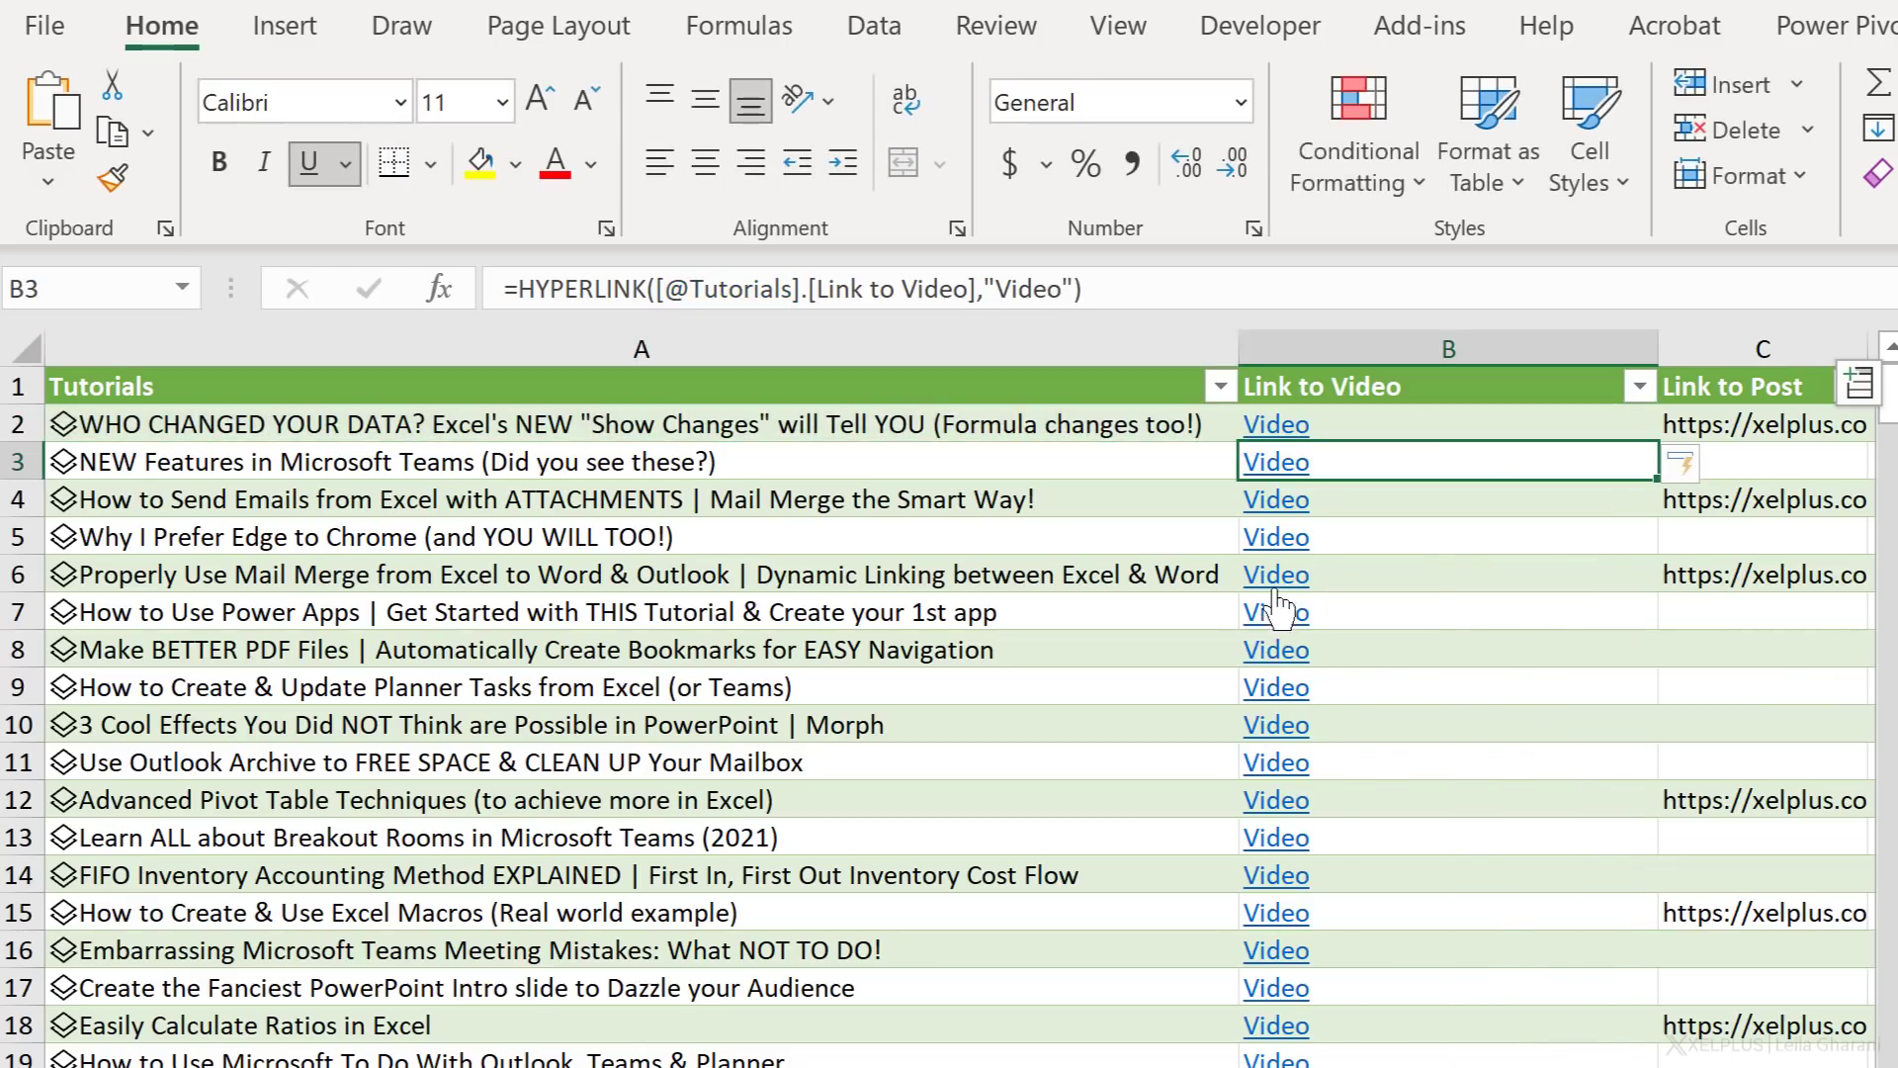
{"action": "mouse_move", "coordinate": [1278, 593]}
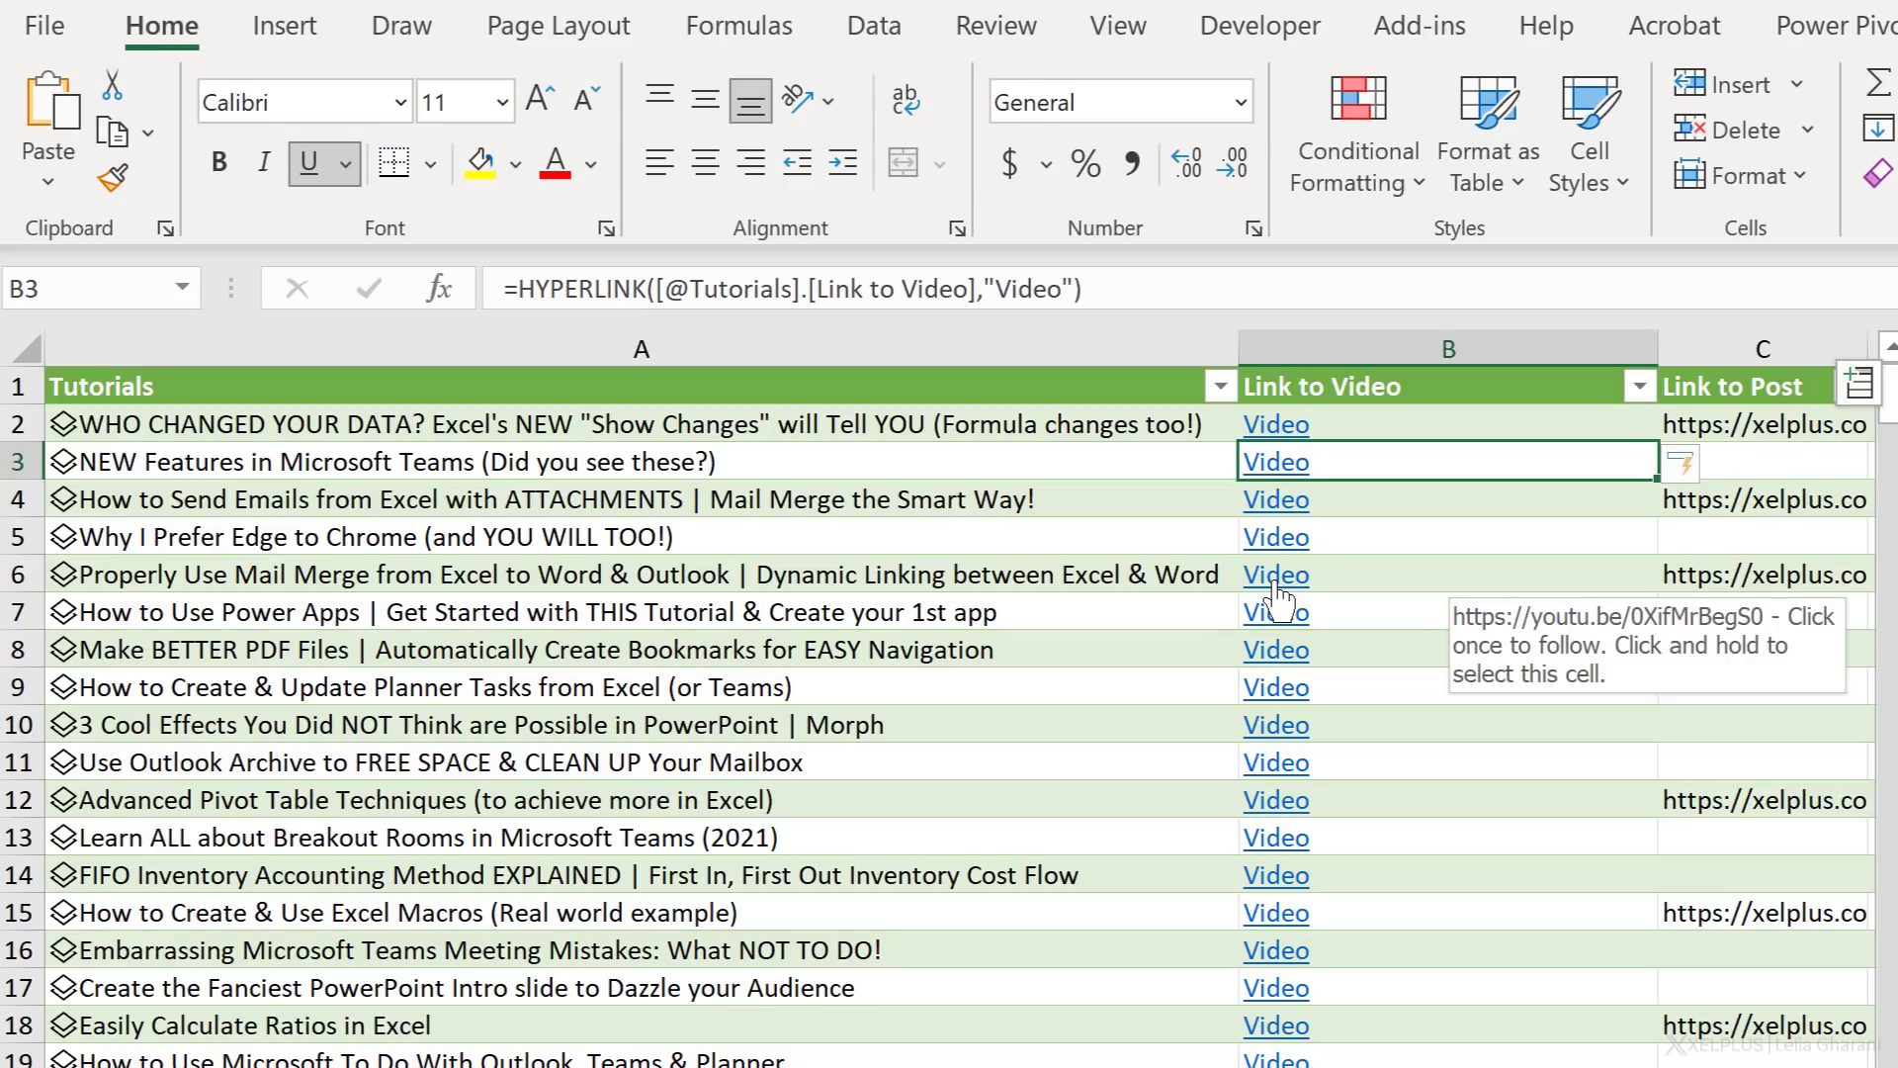
{"action": "left_click", "coordinate": [1794, 423]}
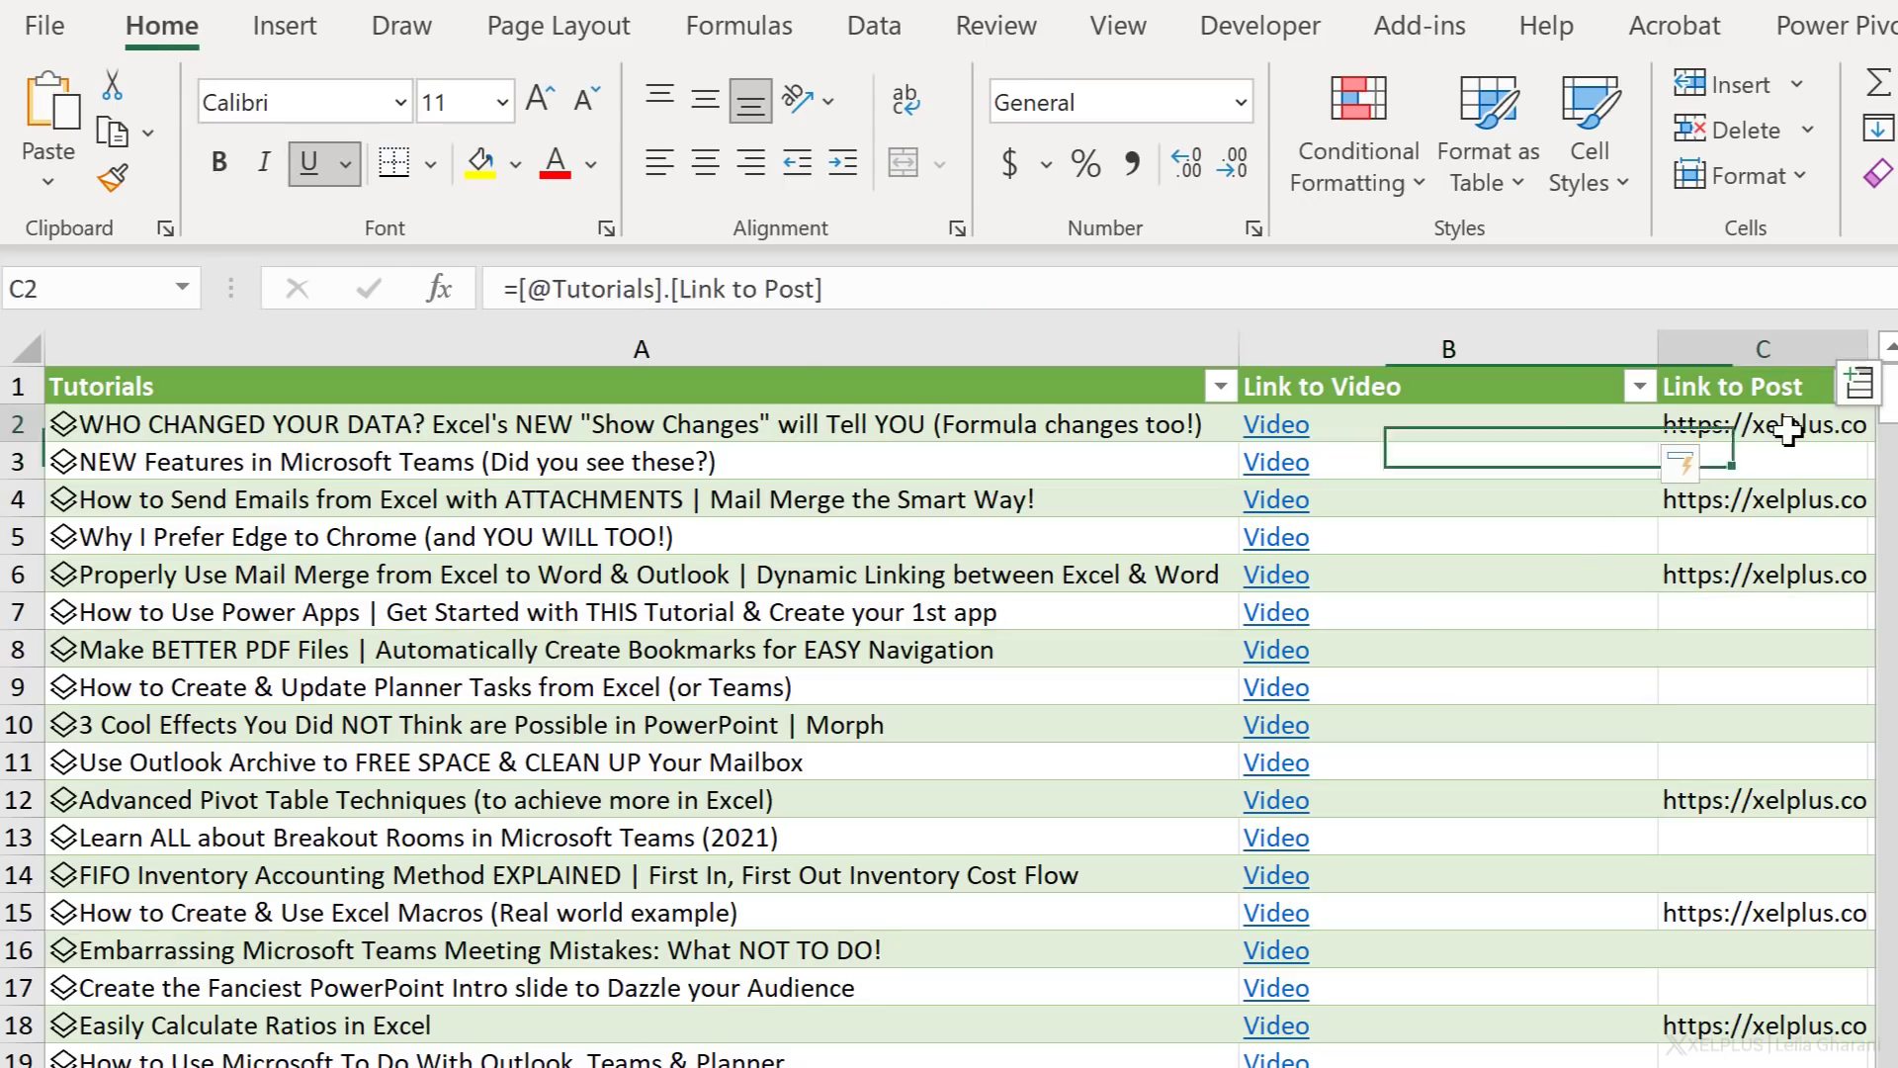
Step: Wrap the Link to Post formula in HYPERLINK() so every post URL is clickable
{"action": "left_click", "coordinate": [527, 288]}
{"action": "type", "text": "hype"}
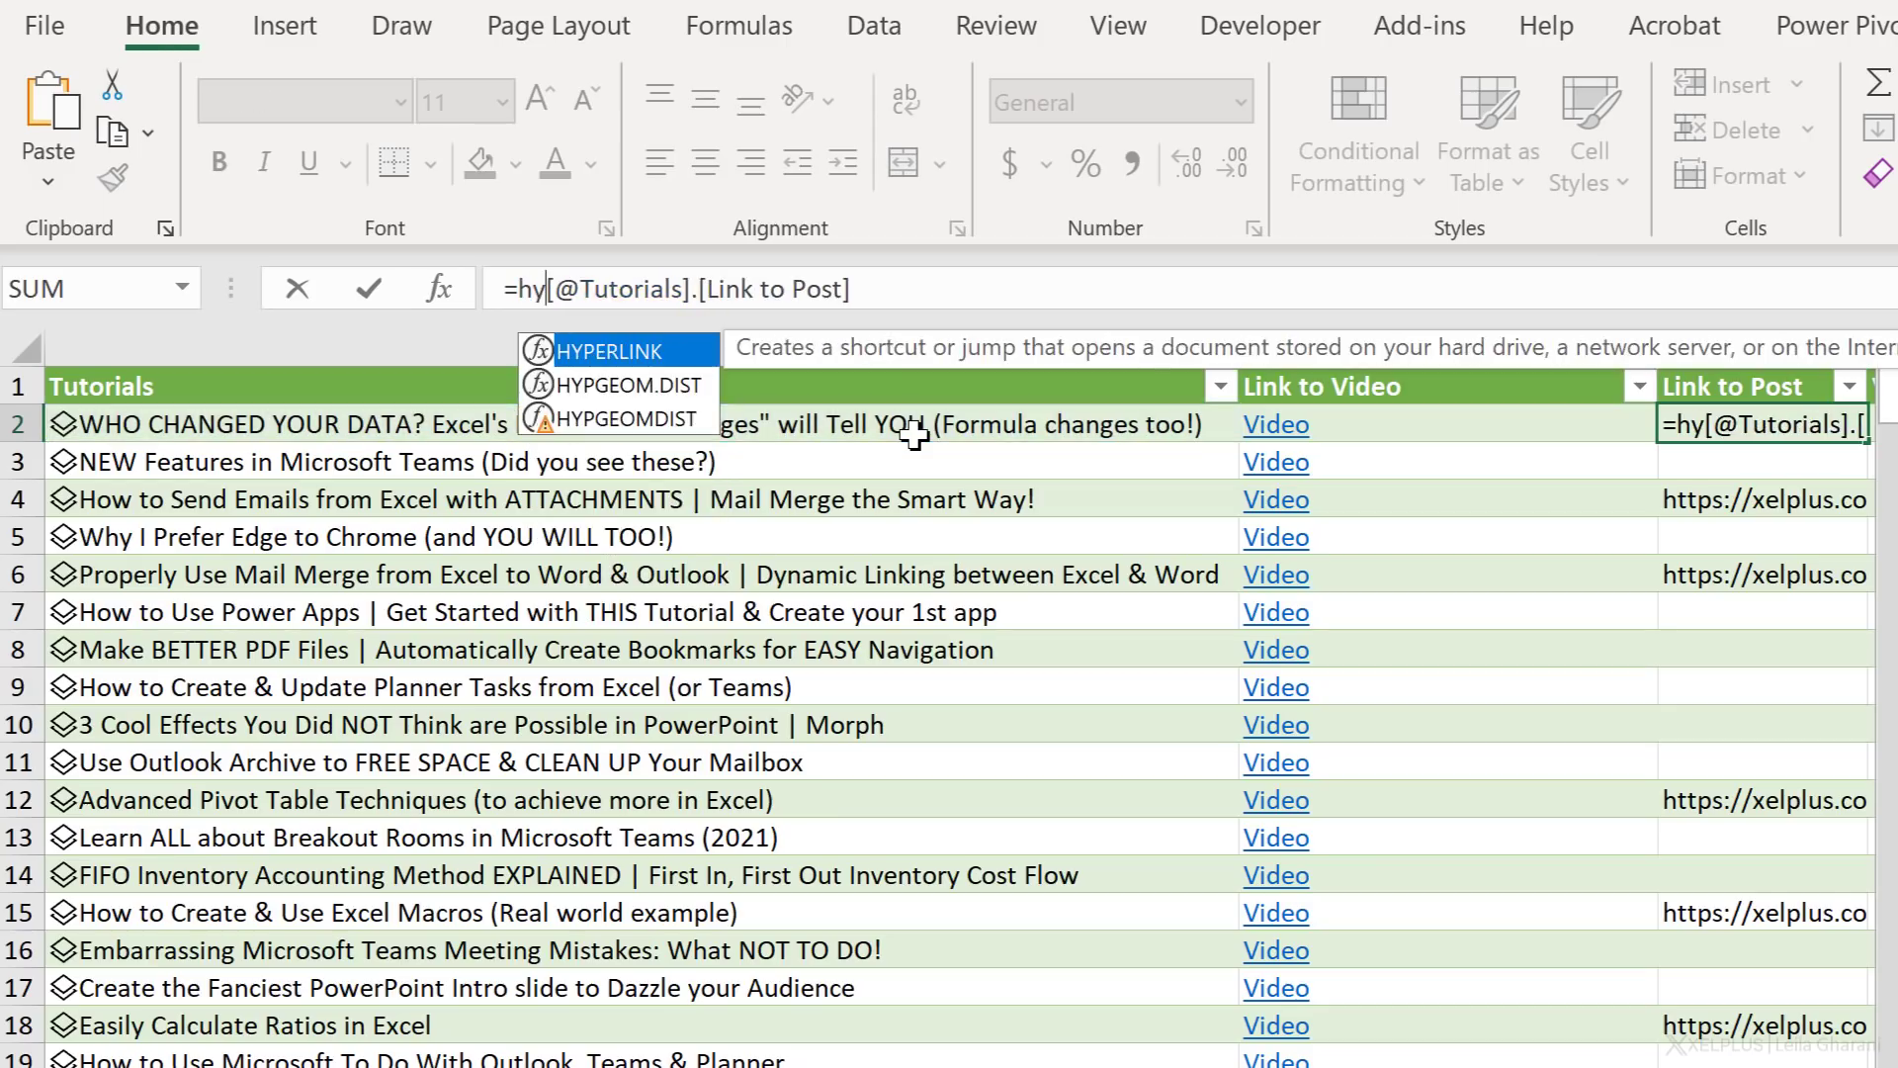
{"action": "key", "text": "Tab"}
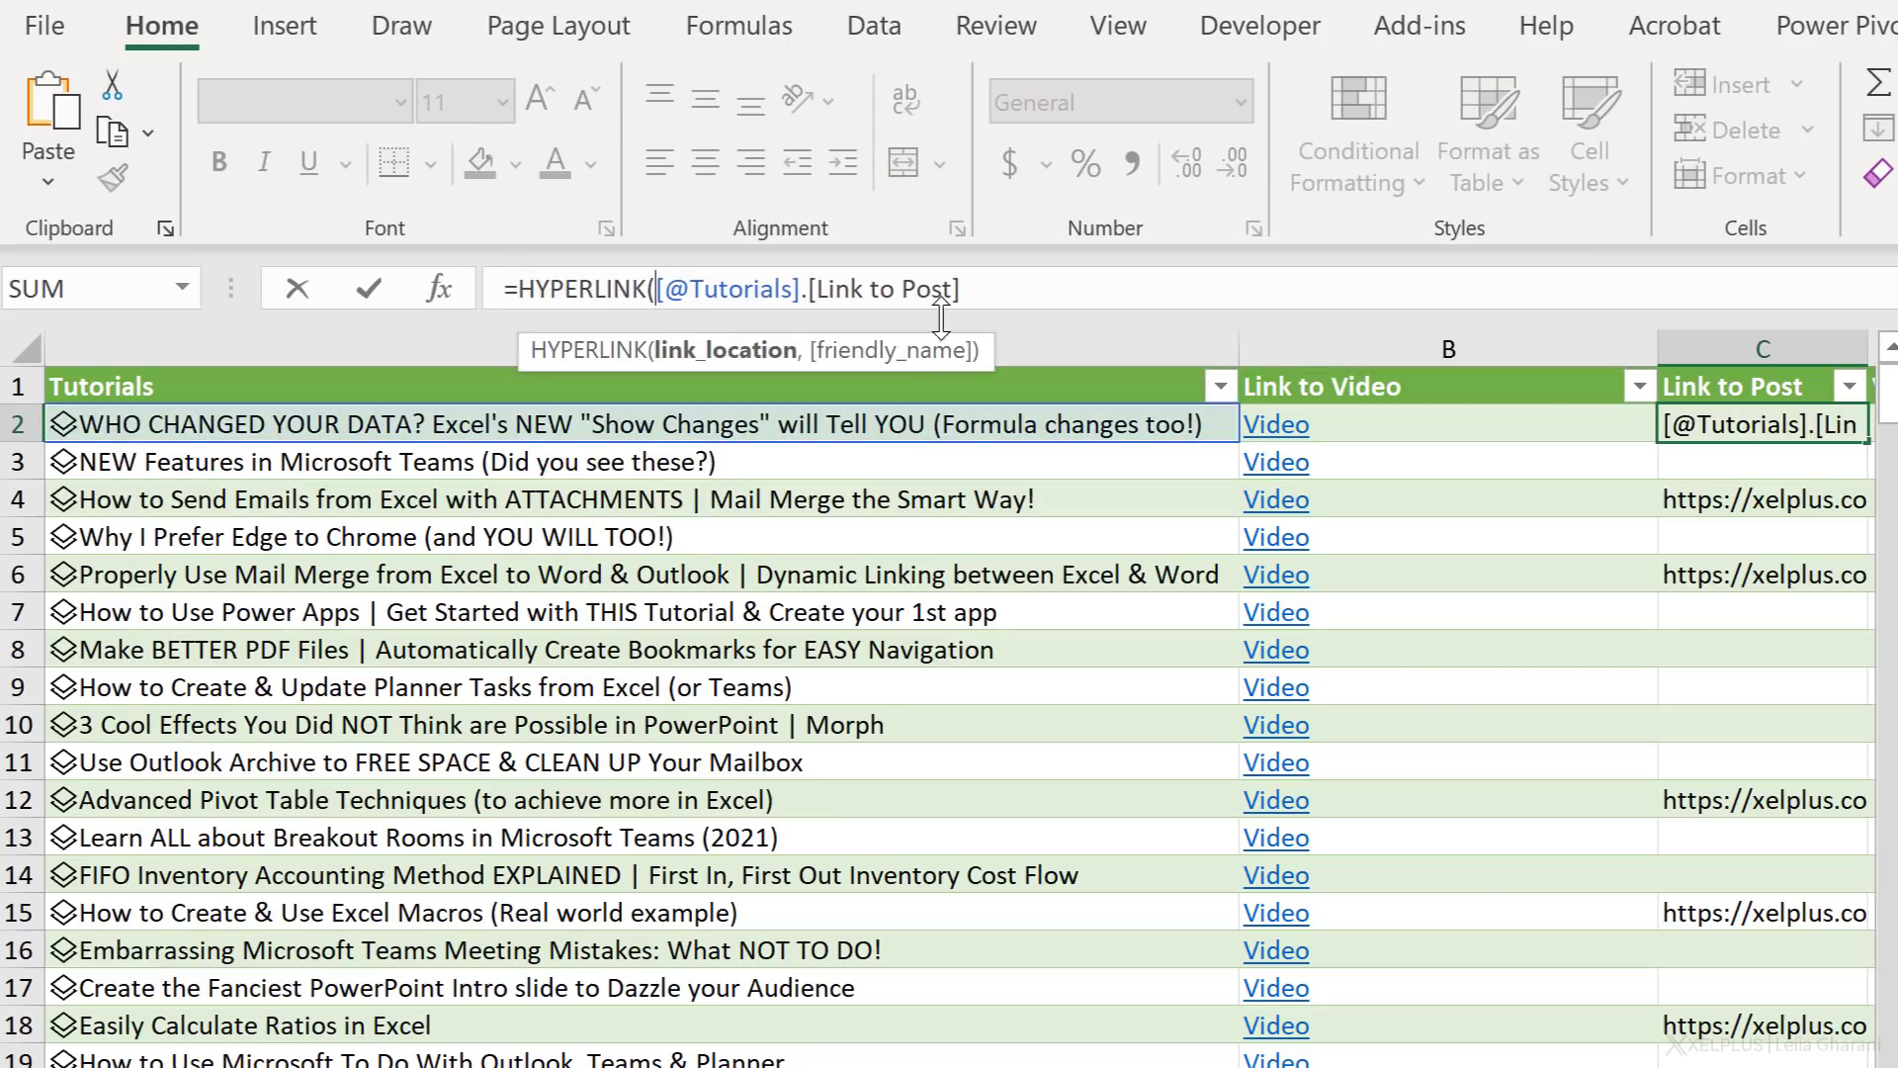
{"action": "left_click", "coordinate": [975, 285]}
{"action": "type", "text": ")"}
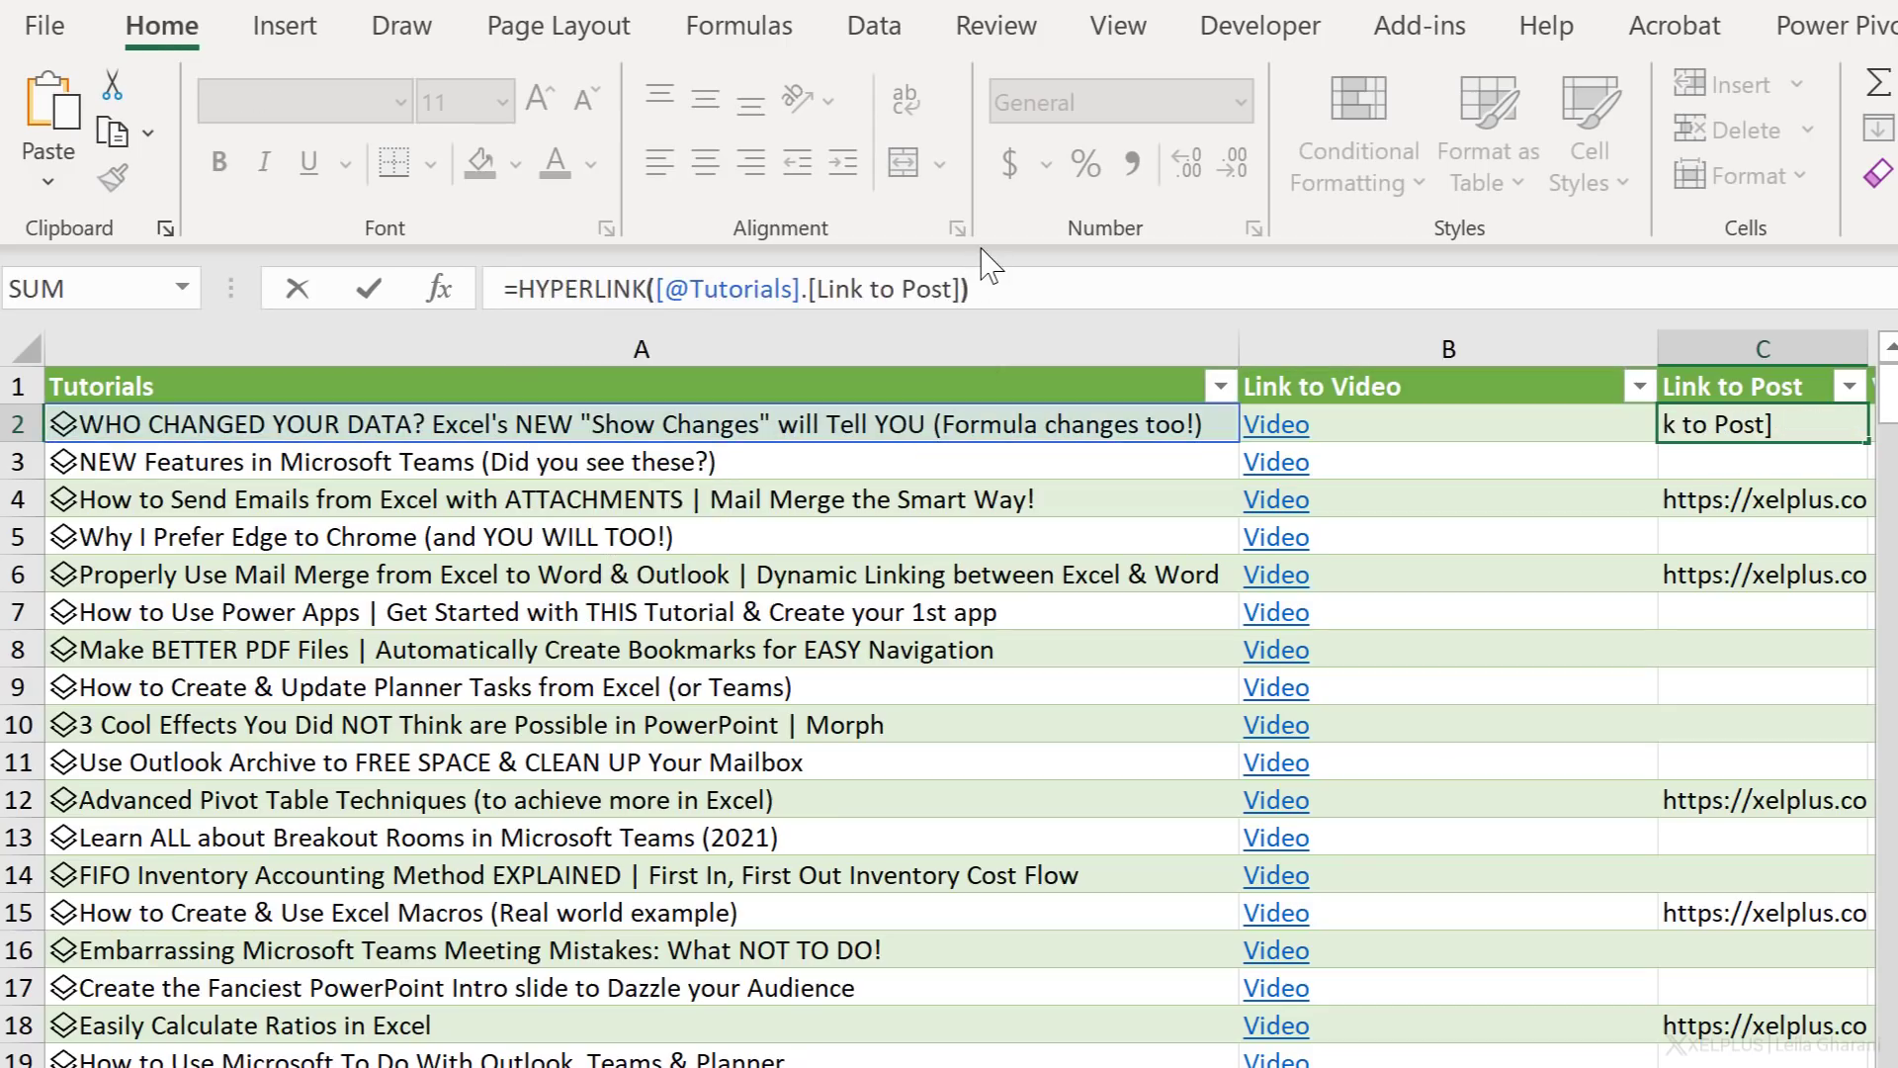
{"action": "key", "text": "Return"}
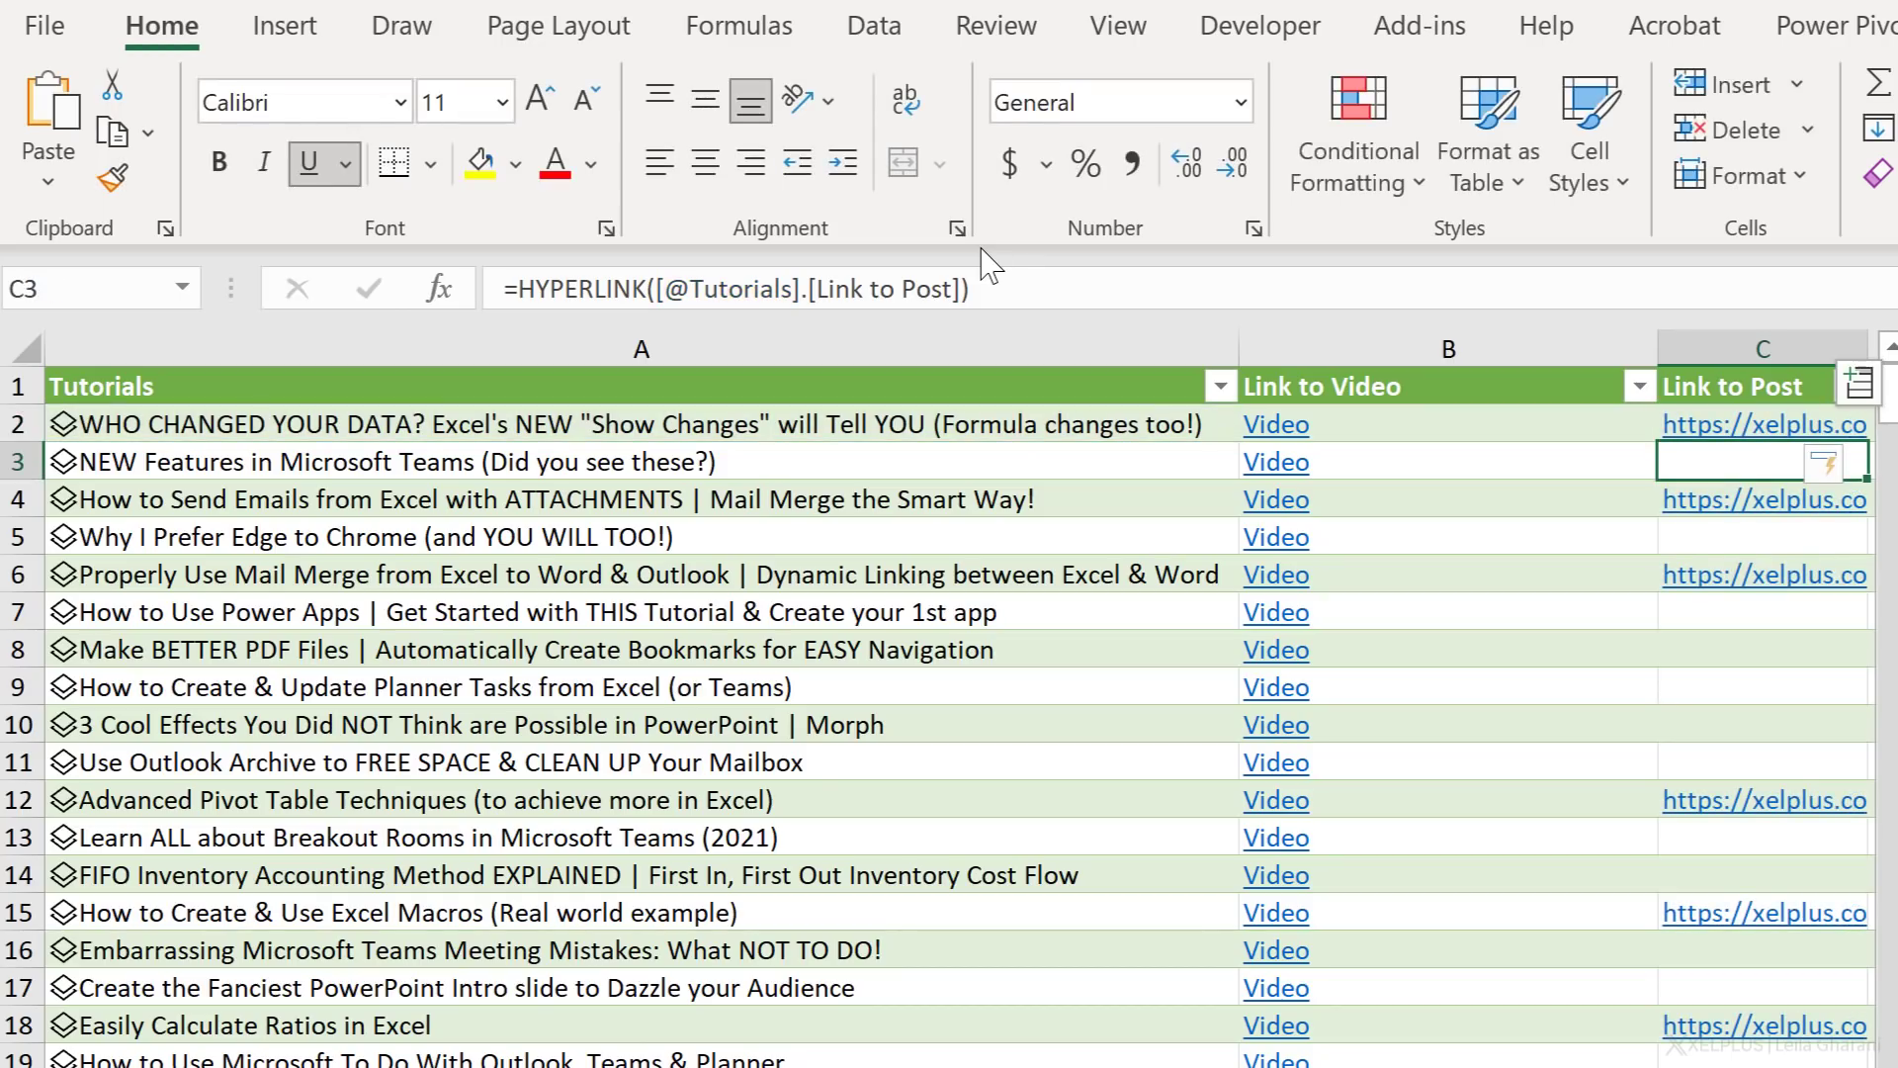
Step: Autofit the Link to Post column to the full URLs and test the first post link
{"action": "left_click", "coordinate": [1653, 672]}
{"action": "key", "text": "Right"}
{"action": "key", "text": "Right"}
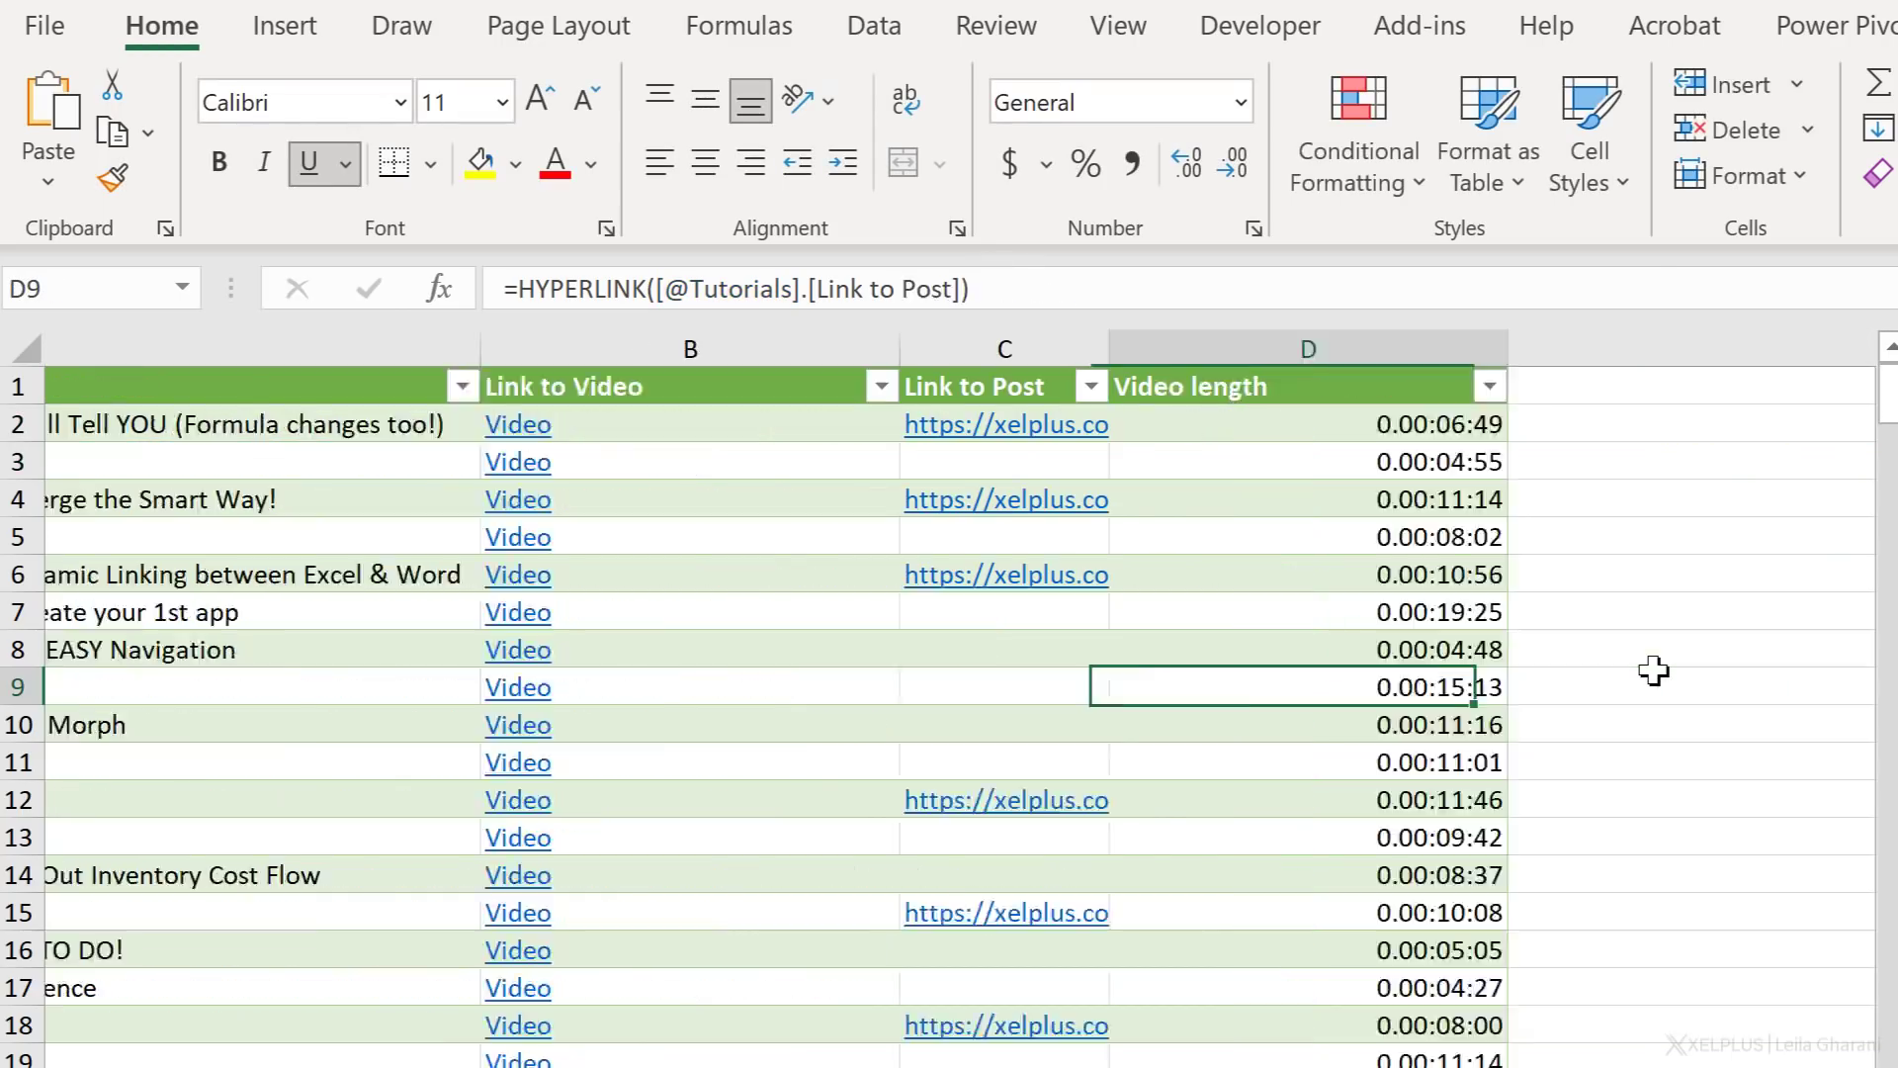
{"action": "key", "text": "Left"}
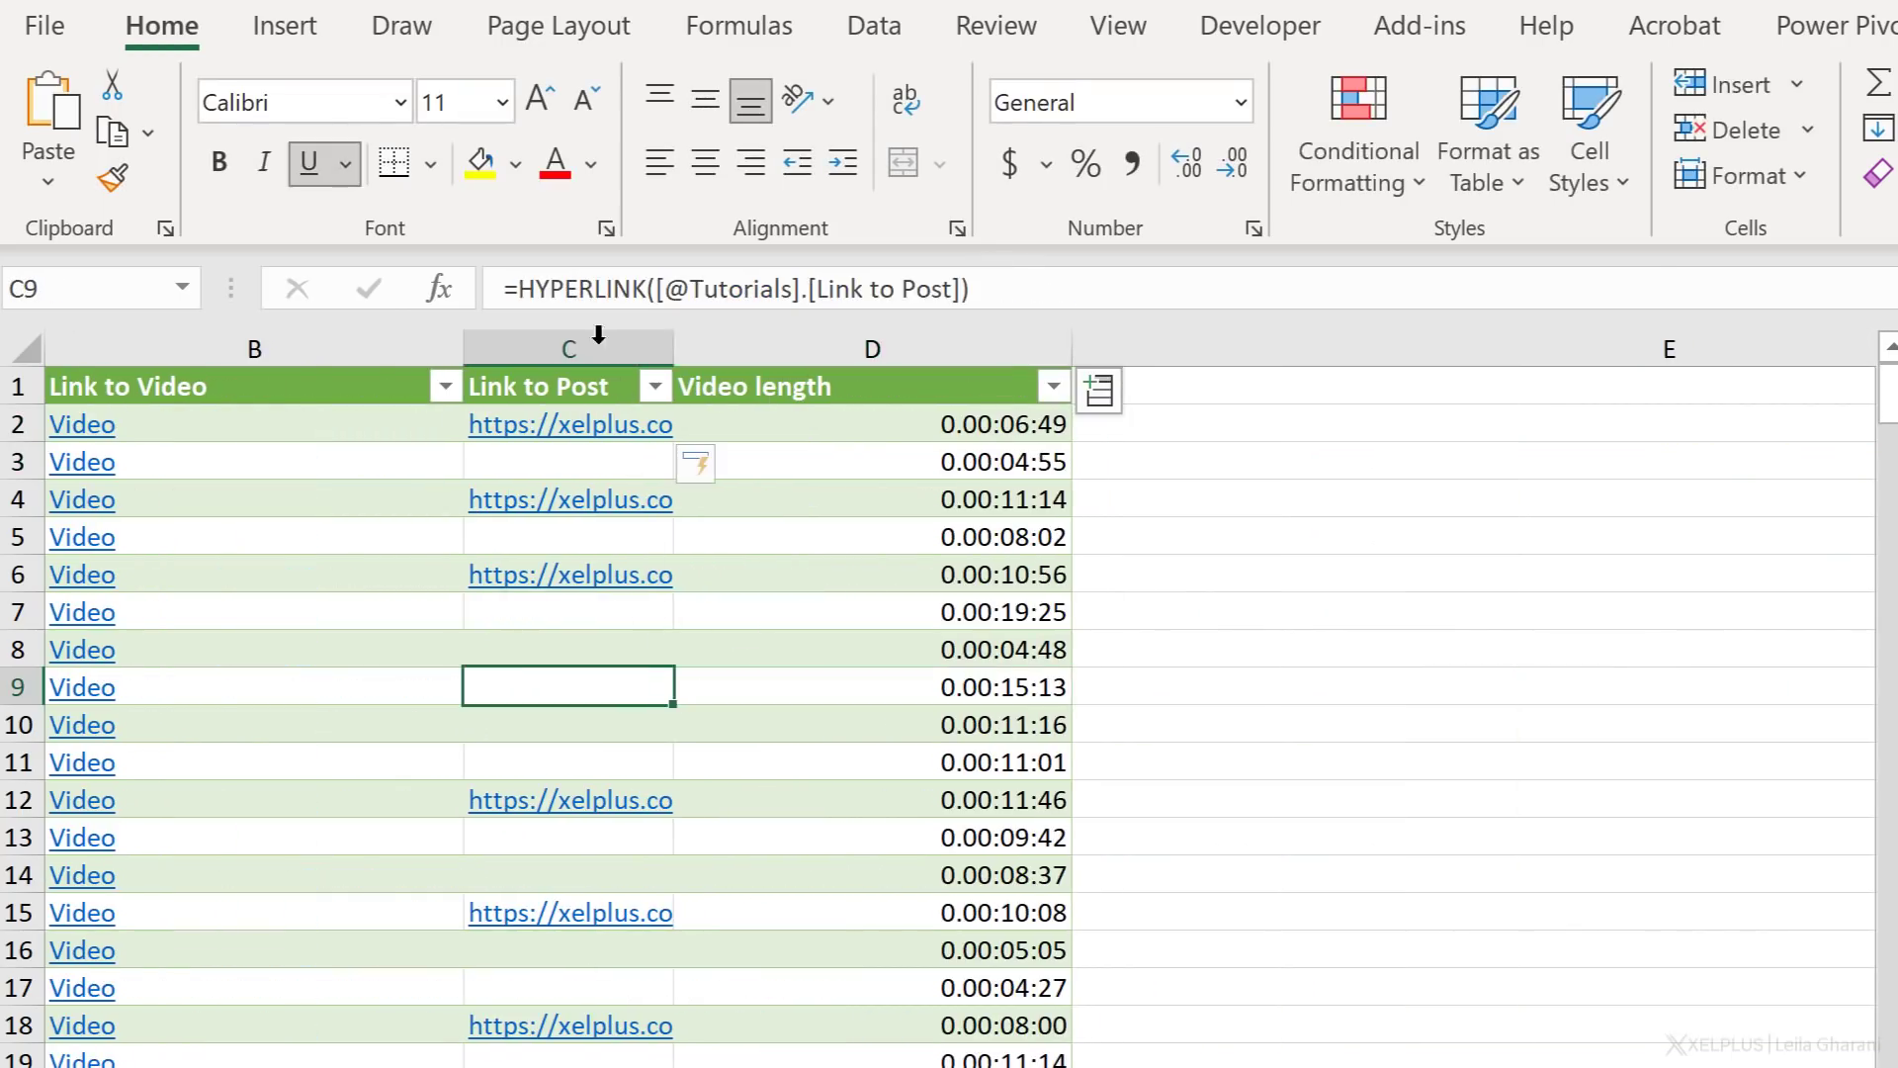
{"action": "double_click", "coordinate": [670, 348]}
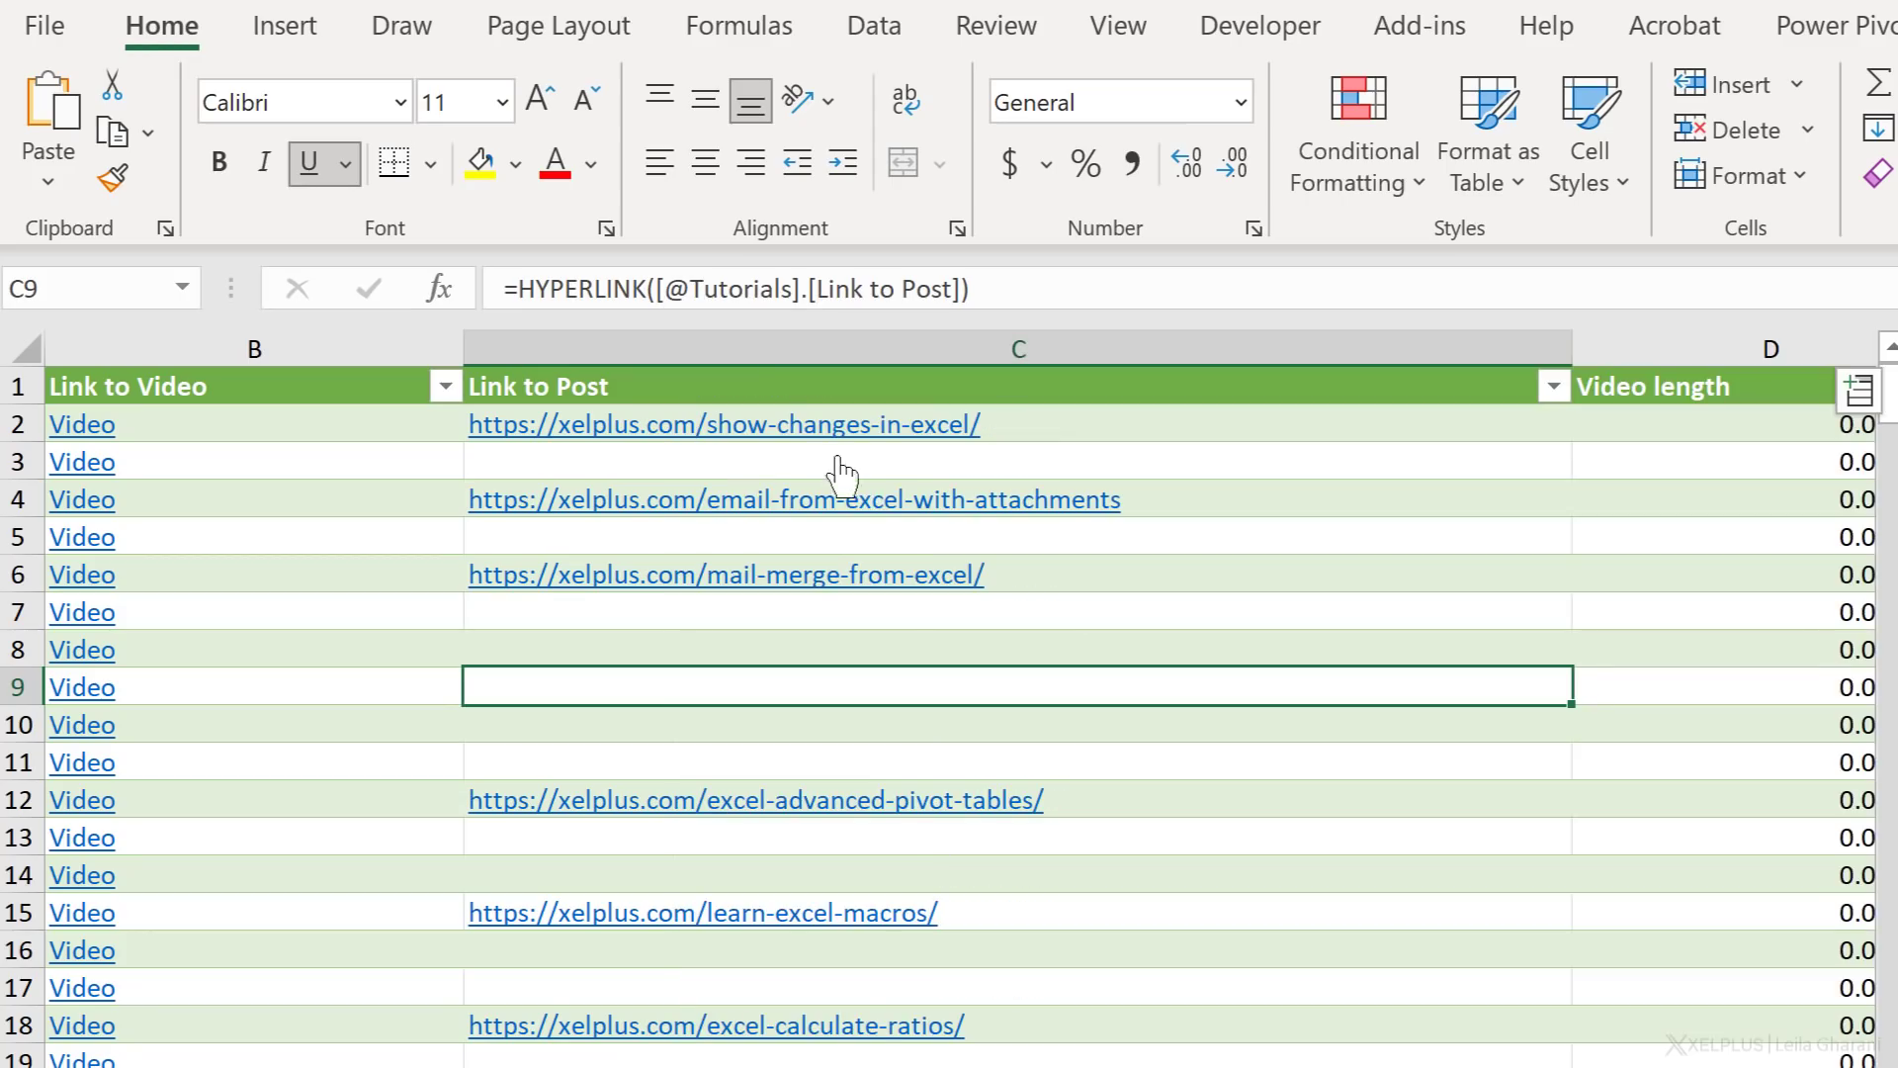
{"action": "left_click", "coordinate": [792, 427]}
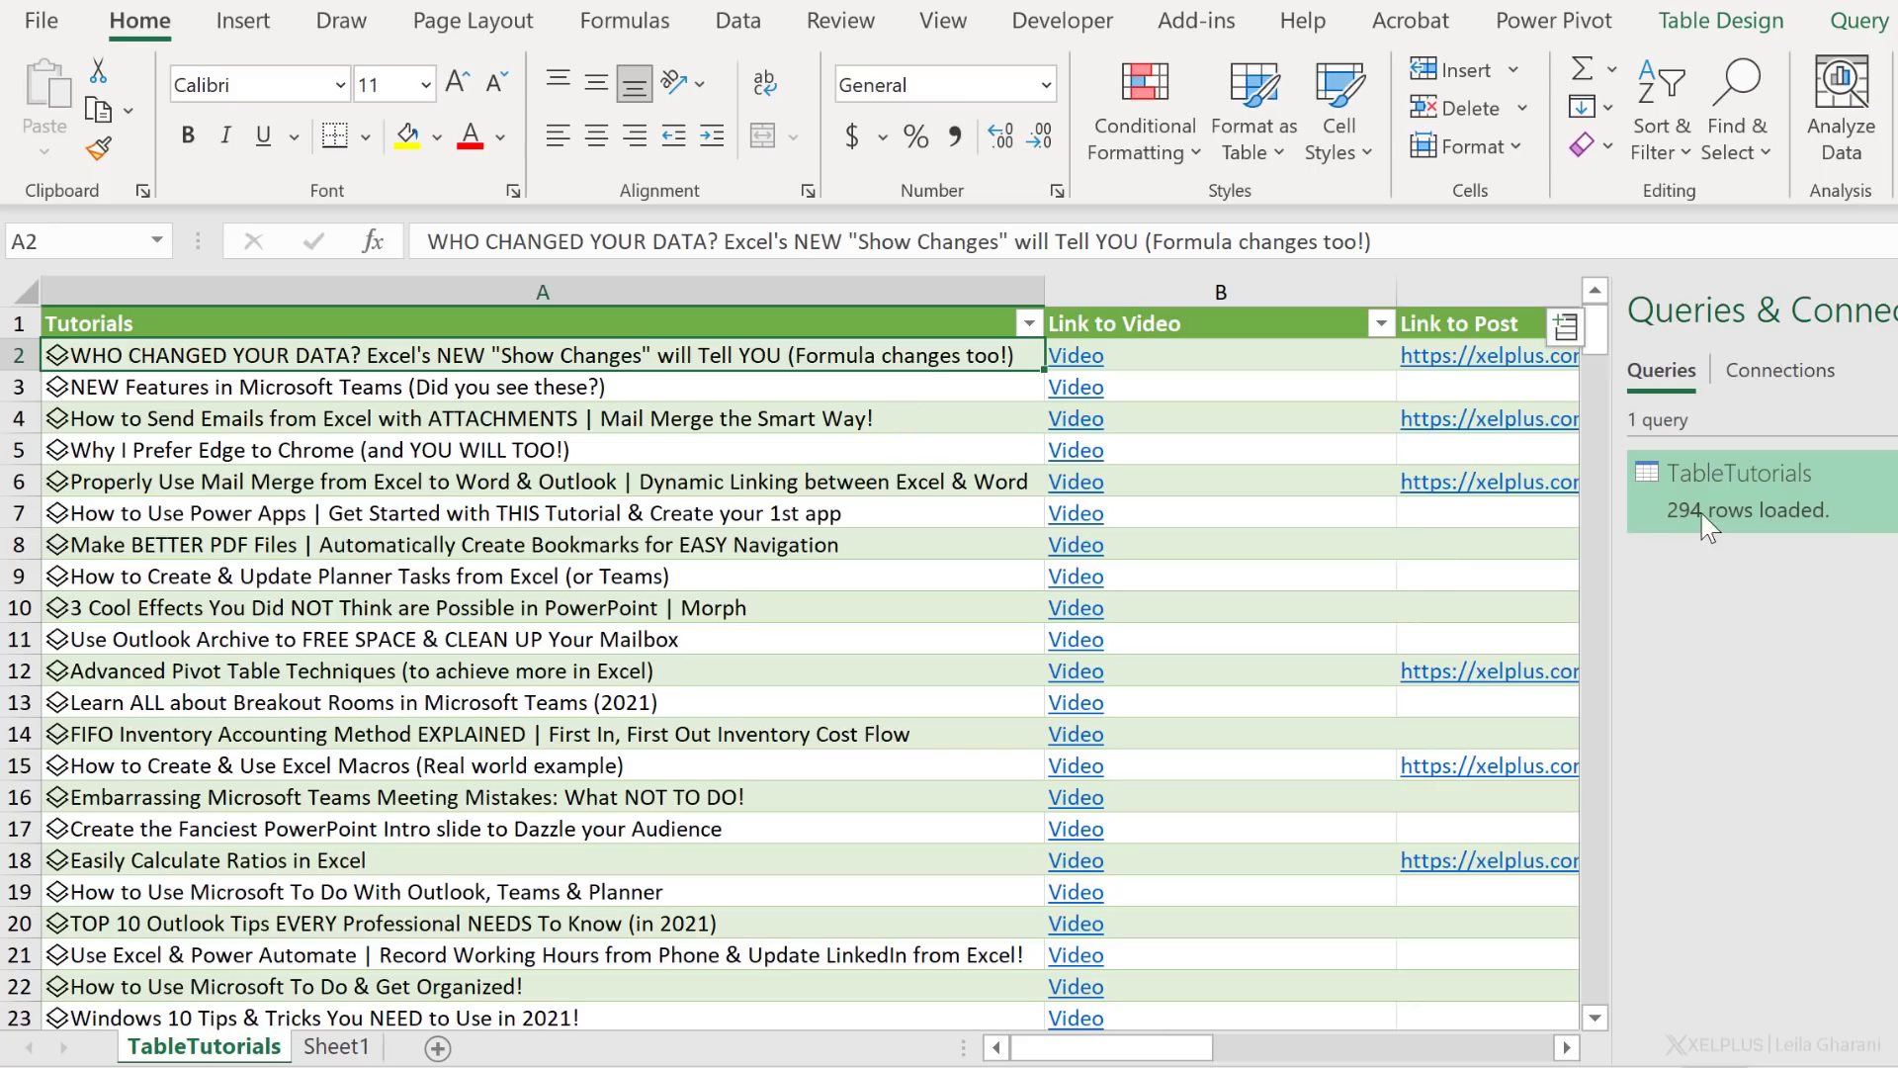
Step: Refresh the TableTutorials query so the table reloads to 296 rows with new Outlook tutorials on top
{"action": "mouse_move", "coordinate": [1686, 526]}
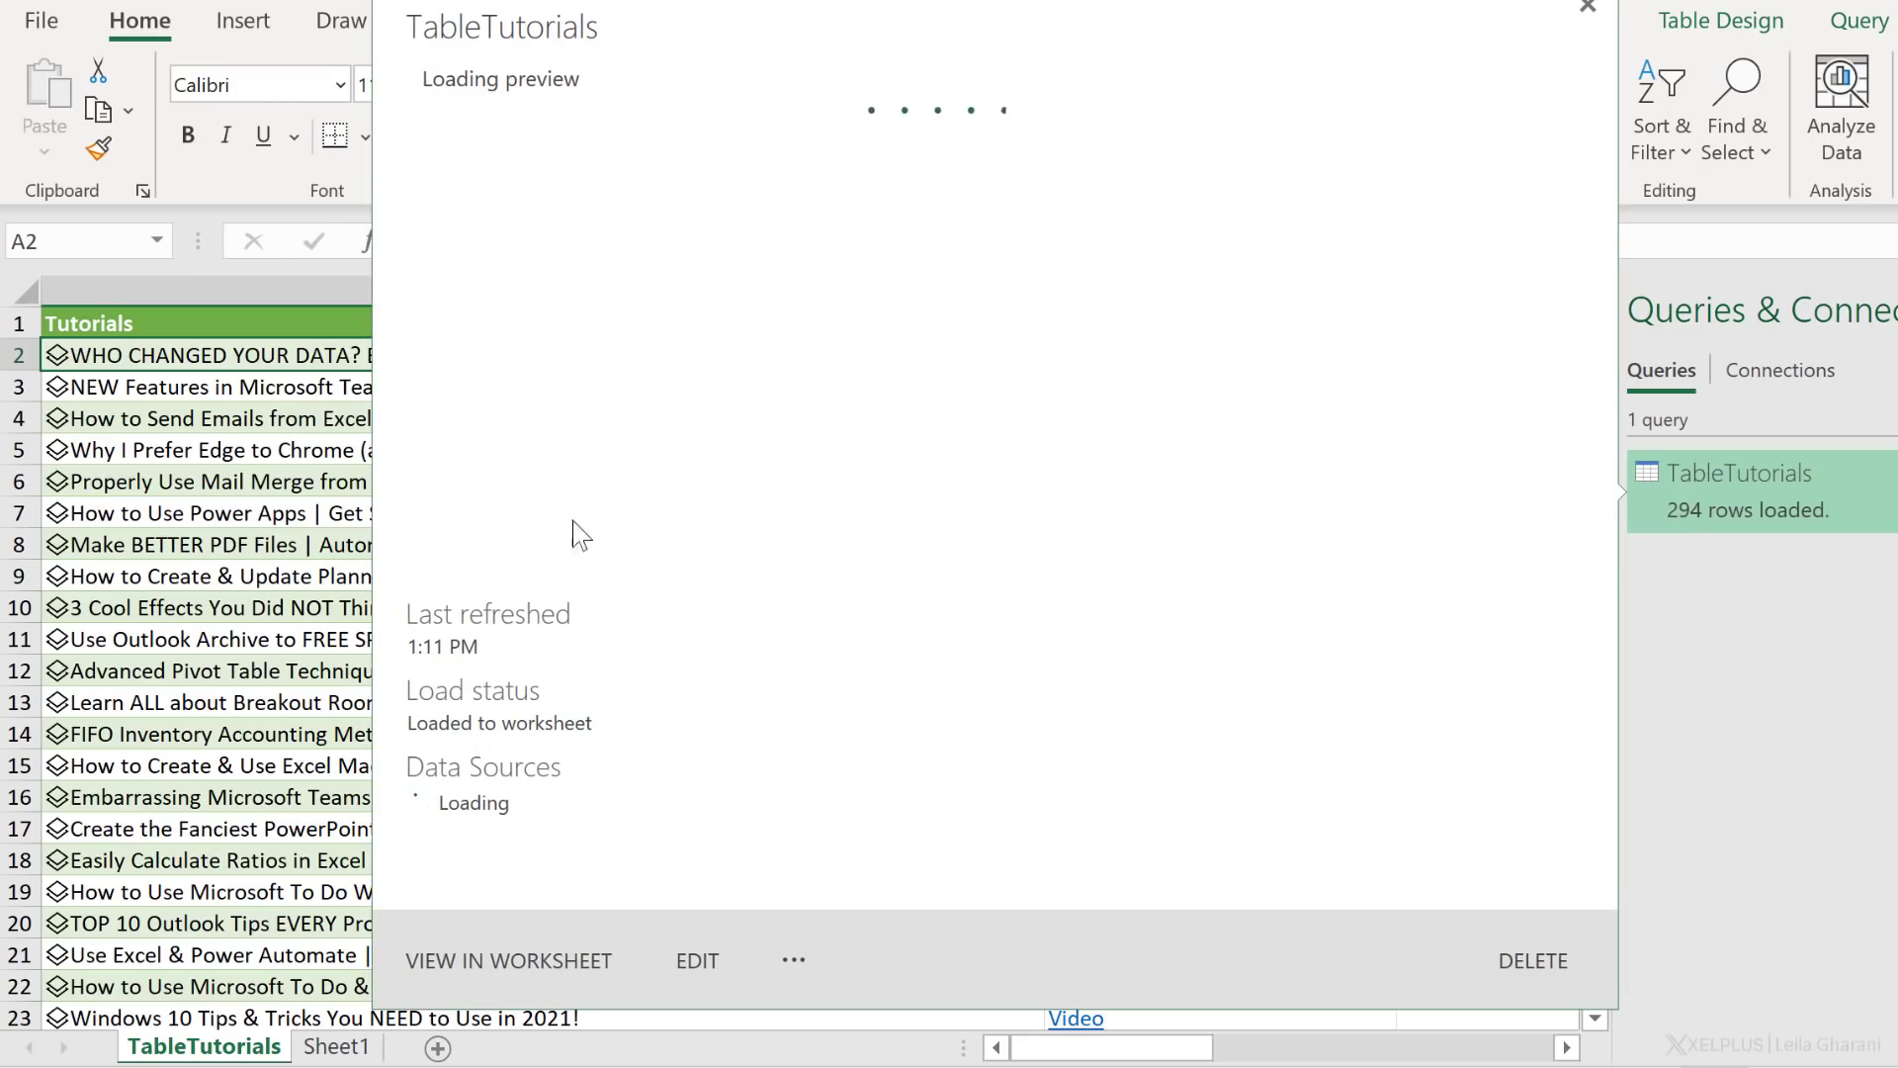
{"action": "left_click", "coordinate": [60, 387]}
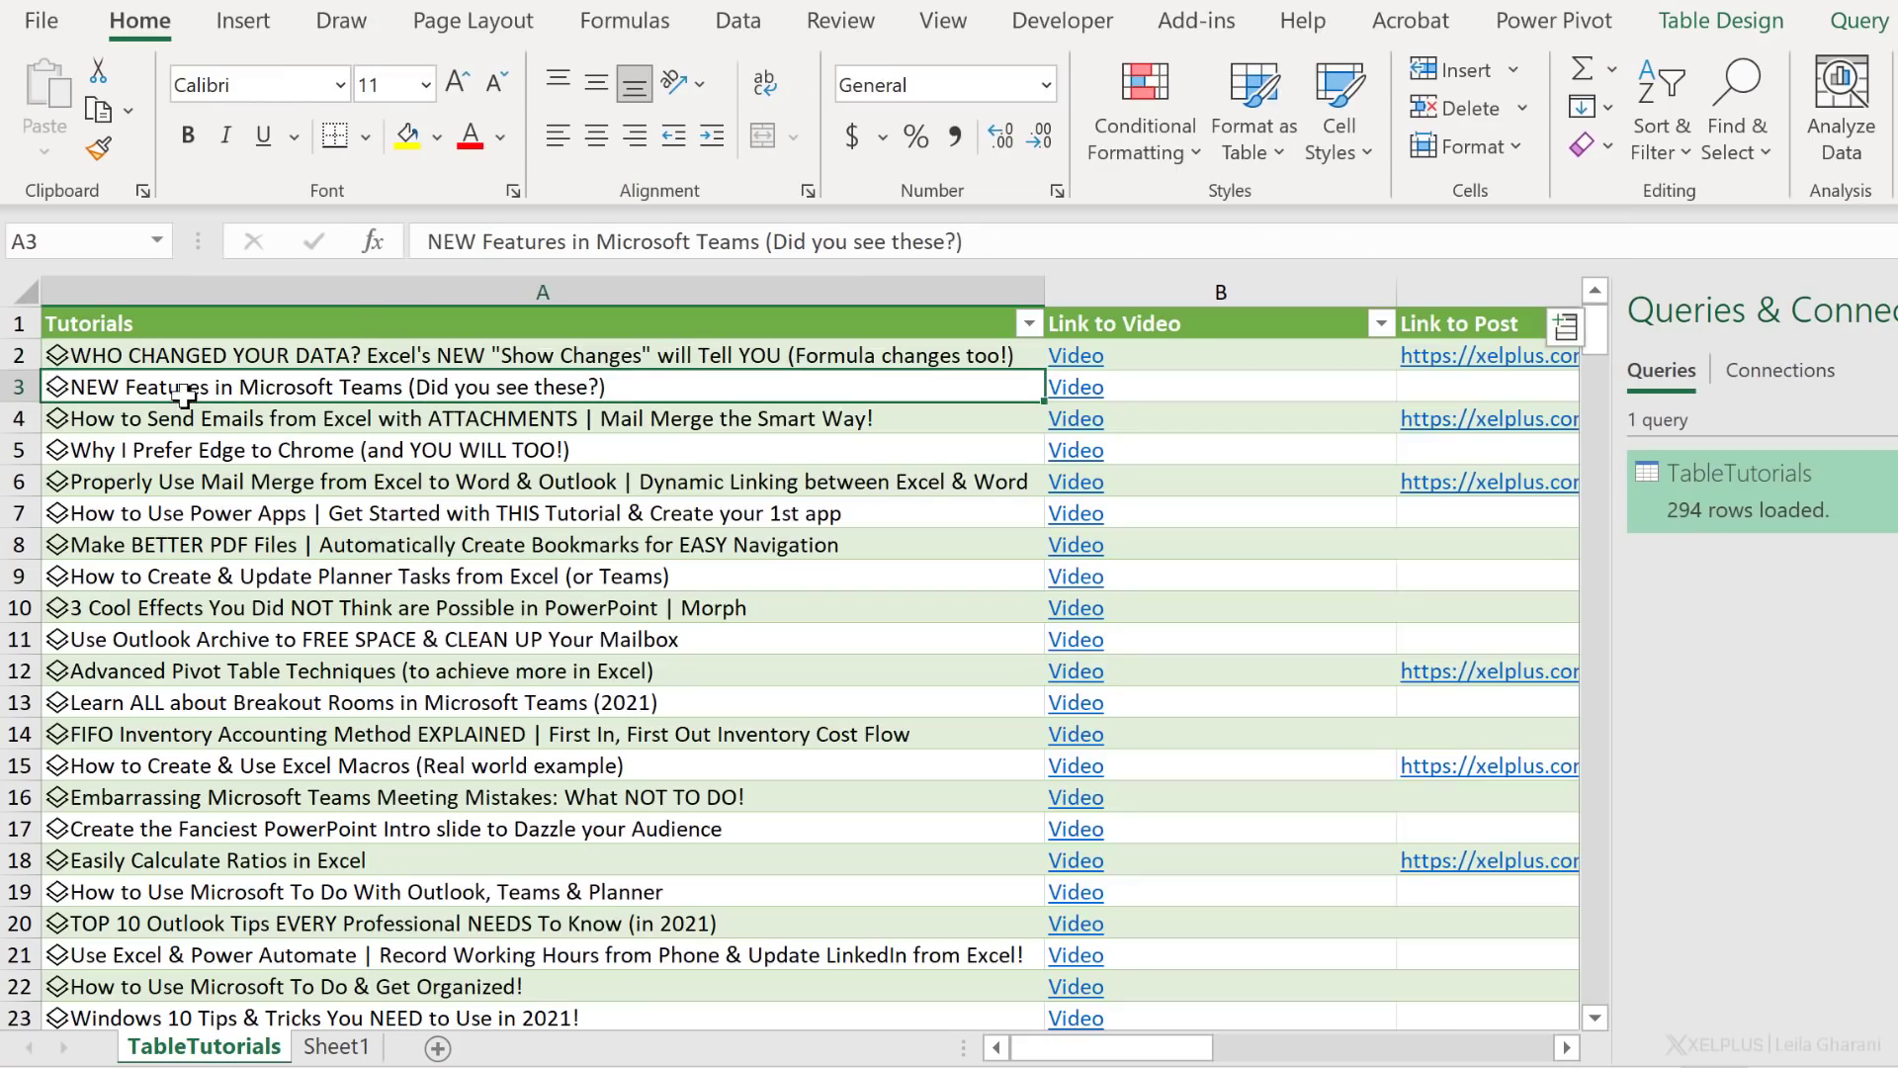
{"action": "right_click", "coordinate": [185, 395]}
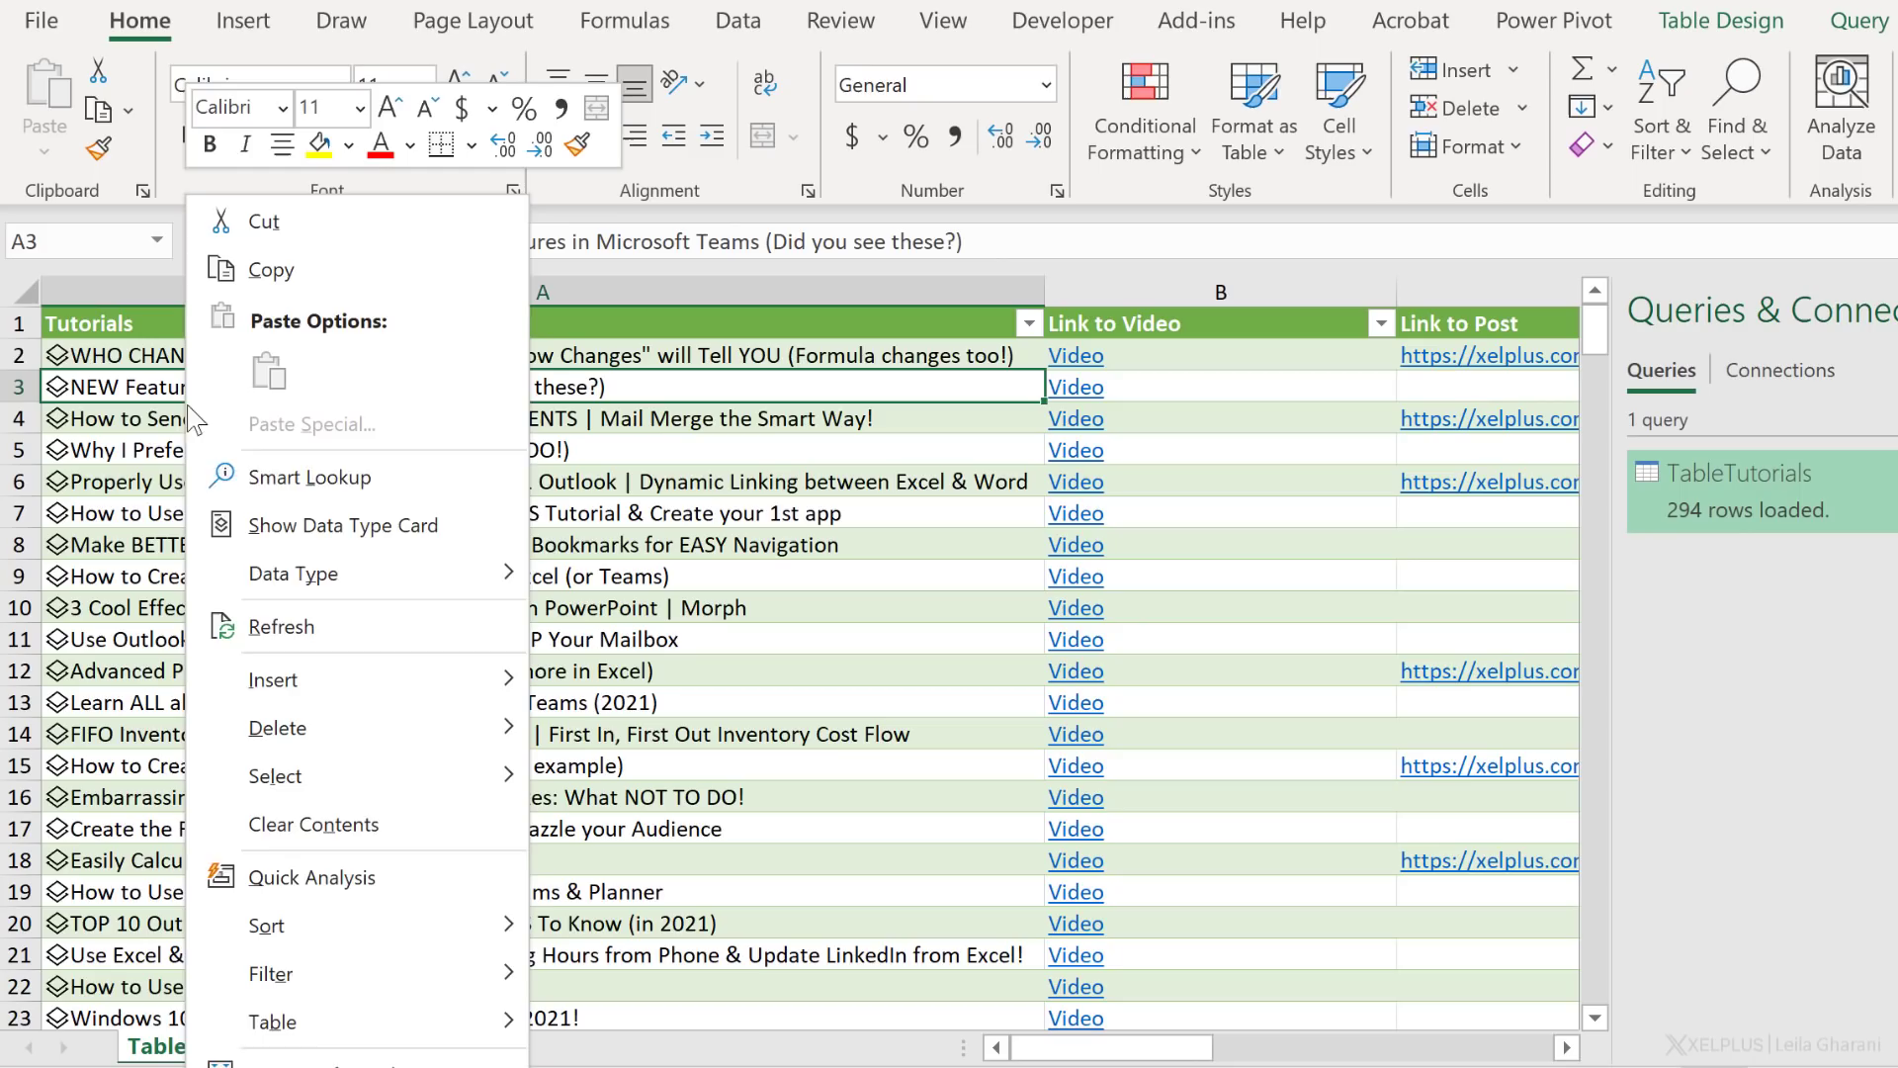
{"action": "left_click", "coordinate": [302, 632]}
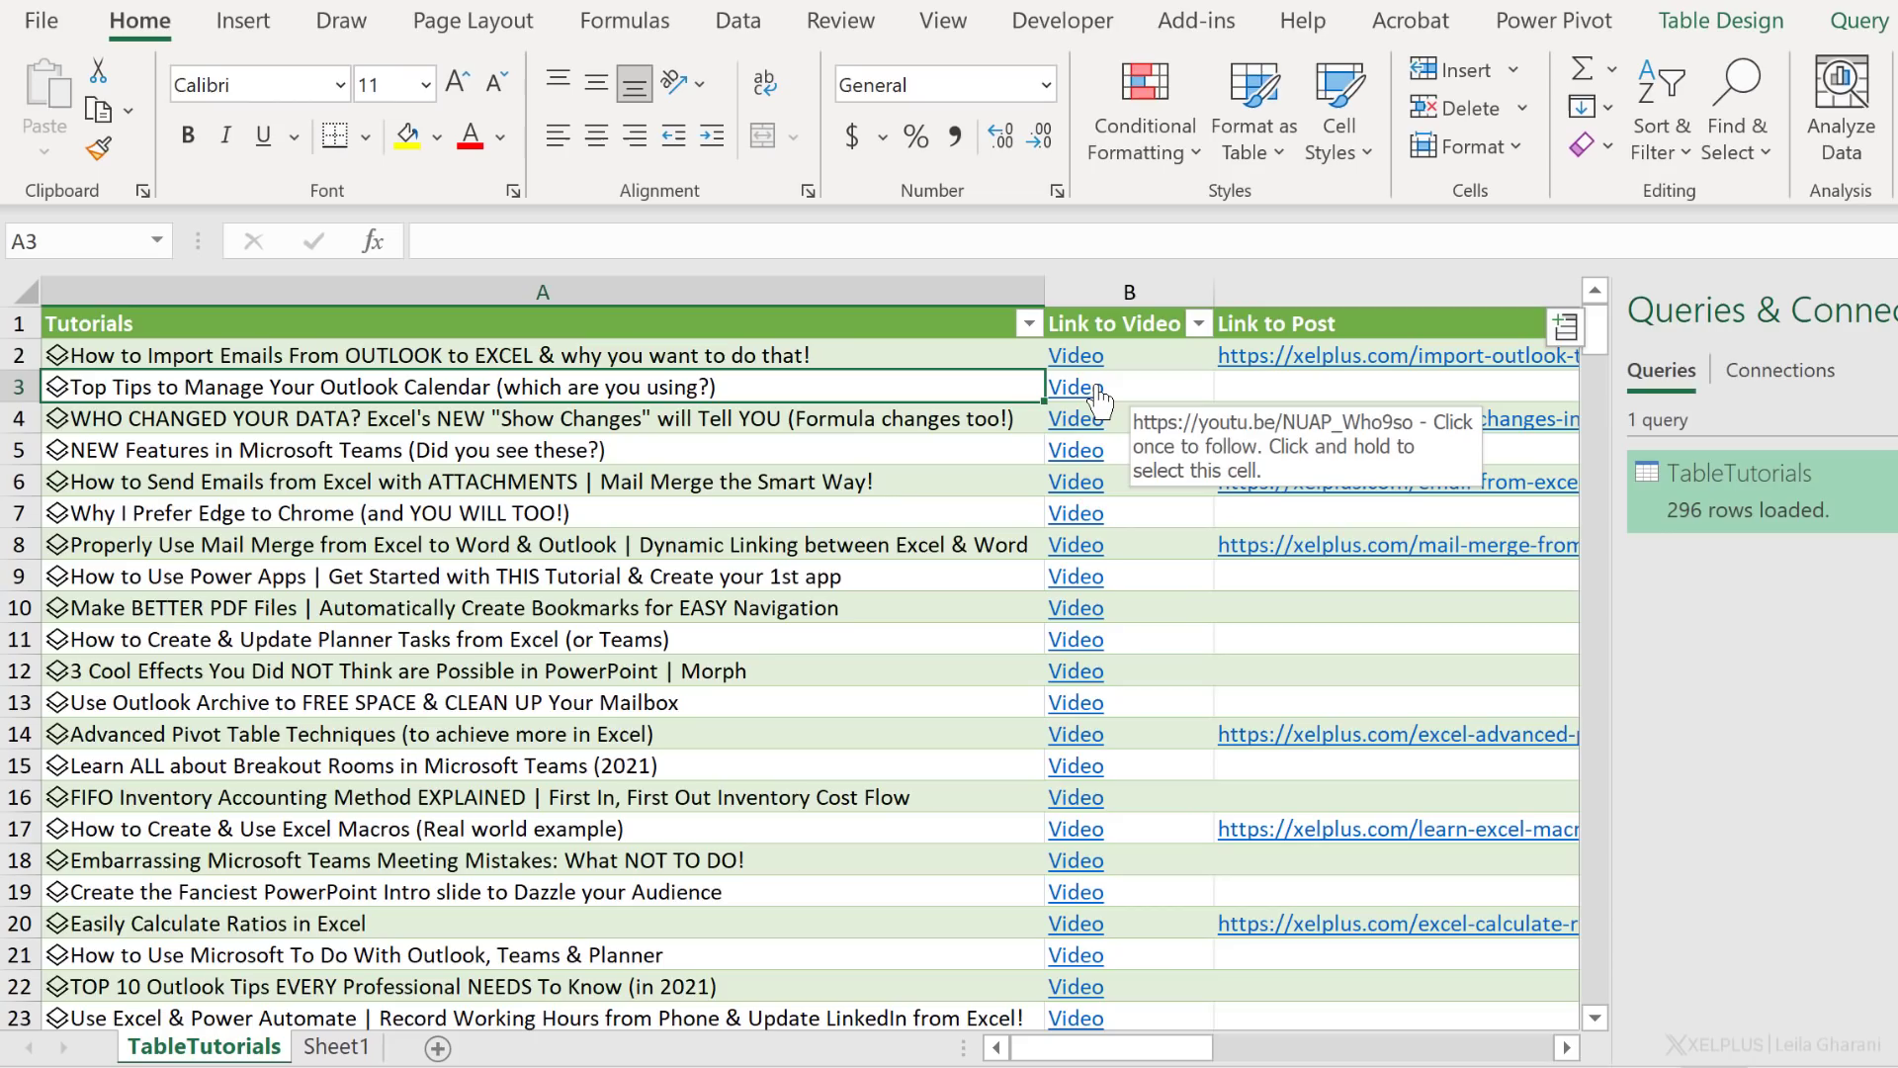
Step: Open the new Outlook Calendar tutorial's video, then show its data card (# 295, length 0.00:11:19)
{"action": "left_click", "coordinate": [1097, 390]}
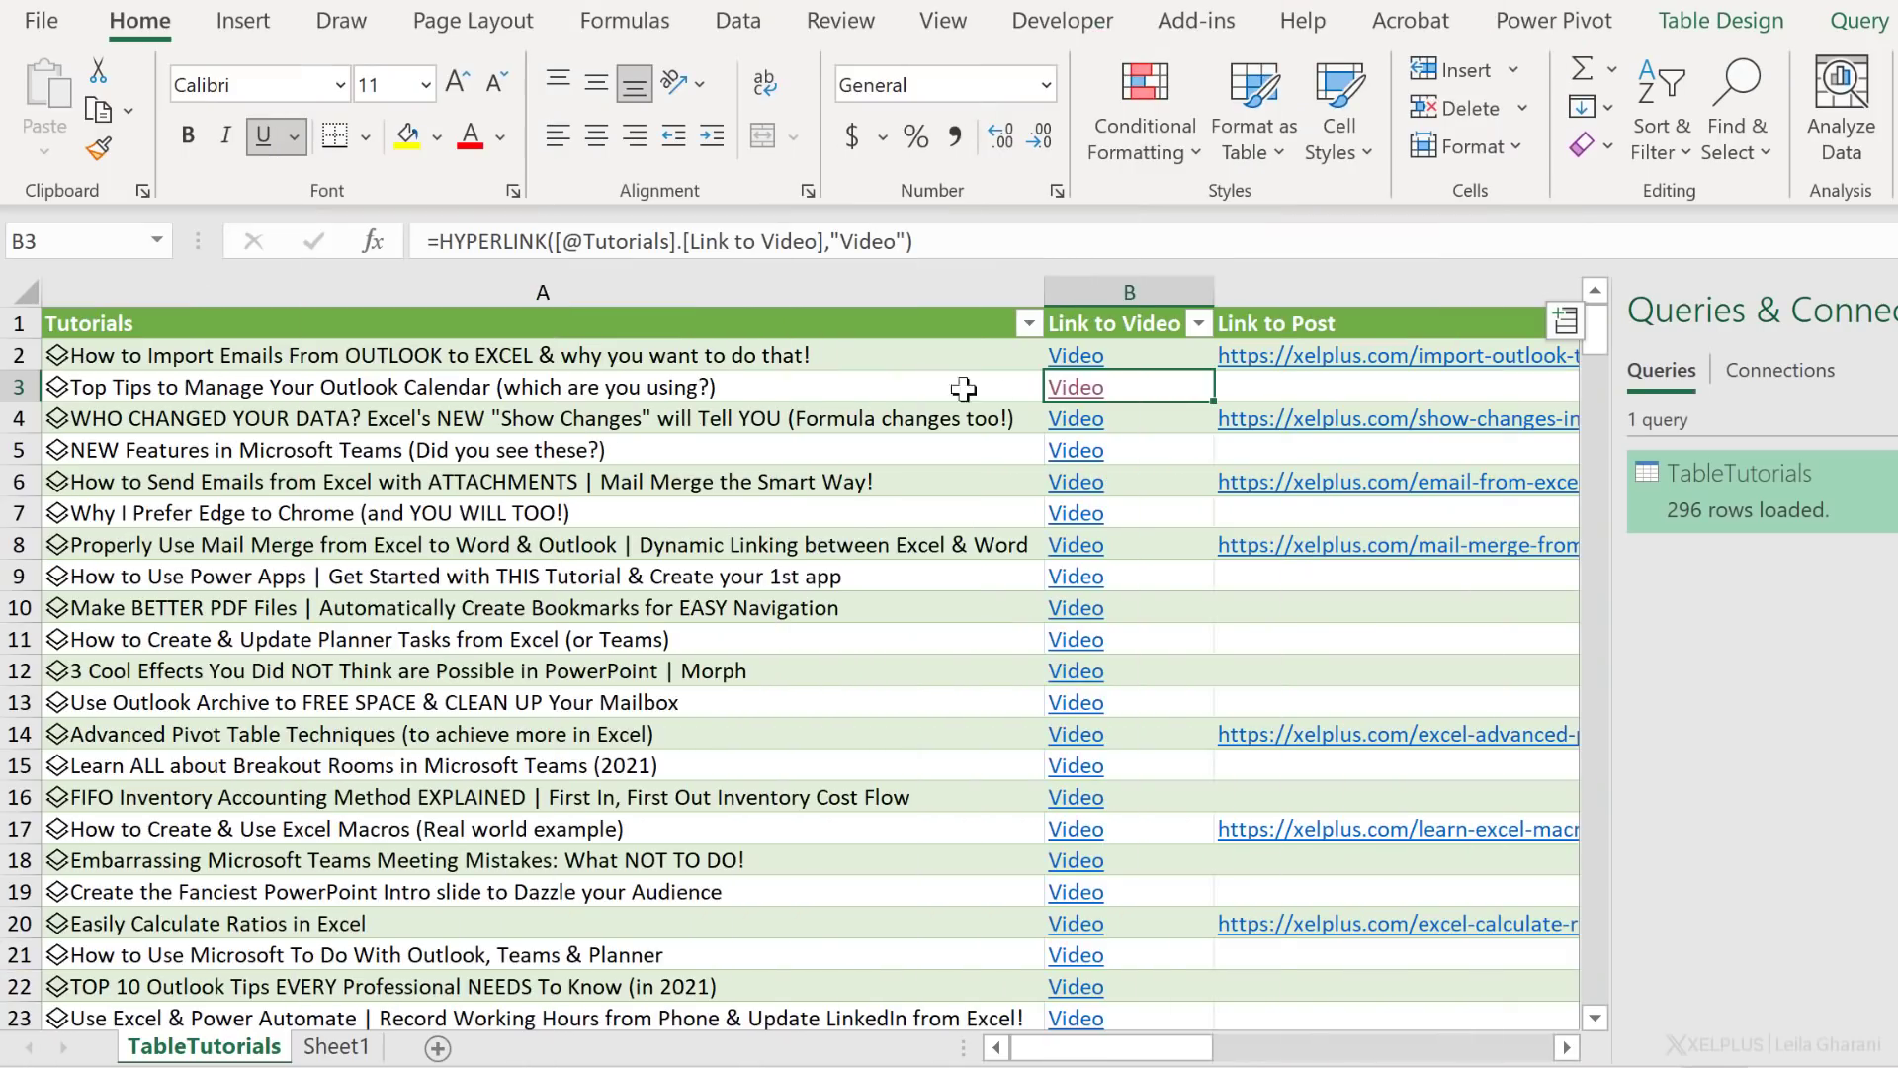
{"action": "left_click", "coordinate": [467, 388]}
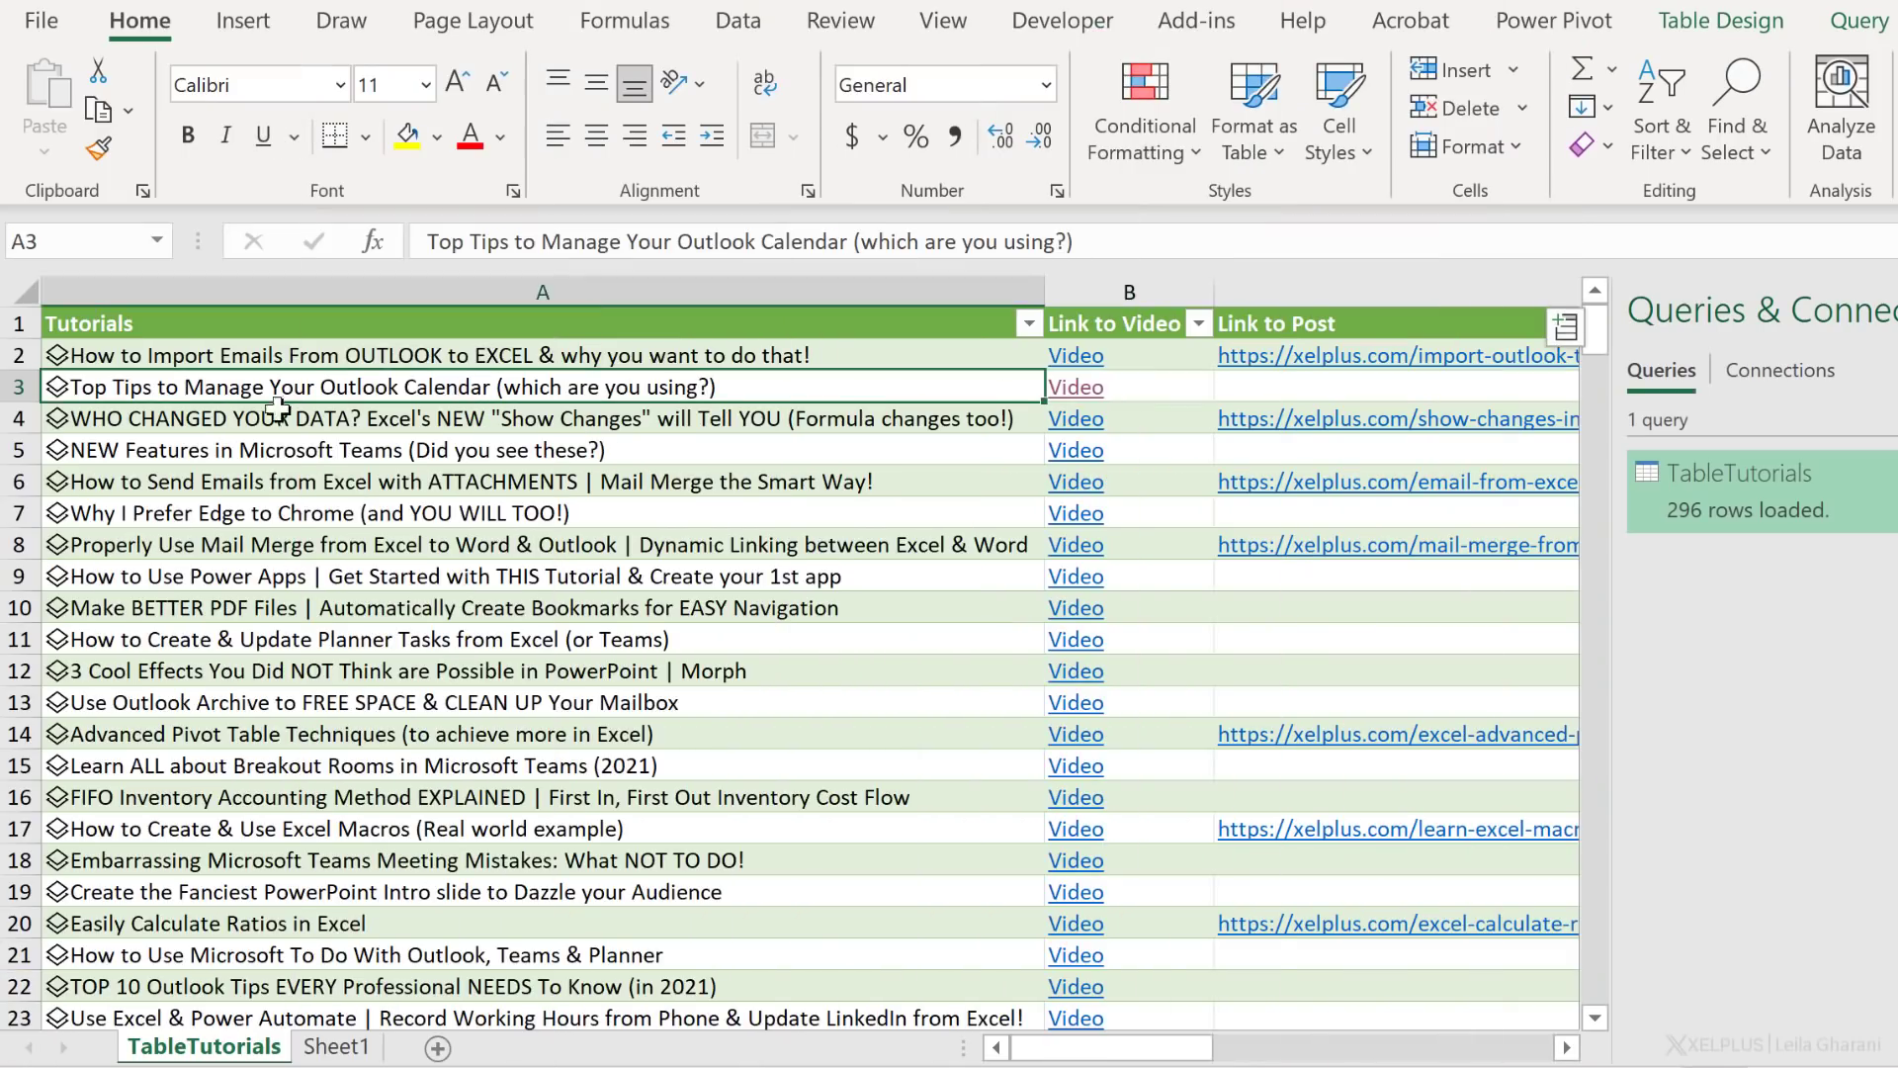
{"action": "left_click", "coordinate": [56, 388]}
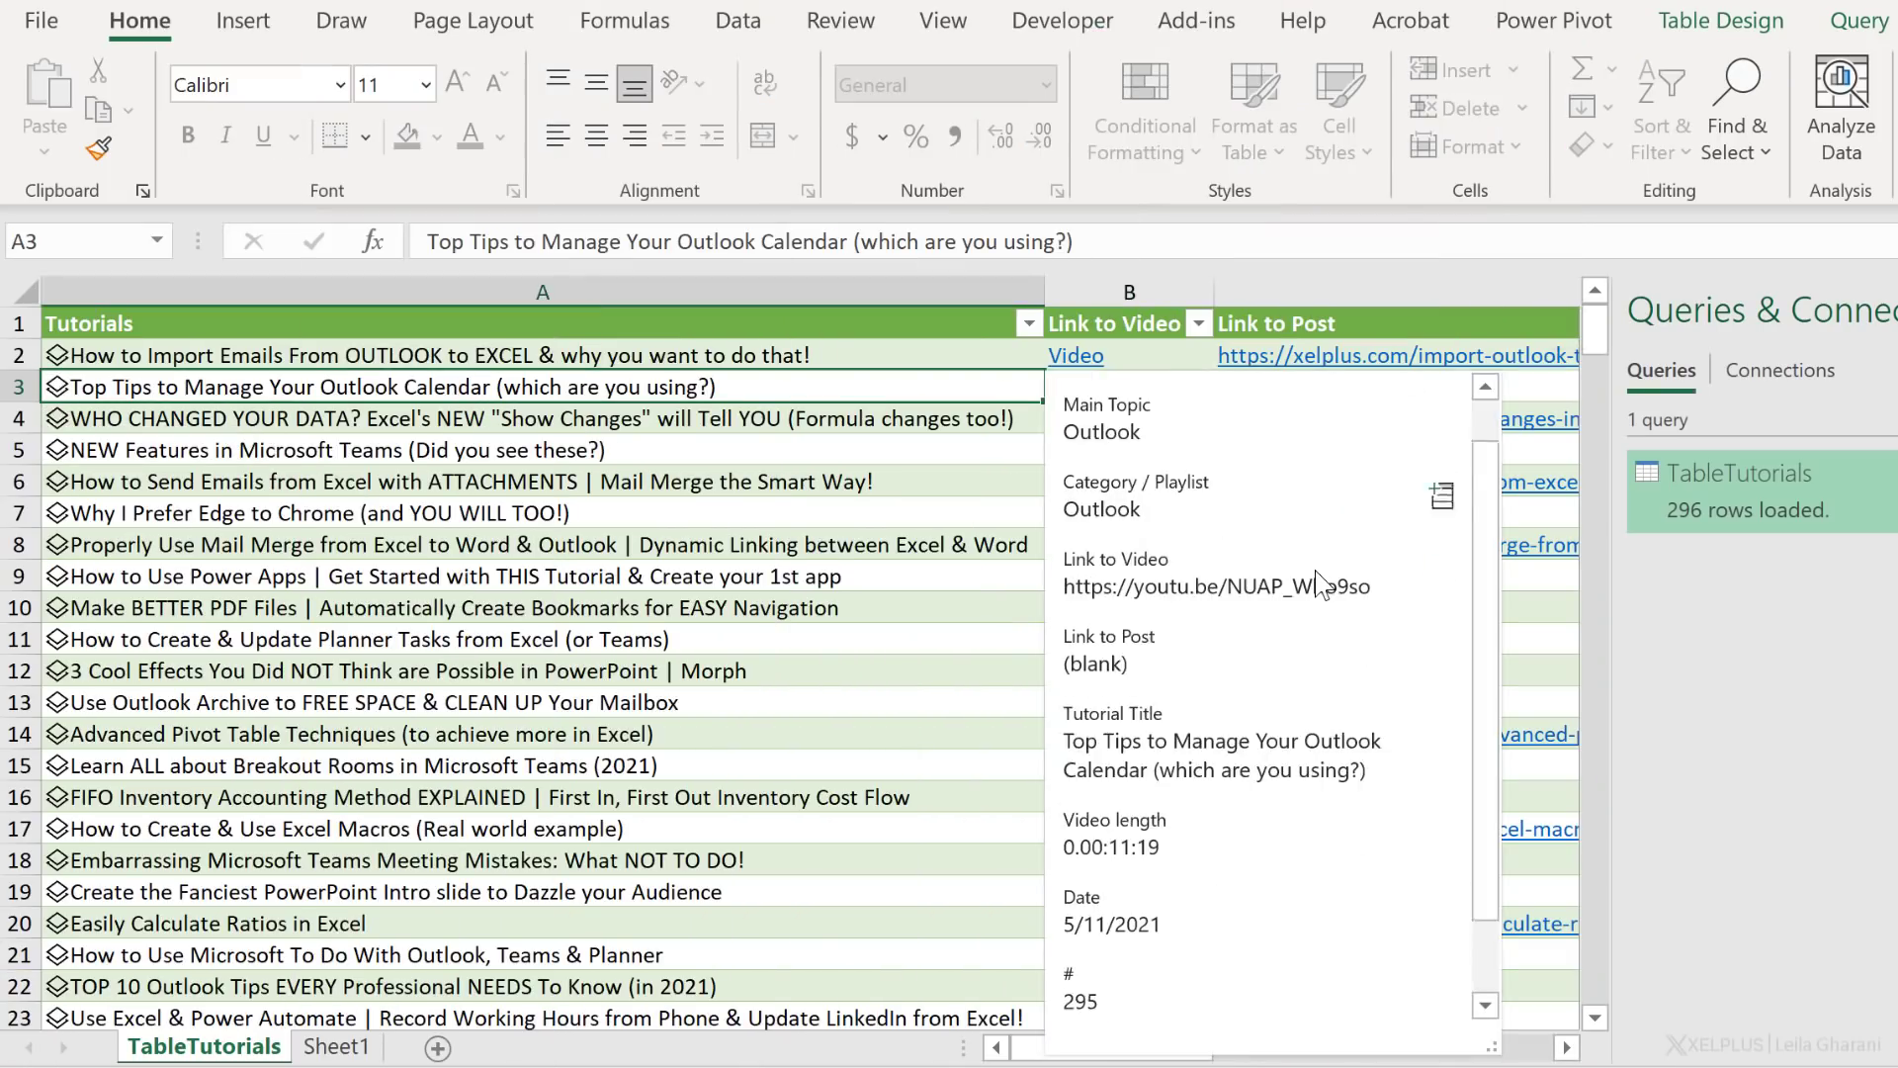